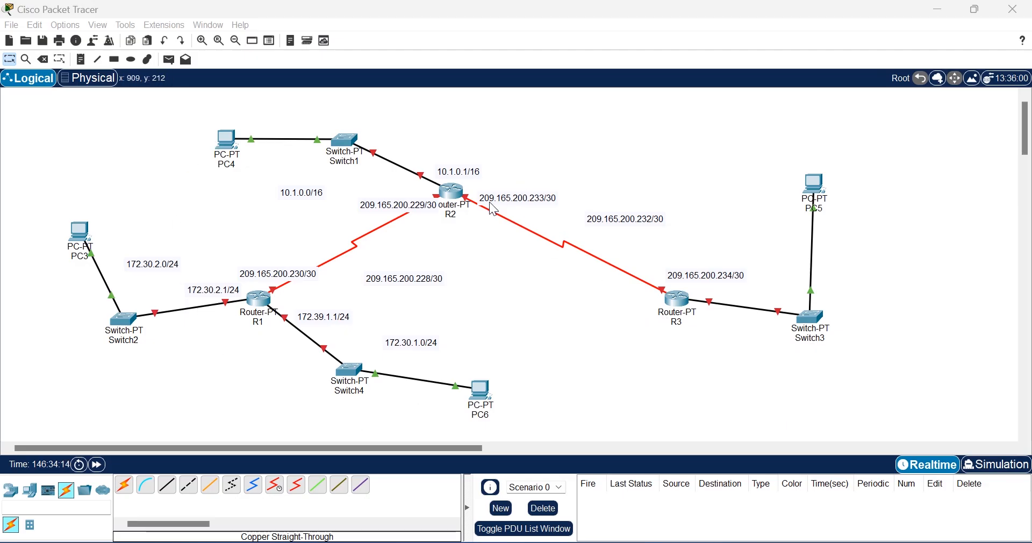
Step: Open R2's CLI, decline the initial setup dialog, and enter global configuration mode
click(453, 192)
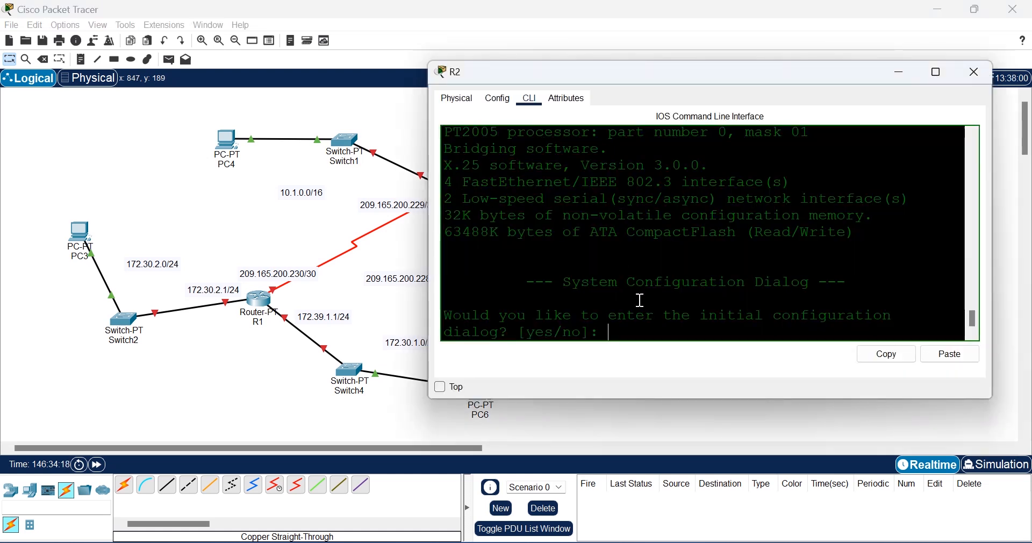
text(n)
key(Return)
key(Return)
text(en)
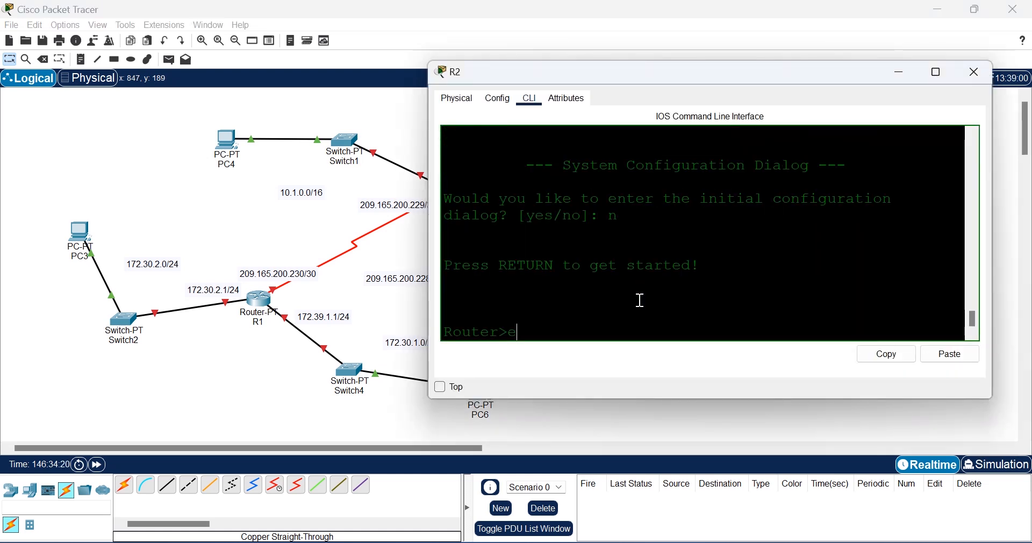
key(Tab)
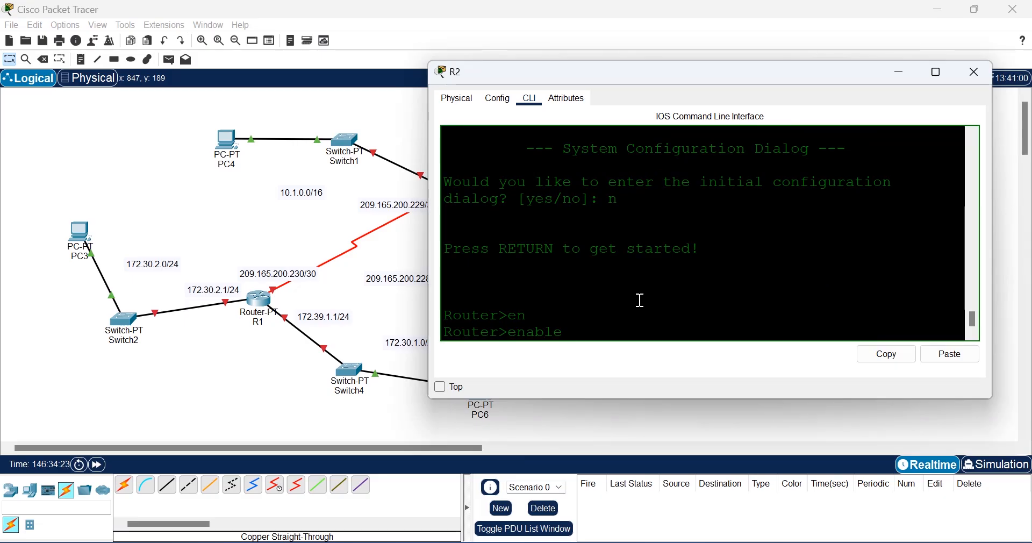
key(Return)
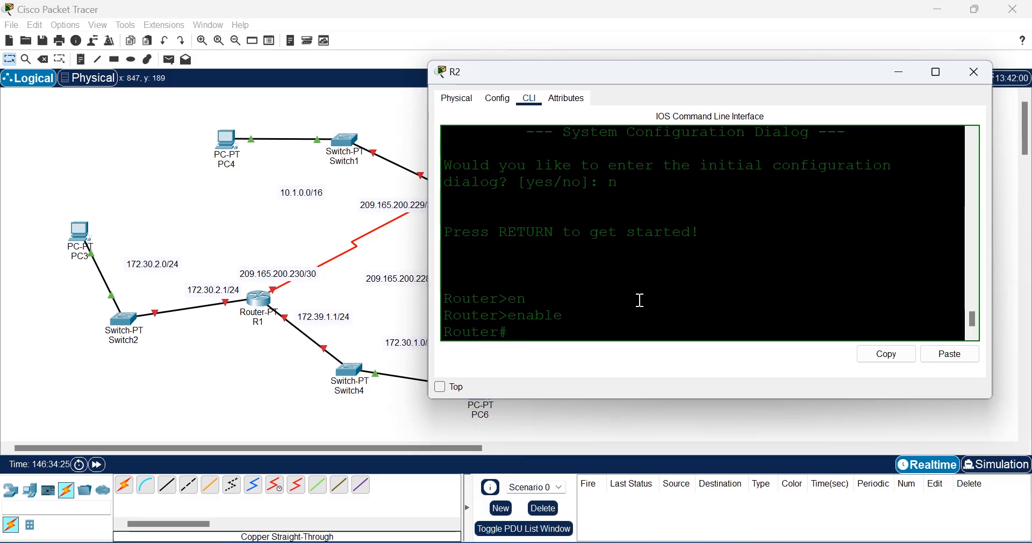
text(conf t)
key(Return)
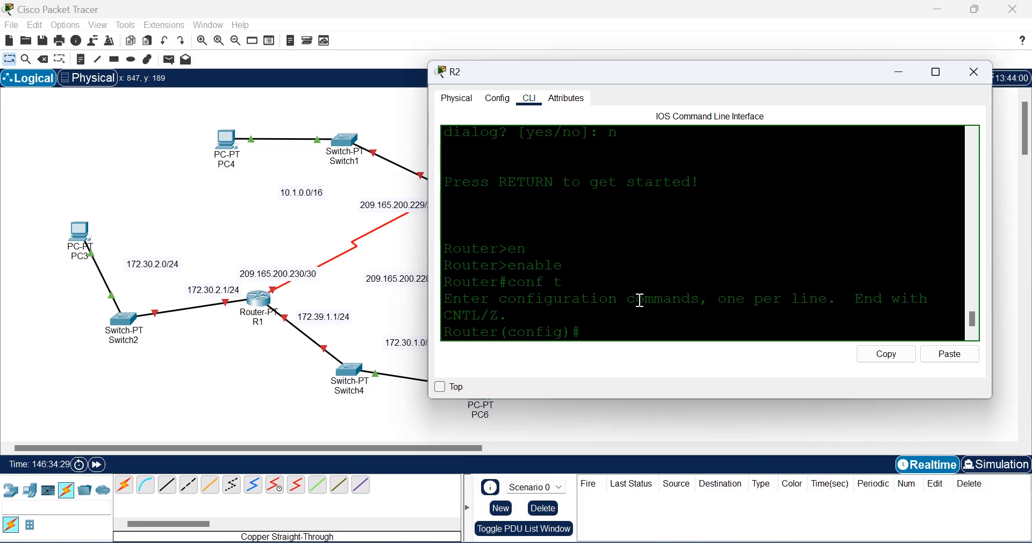
Step: Set the router's hostname to R2
text(hos)
key(Tab)
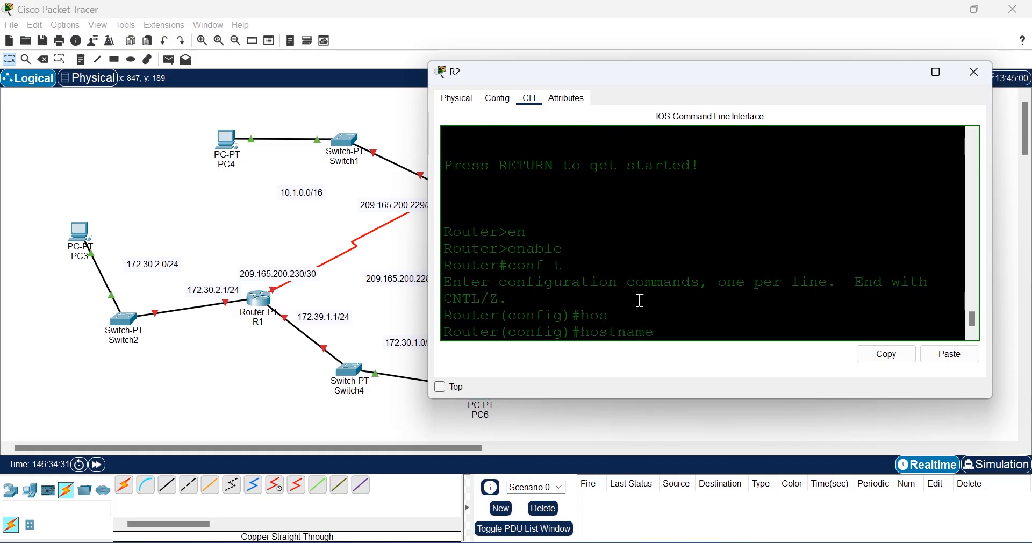
text(R2)
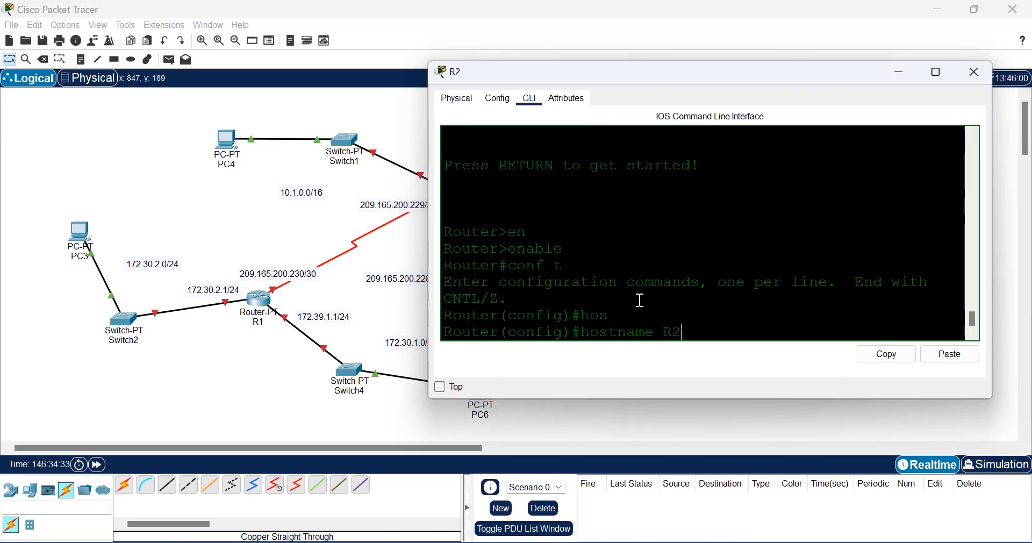
key(Return)
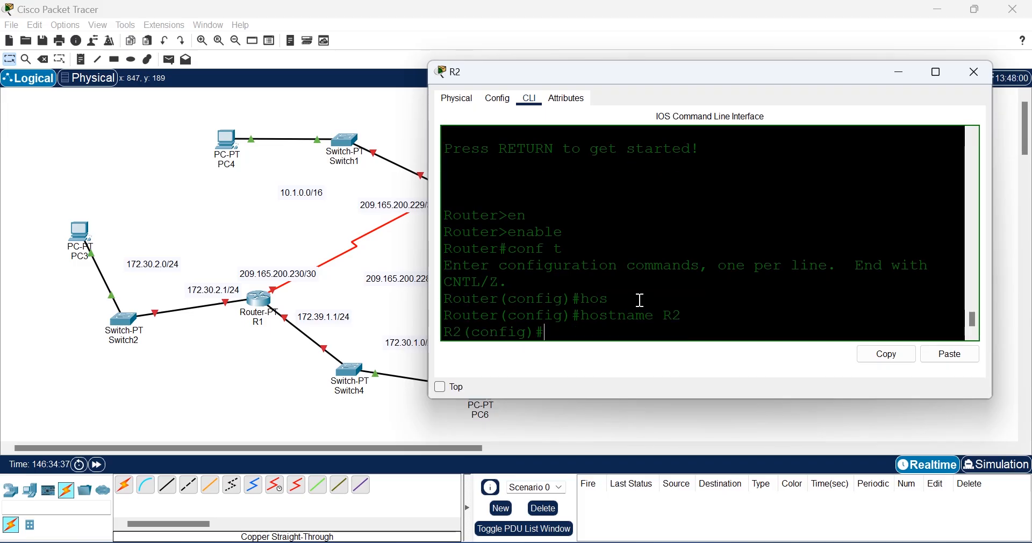
Step: Set an enable secret password on R2
text(ena)
key(Tab)
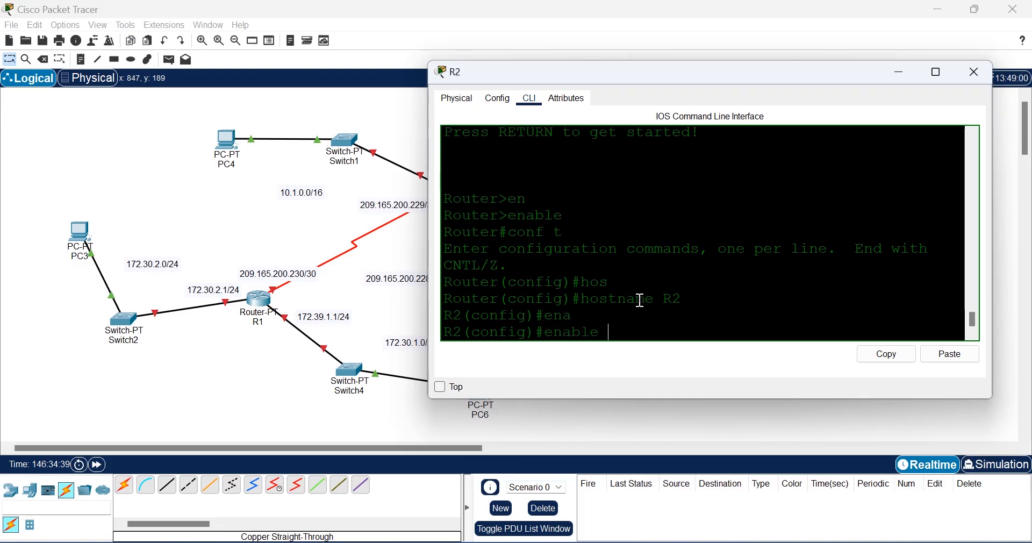
text(se)
key(Tab)
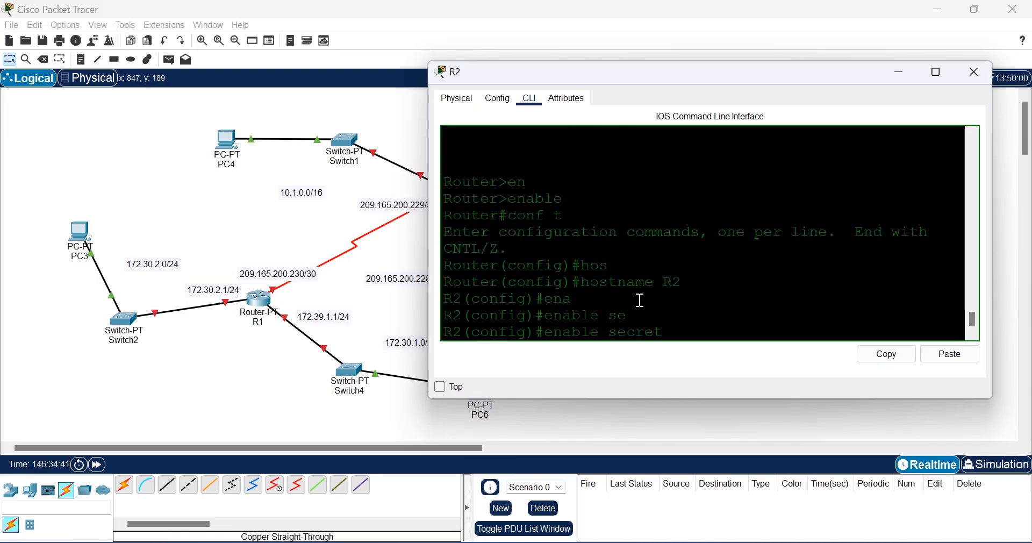
text(cisco)
key(Return)
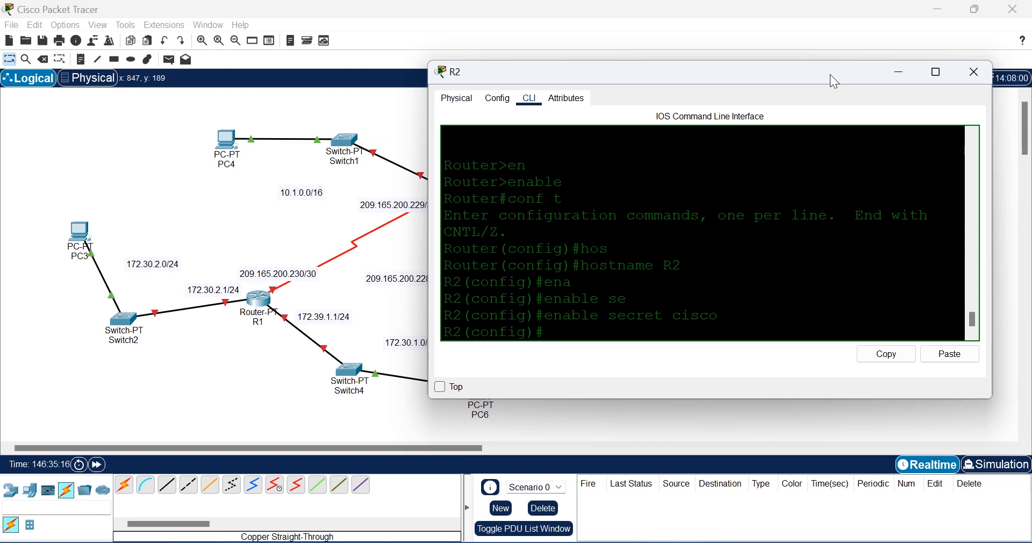
Step: Give console line 0 a password and require login
text(line)
key(Tab)
text(con)
key(Tab)
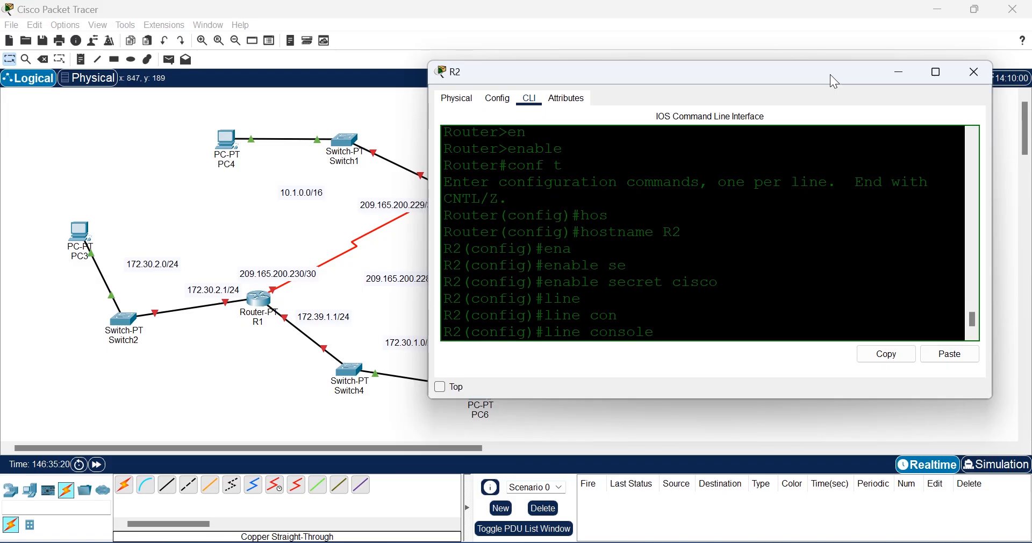
text(0)
key(Return)
text(pas)
key(Tab)
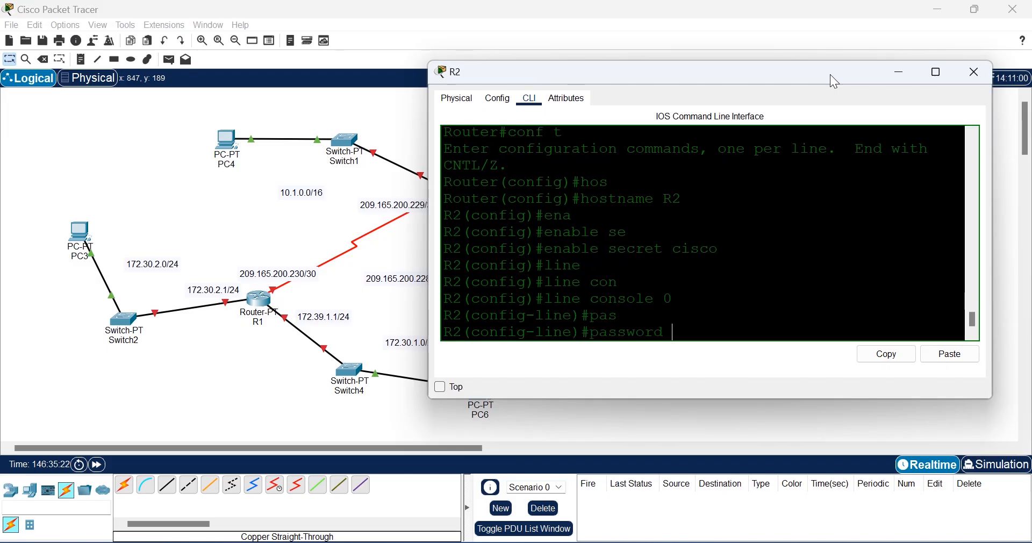
text(cisco)
key(Return)
text(lo)
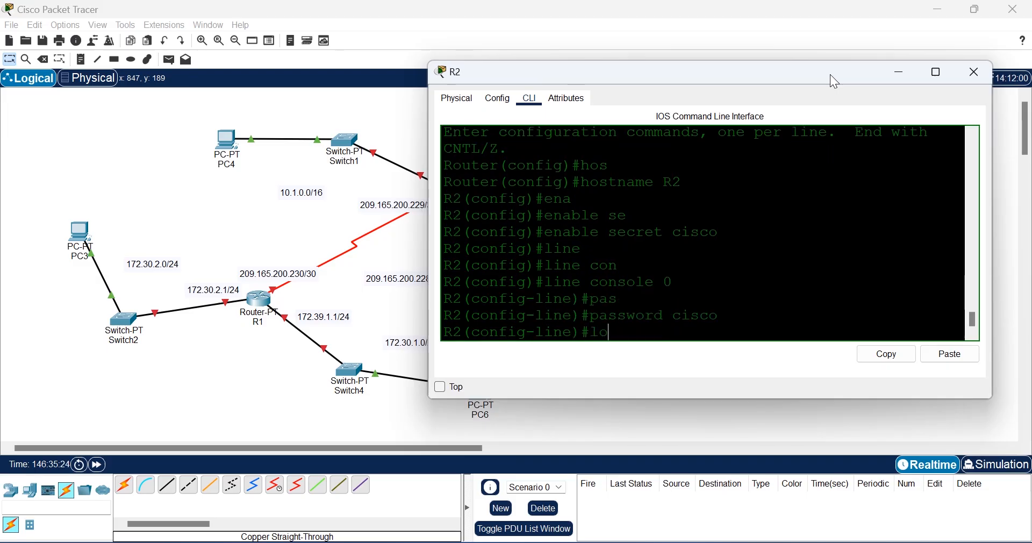
text(gin)
key(Return)
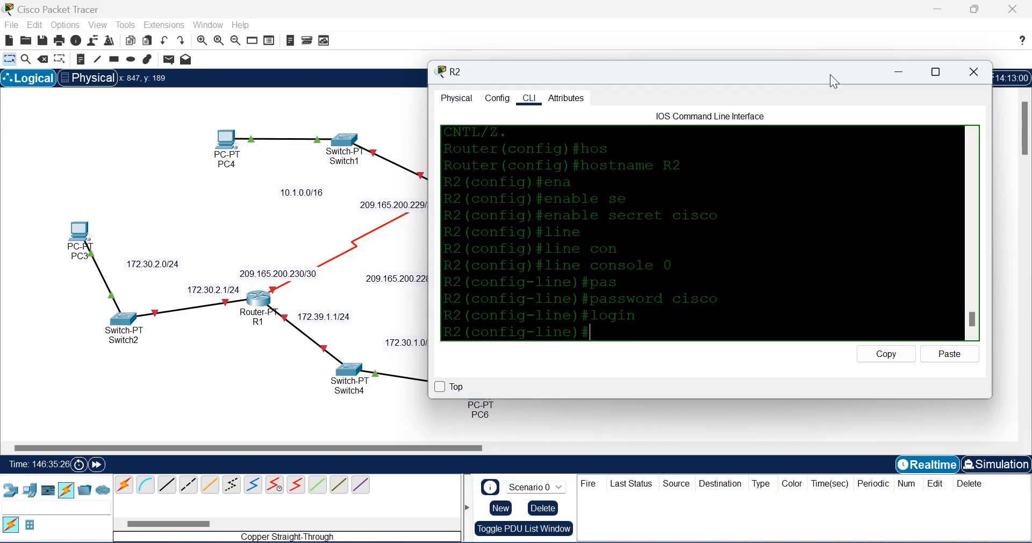
Step: Enable logging synchronous on console line 0
text(loggin)
key(Tab)
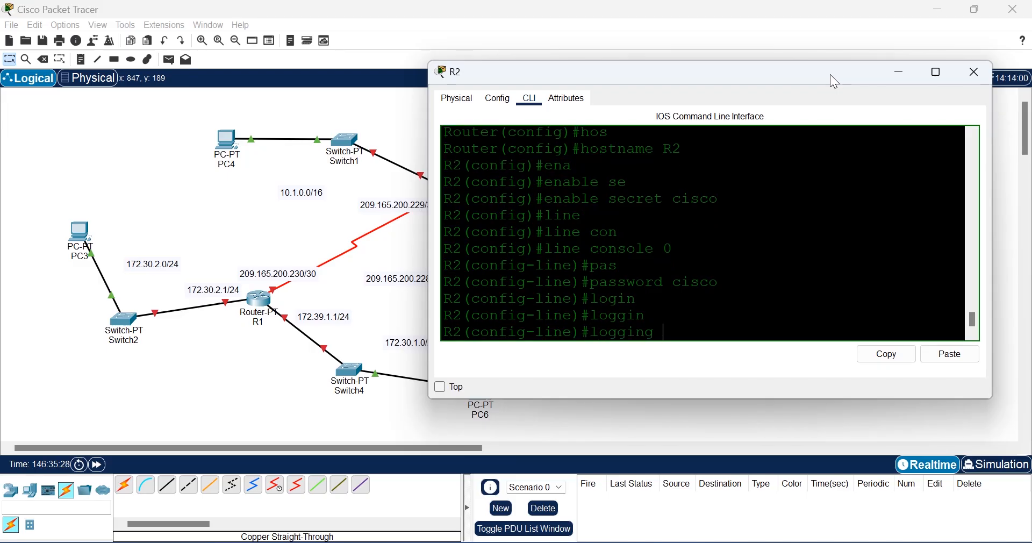
text(syn)
key(Tab)
key(Return)
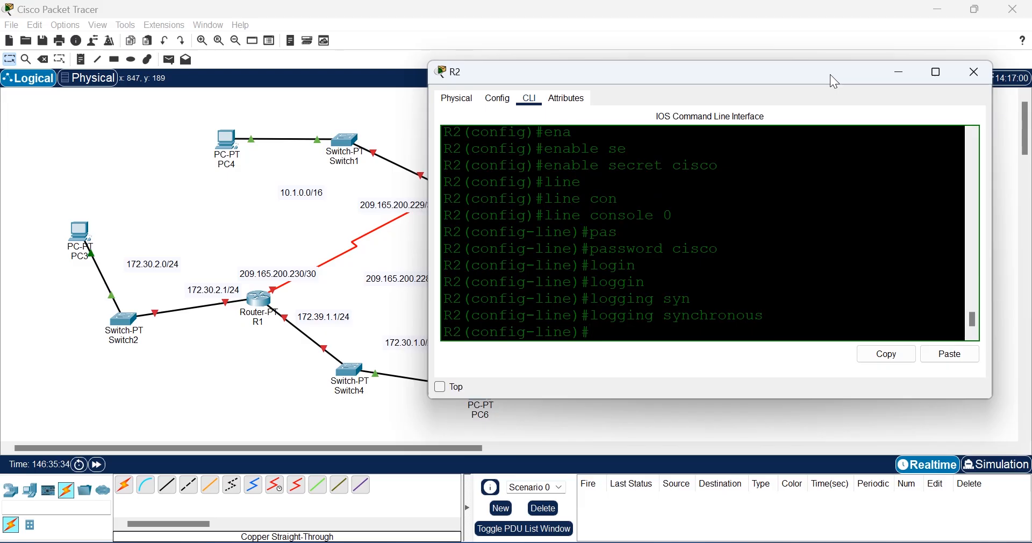
Step: Disable DNS lookups with no ip domain-lookup
text(no)
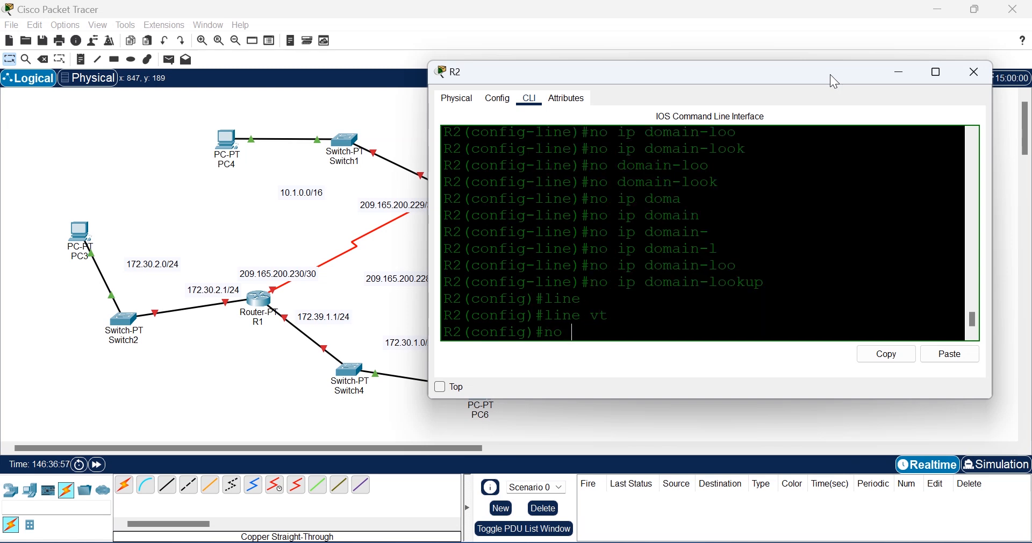
text(ip dom)
key(Tab)
text(ain)
key(Tab)
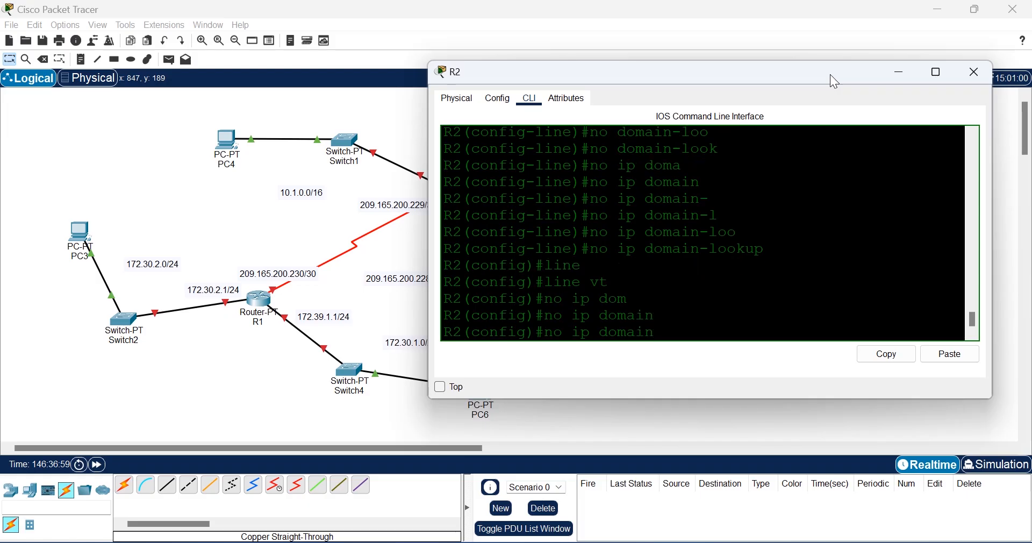
text(-loo)
key(Tab)
key(Return)
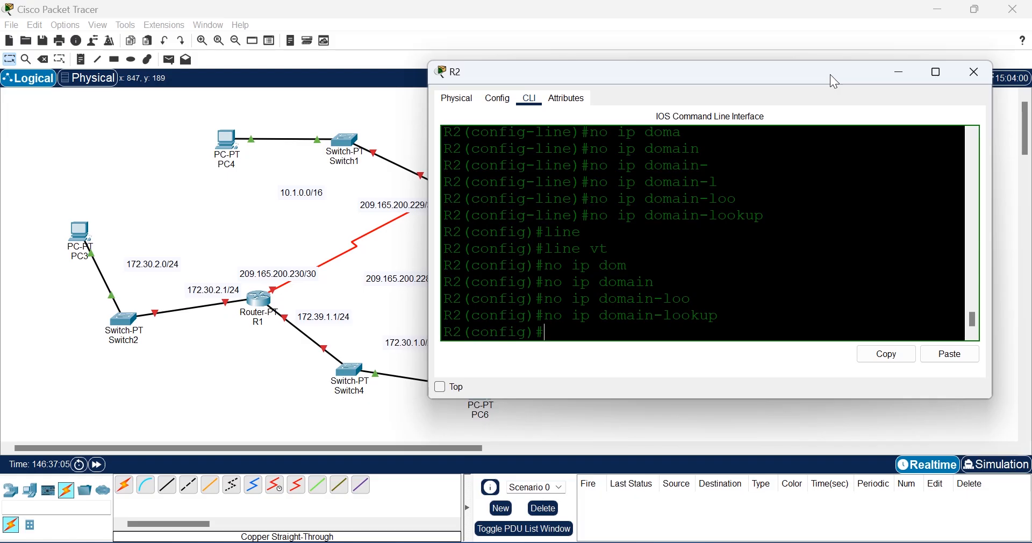
Step: Set a password on vty lines 0 5, correcting a typo in it
text(line)
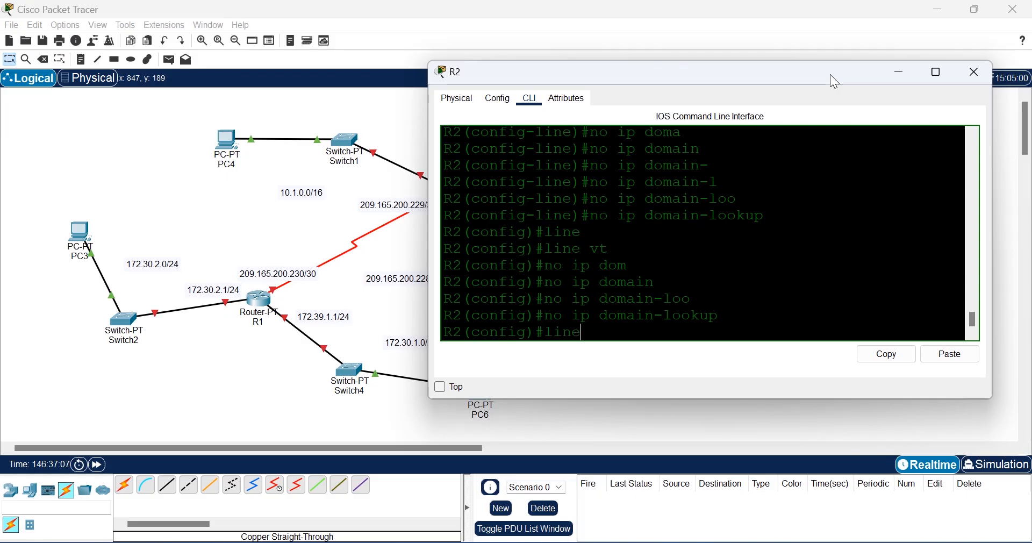
key(Tab)
text(t)
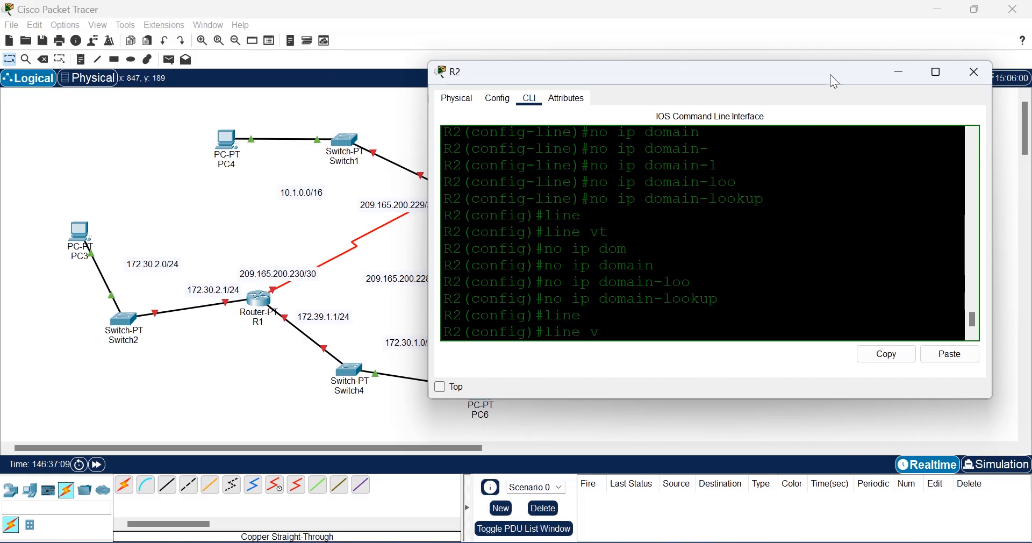
text(t)
key(Tab)
text(0 5)
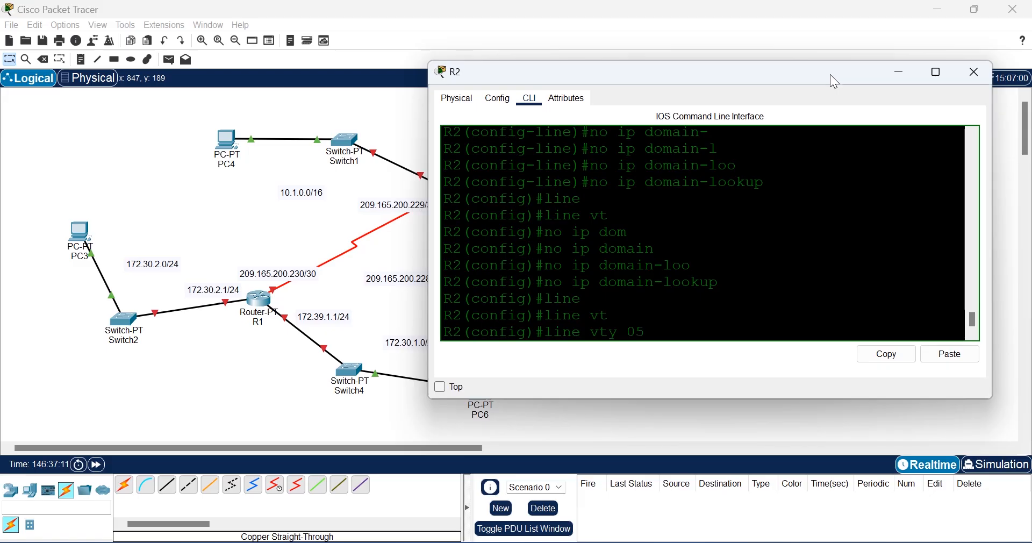
key(Return)
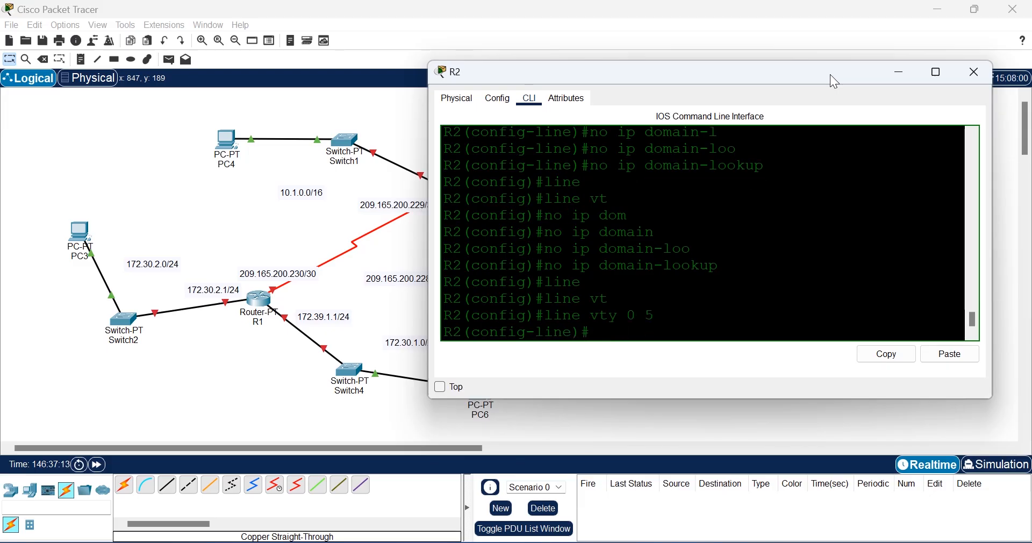
text(pas)
key(Tab)
text(cisd)
key(Tab)
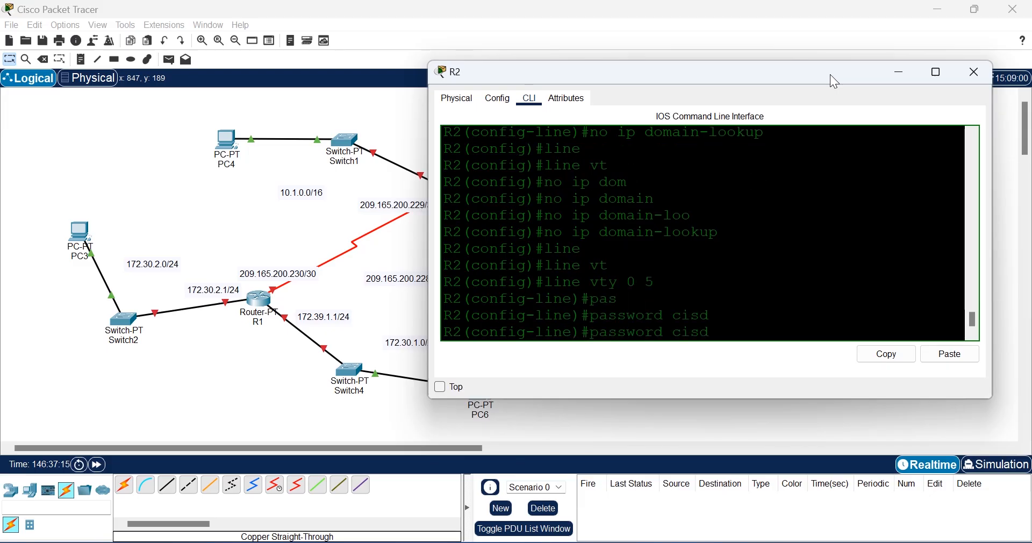
key(BackSpace)
text(o)
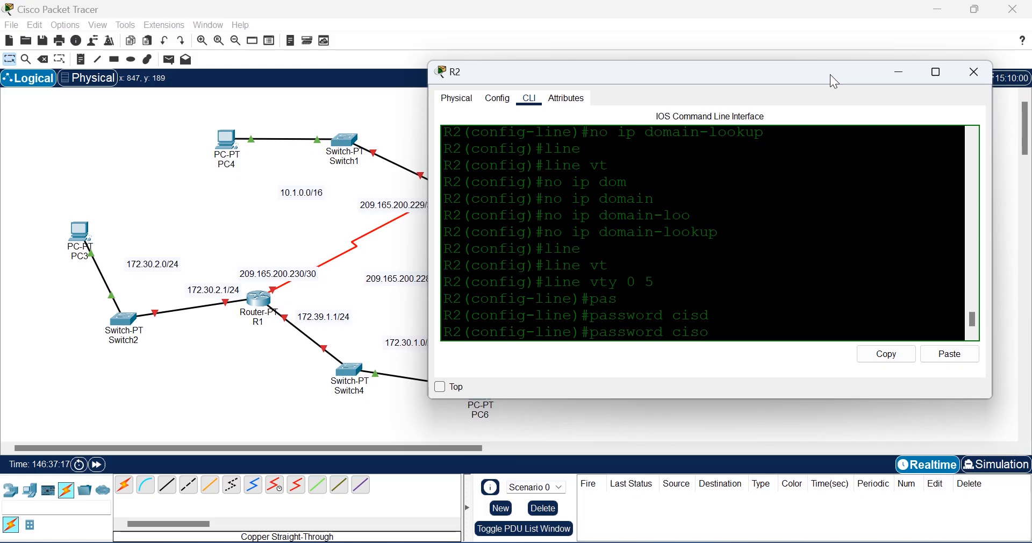
key(BackSpace)
text(co)
key(Return)
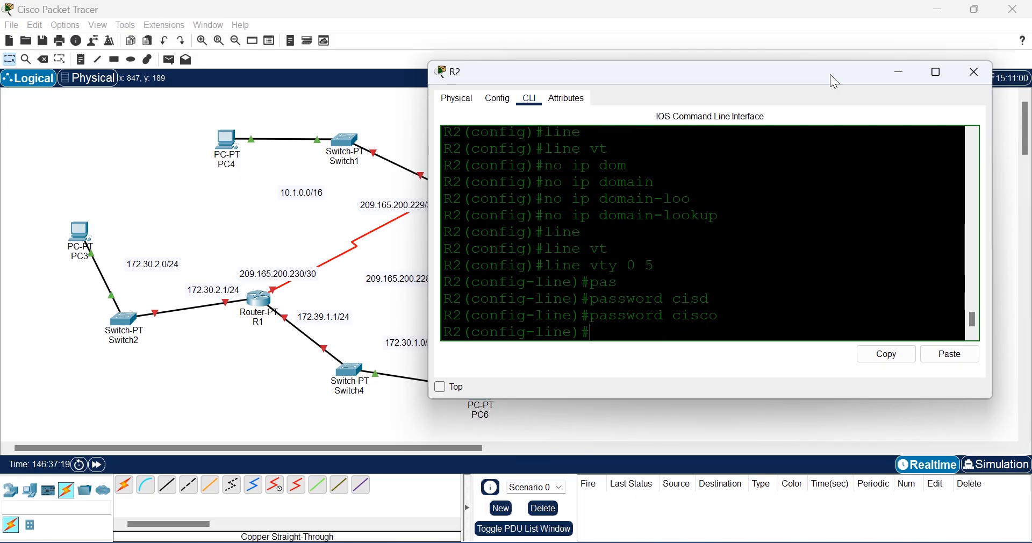
Step: Require login and logging synchronous on the vty lines, then exit to global configuration
text(login)
key(Return)
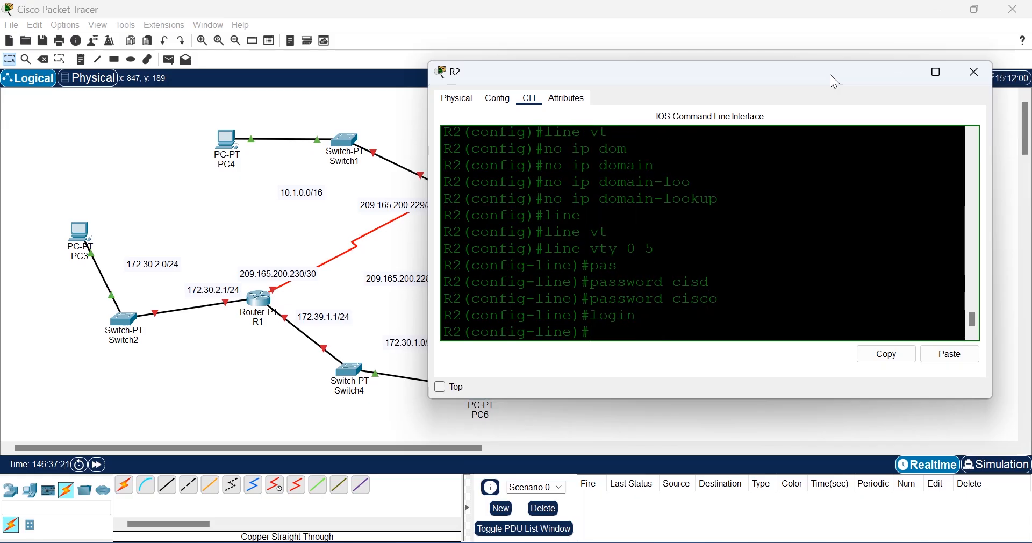
text(logg)
key(Tab)
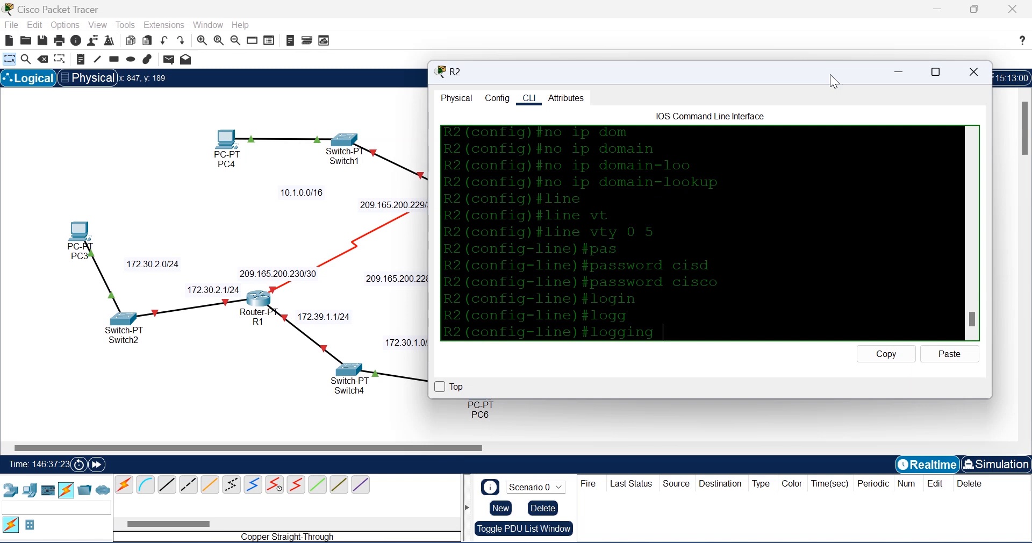
text(syn)
key(Tab)
key(Return)
text(exit)
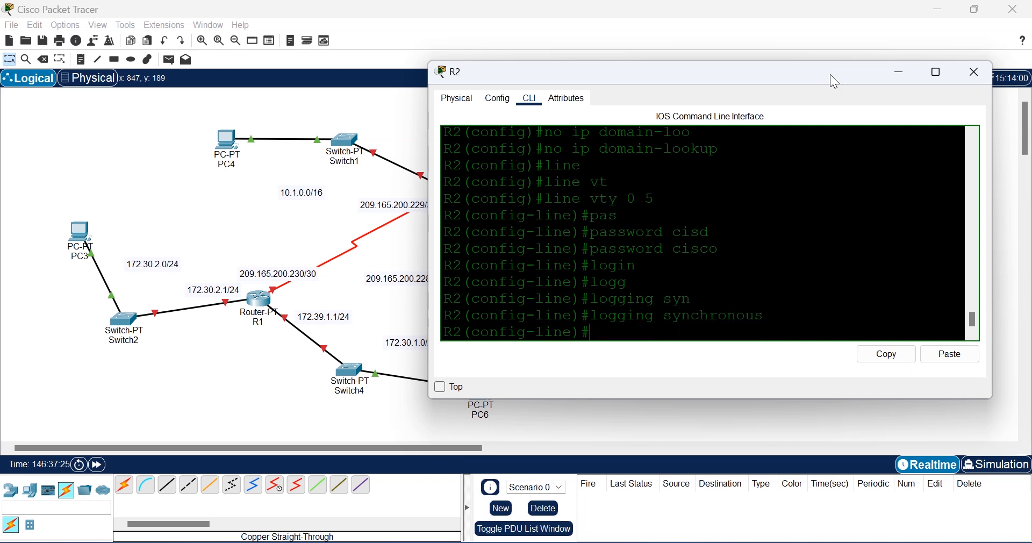
key(Return)
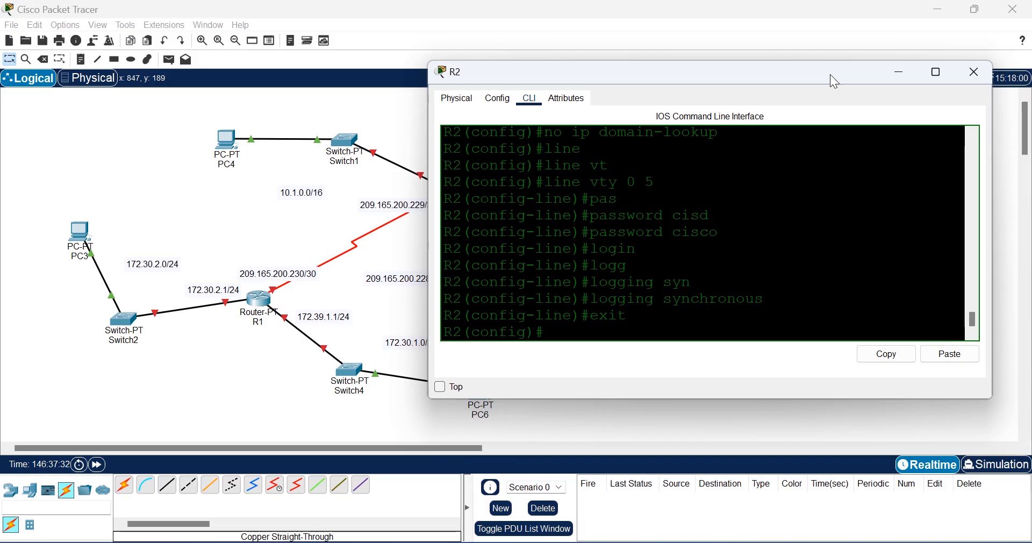
Step: Turn on service password-encryption on R2
text(serv)
key(Tab)
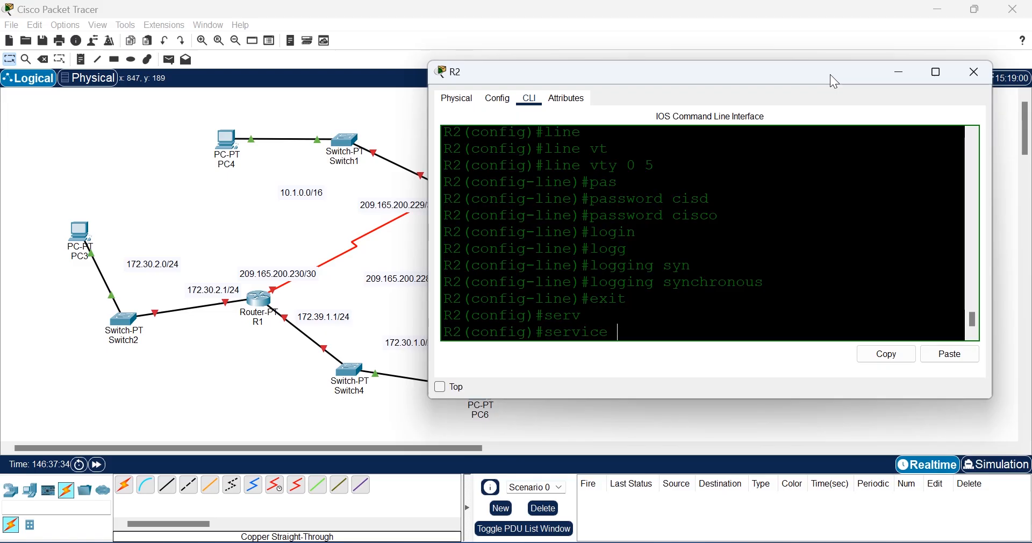
text(pas)
key(Tab)
key(Return)
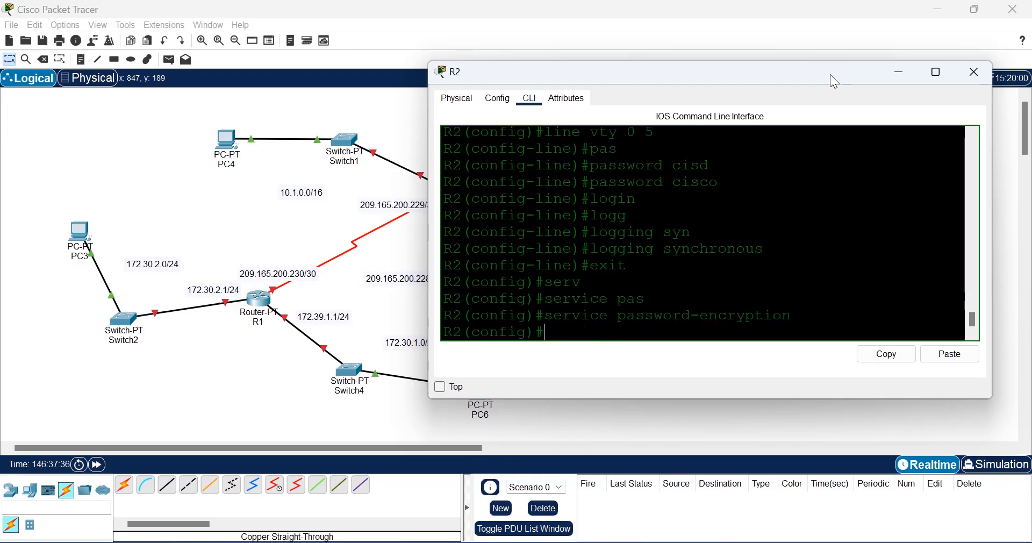
Step: Set the message-of-the-day banner to 'AUTHORISED ACCESS ONLY'
text(ban)
key(Tab)
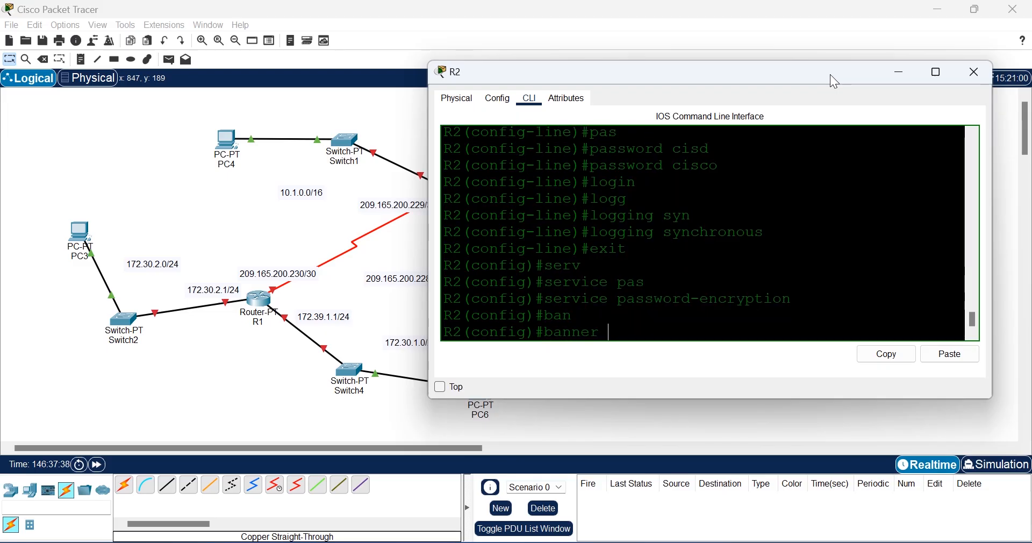
text(mo)
key(Tab)
text(#)
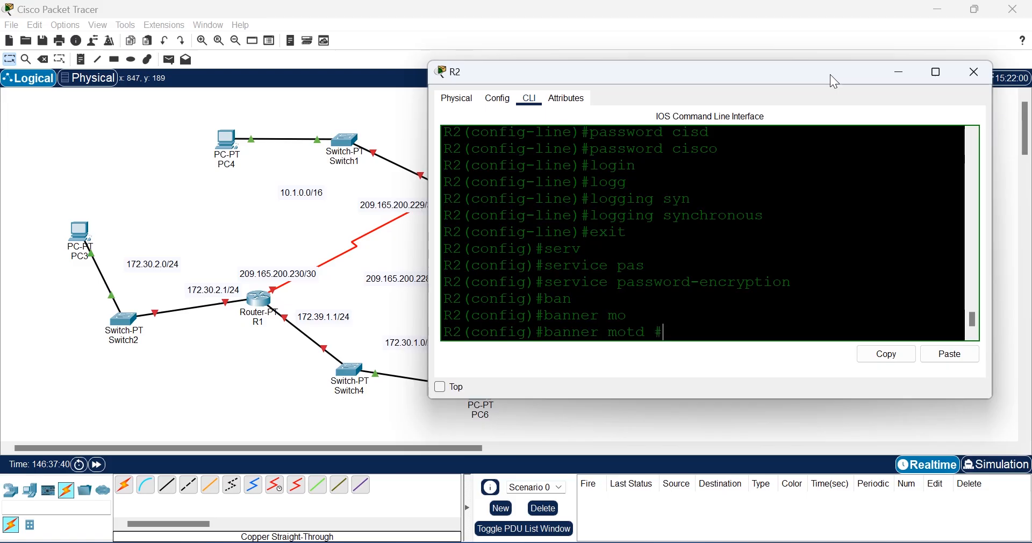
text(AUNT)
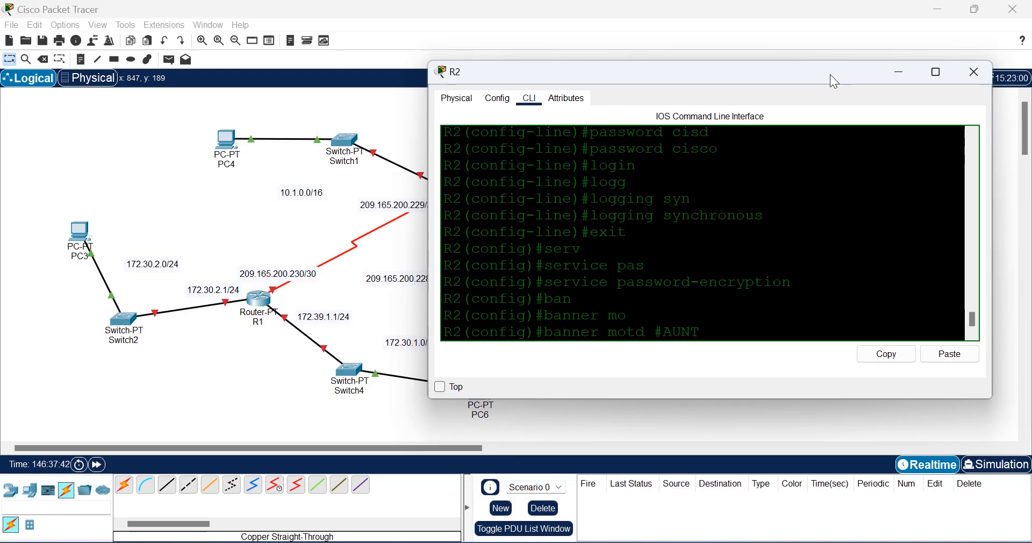
key(BackSpace)
key(BackSpace)
text(THORISED ACC)
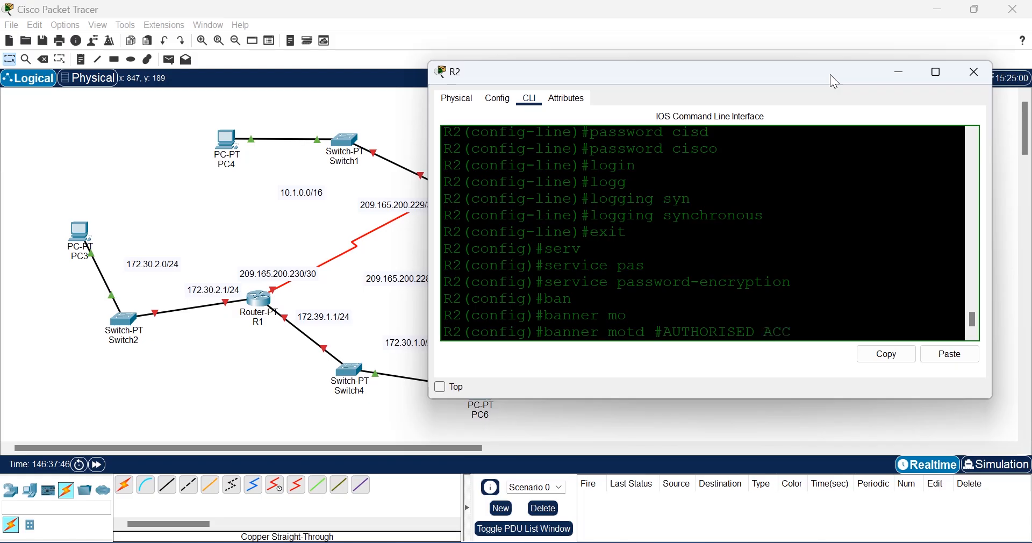
text(ESS ONLY#)
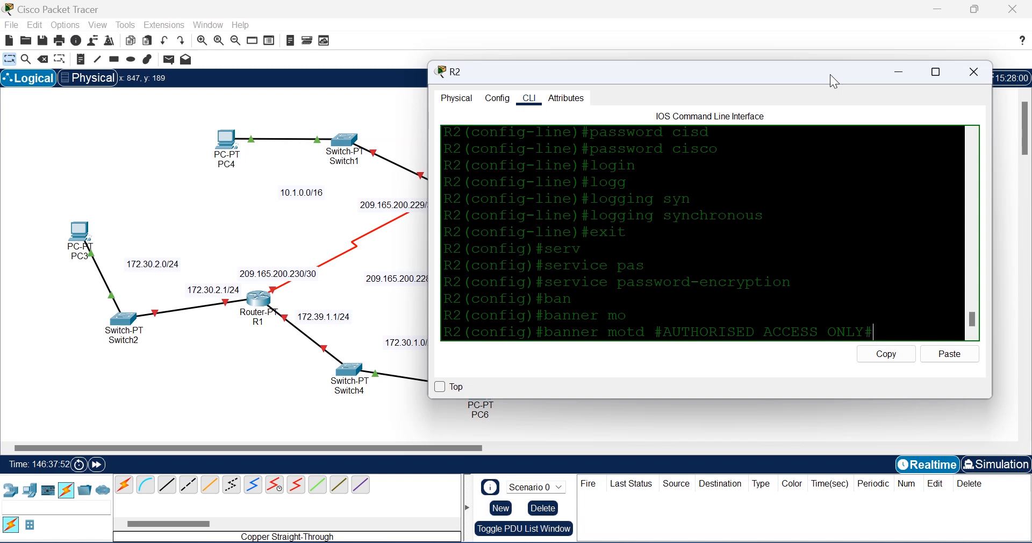
key(Return)
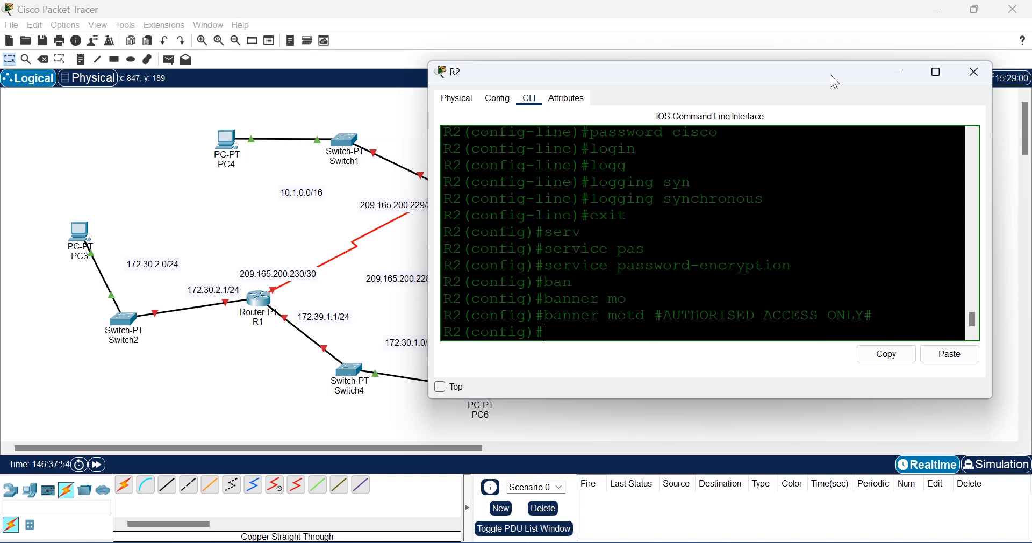
Step: Save R2's running configuration with do wr
text(do wt)
key(Return)
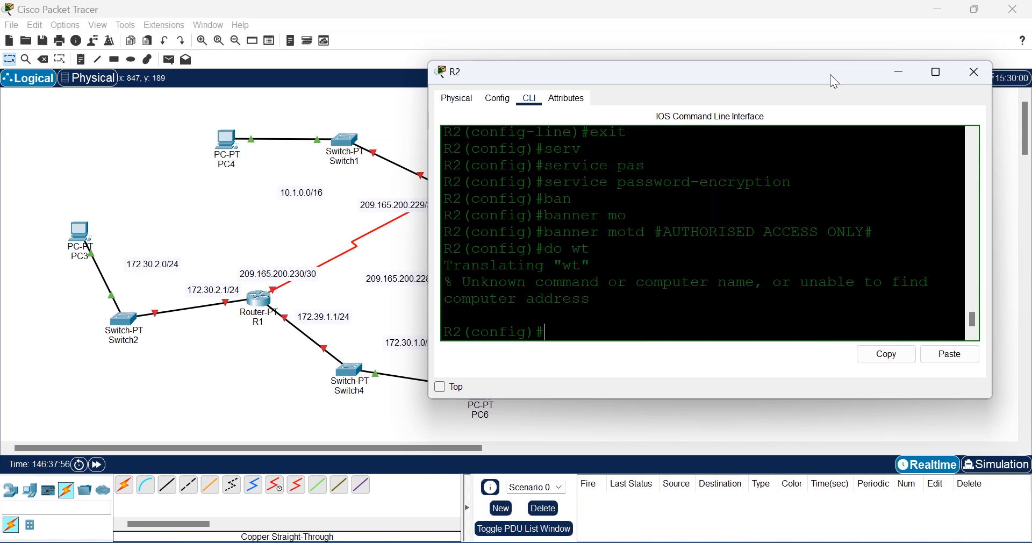
text(do wr)
key(Return)
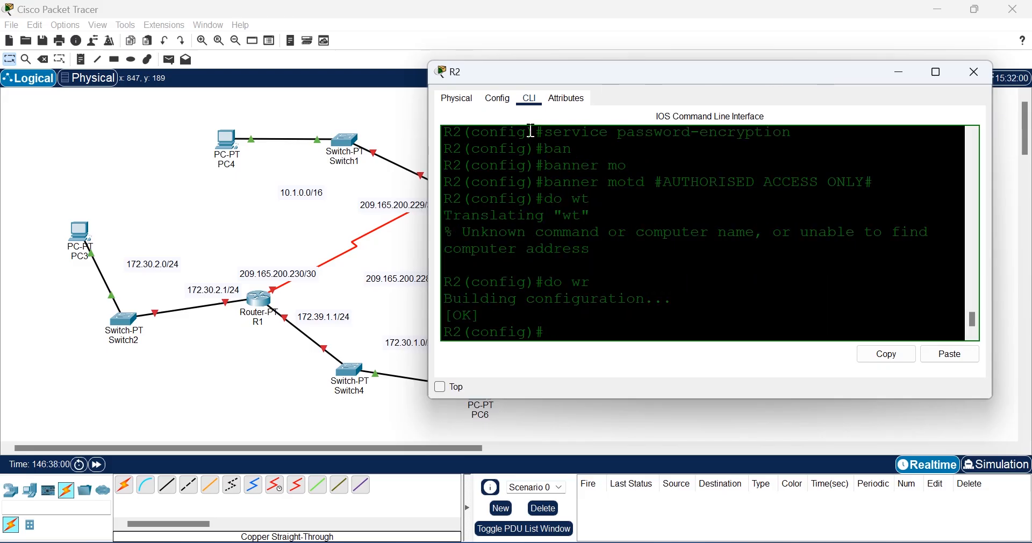
Step: Open R1's CLI and enter global configuration mode
click(260, 304)
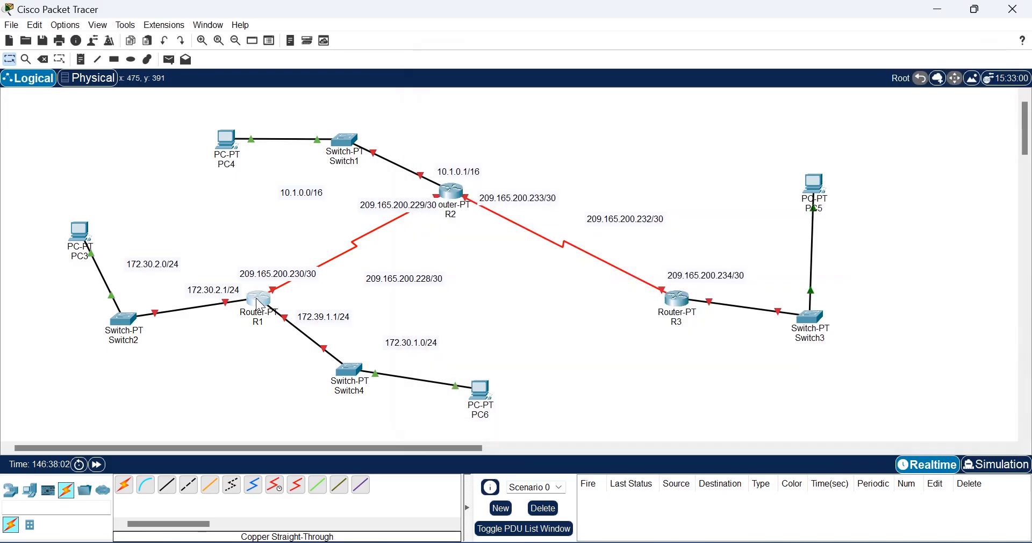
click(259, 304)
click(464, 40)
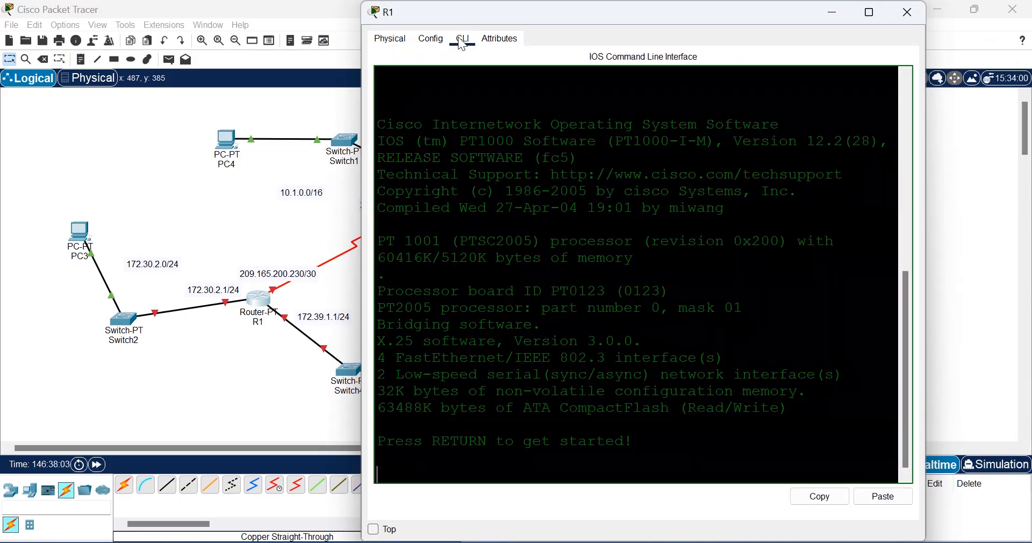
text(en)
key(Return)
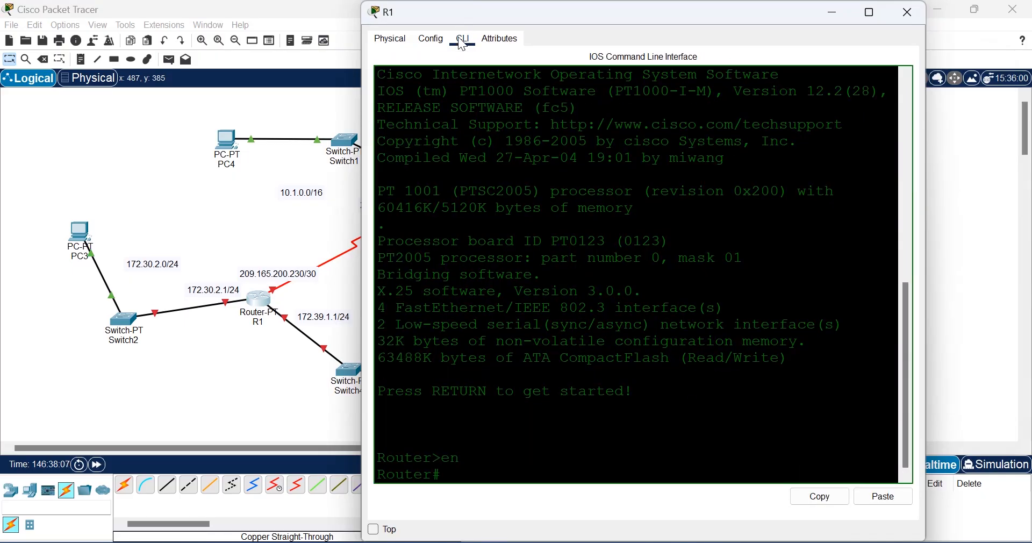
text(conf t)
key(Return)
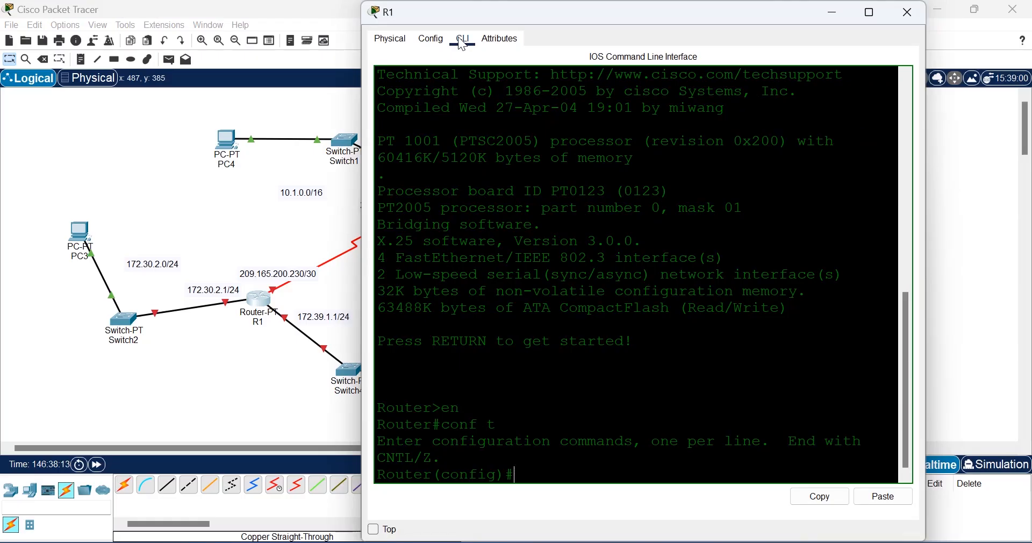
Step: Rename the router to R1 and set an enable secret password
text(hos)
key(Tab)
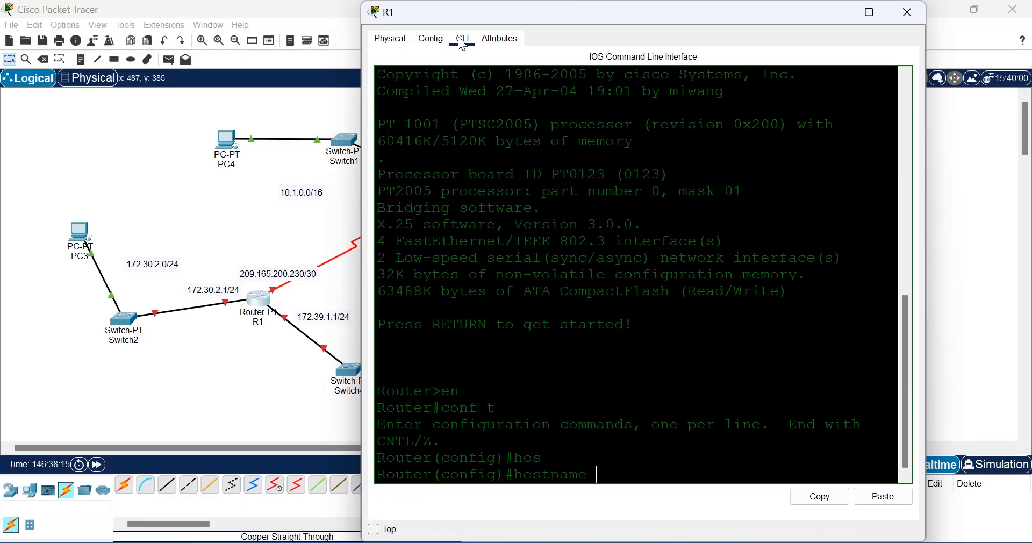
text(R1)
key(Return)
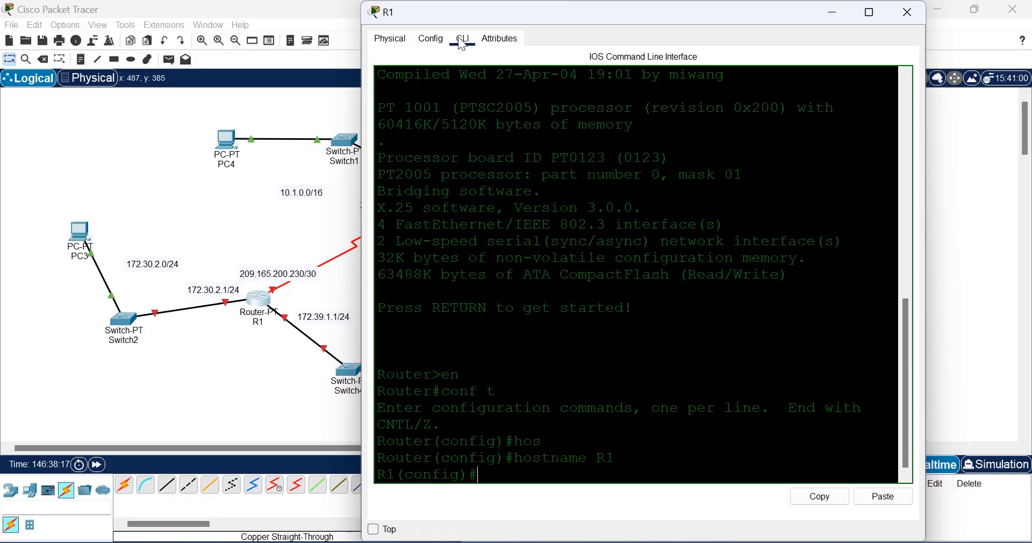
text(ena)
key(Tab)
text(pas)
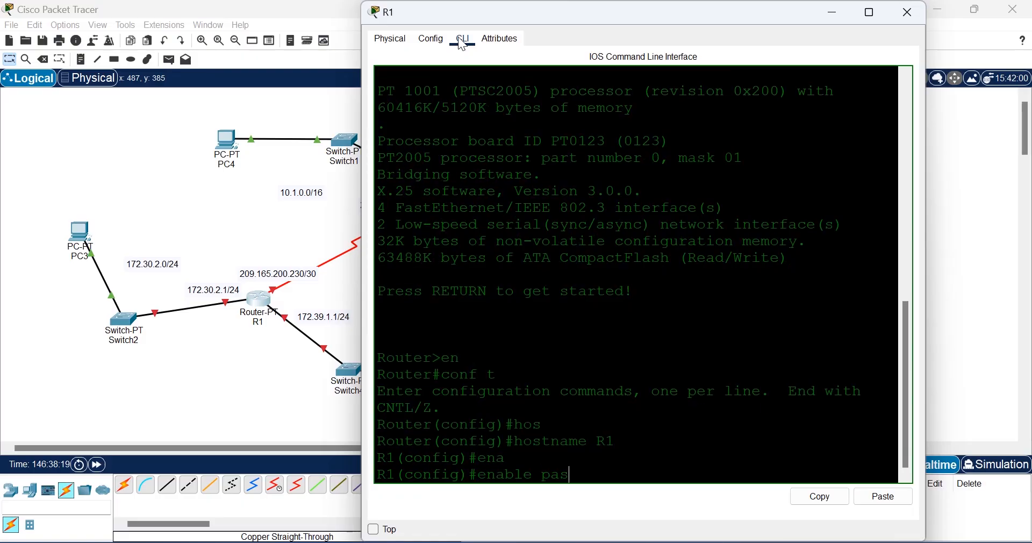
key(Tab)
key(BackSpace)
key(BackSpace)
key(BackSpace)
key(BackSpace)
key(BackSpace)
key(BackSpace)
key(BackSpace)
key(BackSpace)
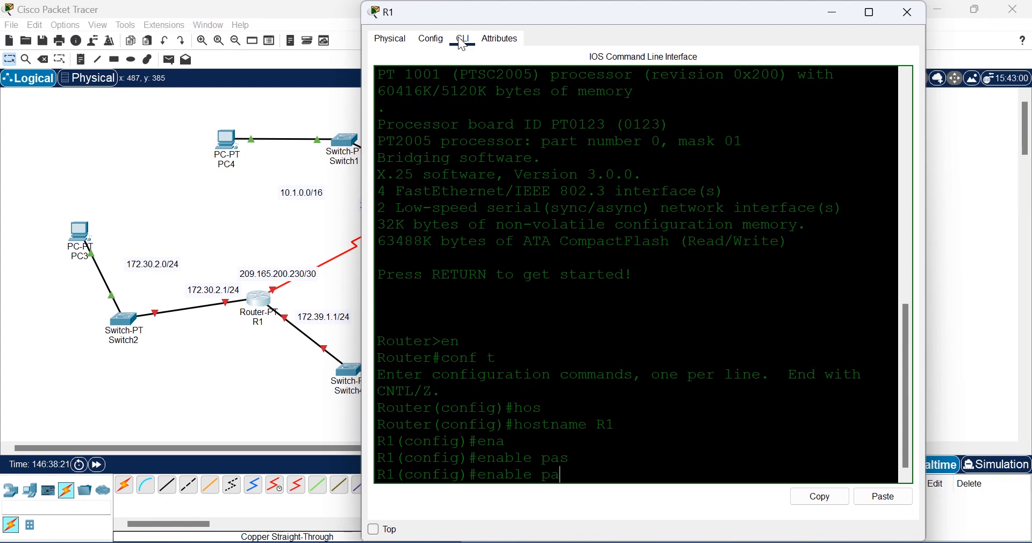
text(sec)
key(Tab)
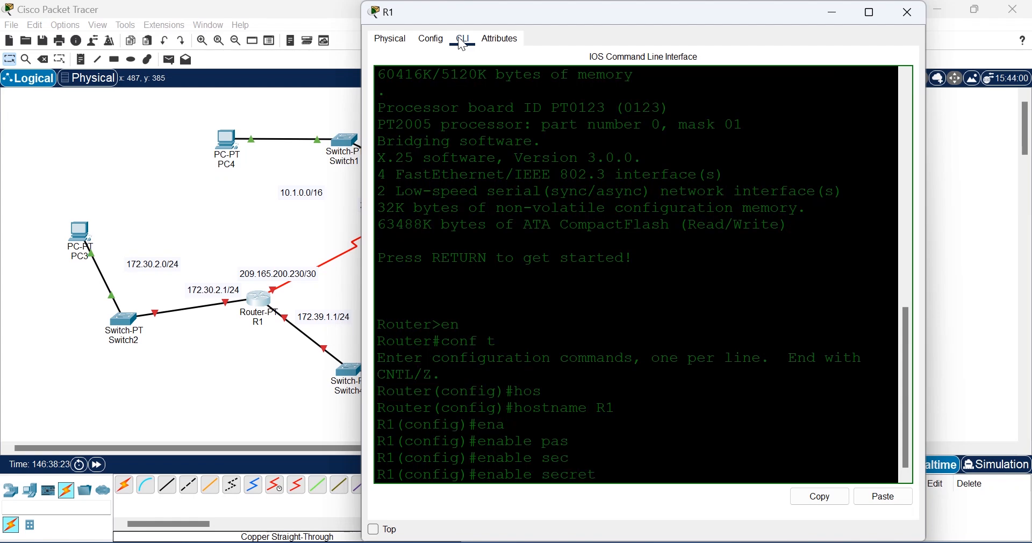
text(cisco)
key(Return)
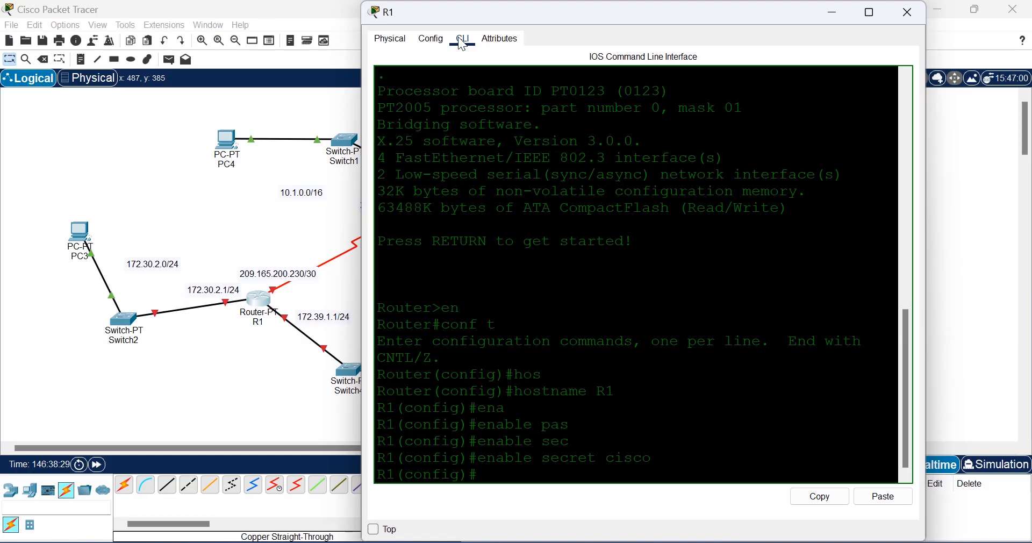
Step: Give R1's console line 0 a password and require login
text(line)
key(Return)
text(line )
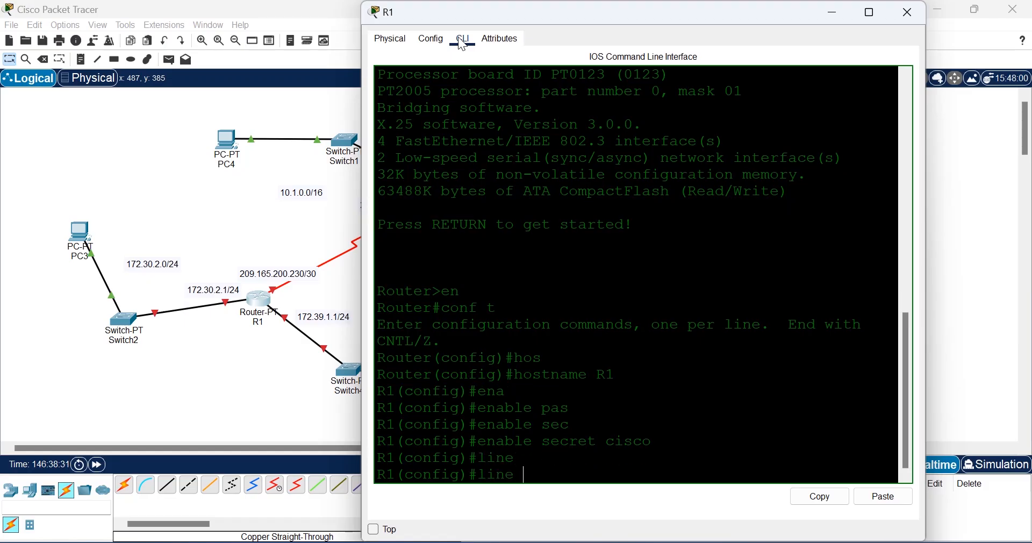
text(con)
key(Tab)
text(0)
key(Return)
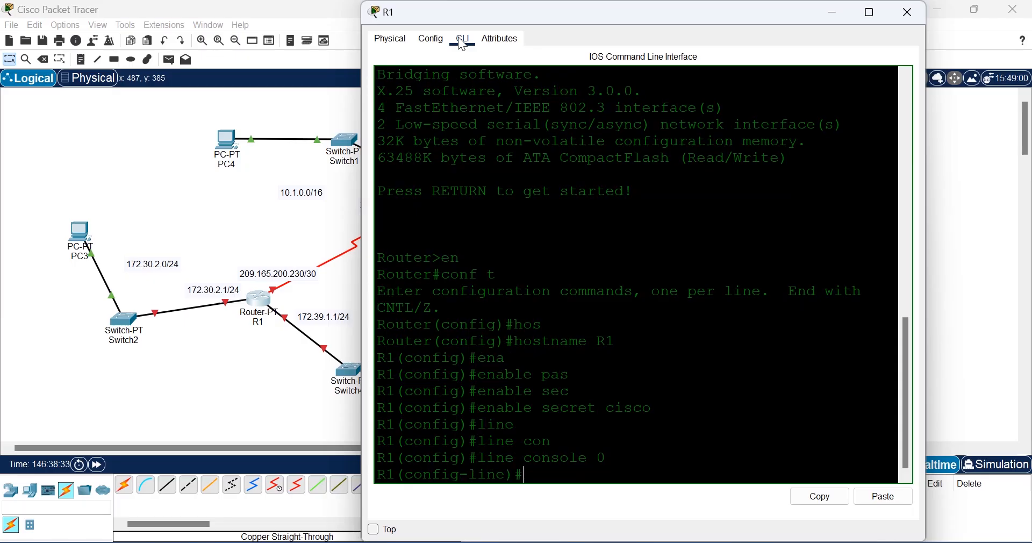
text(pas)
key(Tab)
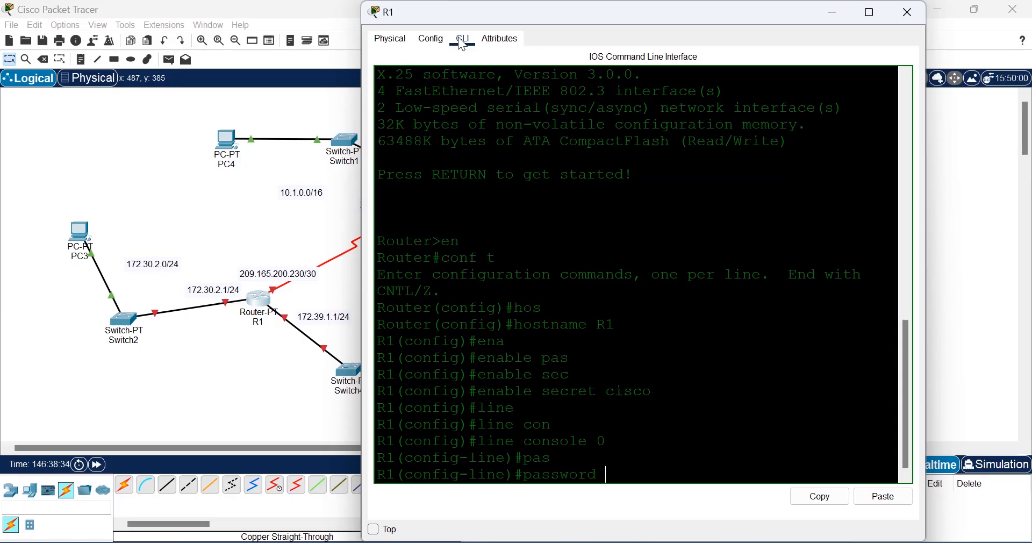
text(cisco)
key(Return)
text(log)
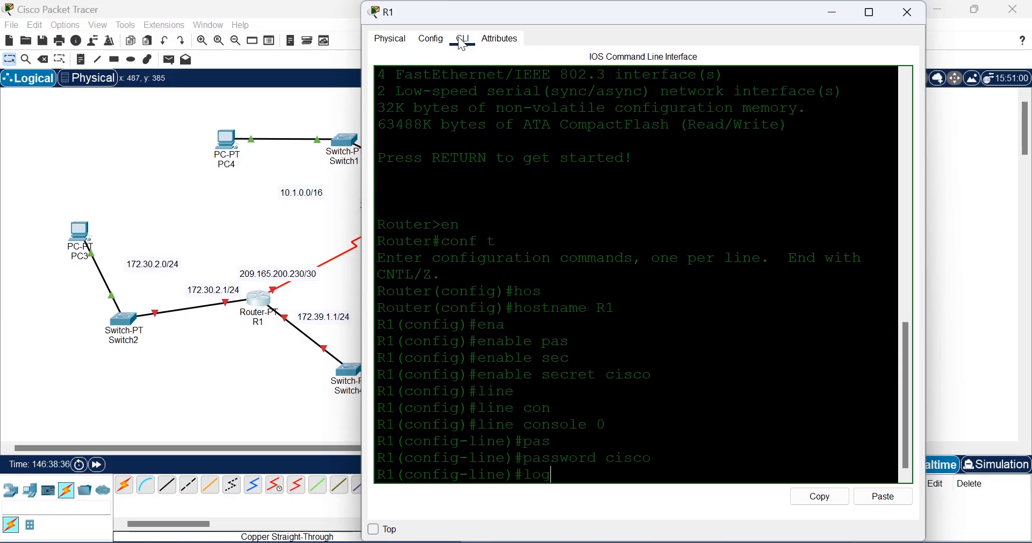
text(in)
key(Return)
Step: Add logging synchronous and no exec-timeout to the console line, then exit
text(loggin)
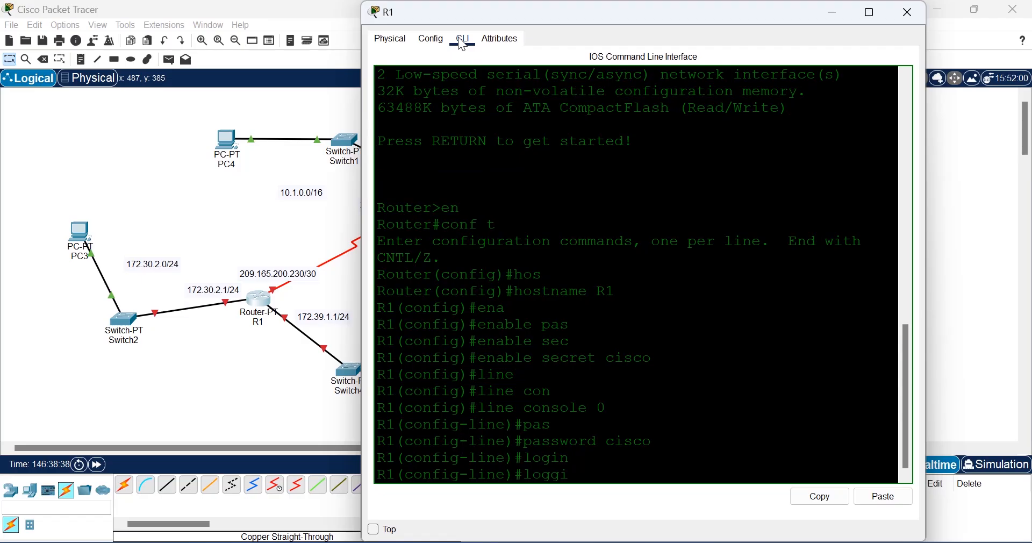
key(Tab)
text(syn)
key(Tab)
key(Return)
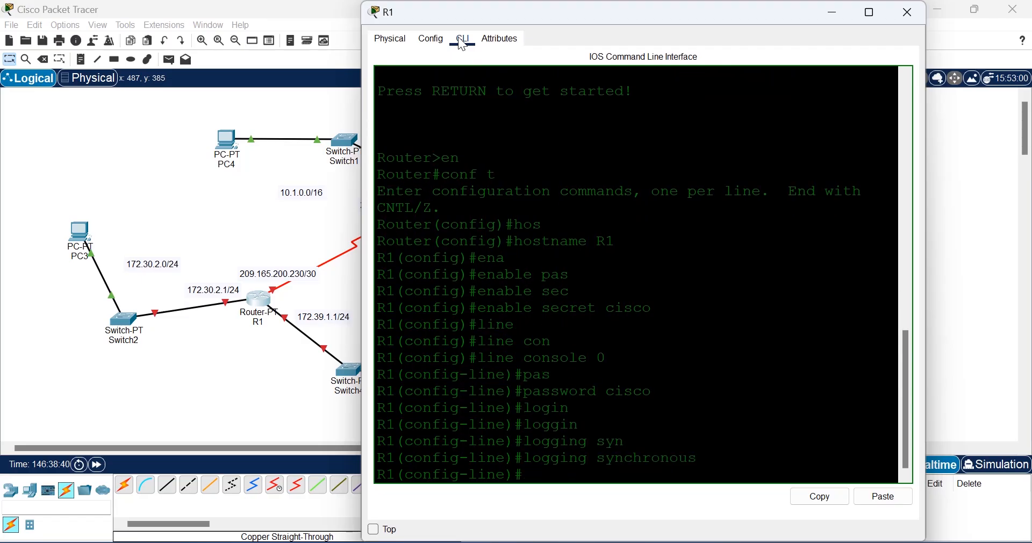
text(no exec)
key(Tab)
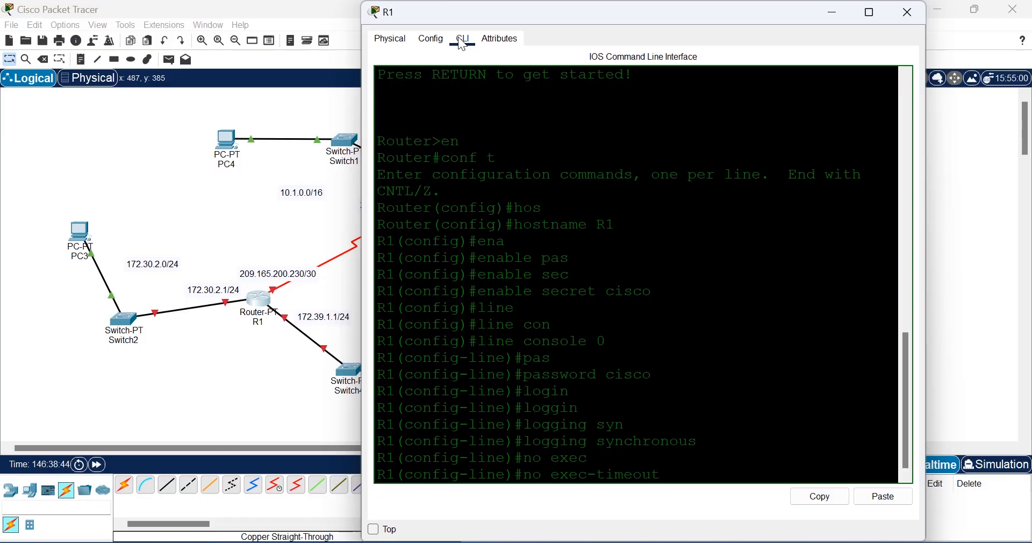
key(Return)
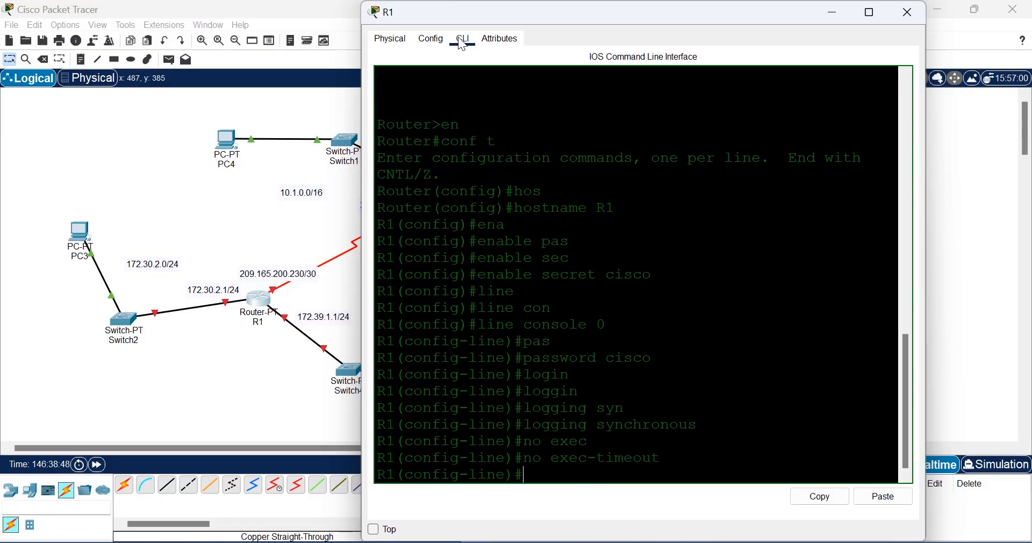
text(exit)
key(Return)
Step: Enter line vty 0 5, set a line password and require login
text(line)
key(Tab)
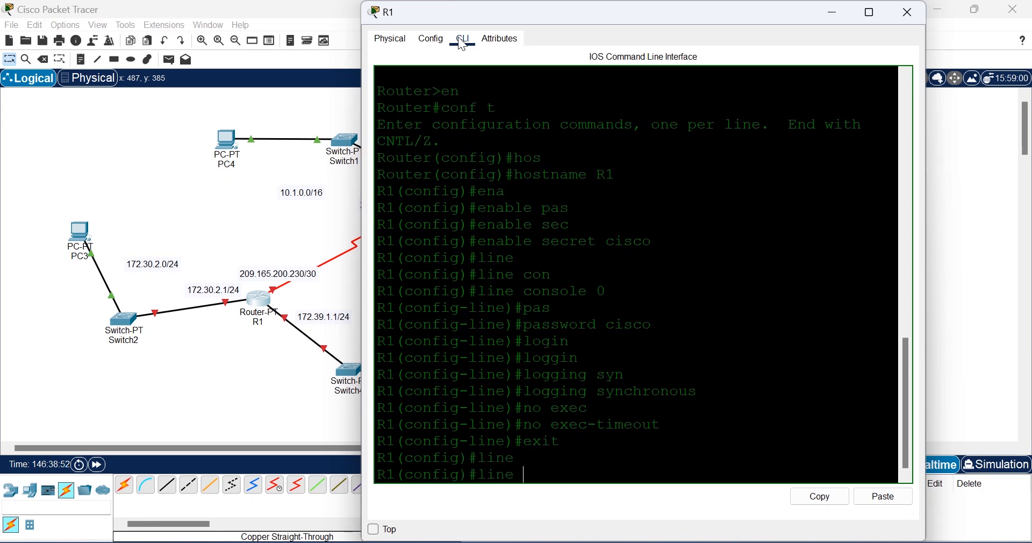
text(vty 0 5)
key(Return)
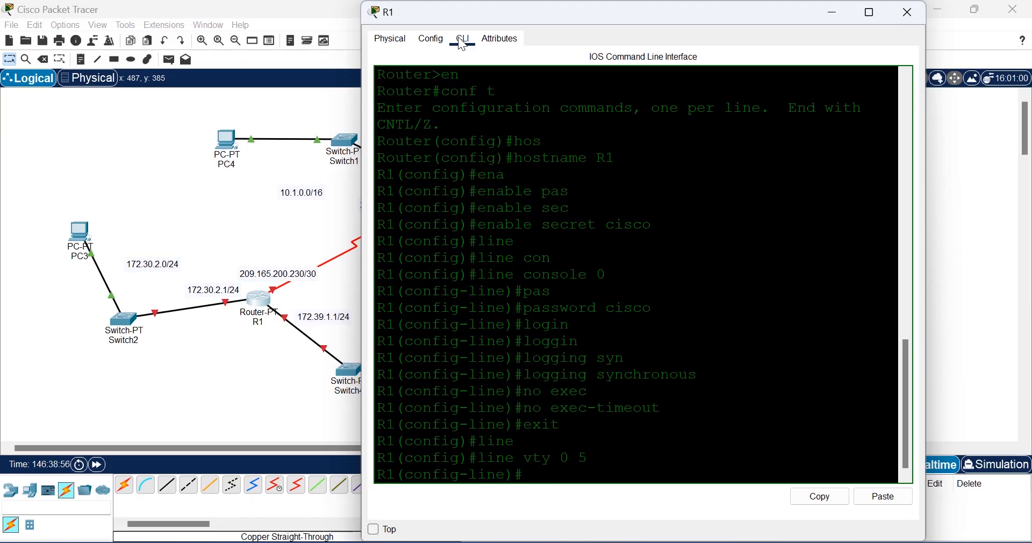
text(pas)
key(Tab)
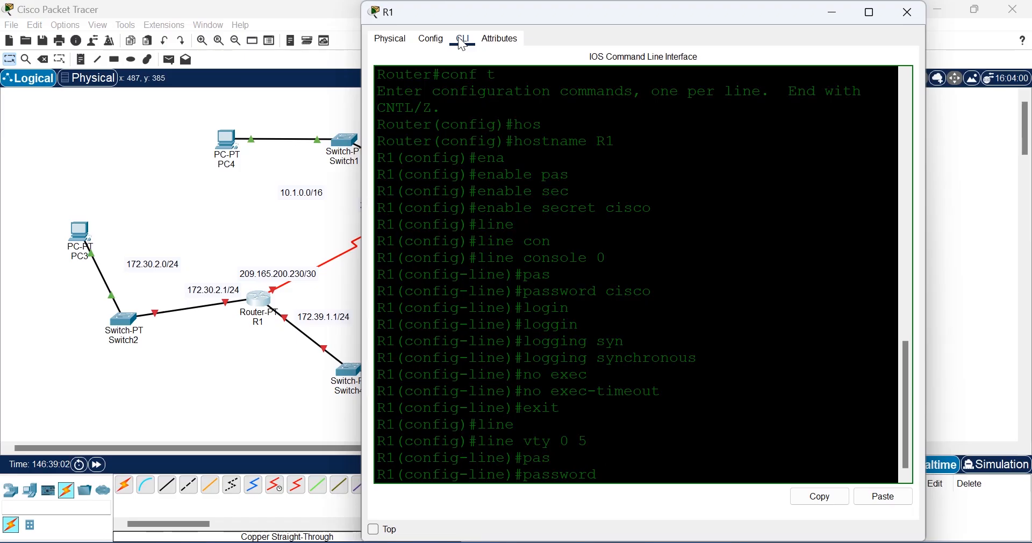
text(cisx)
key(Return)
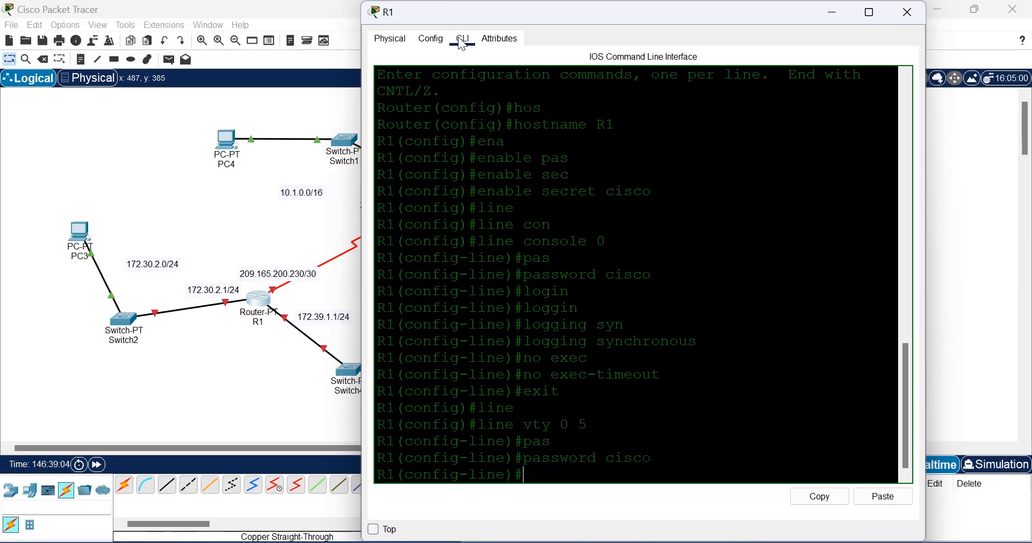
text(login)
key(Return)
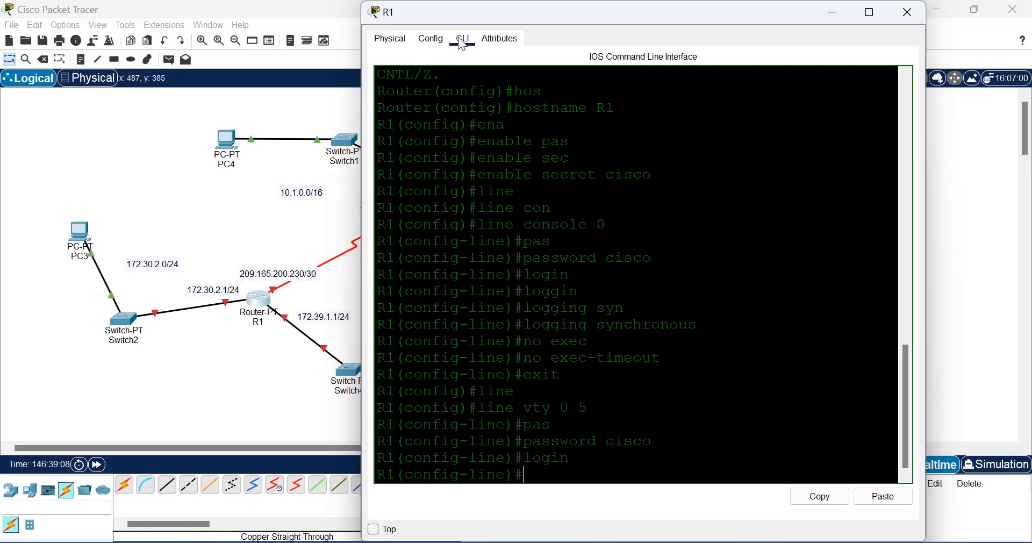
Step: Enable logging synchronous and no exec-timeout on the vty lines, then exit to global configuration
text(loggin)
key(Tab)
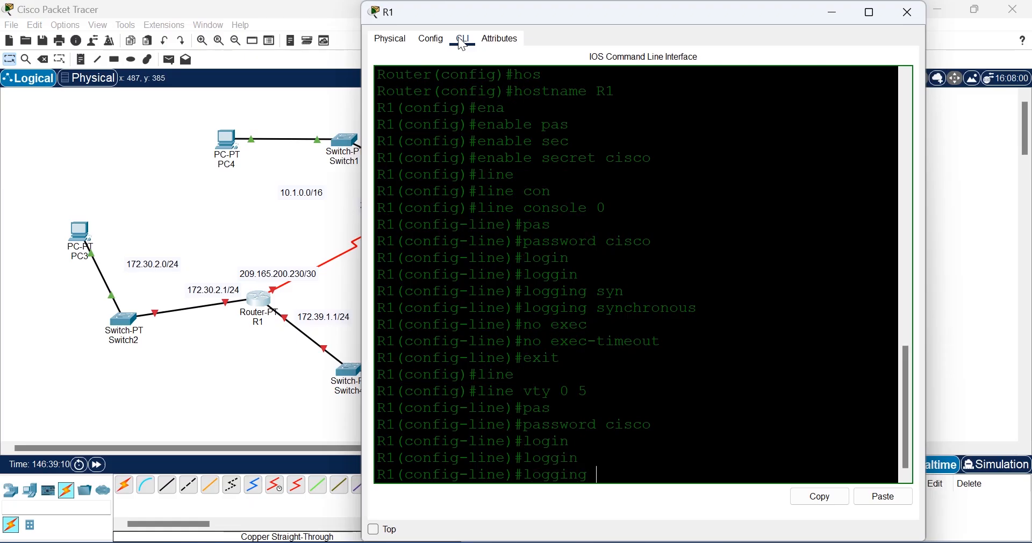
key(Return)
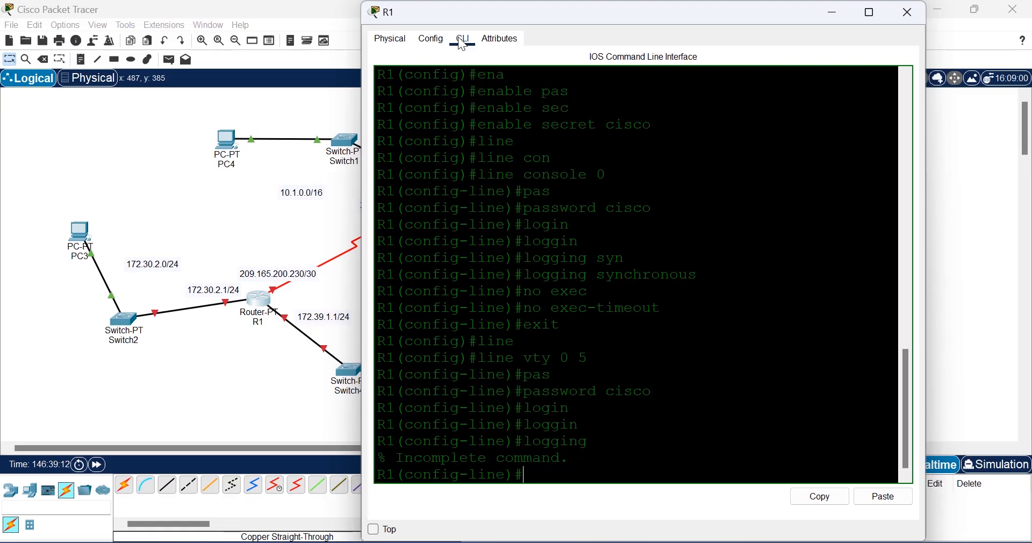
key(Up)
text(syn)
key(Tab)
key(Return)
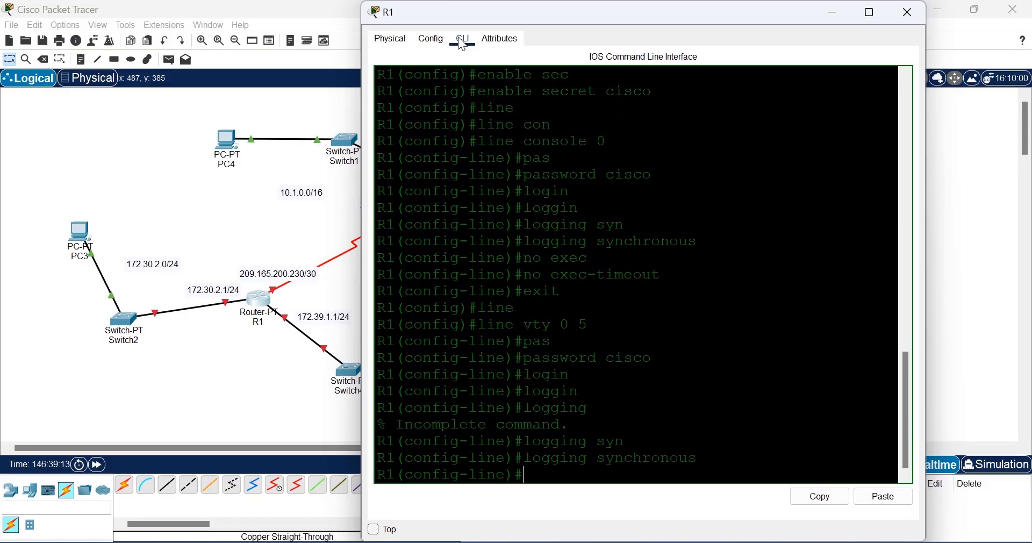
text(no exe)
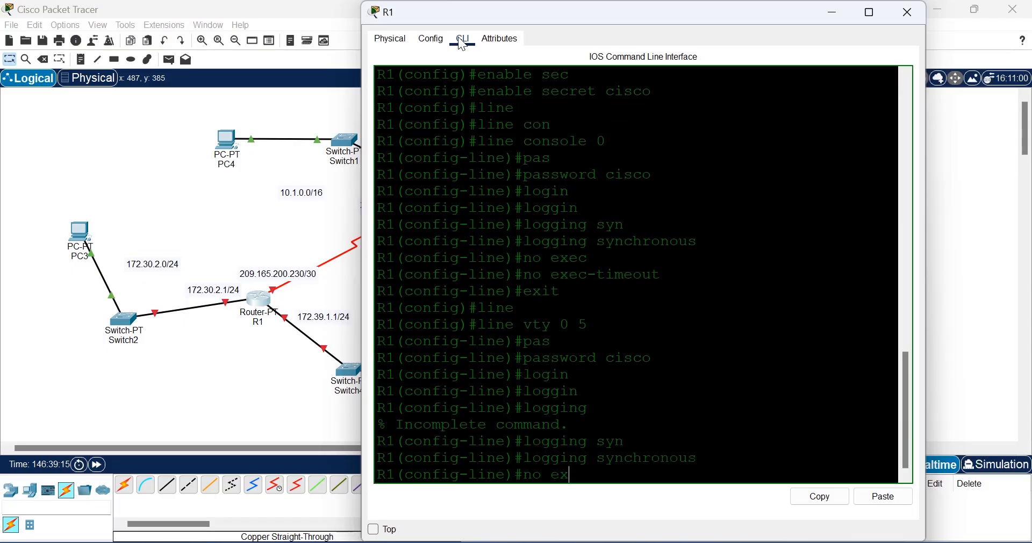
key(Tab)
key(Return)
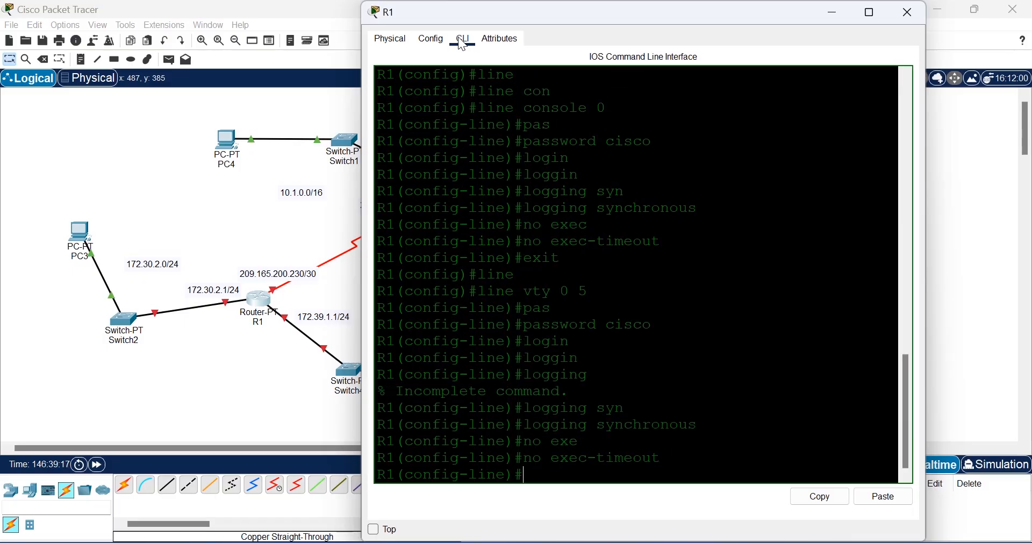
text(exit)
key(Return)
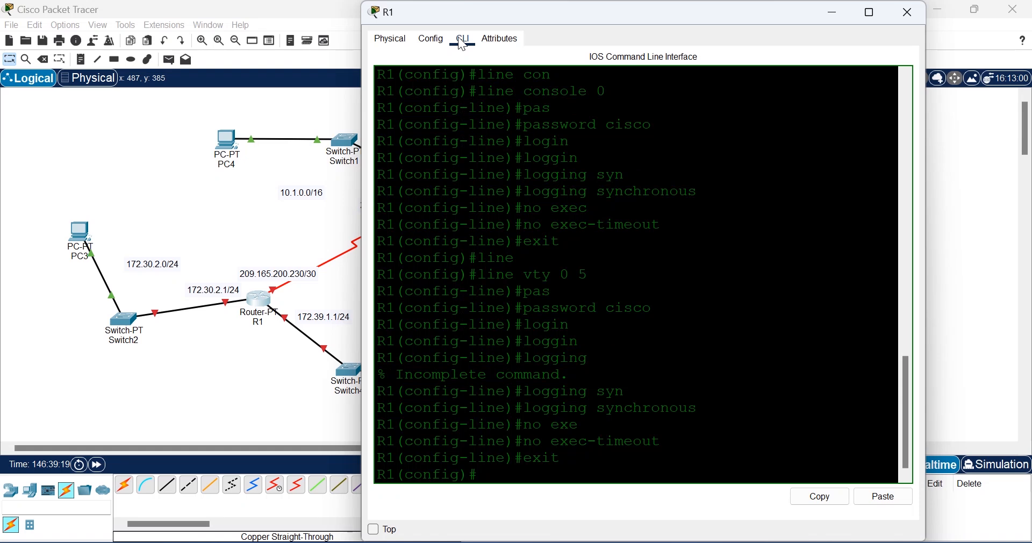
Step: Set R1's message-of-the-day banner to 'AUTHORISED ACCESS ONLY'
text(ban)
key(Tab)
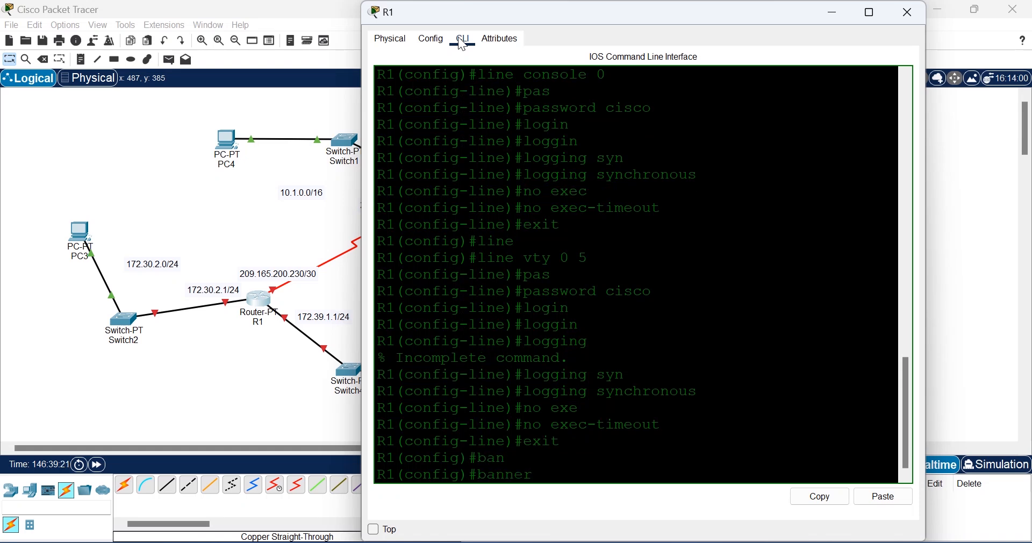
text(mo)
key(Tab)
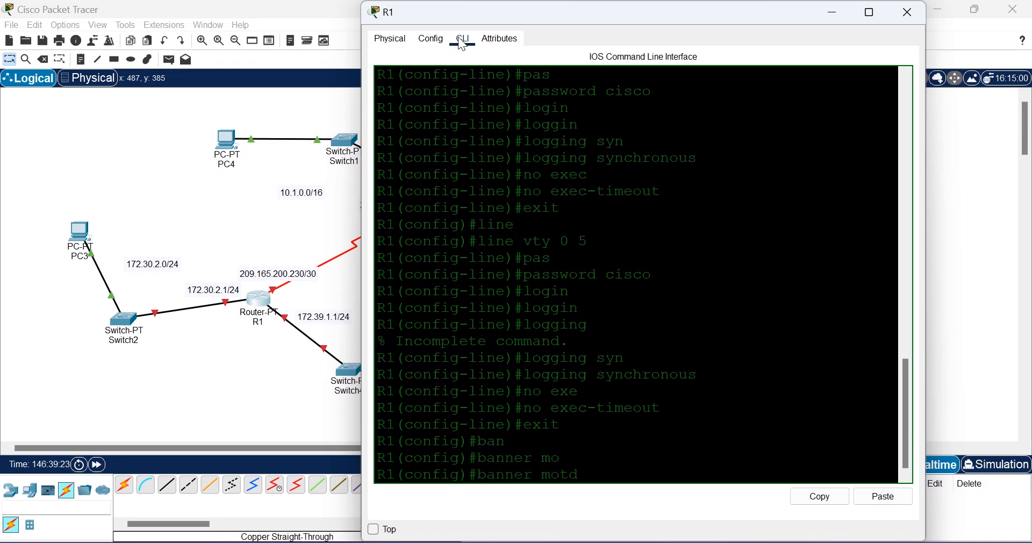
text(#AUTHOR)
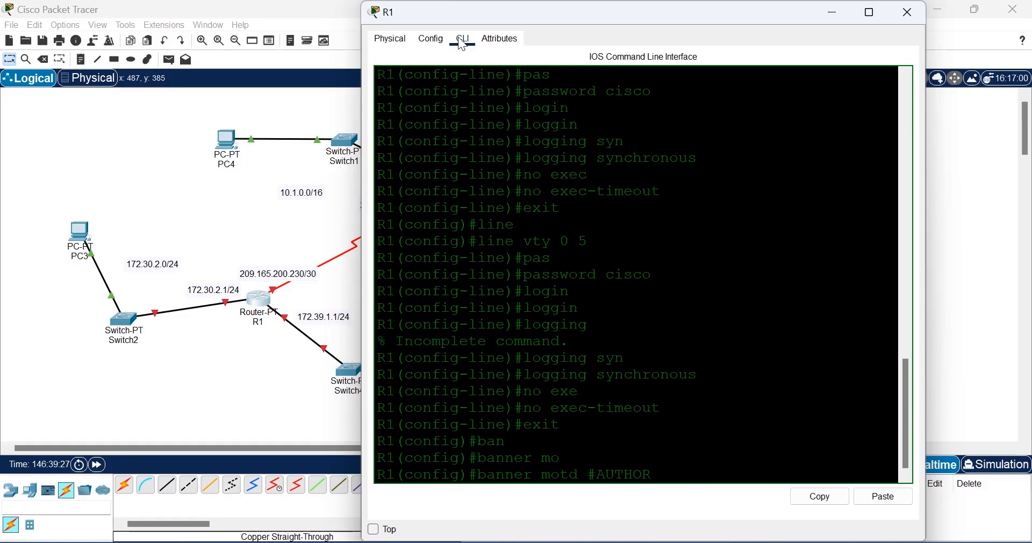
text(ISED ACCESS ONLY)
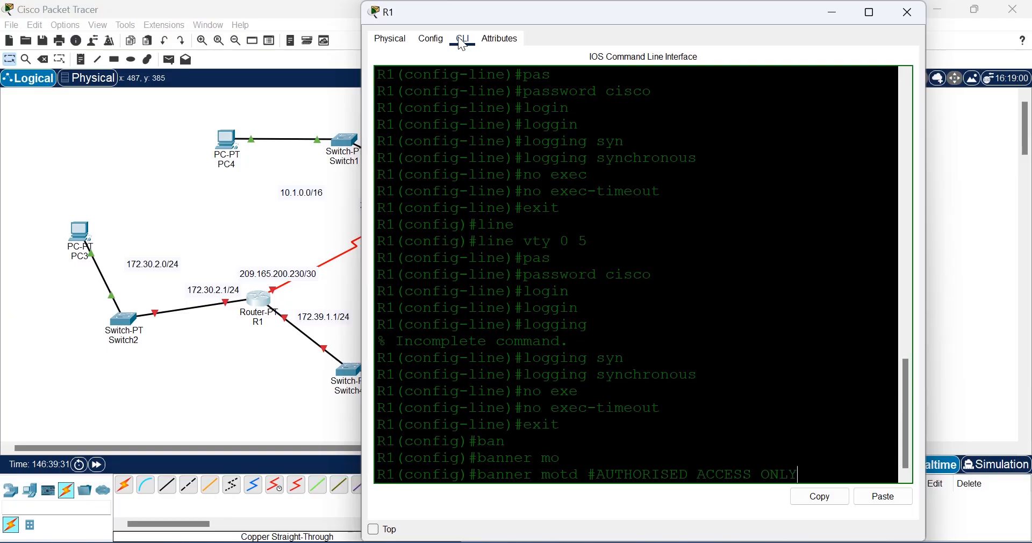
text(#)
key(Return)
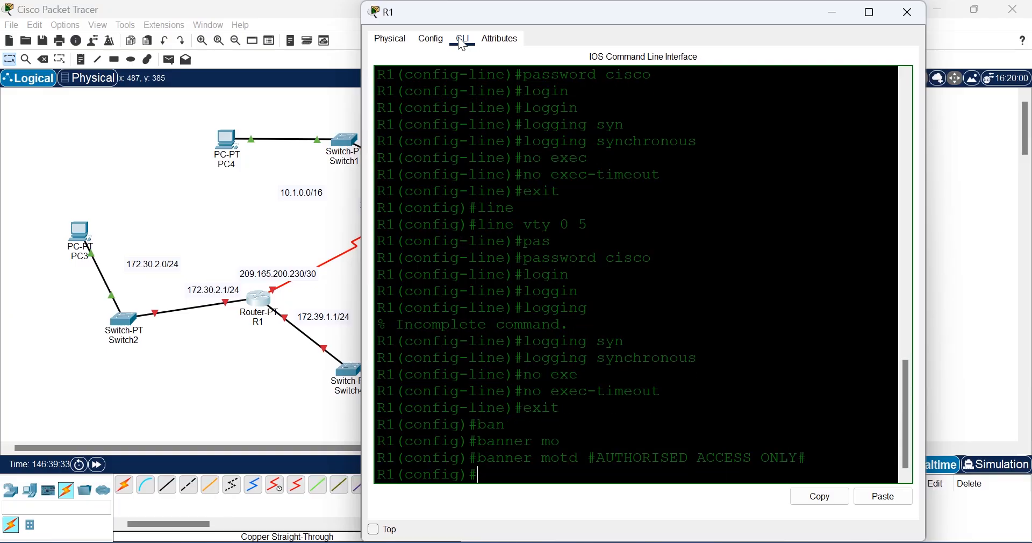
Step: Turn on service password-encryption, save R1 with do wr, and return to the topology
text(serv)
key(Tab)
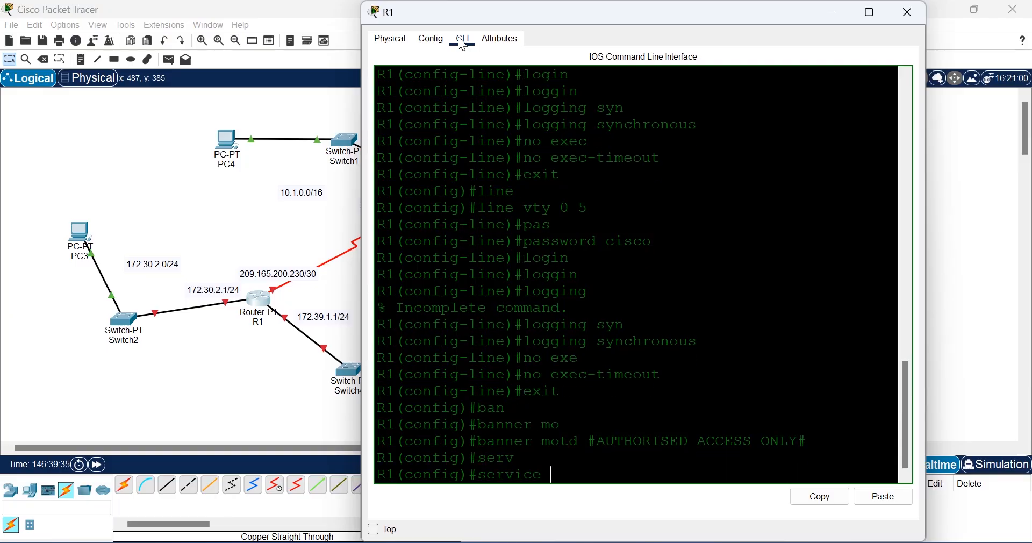
text(pas)
key(Tab)
key(Return)
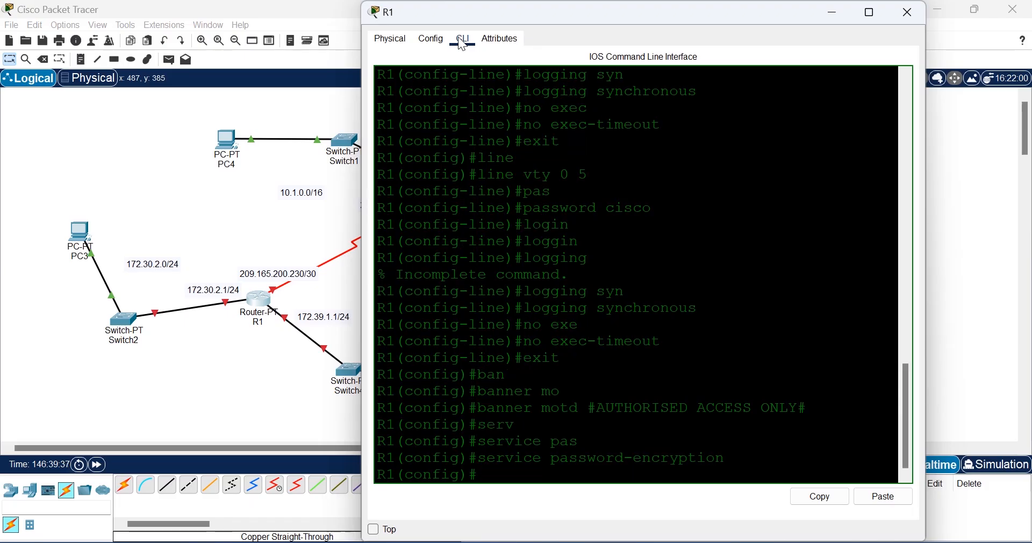
text(do wr)
key(Return)
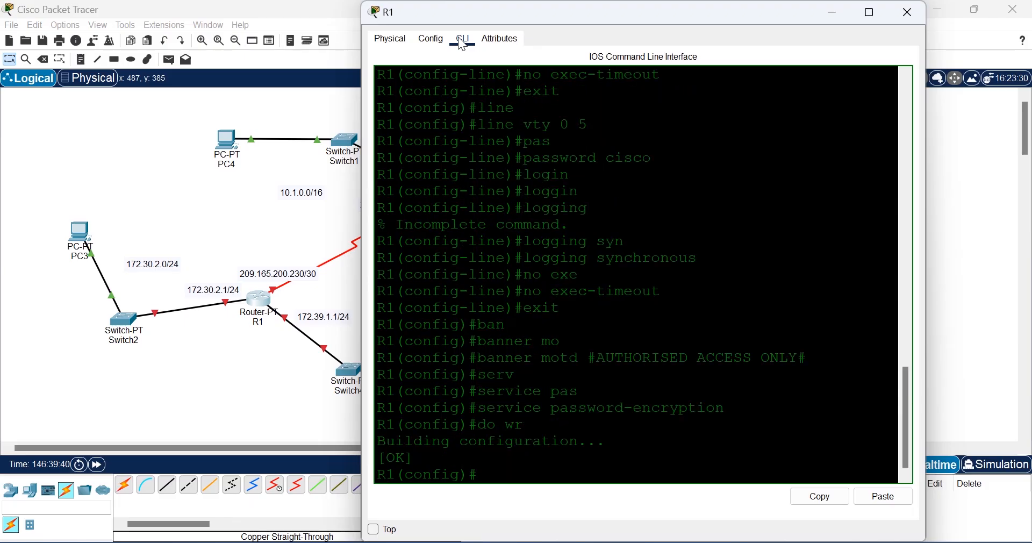
click(237, 373)
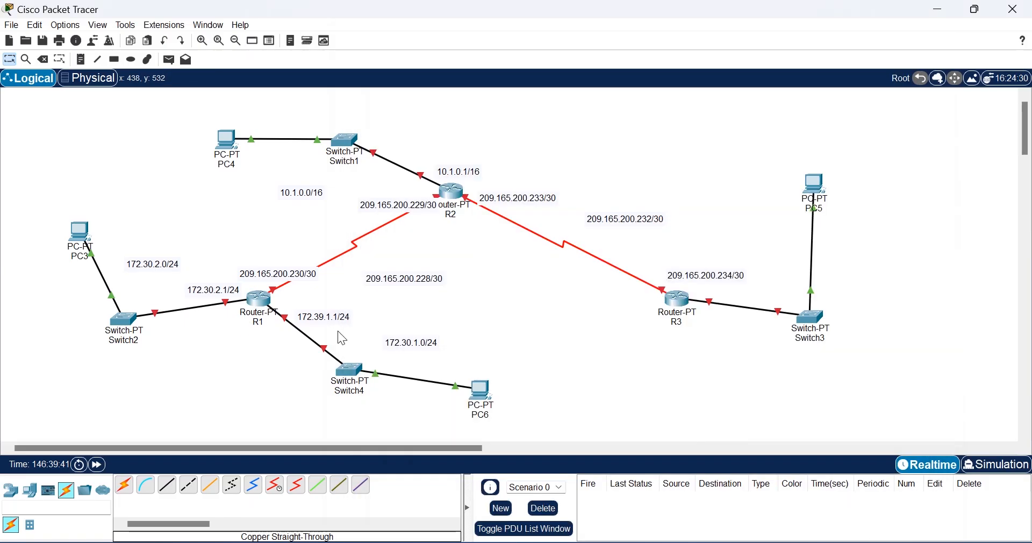
Step: Open R3's CLI and enter global configuration mode
click(679, 298)
click(466, 41)
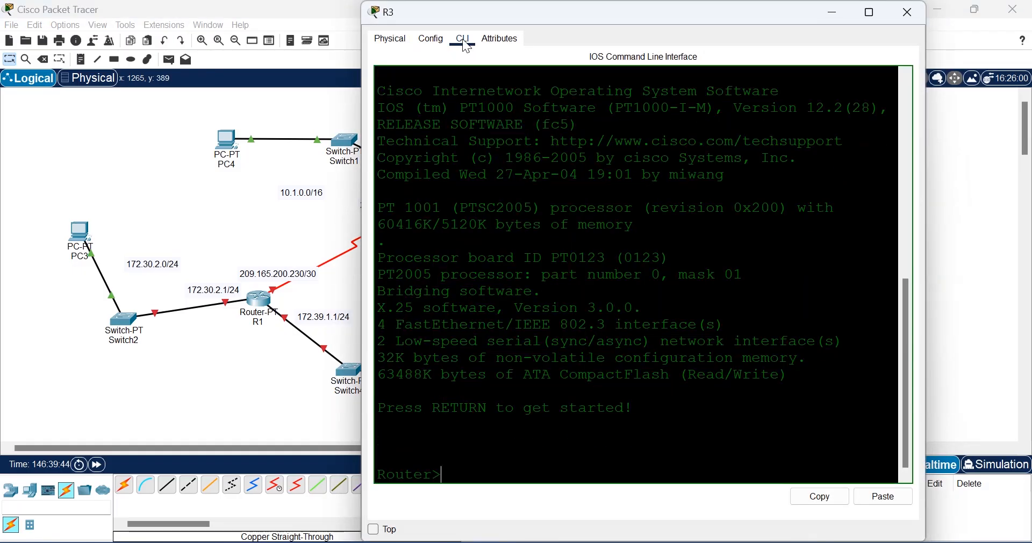
text(en)
key(Return)
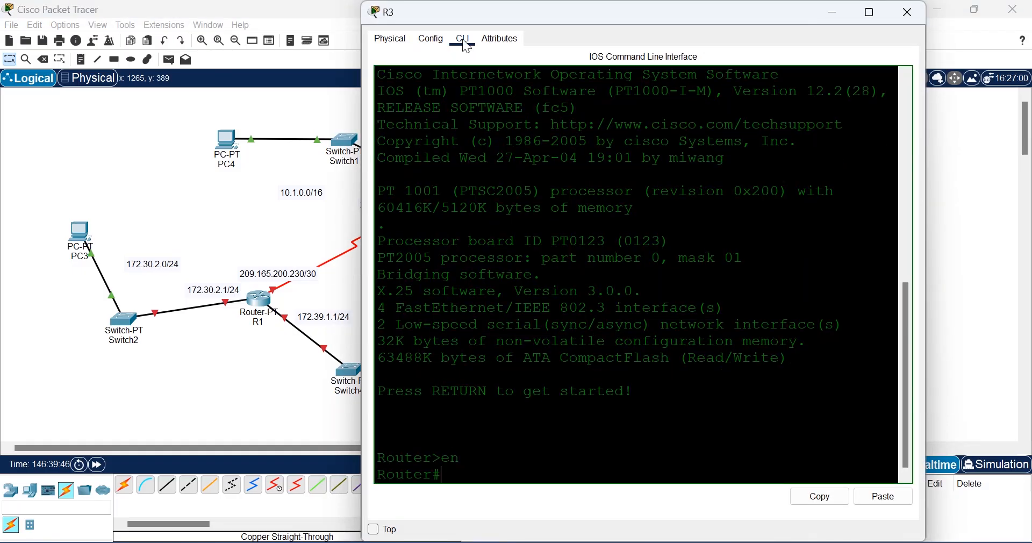
text(conf t)
key(Return)
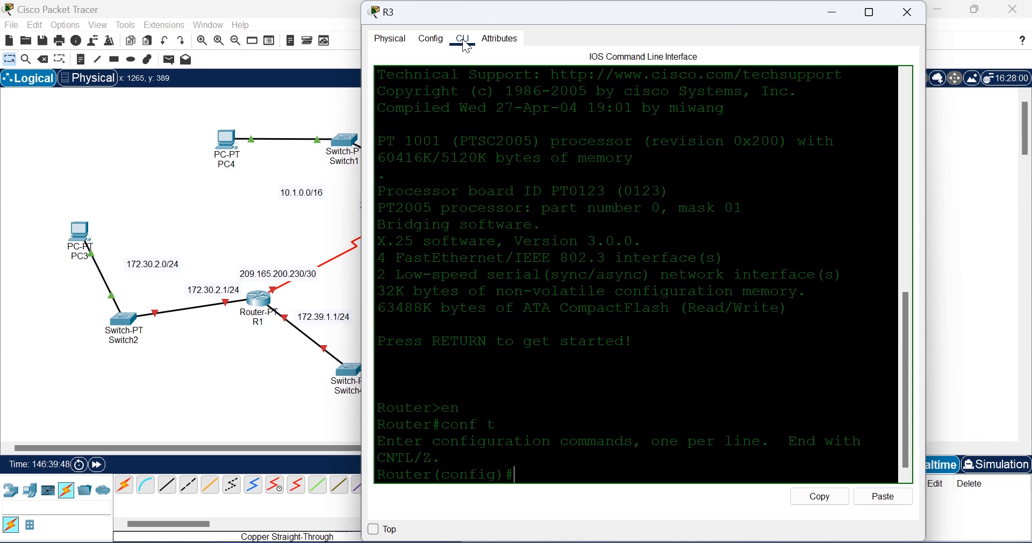
Step: Set R3's enable secret and give it the hostname R3
text(en)
key(Tab)
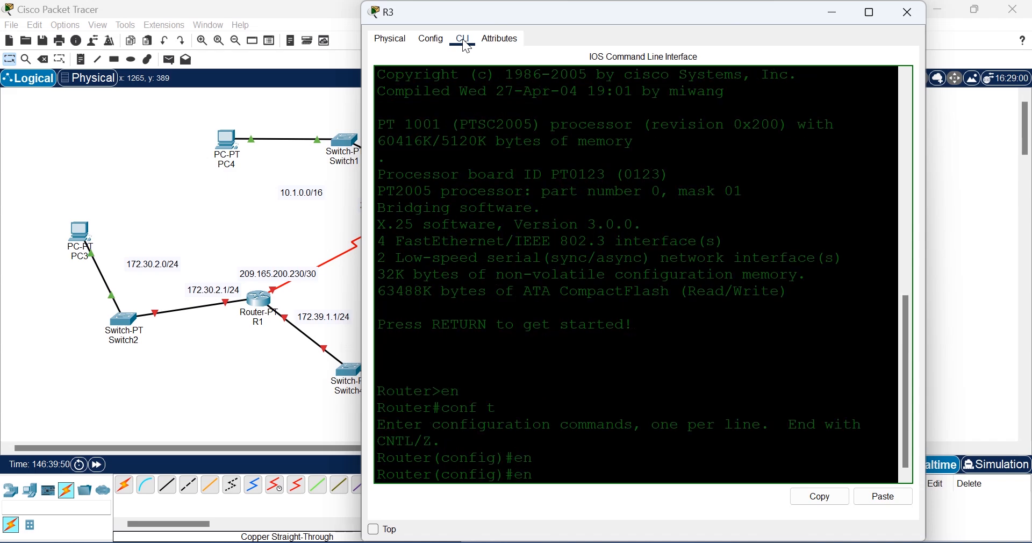
text(abl)
key(Tab)
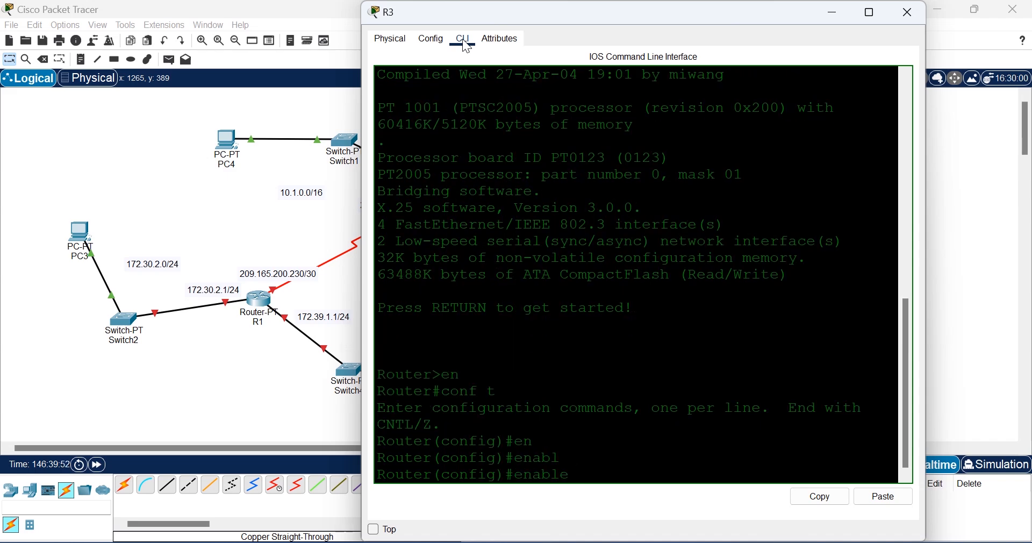
text(se)
key(Tab)
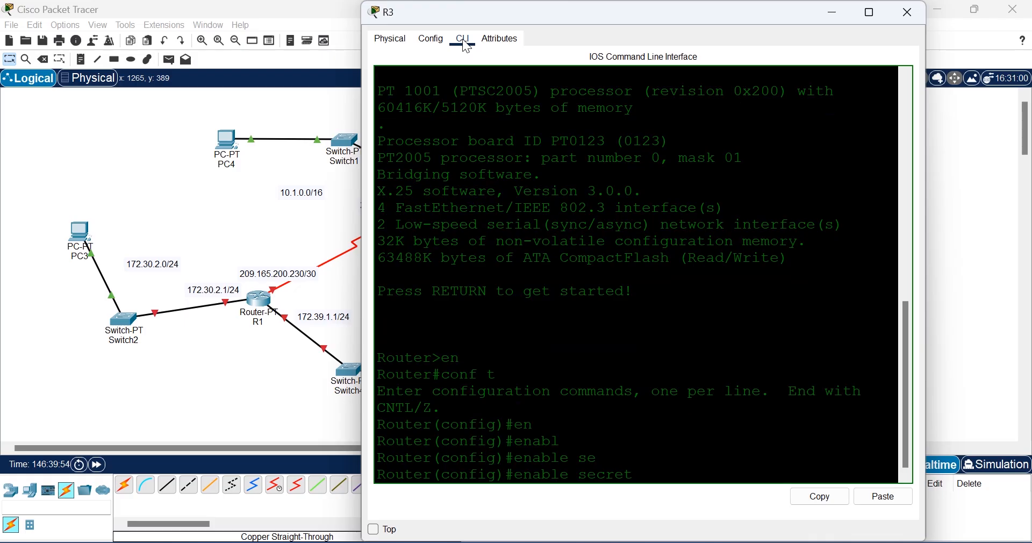
text(cisco)
key(Return)
text(Hos)
key(Tab)
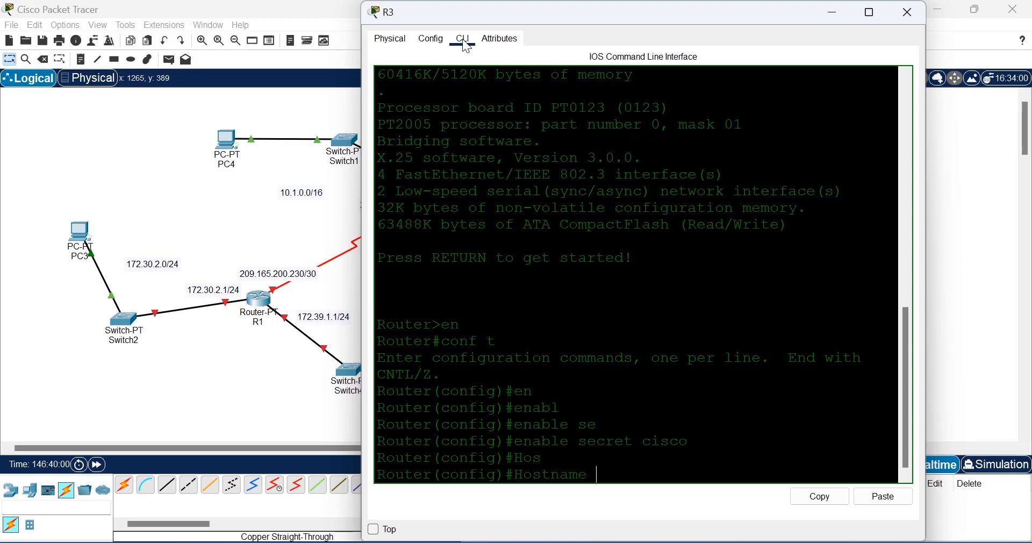
text(R3)
key(Return)
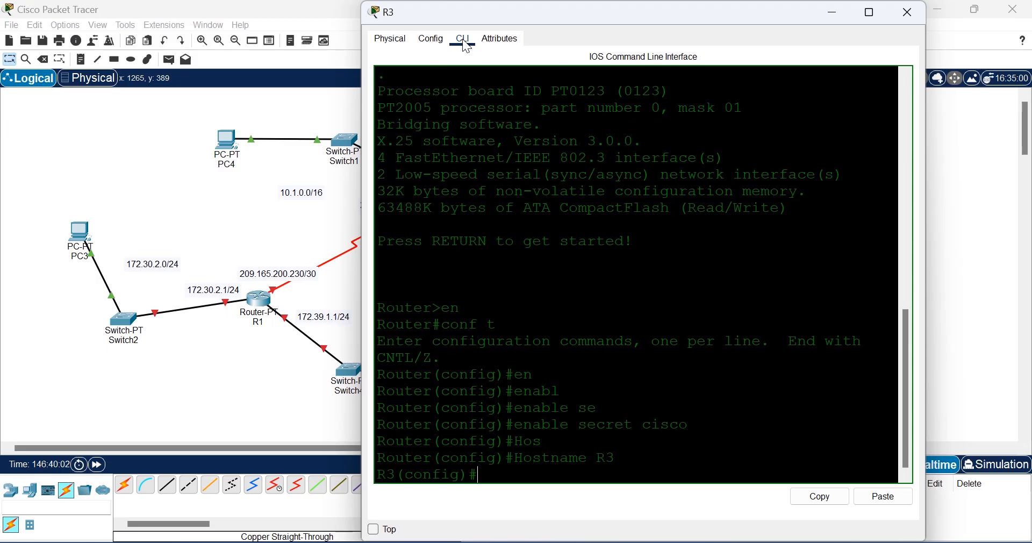
Step: Set a password and require login on R3's console line 0
text(line)
key(Tab)
text(con)
key(Tab)
text(0)
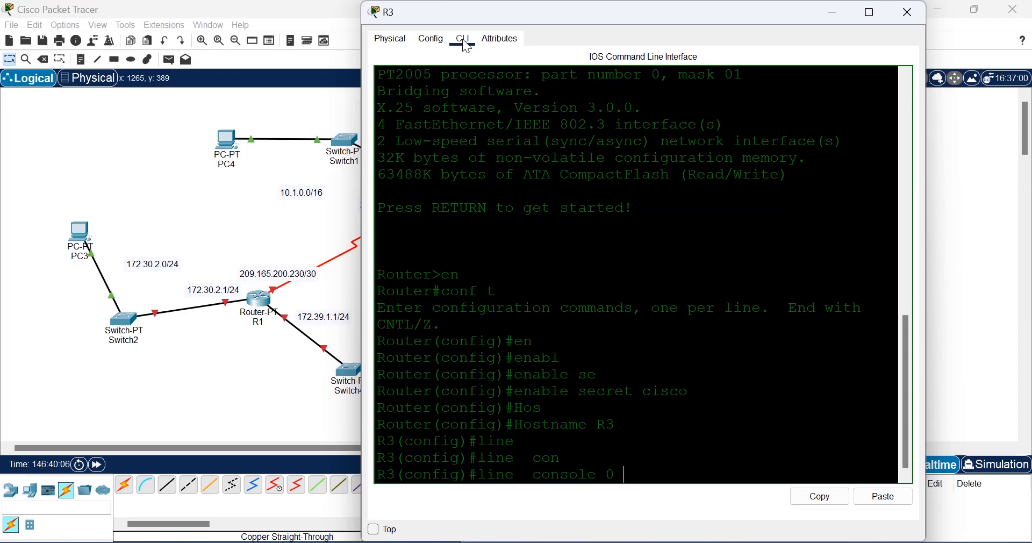
key(Return)
text(pas)
key(Tab)
text(cisco)
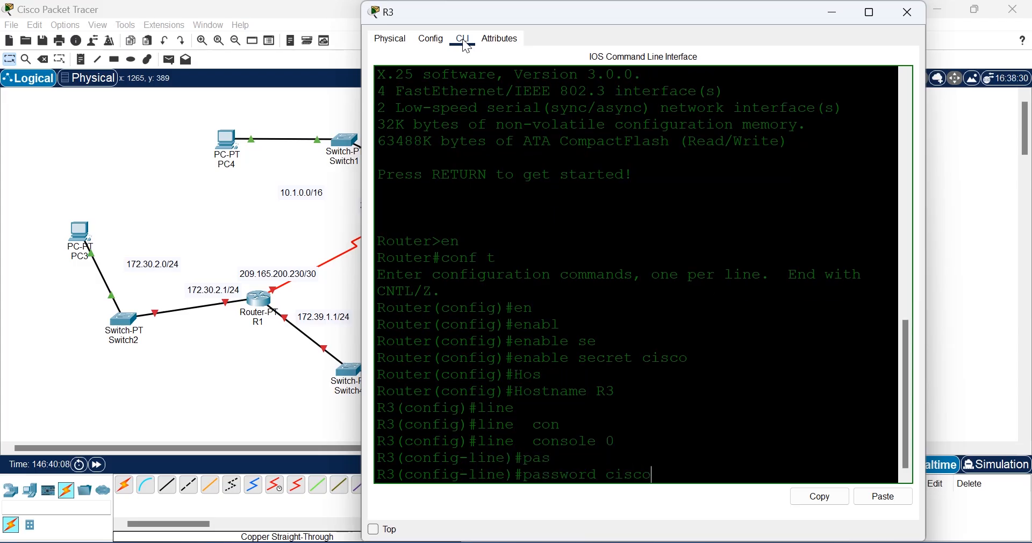
key(Return)
text(ogin)
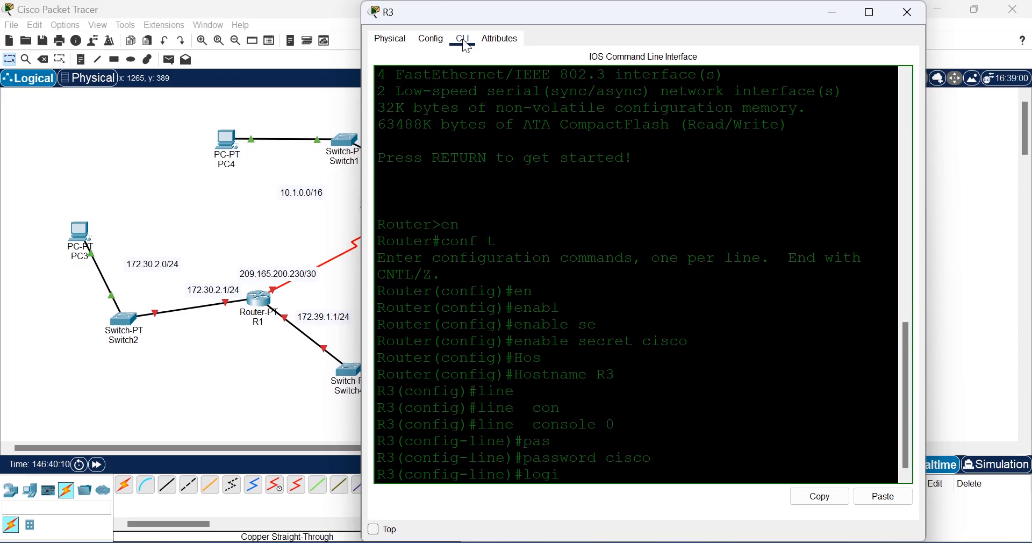
key(Return)
Step: Enable logging synchronous and no exec-timeout on the console line, then exit it
text(loggin)
key(Tab)
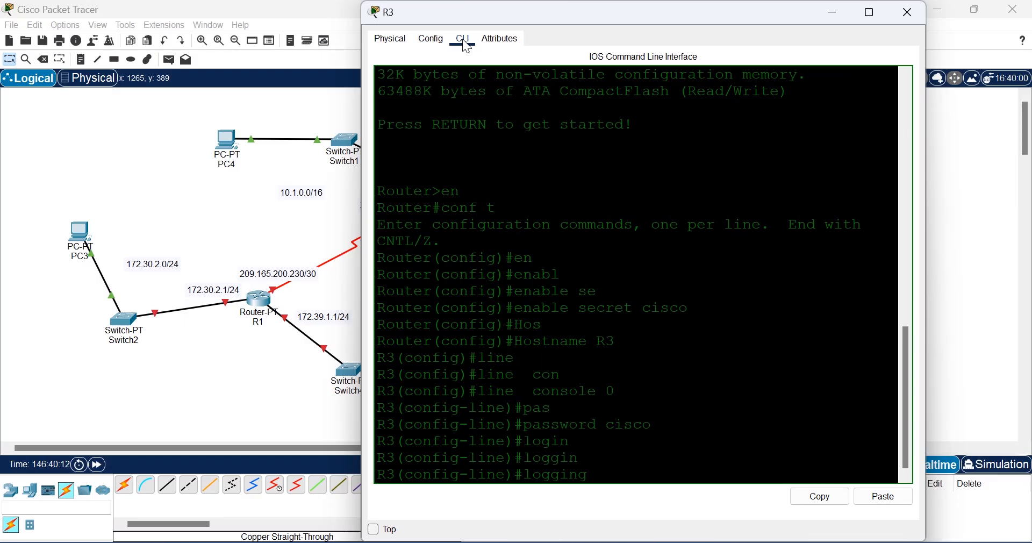
key(Return)
key(Up)
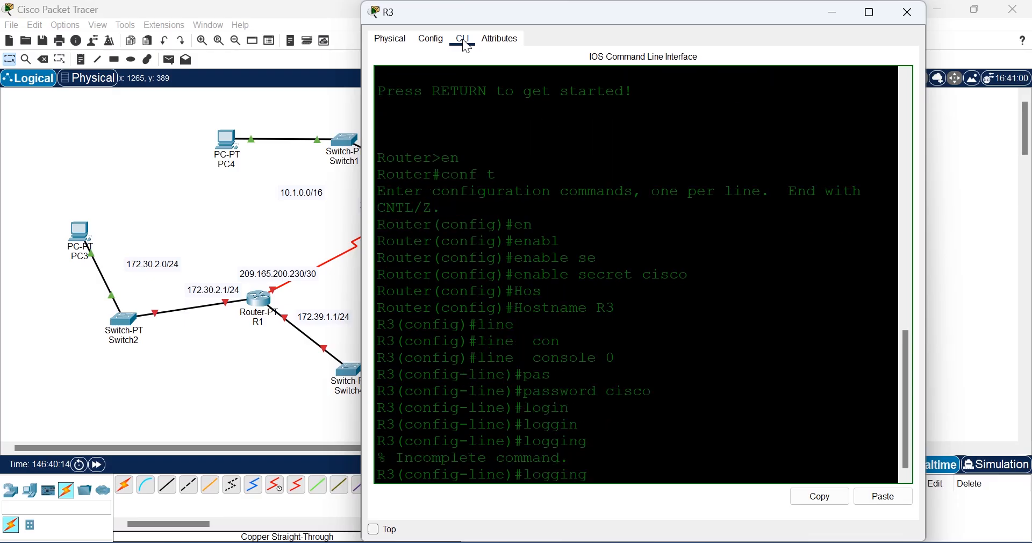
text(sy)
key(Tab)
text(n)
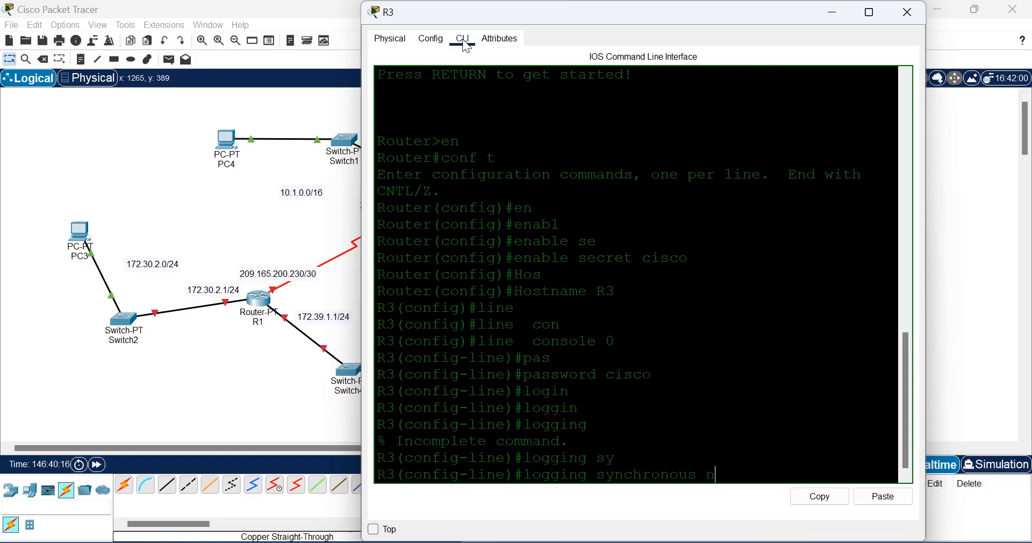
key(Return)
key(Up)
key(BackSpace)
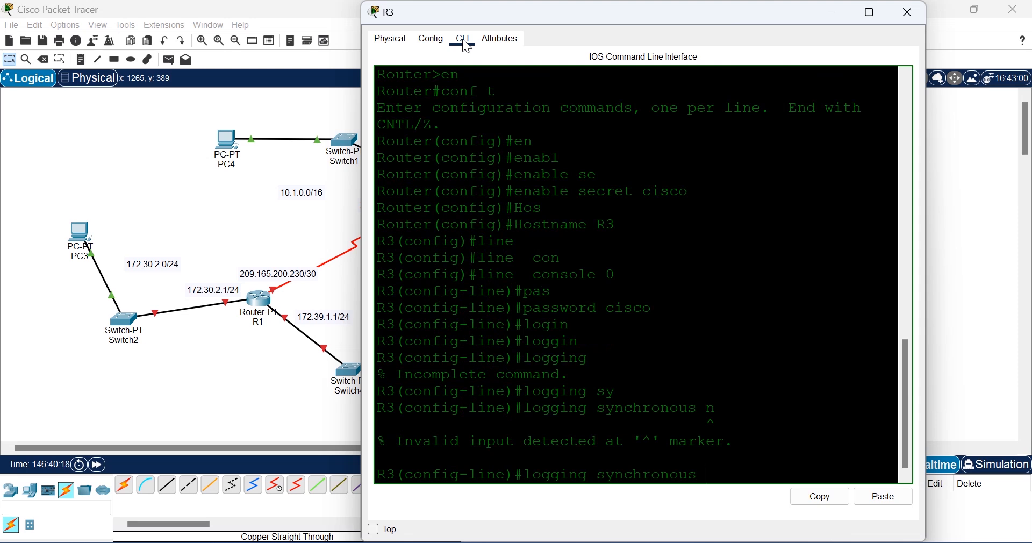
key(Return)
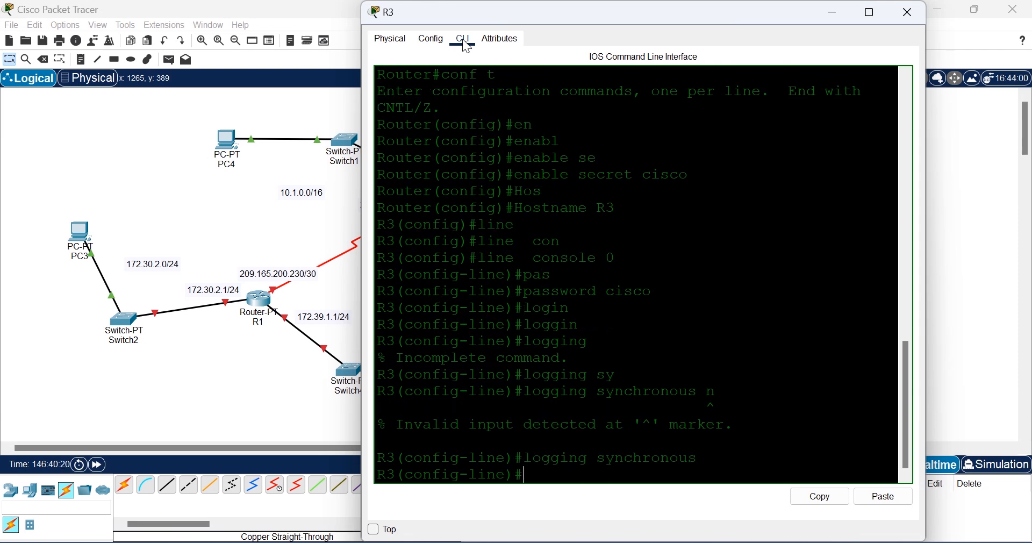
text(no exec)
key(Tab)
text(-t)
key(Tab)
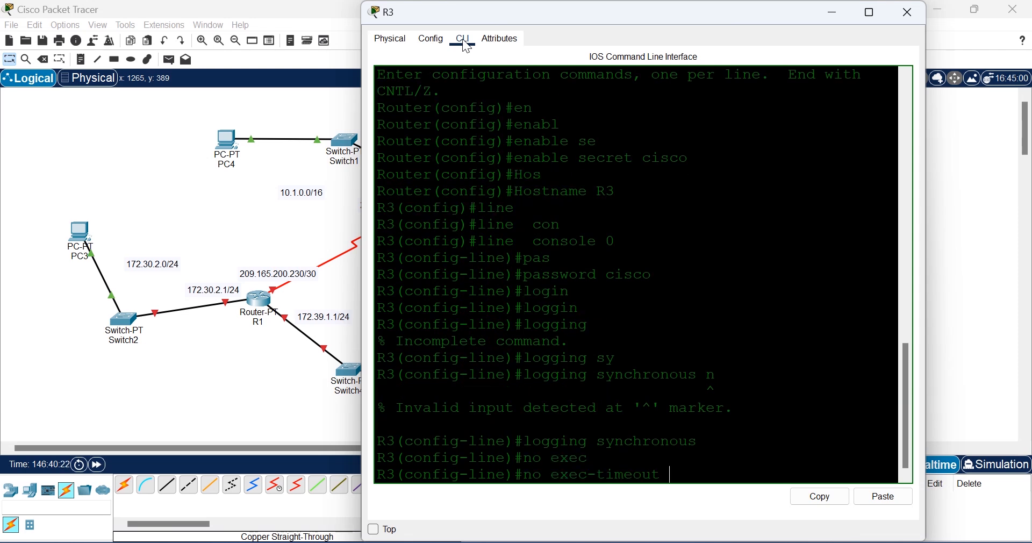
key(Return)
text(exit)
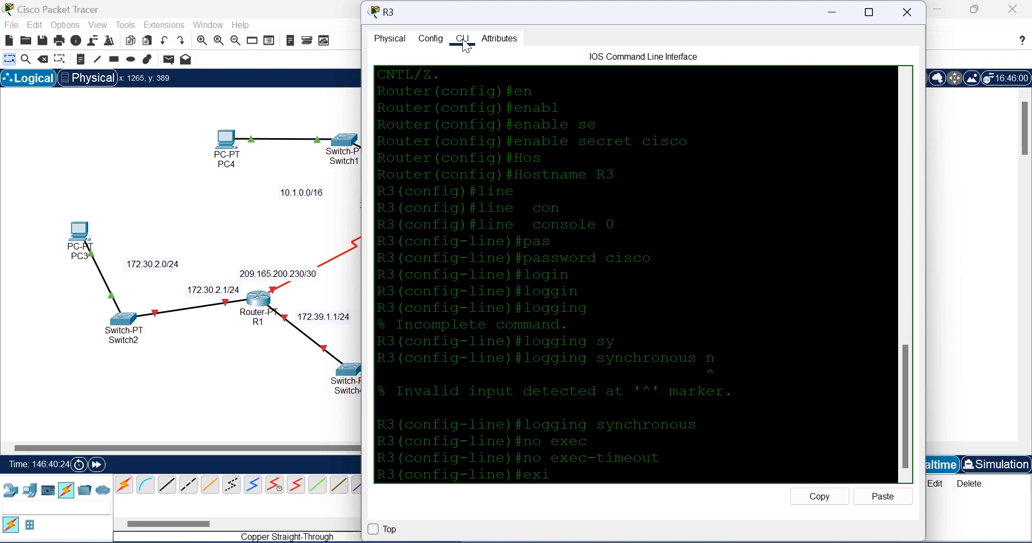
key(Return)
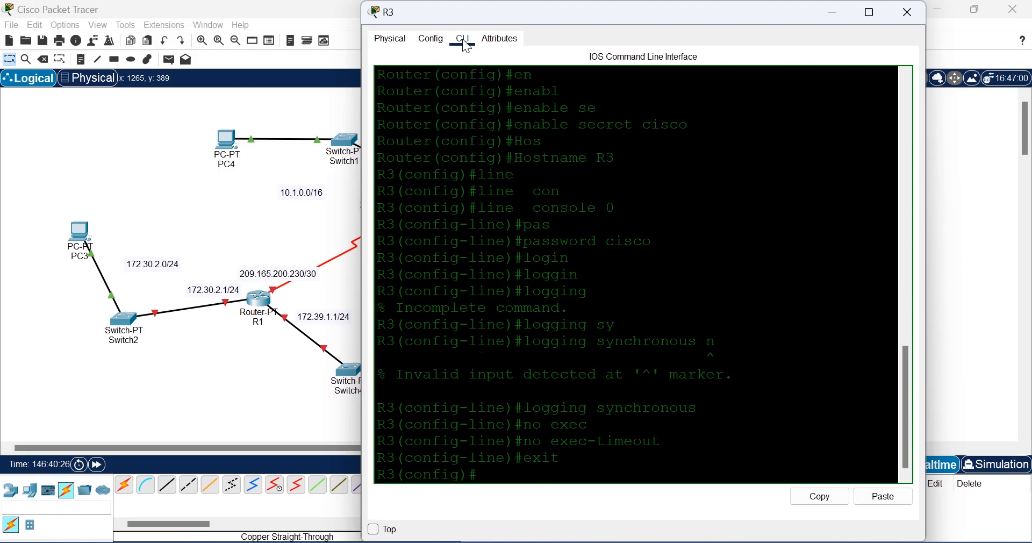
Step: Enter line vty 0 5, set a password and require login
text(line vty 0 5)
key(Return)
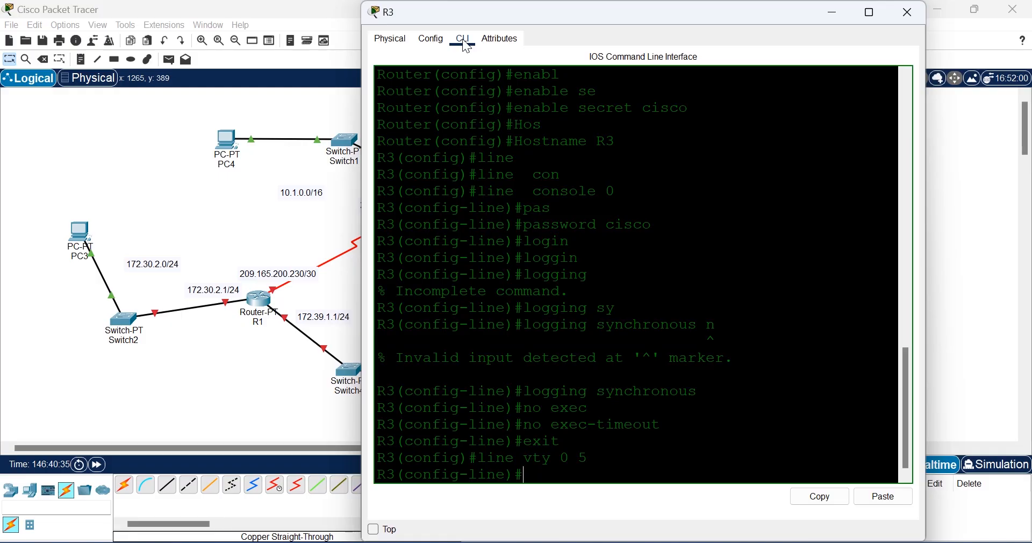
text(pas)
key(Tab)
text(cisco)
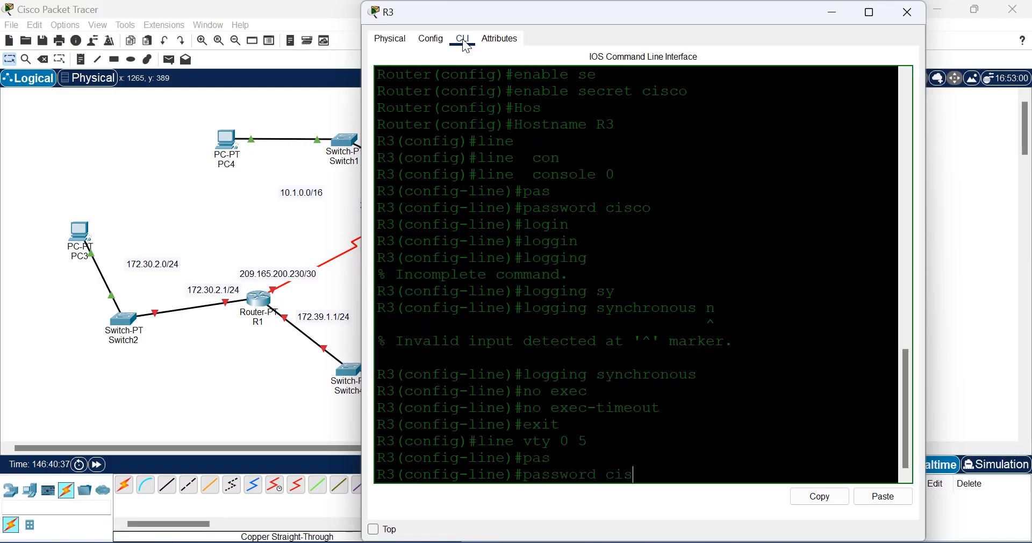
key(Return)
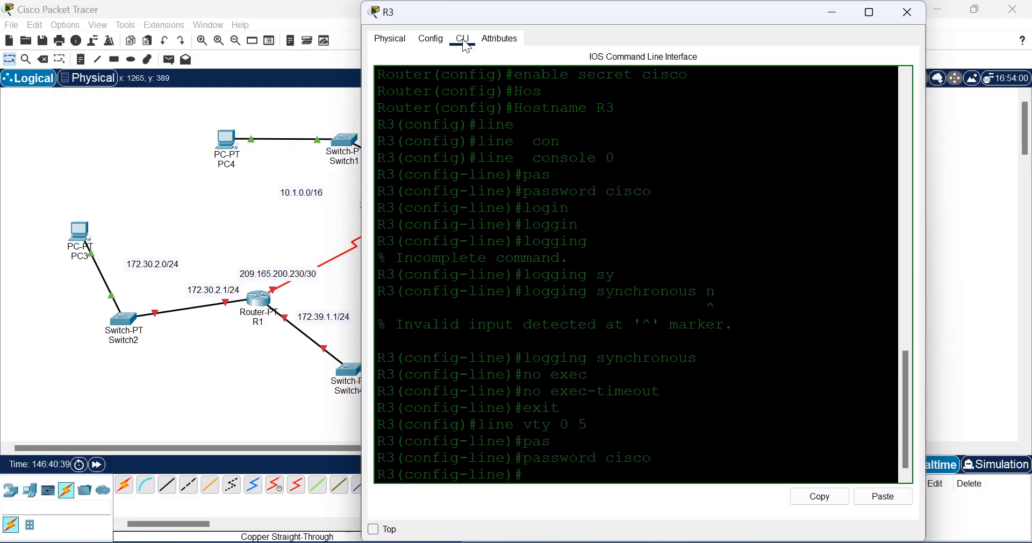
text(login)
key(Return)
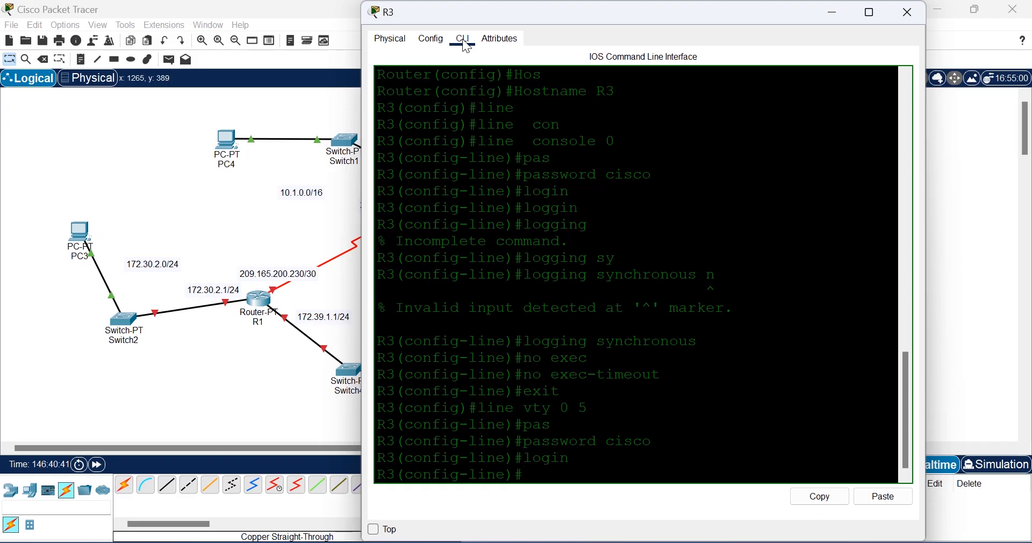
Step: Enable logging synchronous and no exec-timeout on R3's vty lines
text(loggin)
key(Tab)
key(Return)
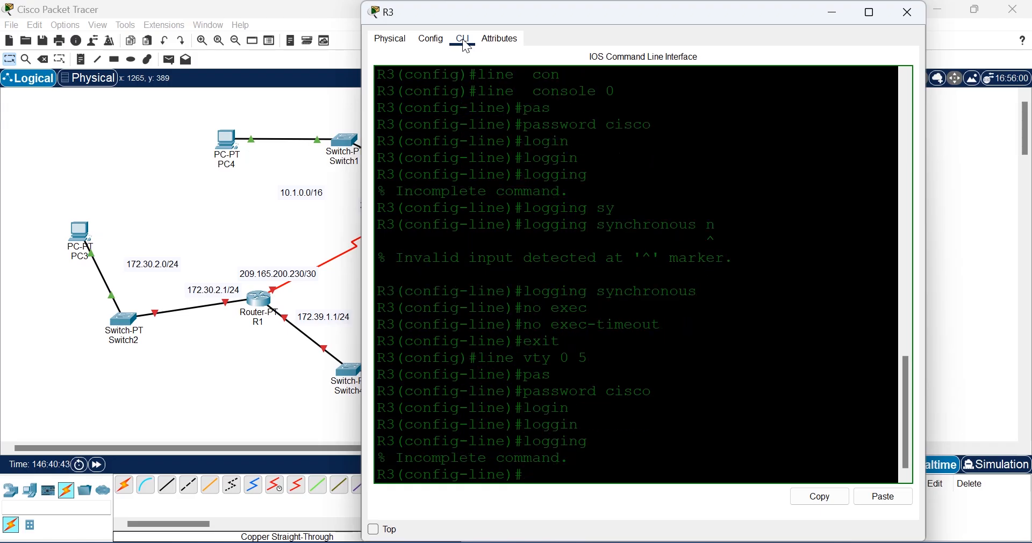
text(logging sy)
key(Tab)
key(Return)
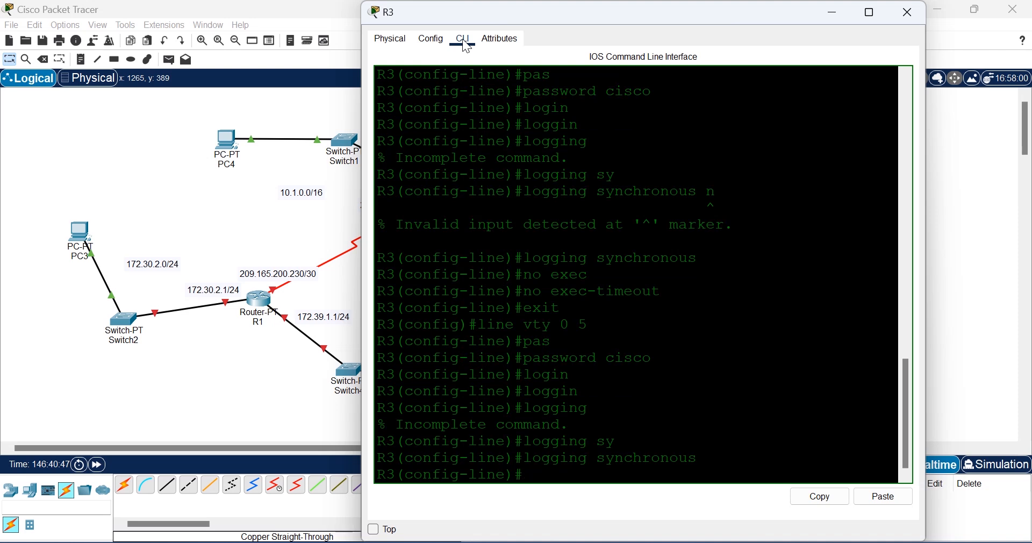
text(no exec)
key(Tab)
key(Return)
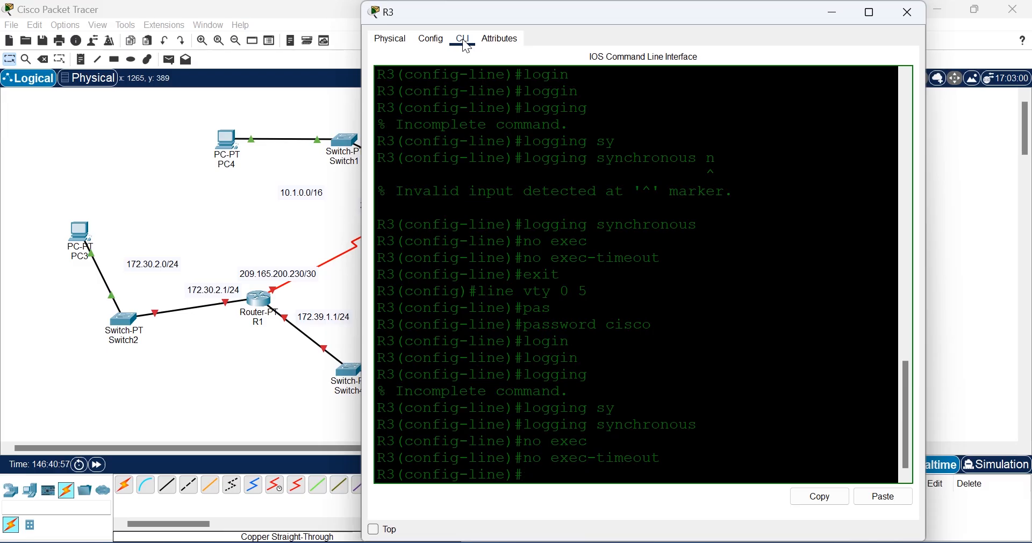
Step: Return to global configuration and save R3's configuration with do wr
text(exit)
key(Return)
text(do wr)
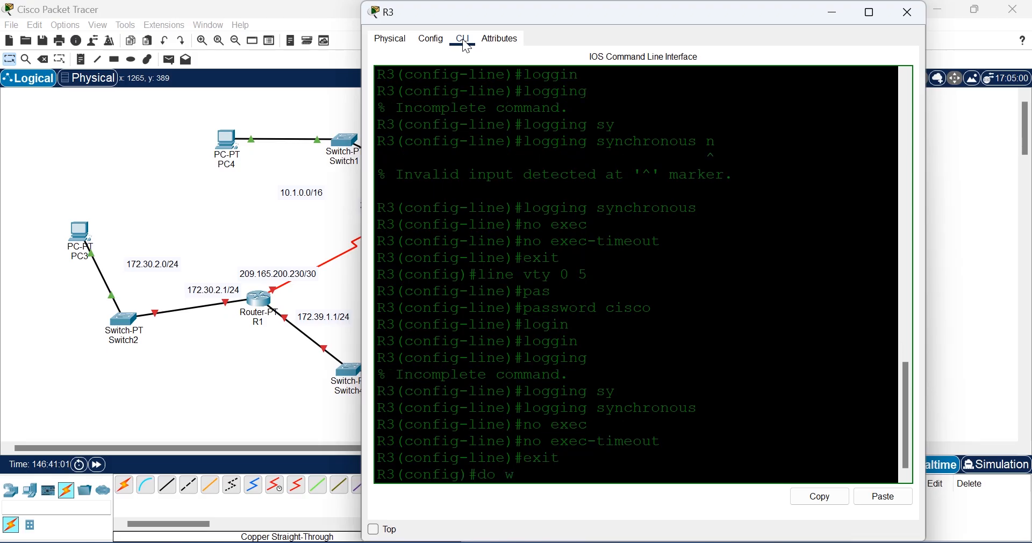
key(Return)
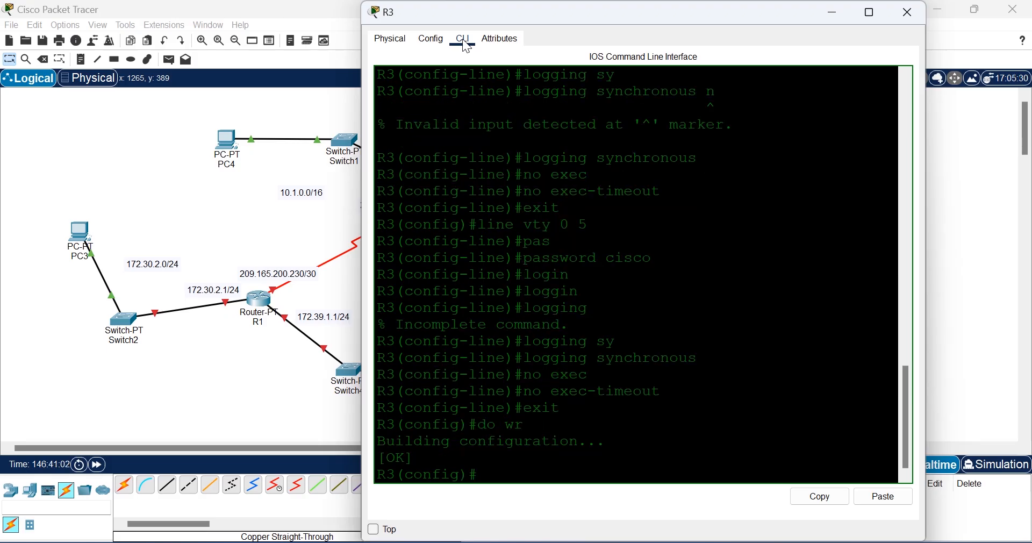
Step: Reopen R3, add the motd banner 'AUTHORISED ACCESS ONLY', save with do wr, and close
click(236, 408)
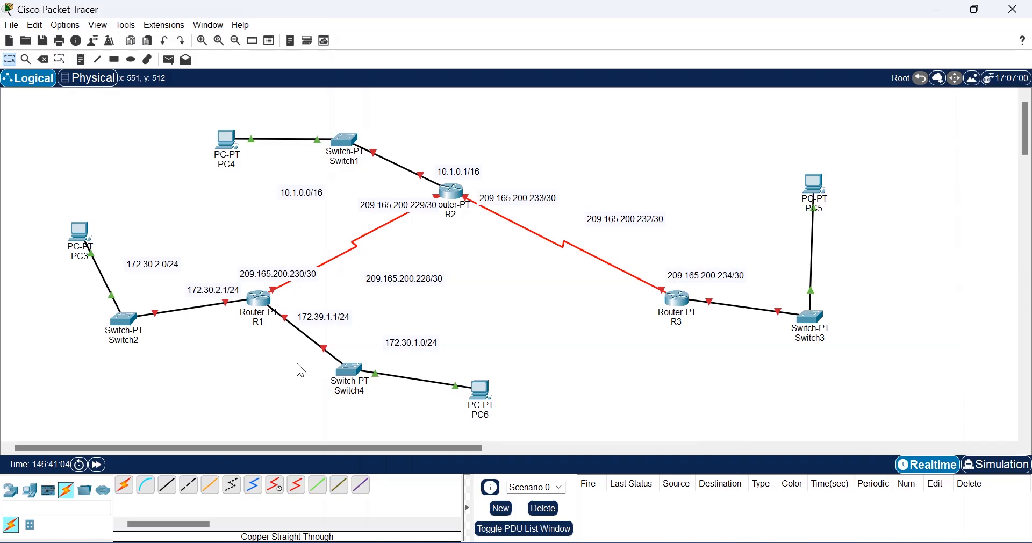
click(682, 295)
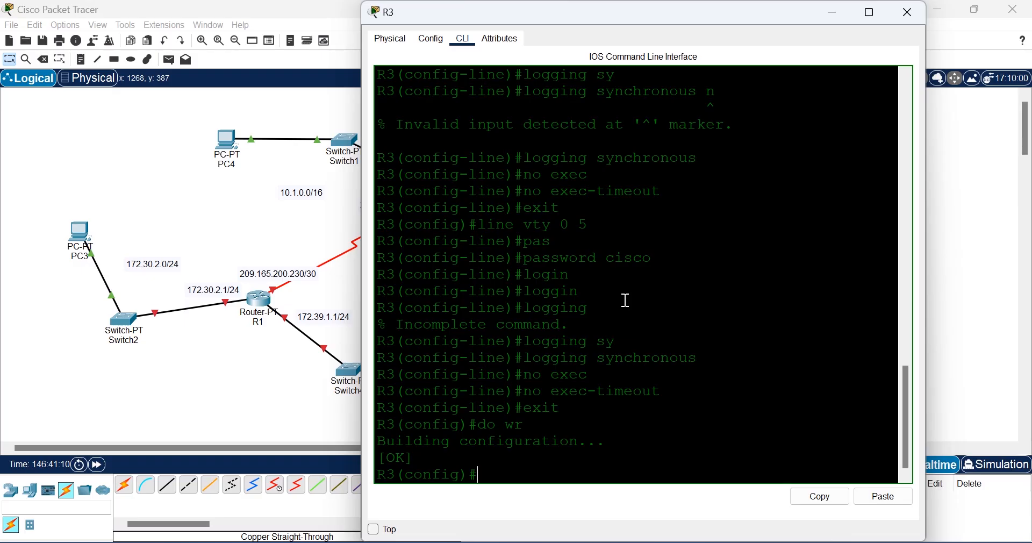
text(ban)
key(Tab)
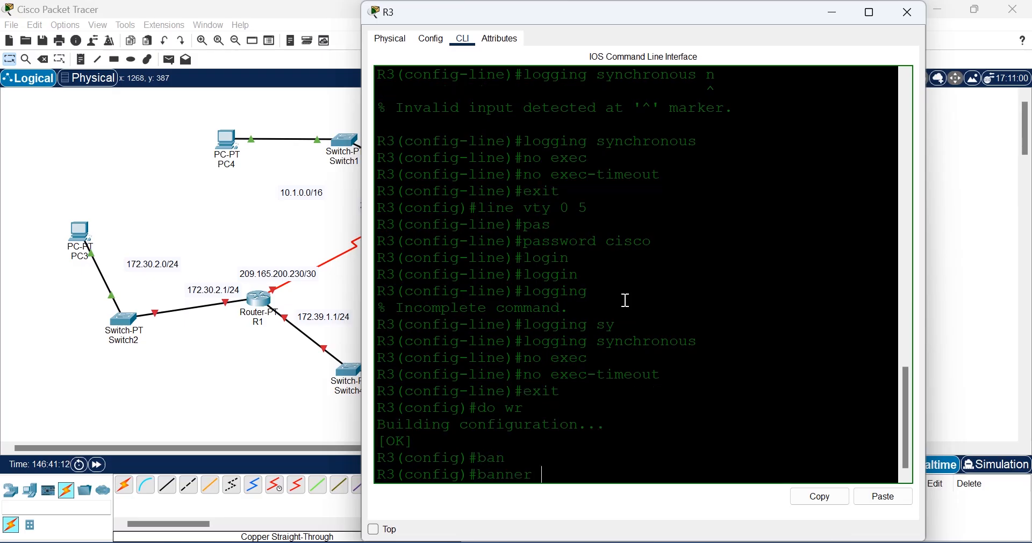
text(mo)
key(Tab)
text(#)
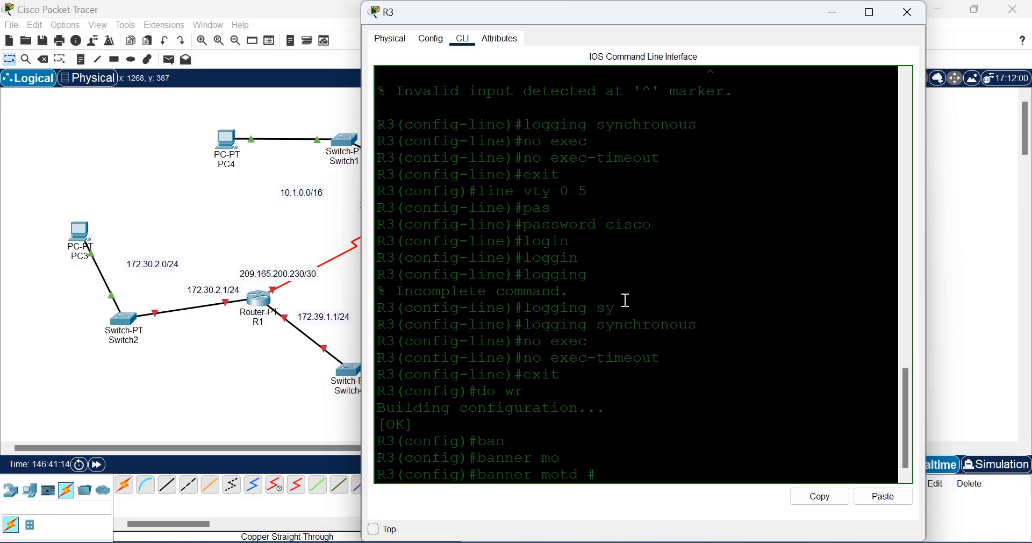
text(AUTHORISED ACCESS)
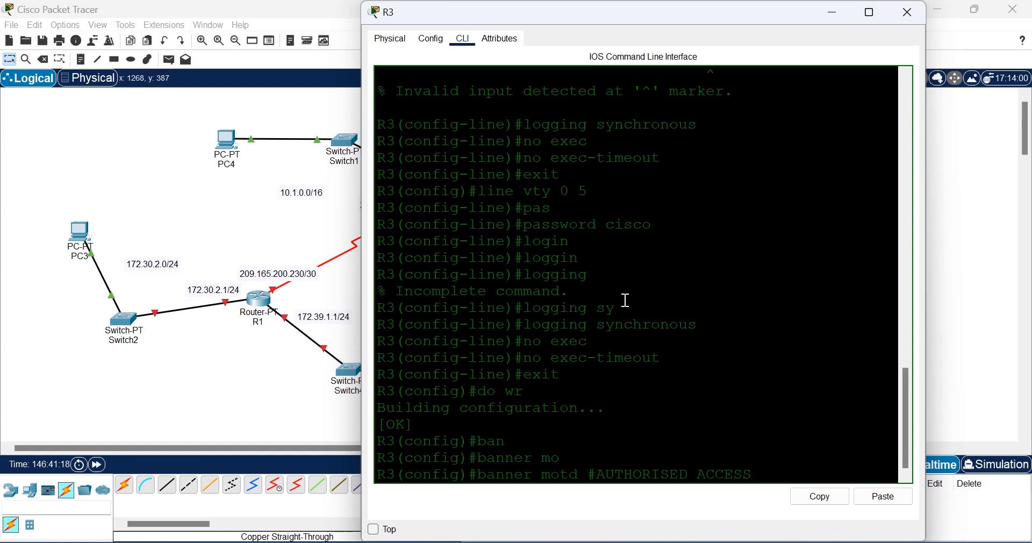
text( ONLY#)
key(Return)
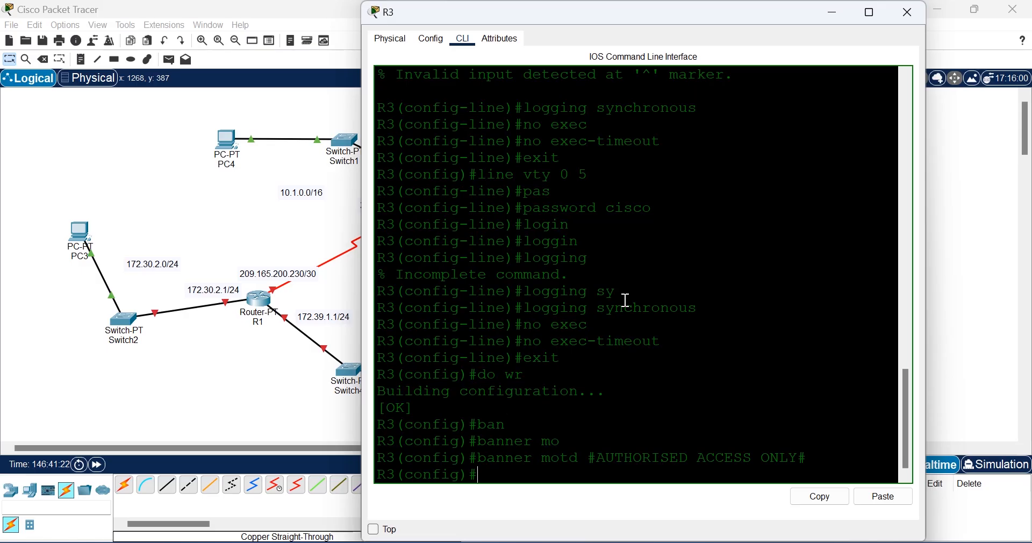
text(do wr)
key(Return)
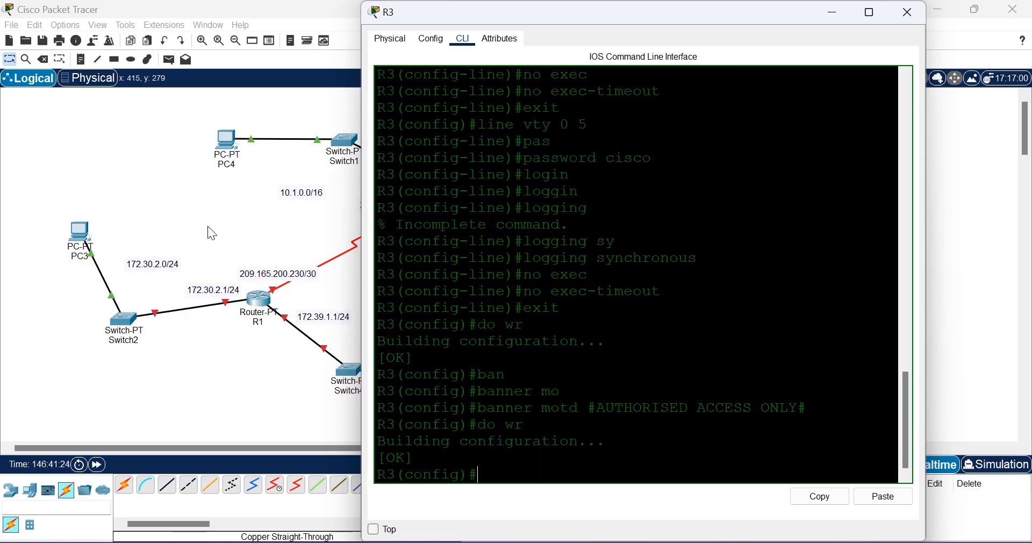
click(175, 203)
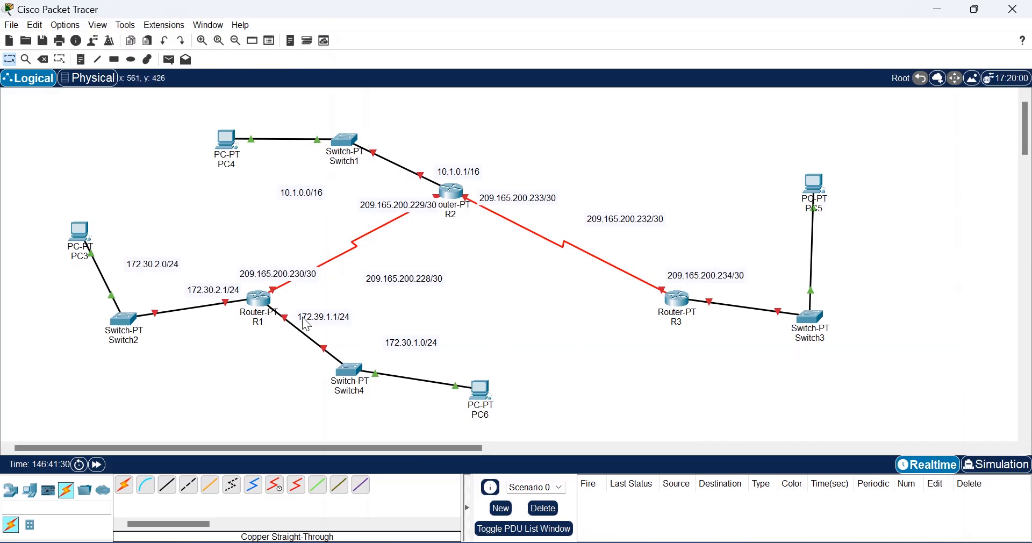
Step: Open R2's CLI window, move it aside to uncover the topology, then reopen it
click(451, 192)
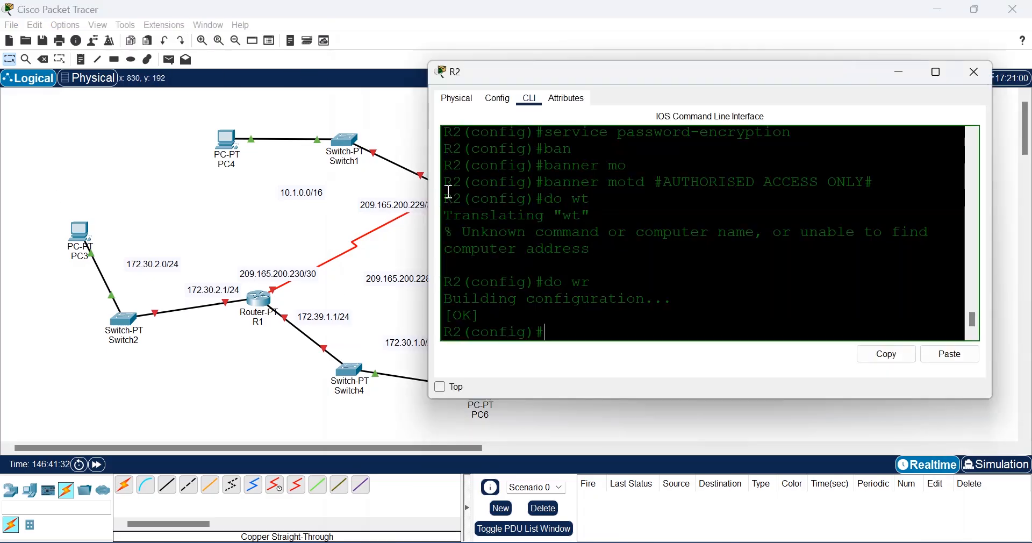
drag(660, 79, 795, 160)
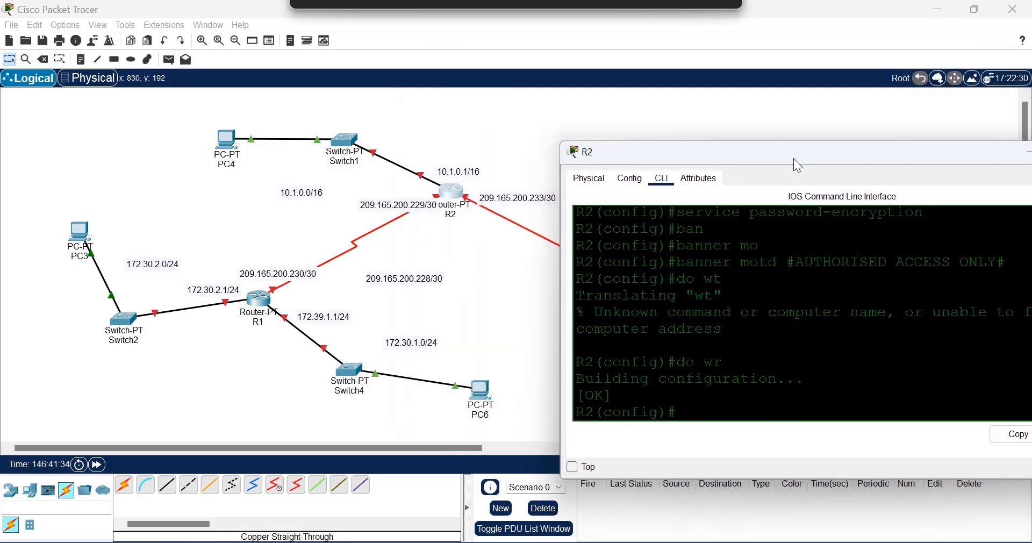
click(492, 263)
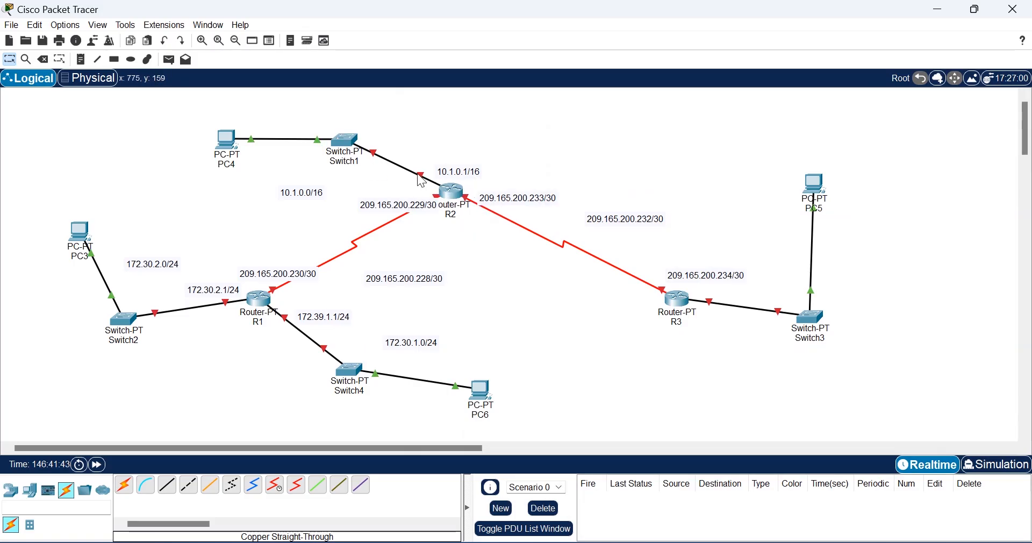
click(454, 191)
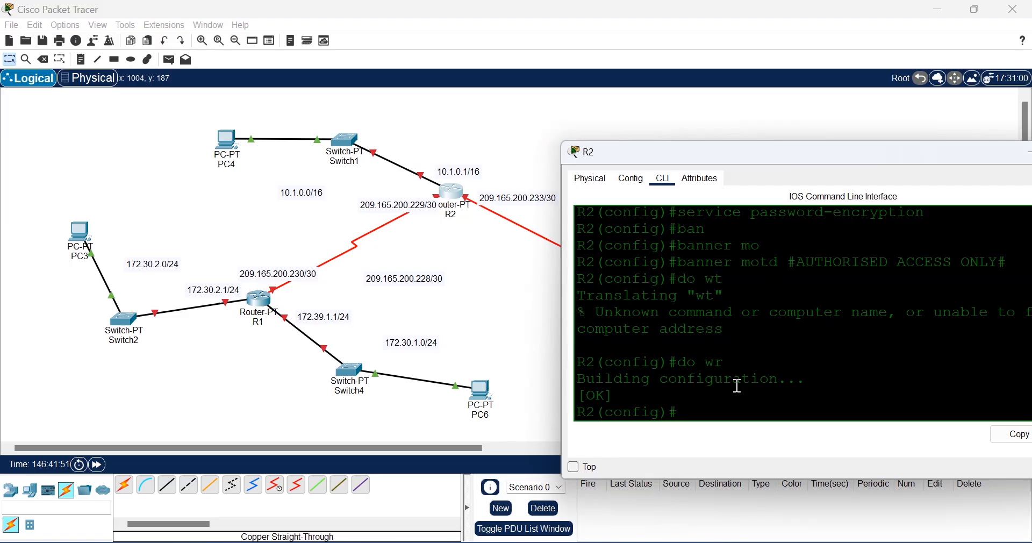
Step: Enter configuration of interface Serial2/0 on R2
text(inter)
key(Tab)
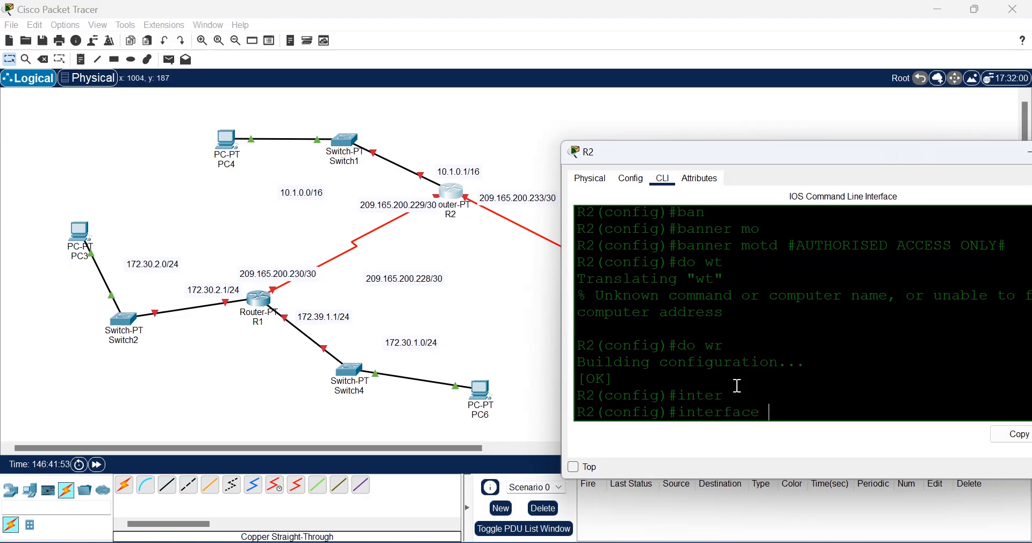
text(se)
key(Tab)
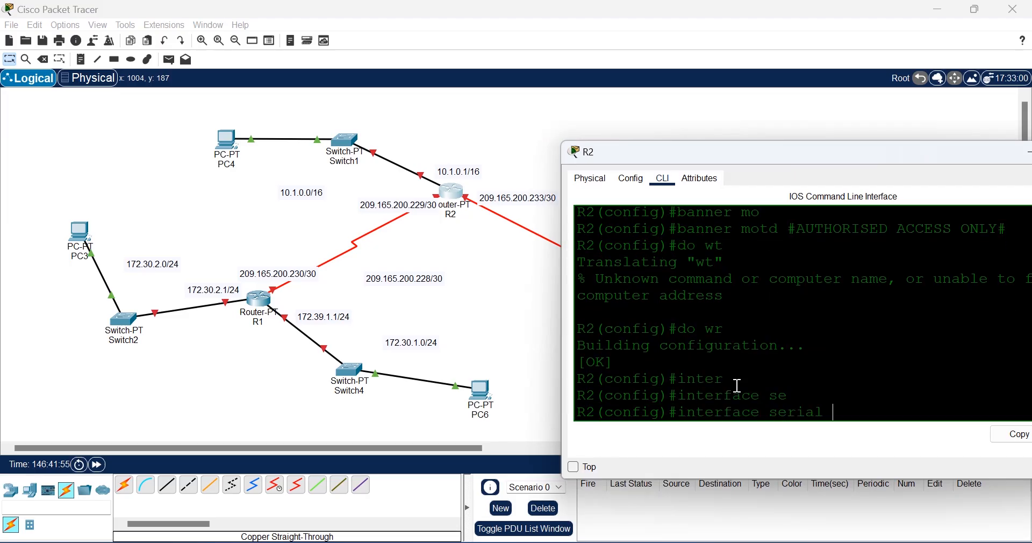
text(2/0)
key(Return)
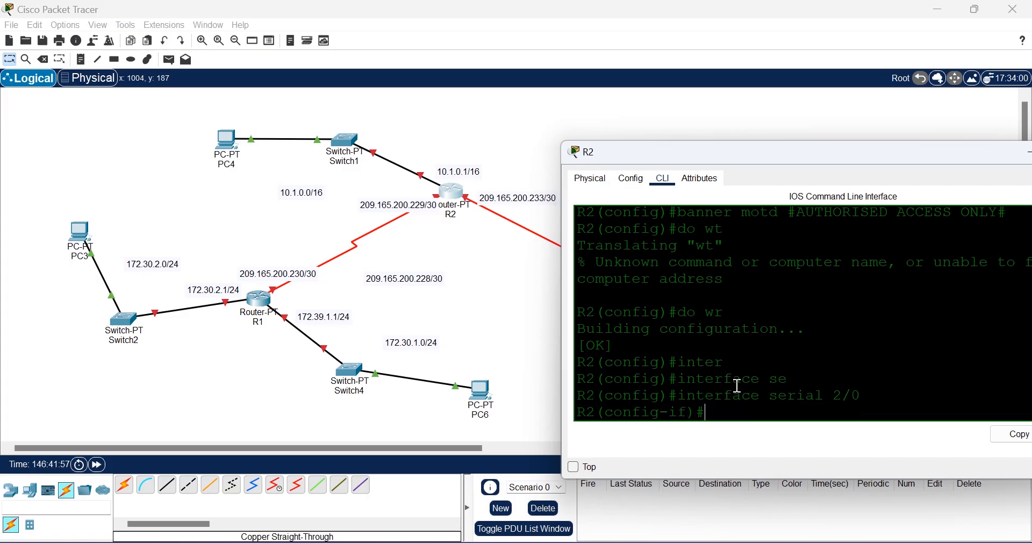
Step: Assign 209.165.200.229 255.255.255.252 to Serial2/0 and enable it with no shutdown
text(ip add)
key(Tab)
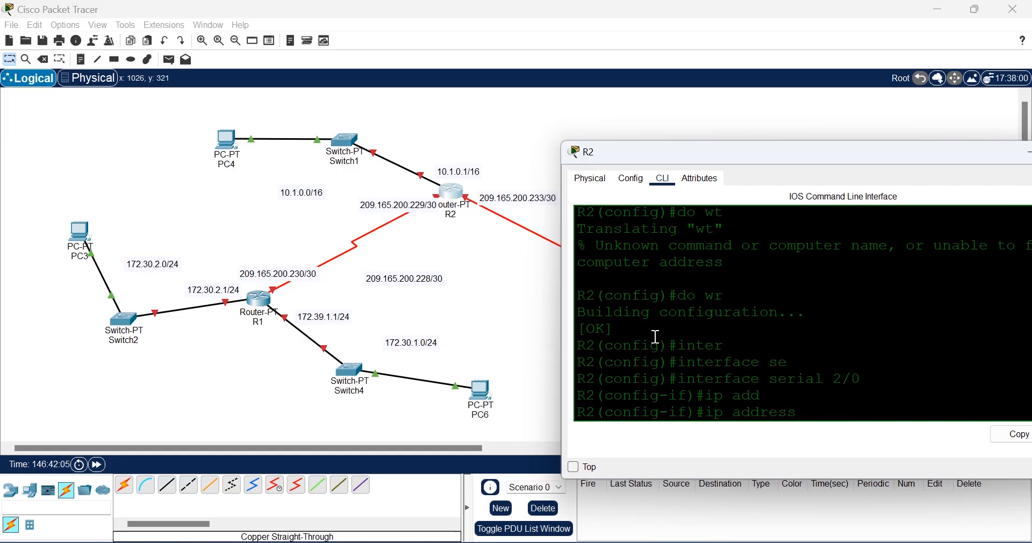
text(209.165)
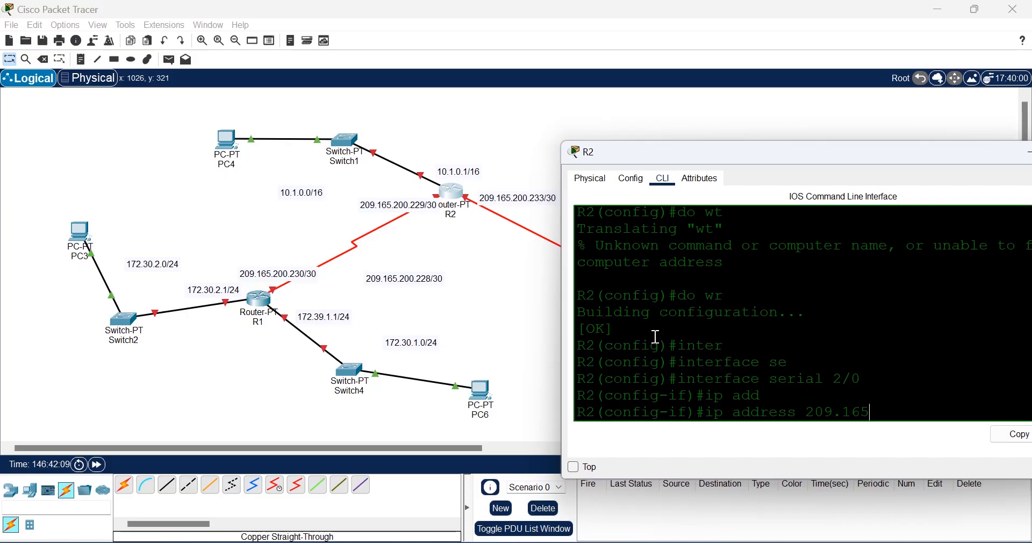
text(.200.229)
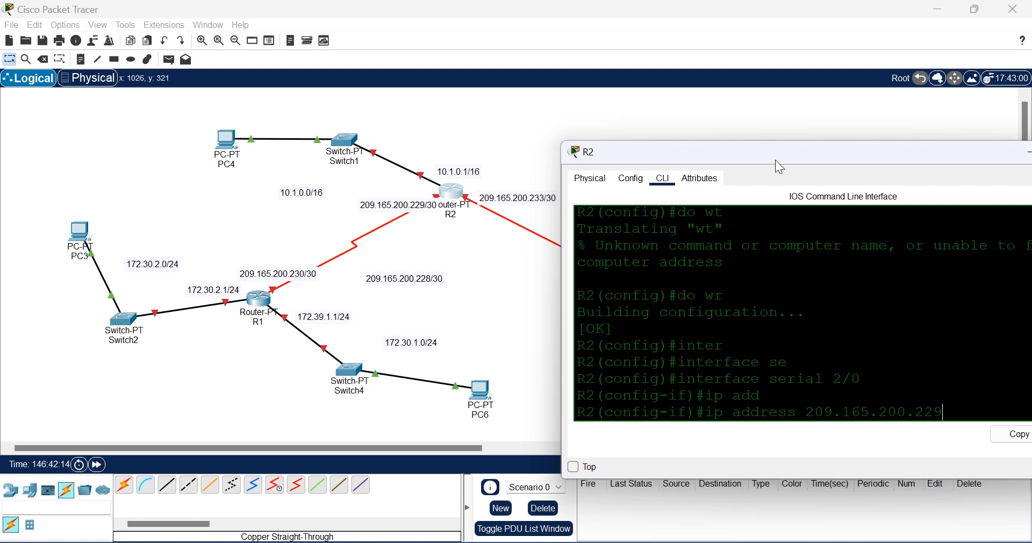
drag(824, 152, 761, 143)
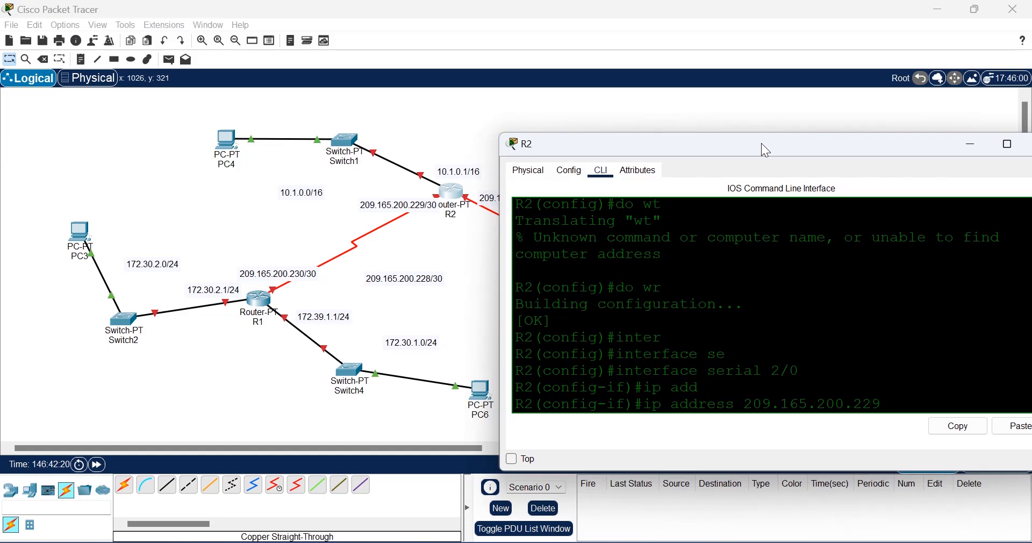
text(255.255.255.)
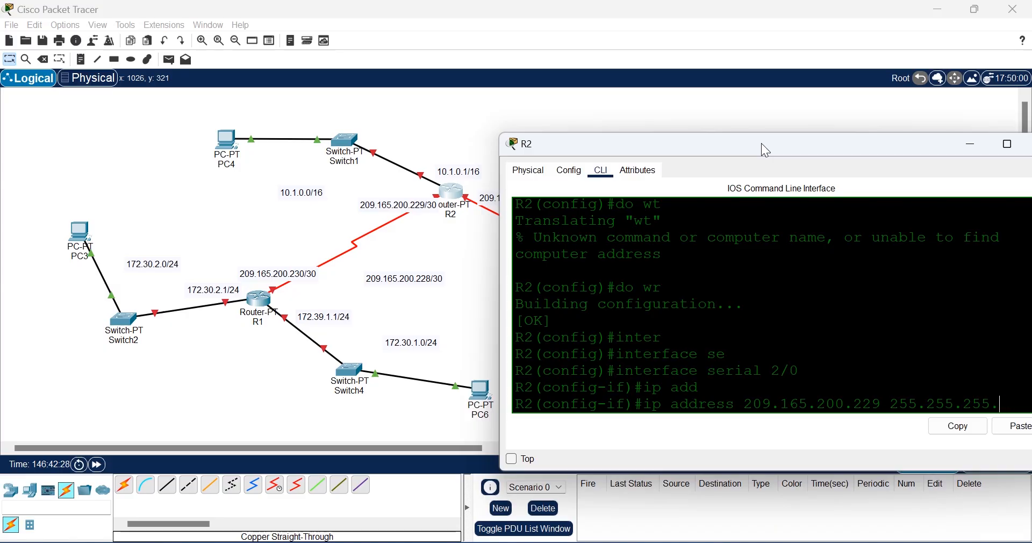
text(252)
drag(796, 143, 759, 138)
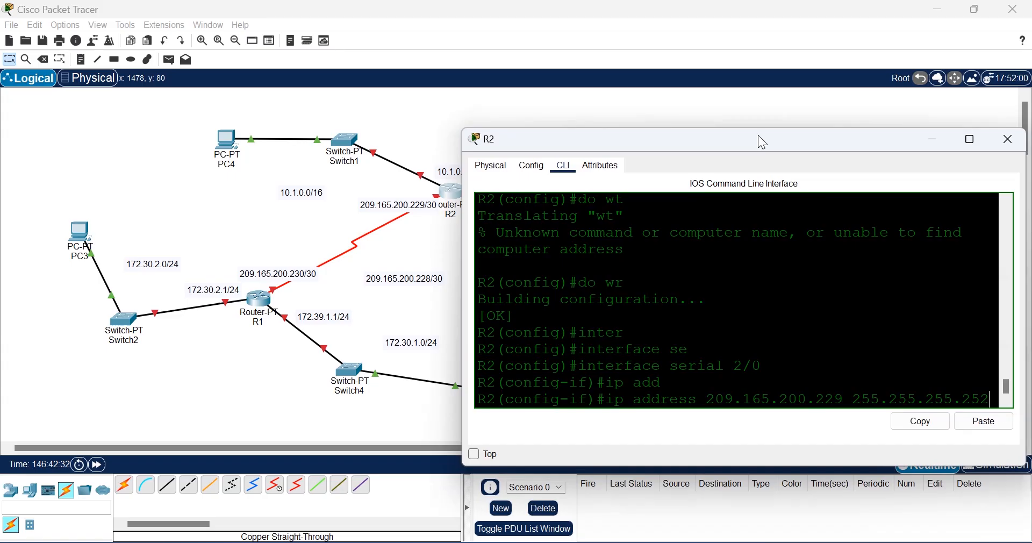
key(Return)
text(no shut)
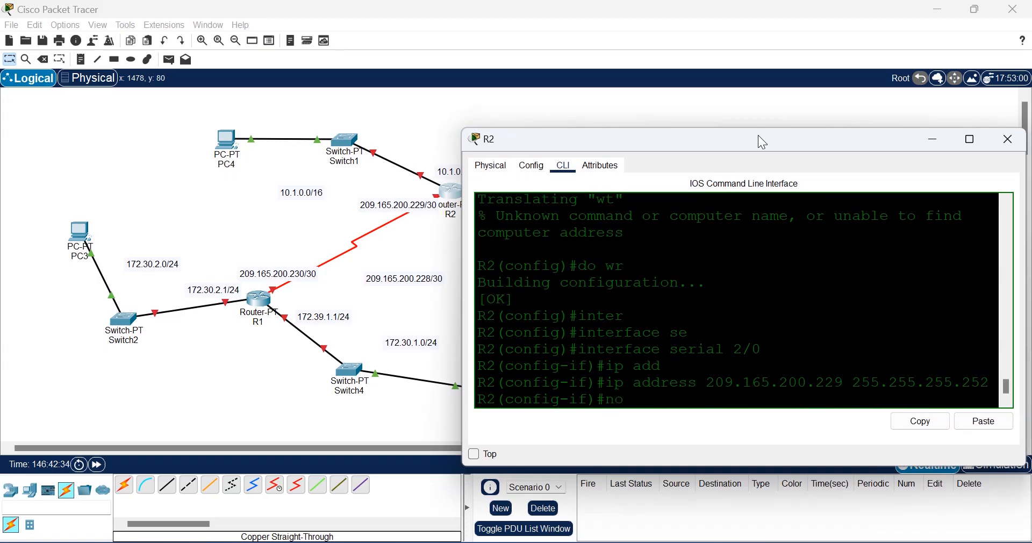
key(Return)
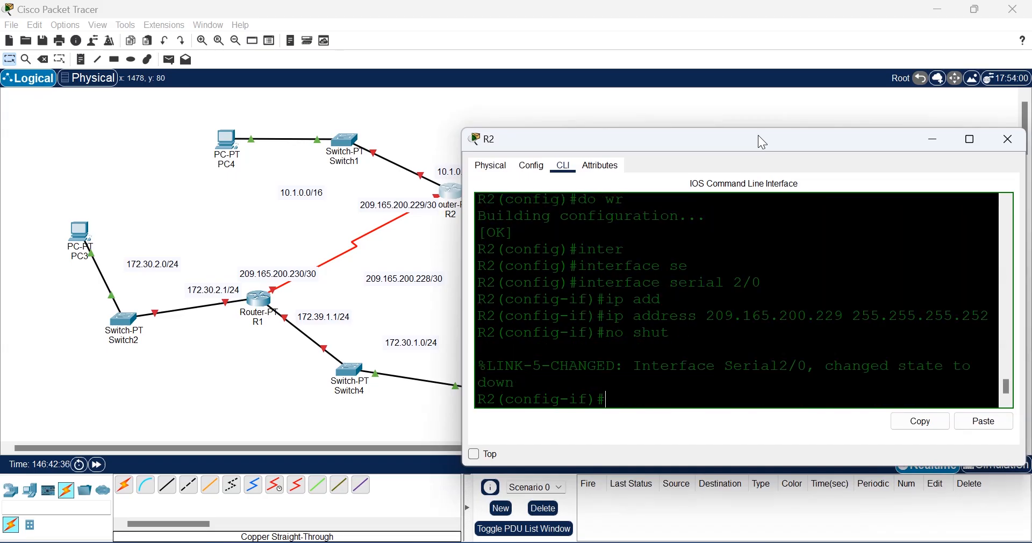
drag(763, 140, 805, 145)
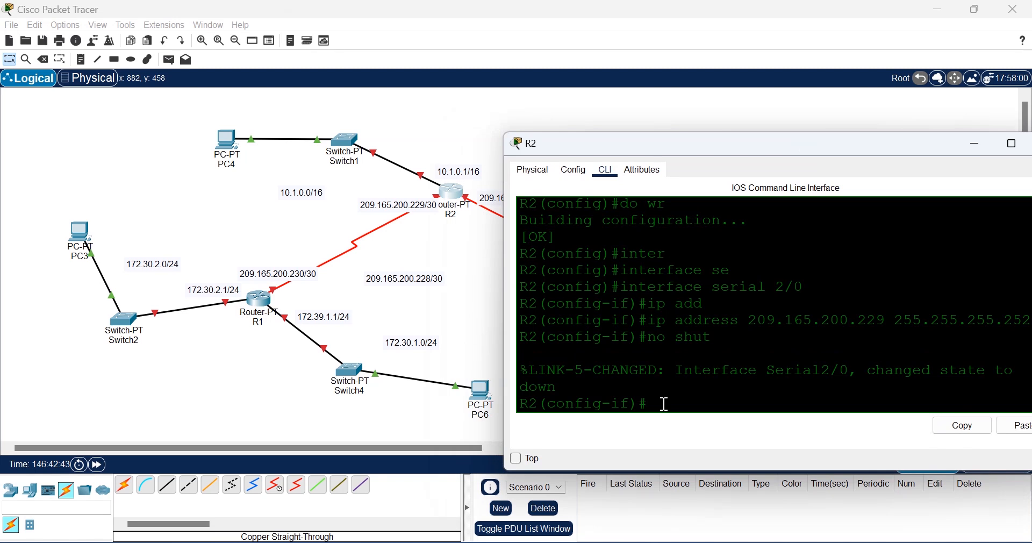
Step: Leave serial 2/0 and enter interface serial 3/0 configuration on R2
text(exit)
key(Return)
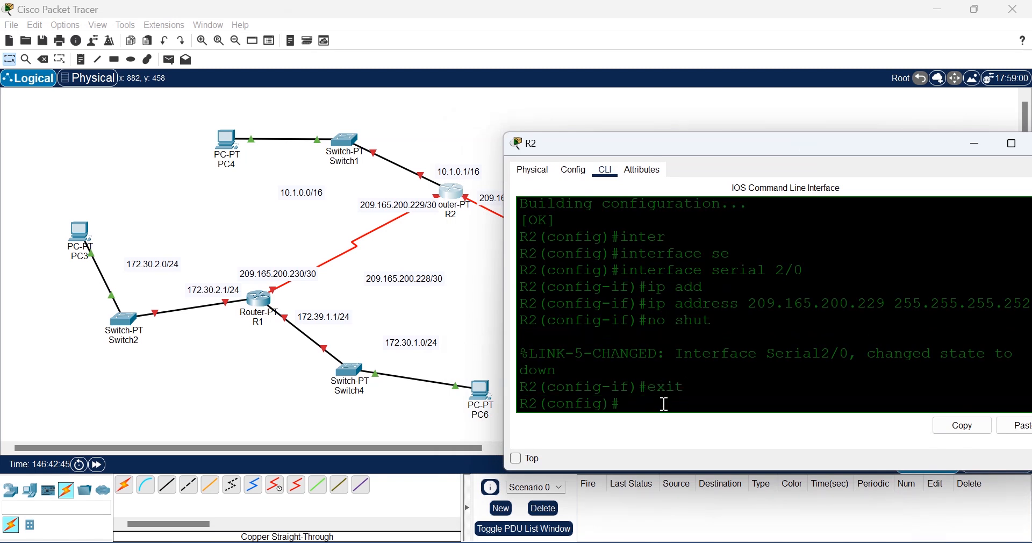
text(fas)
key(Tab)
key(BackSpace)
key(BackSpace)
key(BackSpace)
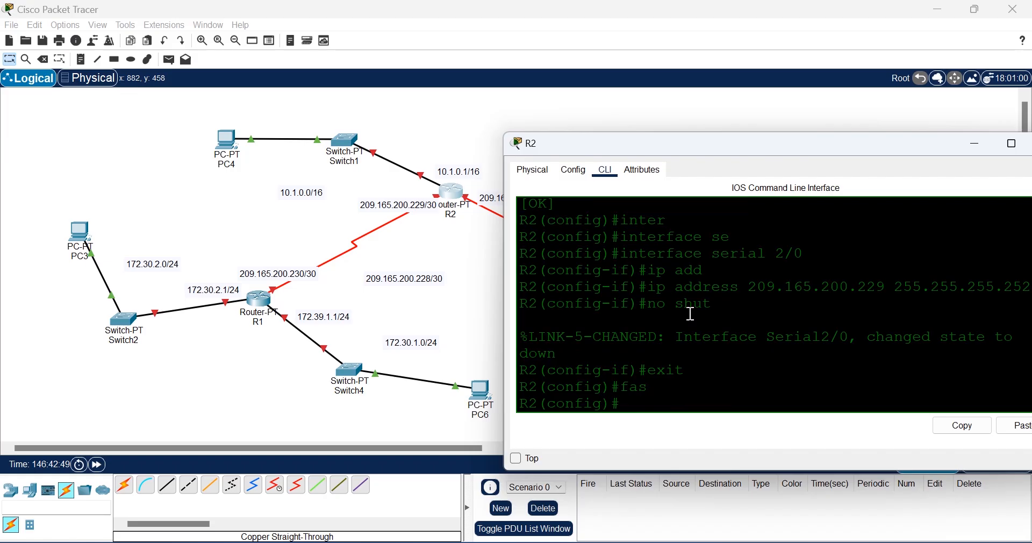
text(inter)
key(Tab)
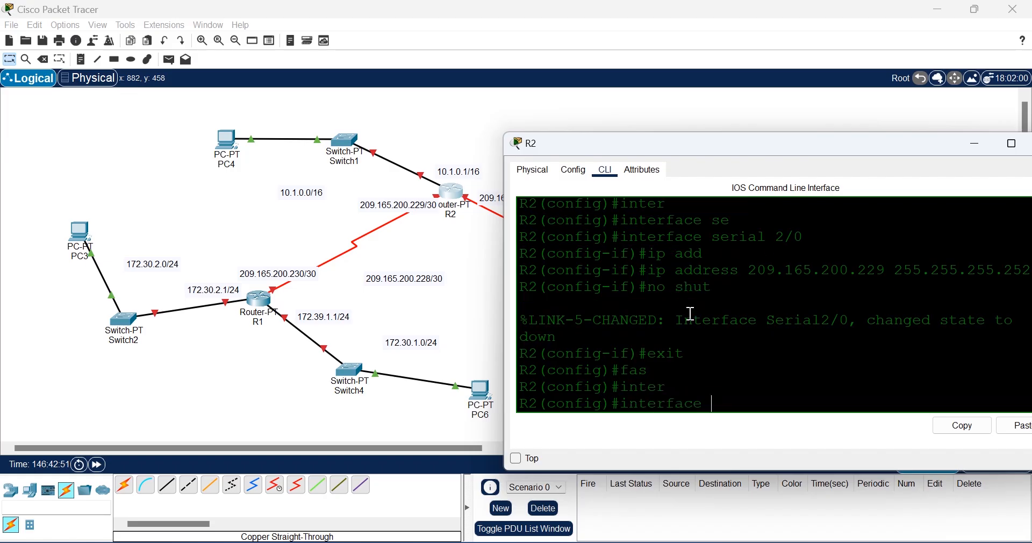
text(se)
key(Tab)
text(3/0)
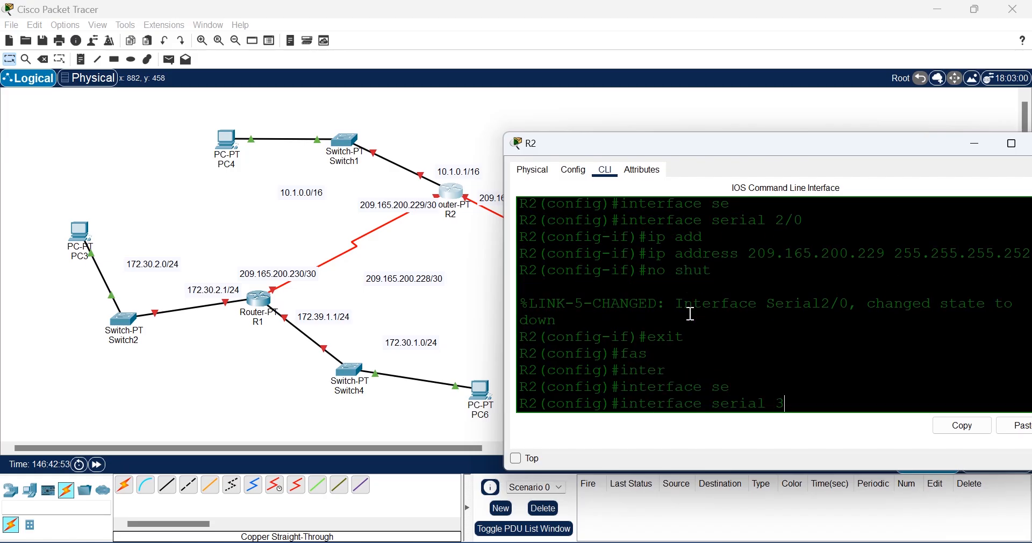
key(Return)
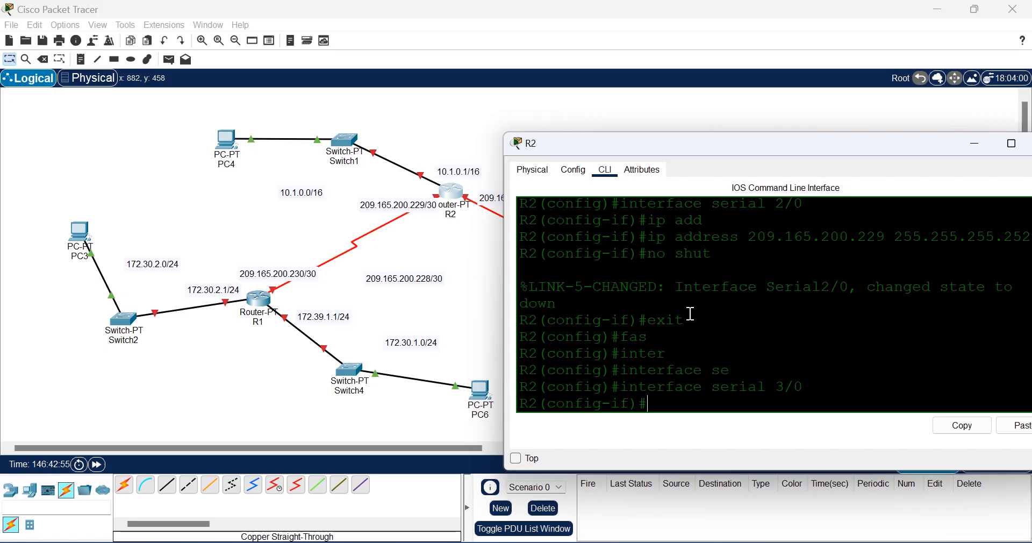
Step: Give serial 3/0 address 209.165.200.233 255.255.255.252 and enable it with no shut
text(ip add)
key(Tab)
drag(833, 152, 690, 313)
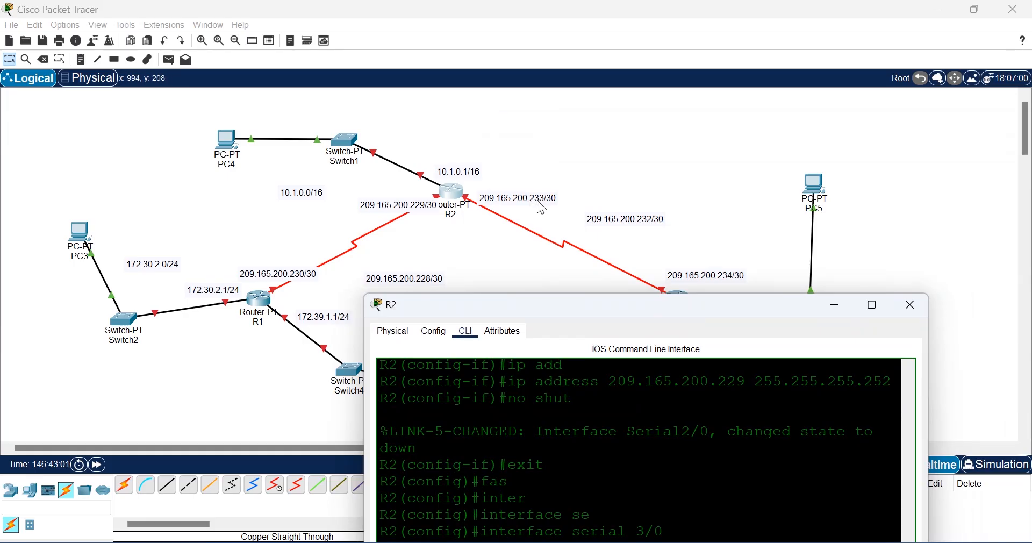
drag(625, 304, 731, 149)
text(20)
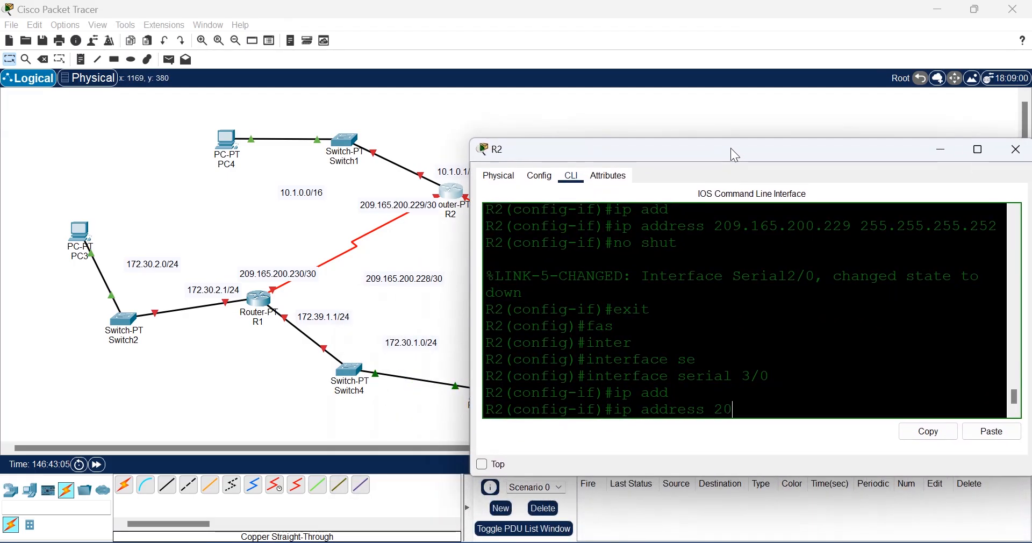
text(9.165)
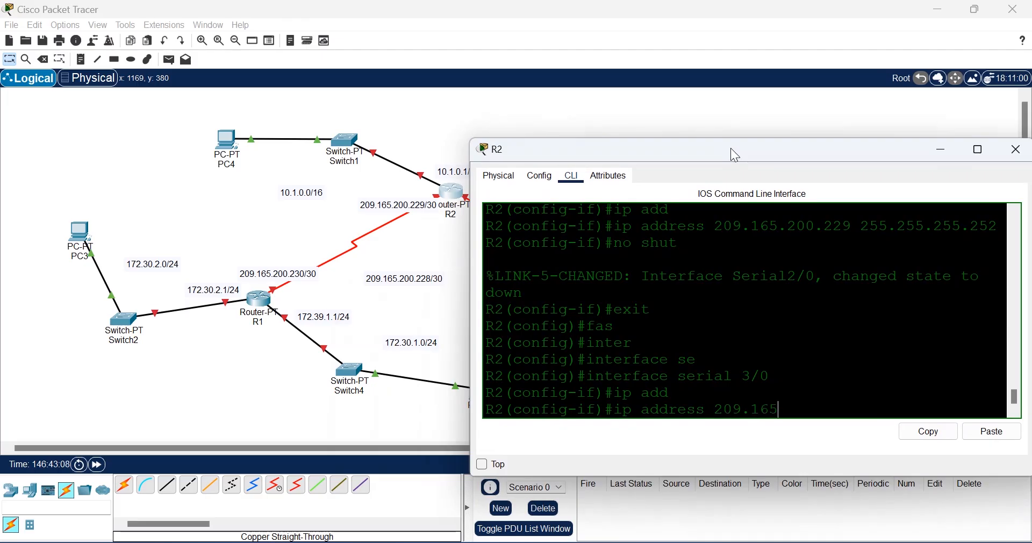
text(.200.2)
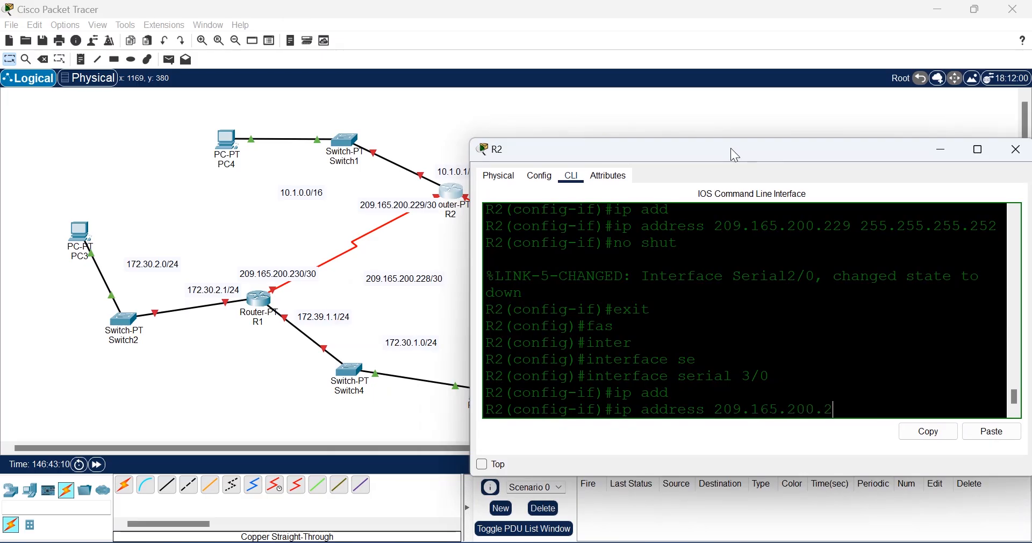
text(33 )
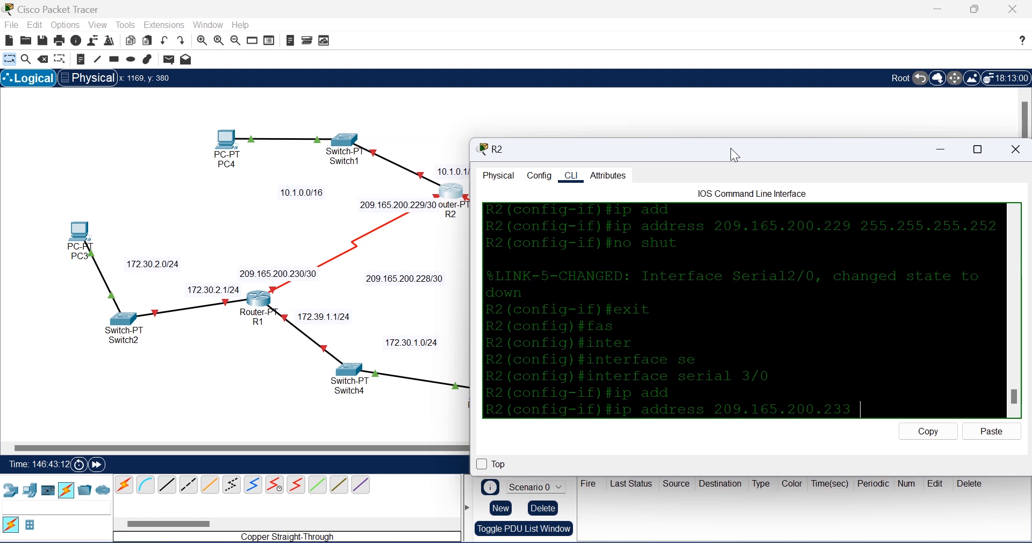
text(255.255.255.252)
key(Return)
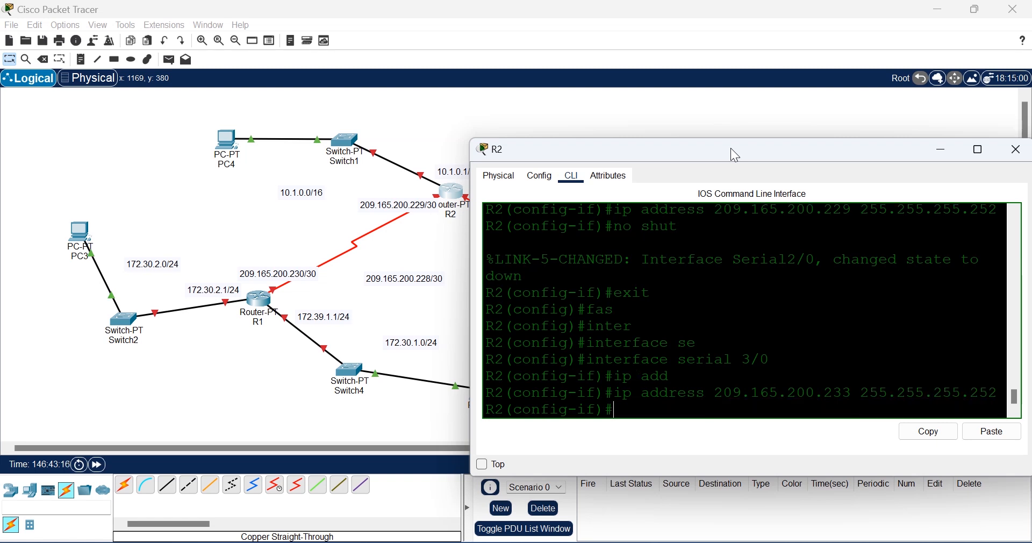
text(no shut)
key(Return)
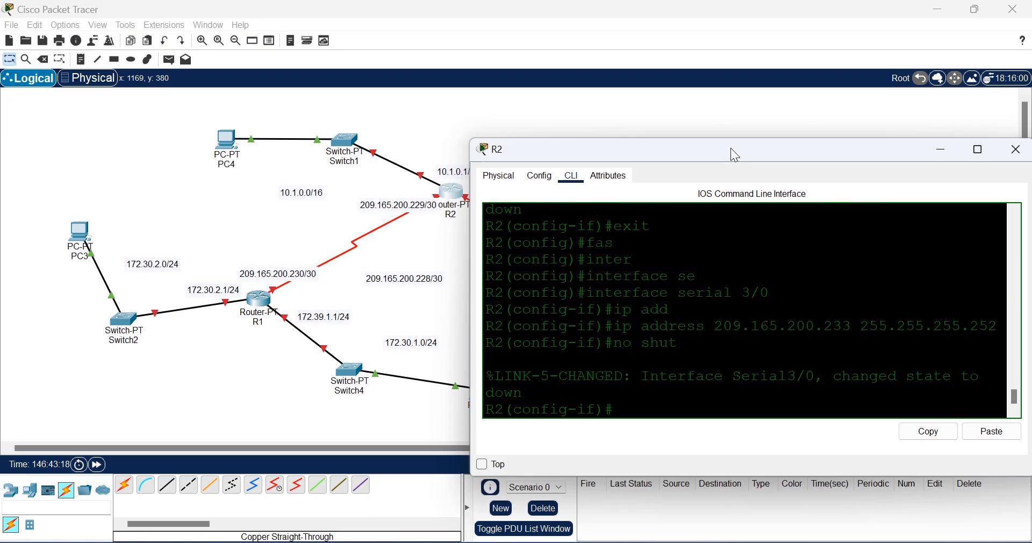
Step: Check the topology, then exit serial 3/0 back to global configuration
drag(761, 151, 680, 360)
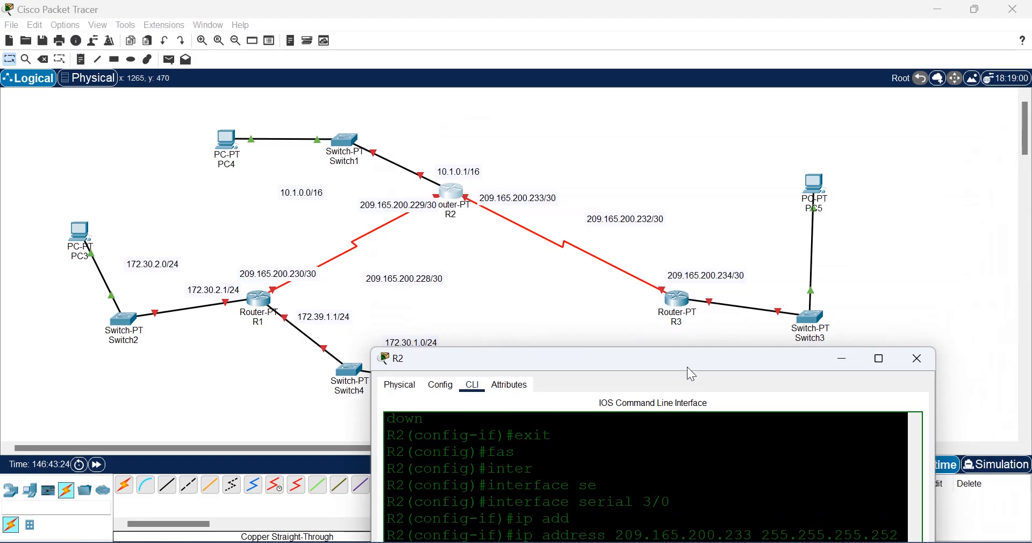
drag(683, 371, 760, 160)
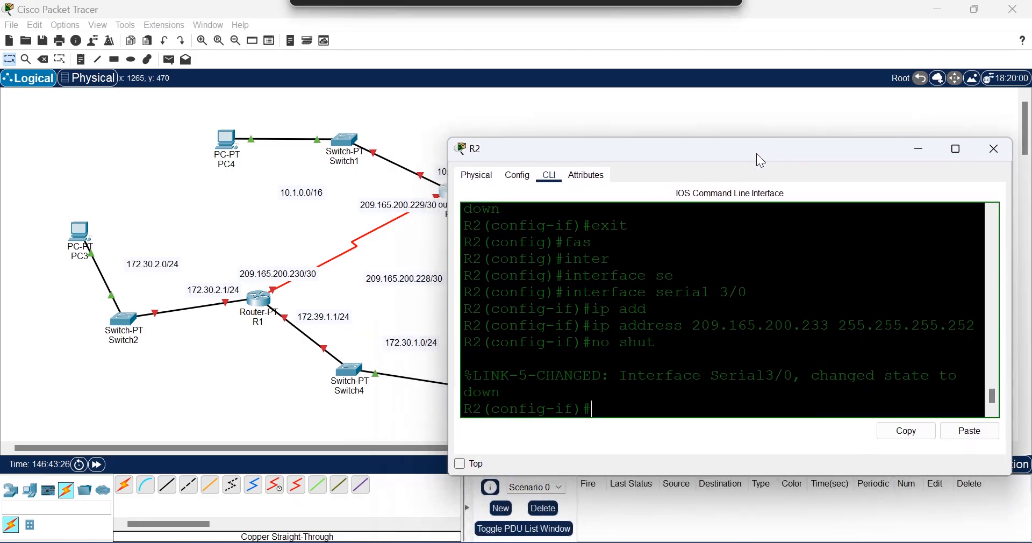
text(inter)
key(Tab)
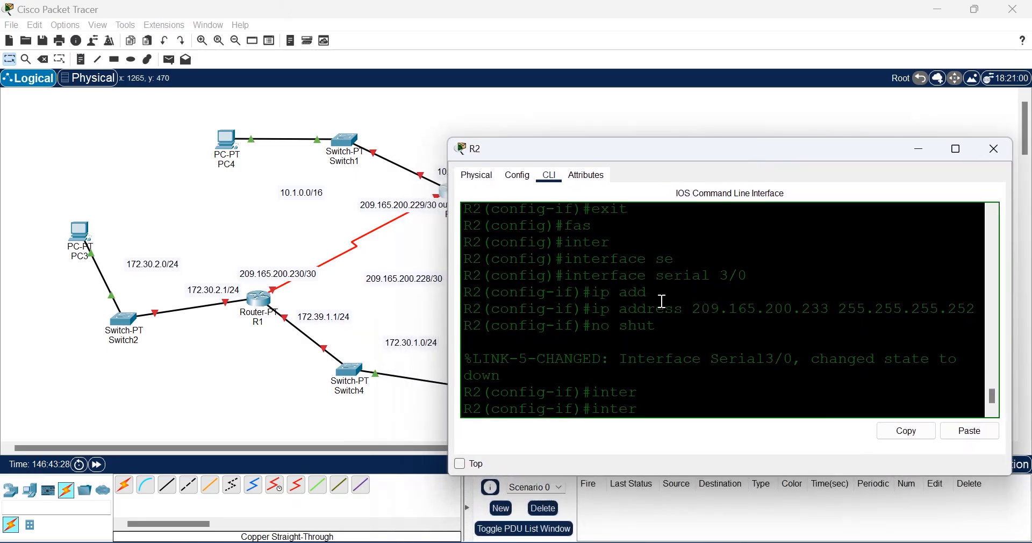
key(BackSpace)
key(BackSpace)
key(BackSpace)
key(BackSpace)
key(BackSpace)
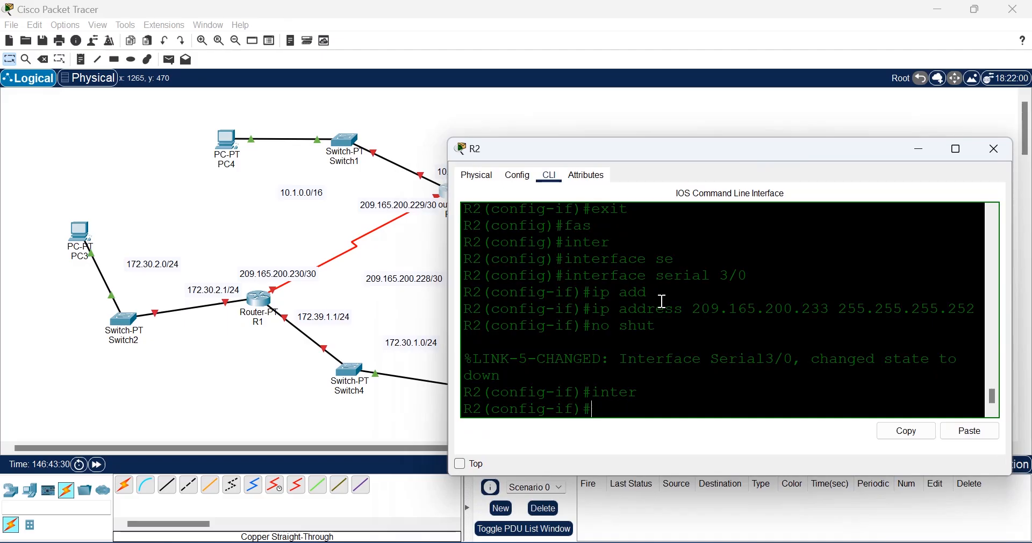
text(exit)
key(Return)
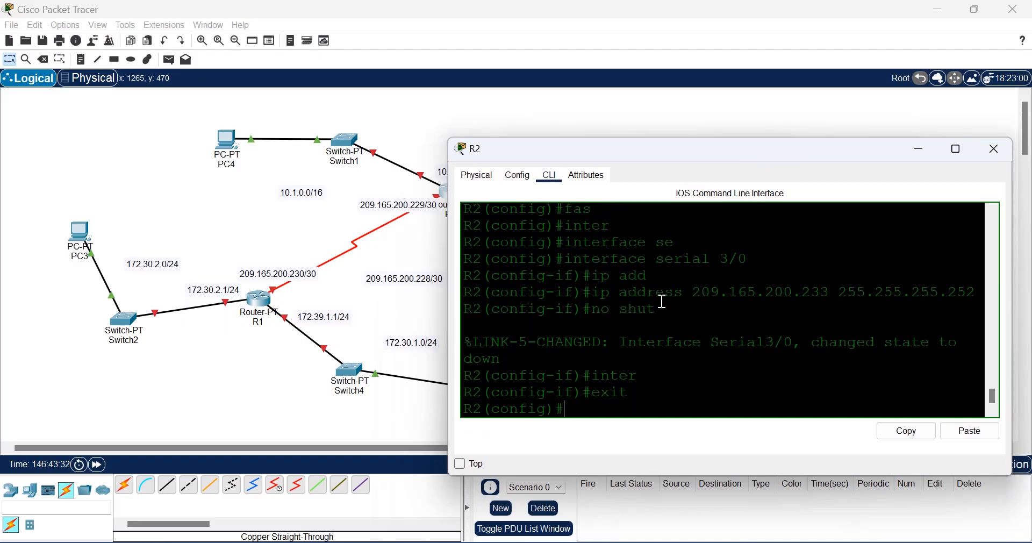
Step: Enter interface fastEthernet 0/0 configuration on R2
text(fas)
key(Tab)
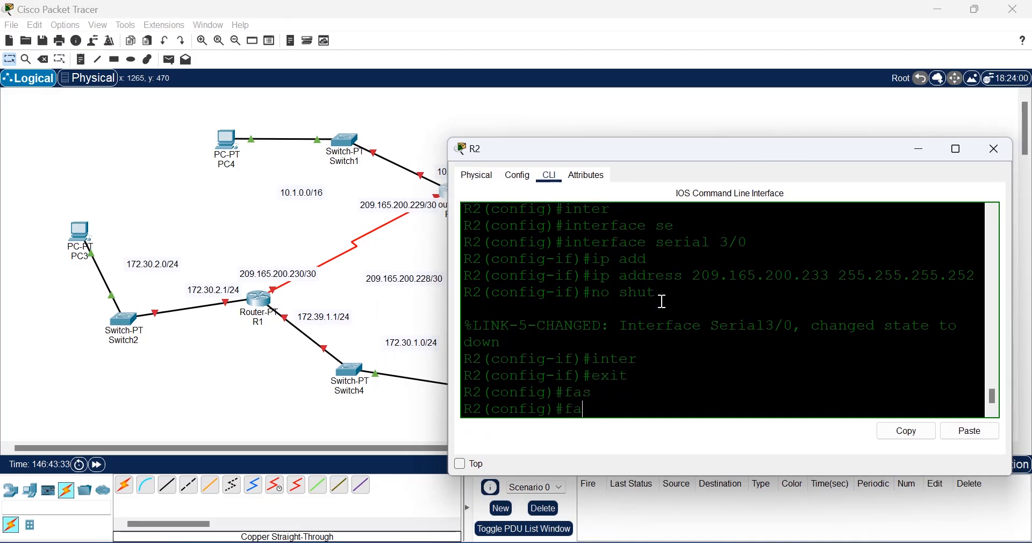
key(BackSpace)
key(BackSpace)
text(inter)
key(Tab)
text(fas)
key(Tab)
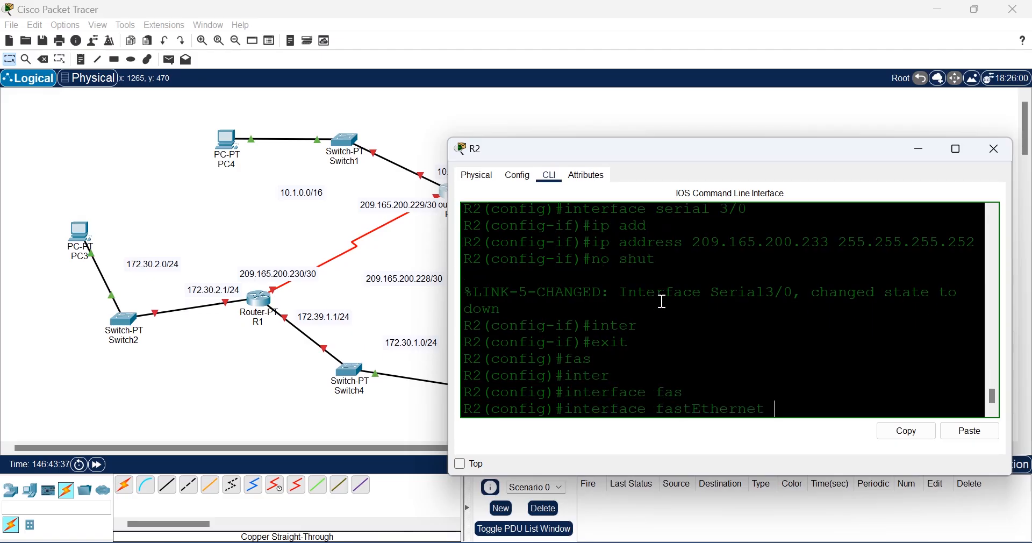
text(0/0)
key(Return)
Step: Assign 10.1.0.1 255.255.0.0 to FastEthernet0/0, enable it with no shut, and exit
text(ig-if)#i)
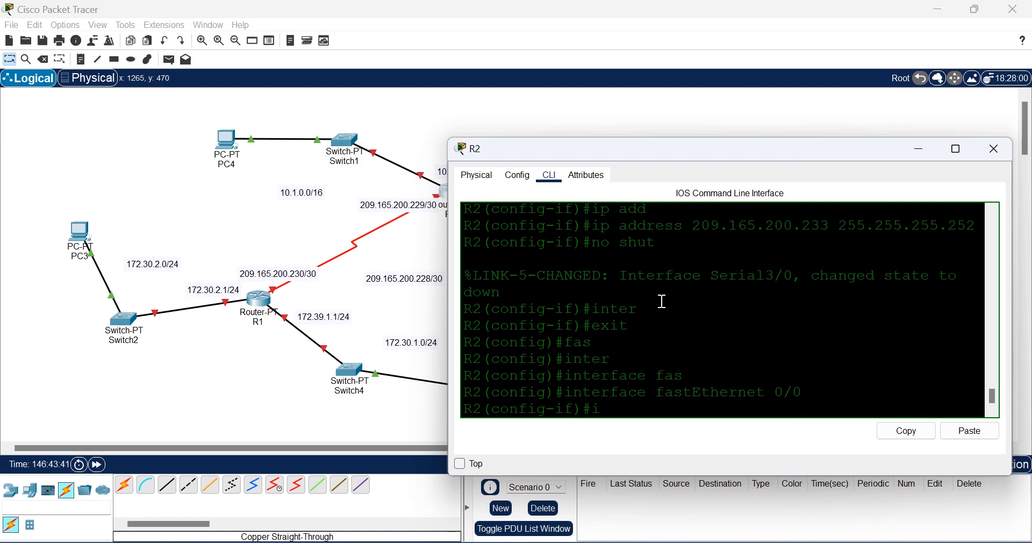
text(p add)
key(Tab)
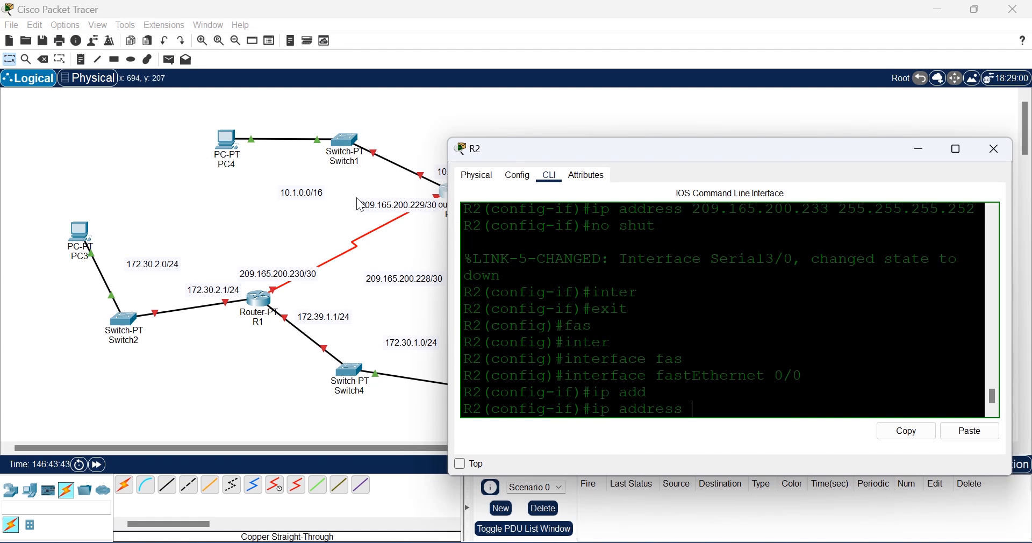
click(422, 139)
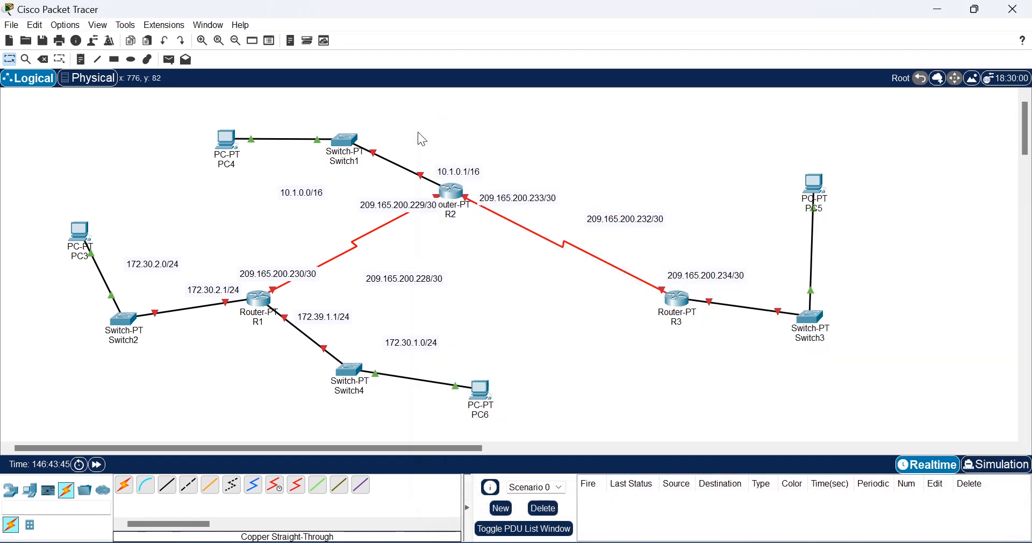
click(447, 194)
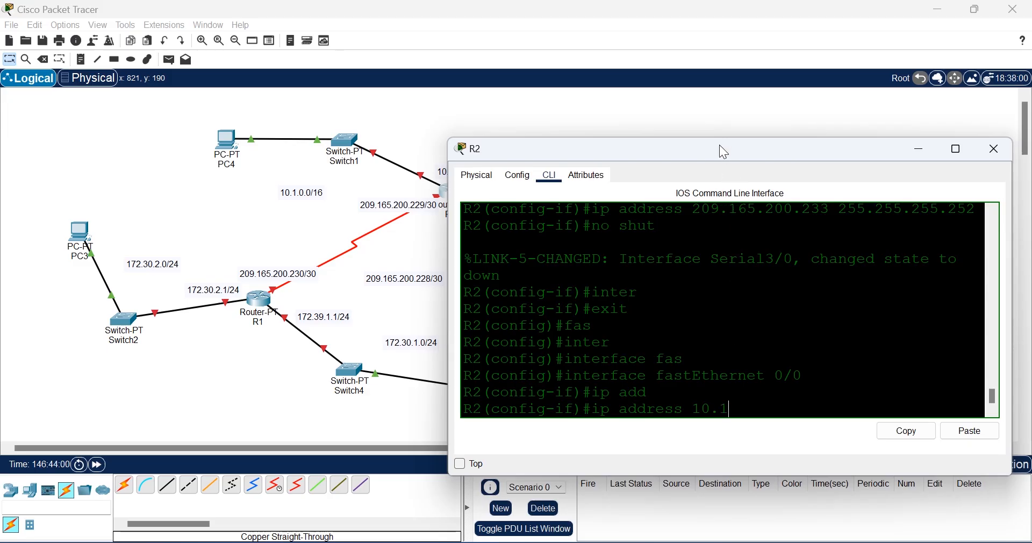
drag(723, 152, 704, 191)
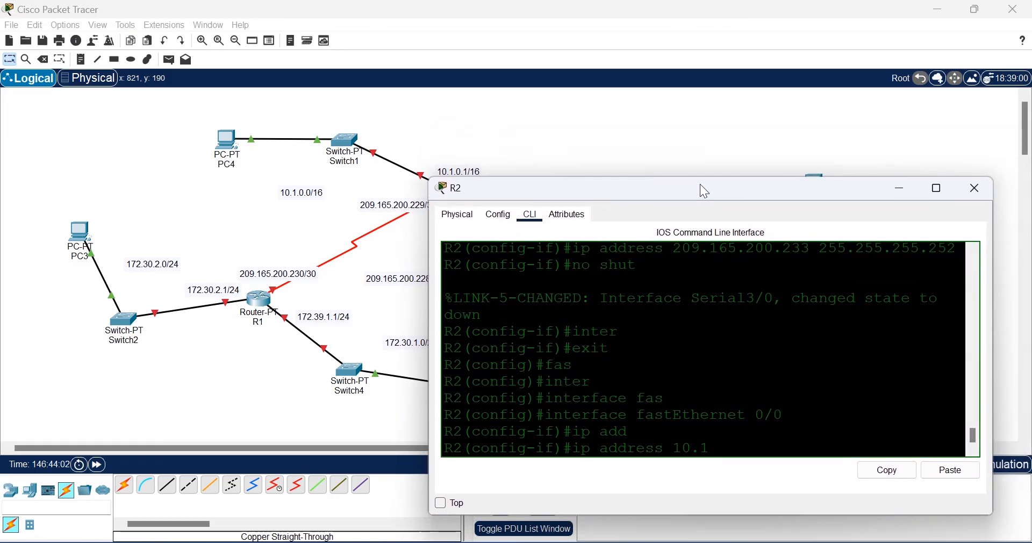
text(1 255.255.)
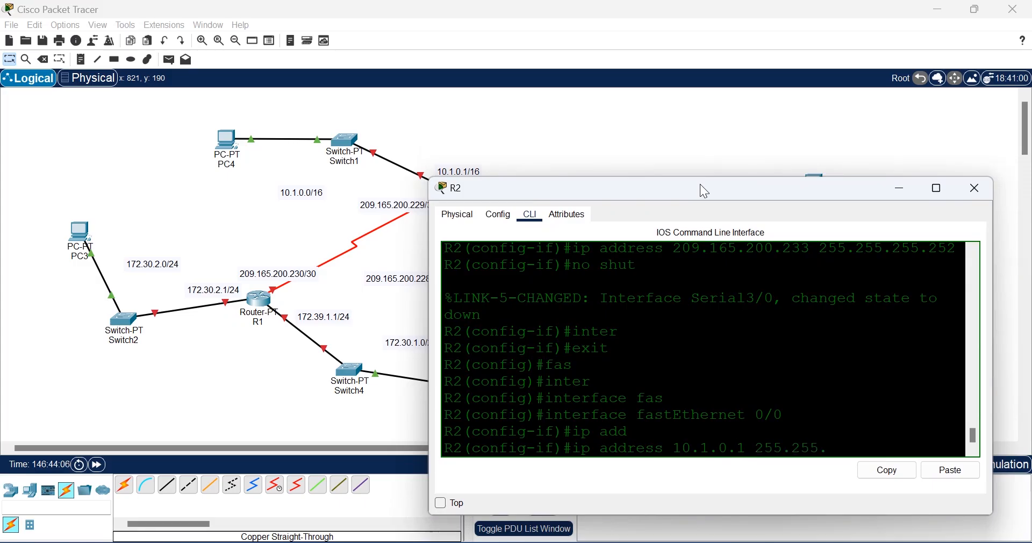
text(0.0)
key(Return)
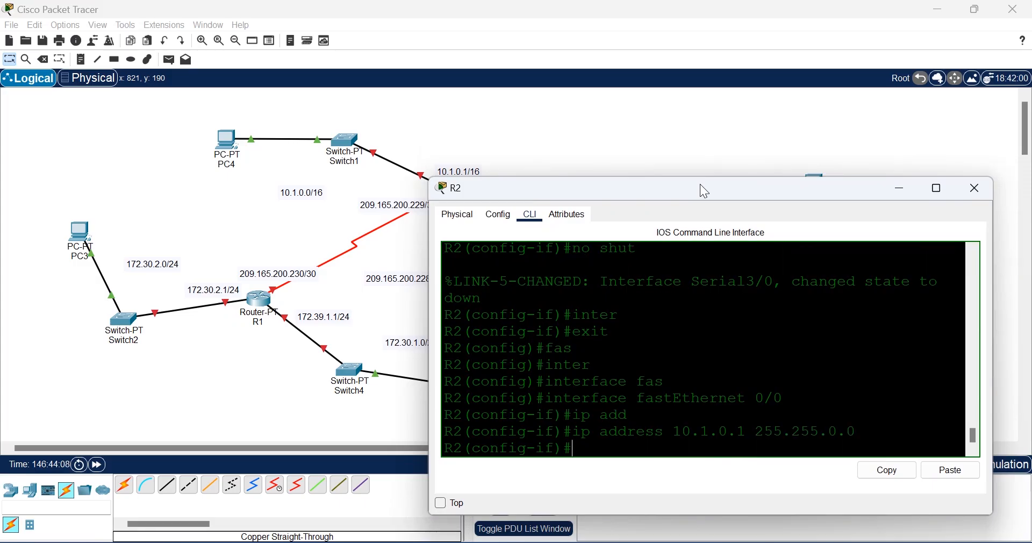
text(no shut)
key(Return)
text(exit)
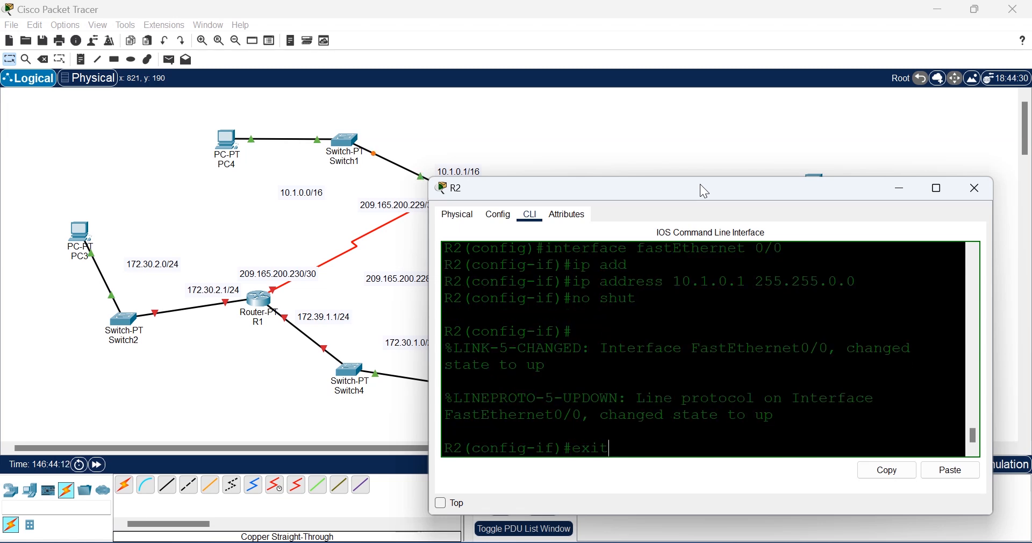
key(Return)
Step: Save R2's configuration with do wr and leave configuration mode
text(d)
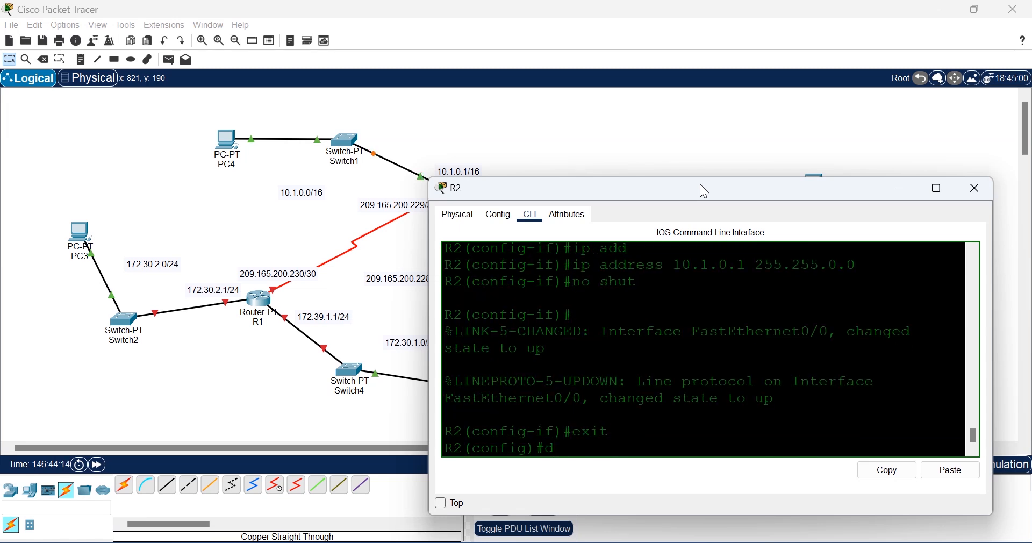
text(o w)
text(r)
key(Return)
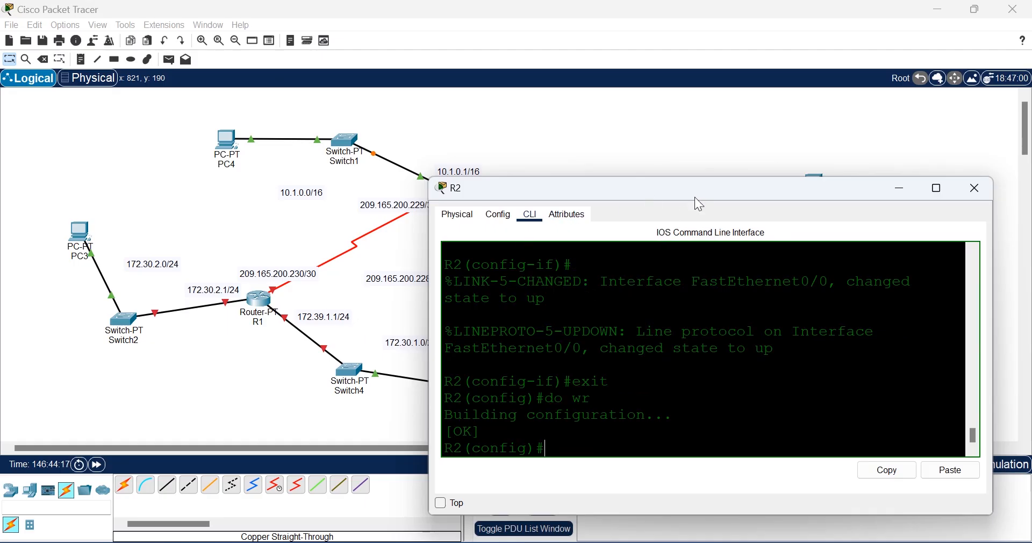
drag(695, 186, 711, 109)
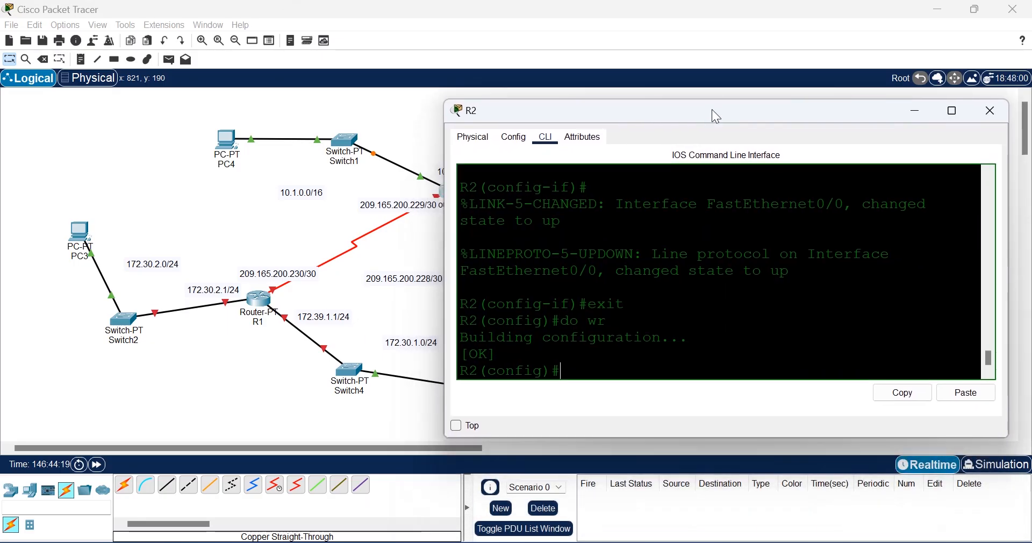
text(sh)
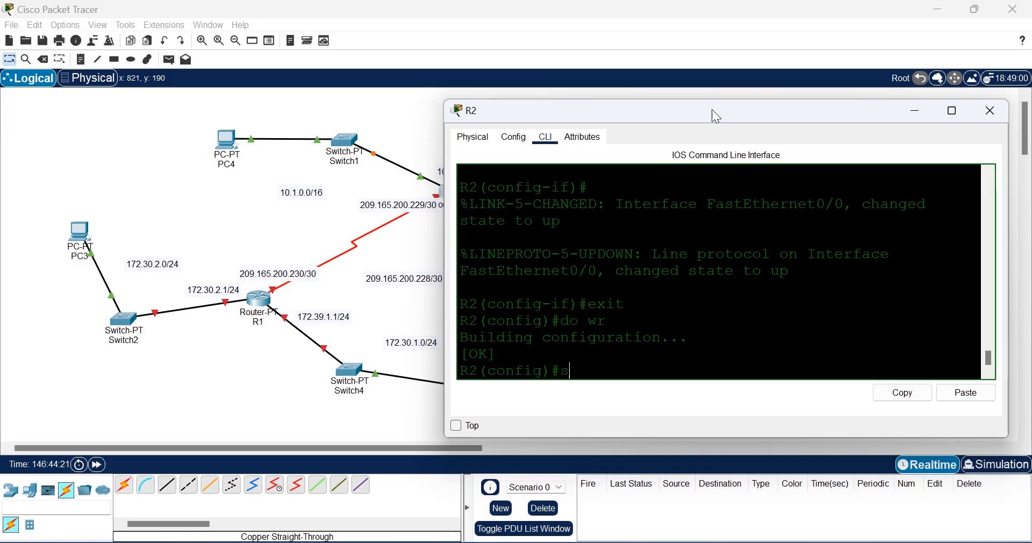
key(Tab)
key(BackSpace)
key(BackSpace)
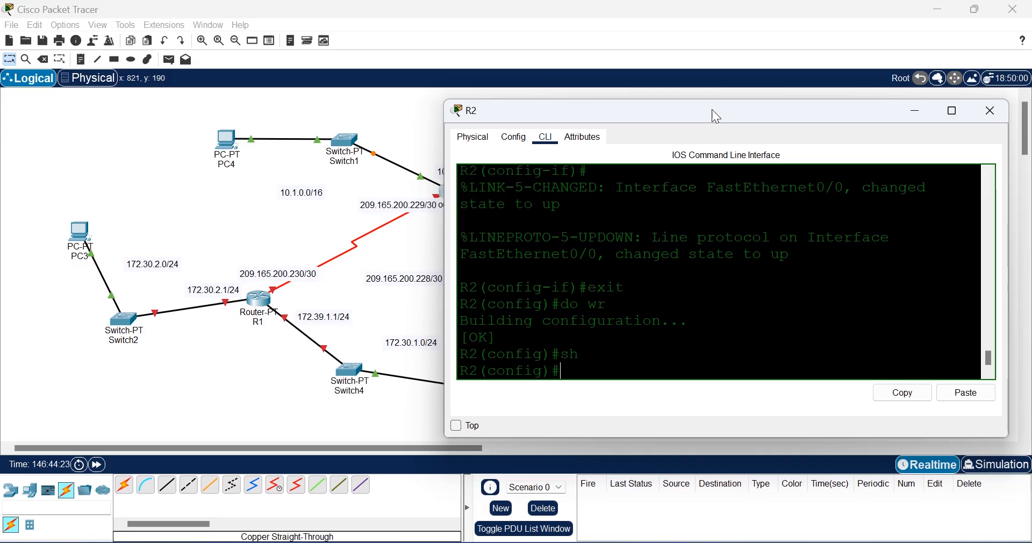
text(exit)
key(Return)
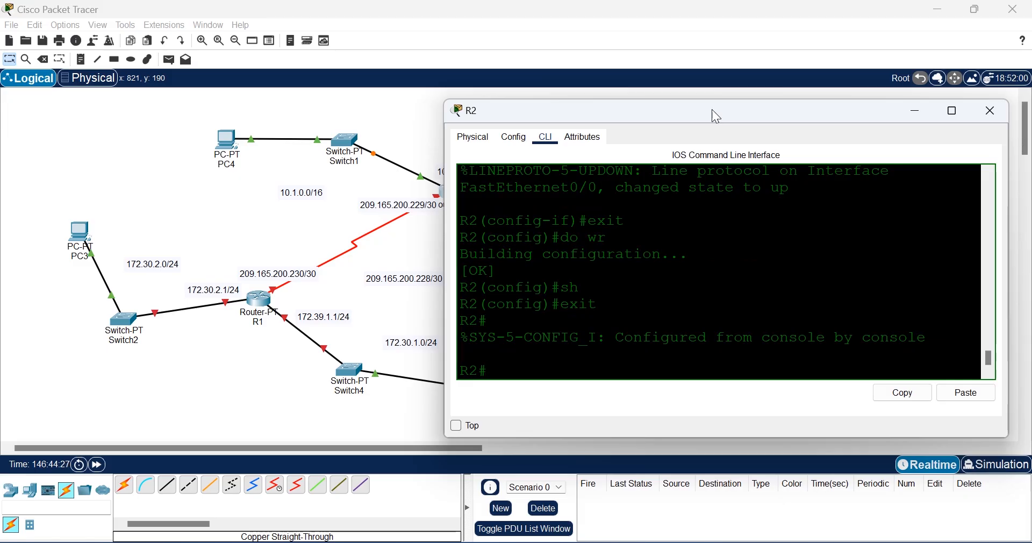
Step: Run show ip interface brief on R2
text(e\\\sh)
key(Tab)
text(\)
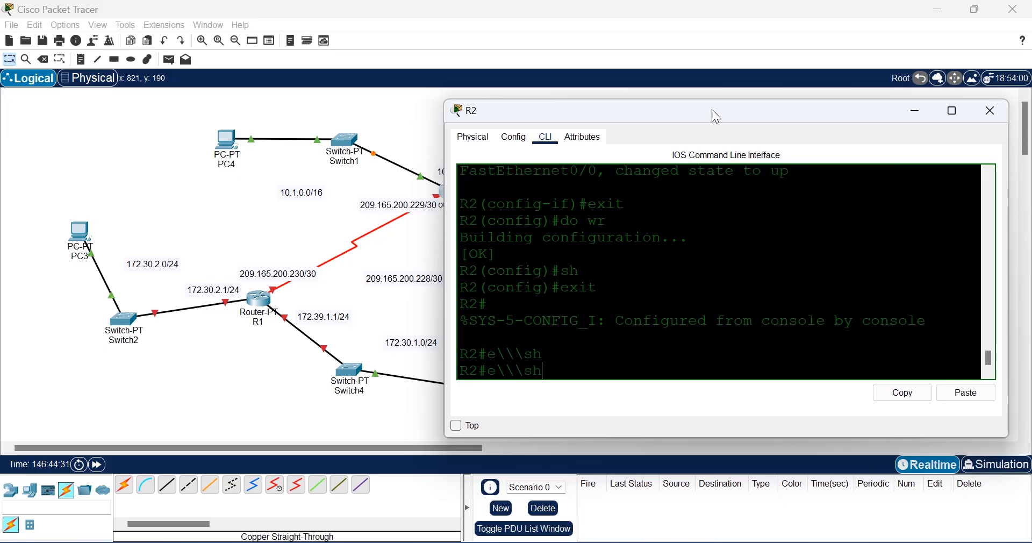
key(BackSpace)
key(BackSpace)
key(BackSpace)
key(BackSpace)
key(BackSpace)
key(BackSpace)
text(sho)
key(Tab)
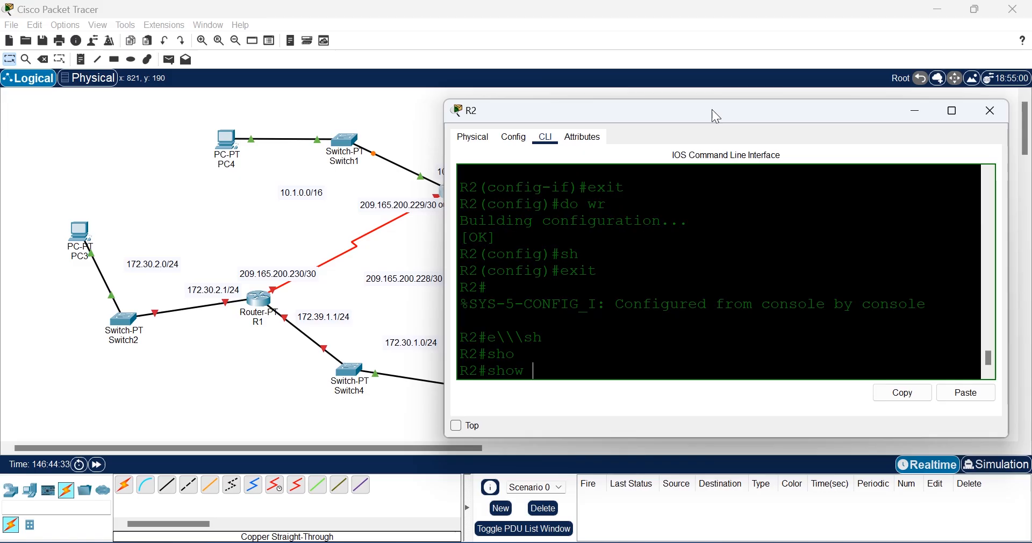
text(ip inter)
key(Tab)
text(brief)
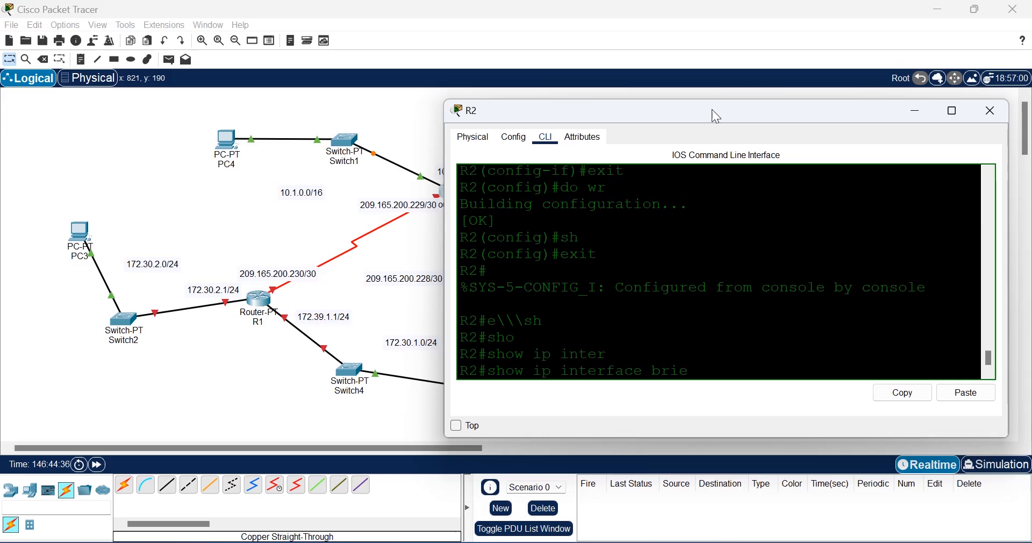
key(Return)
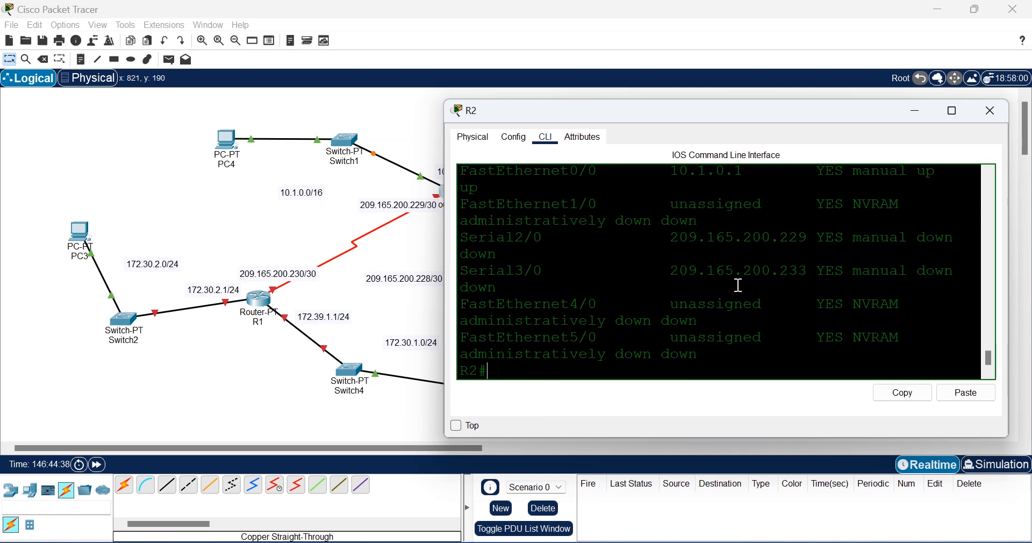
Step: Highlight FastEthernet0/0 up at 10.1.0.1 and the down serial rows in the summary
scroll(739, 285, up, 2)
scroll(738, 284, down, 1)
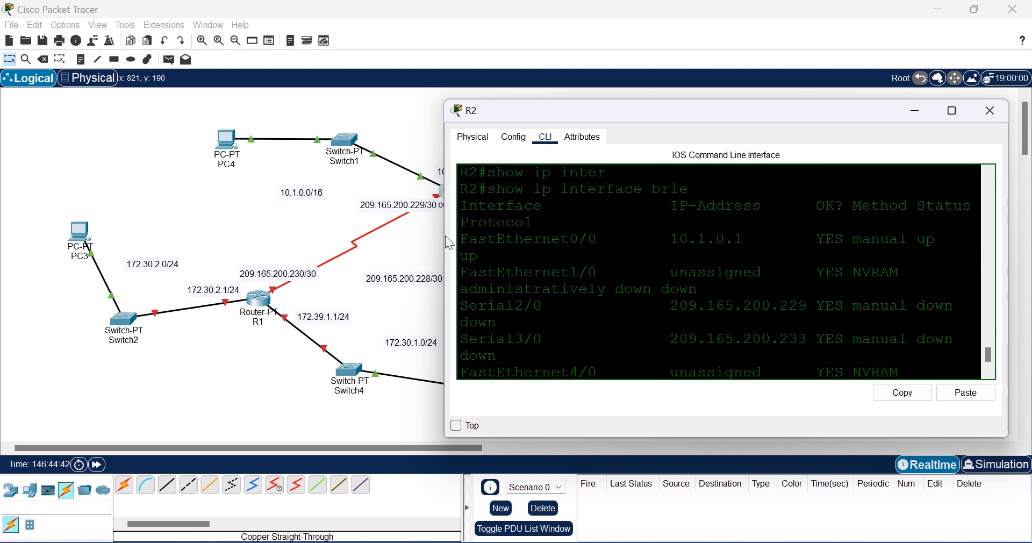
drag(487, 257, 460, 238)
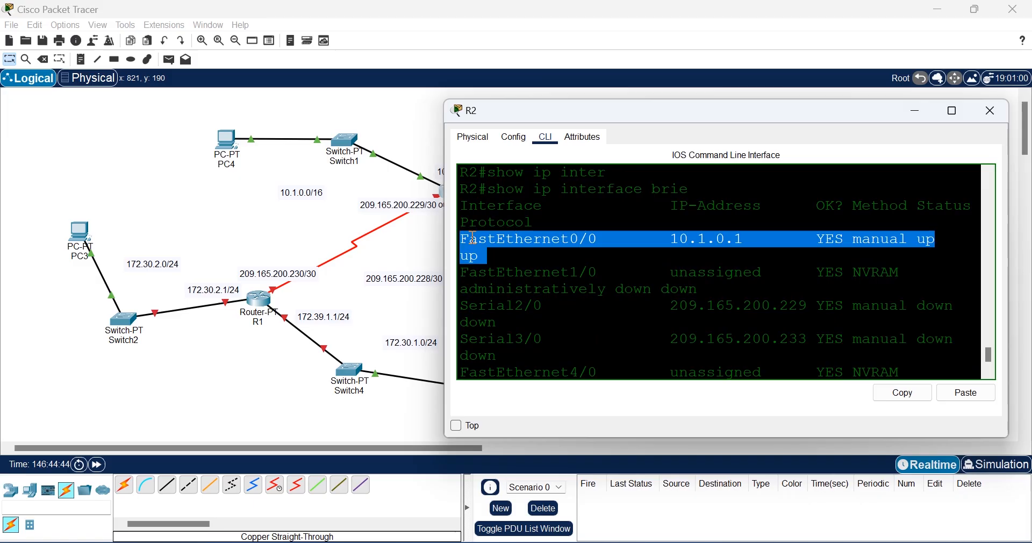
scroll(717, 275, down, 4)
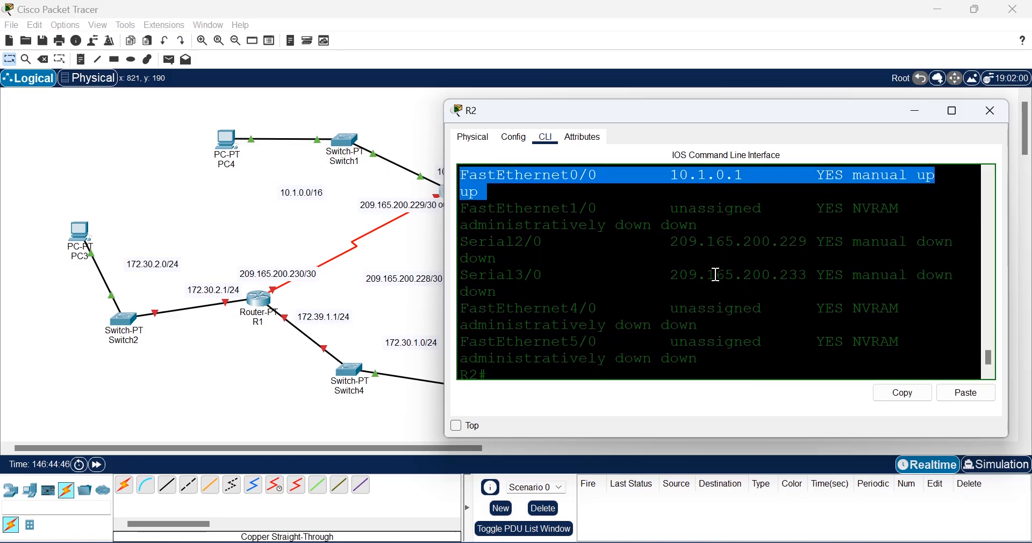
click(528, 290)
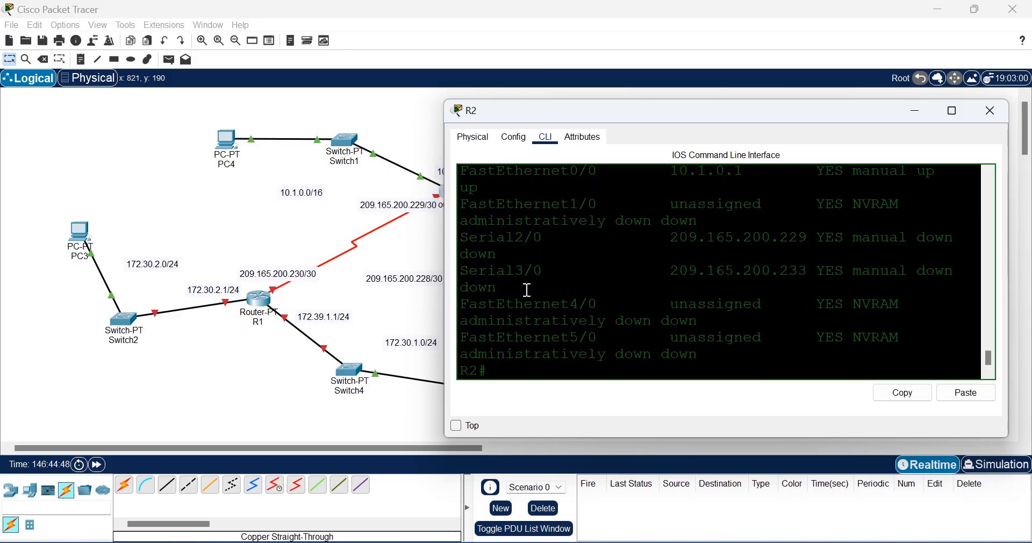
drag(527, 290, 462, 220)
click(741, 284)
scroll(677, 280, down, 1)
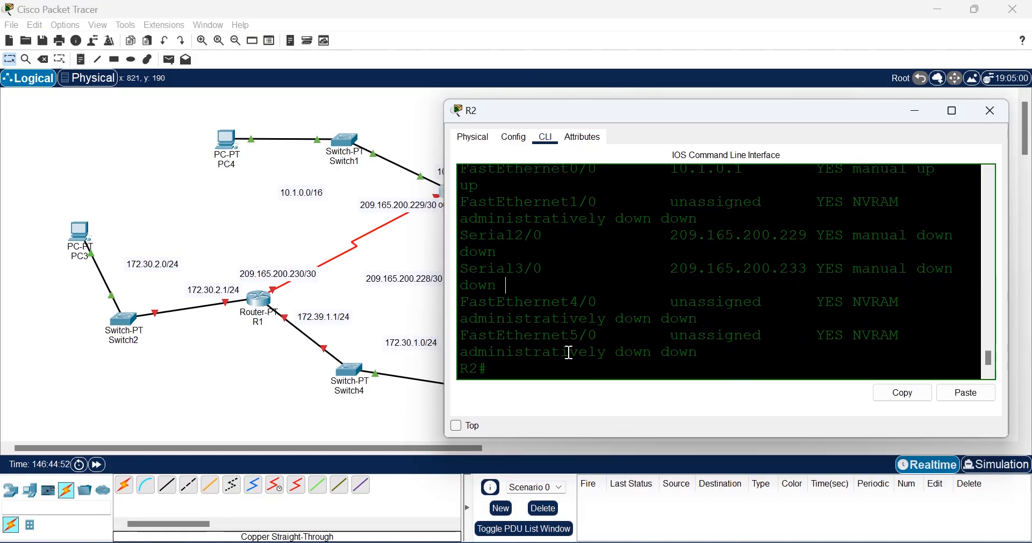
Step: Run show ip route on R2 and highlight the 10.1.0.0/16 connected route on FastEthernet0/0
click(551, 367)
text(sh)
key(Tab)
text(ip)
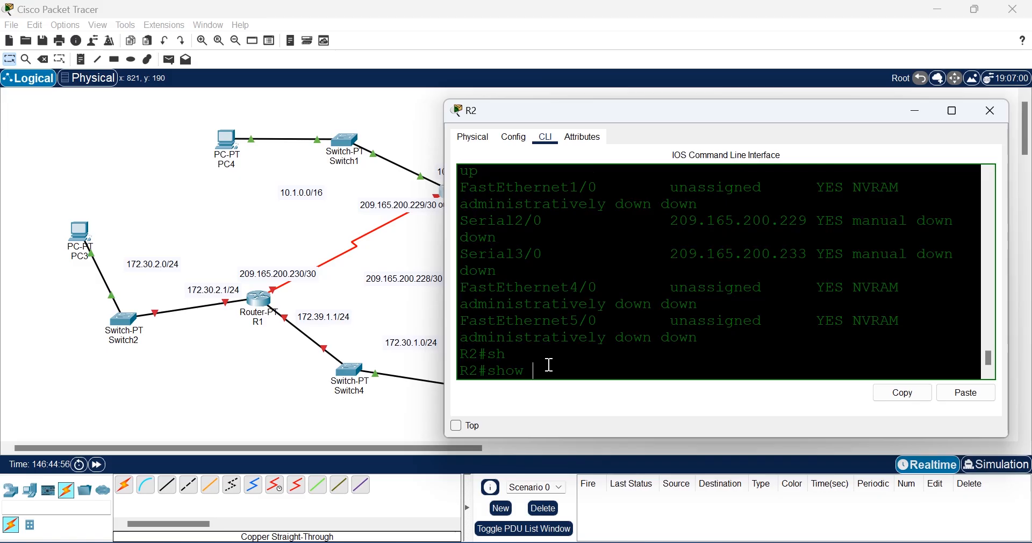
text( route)
key(Return)
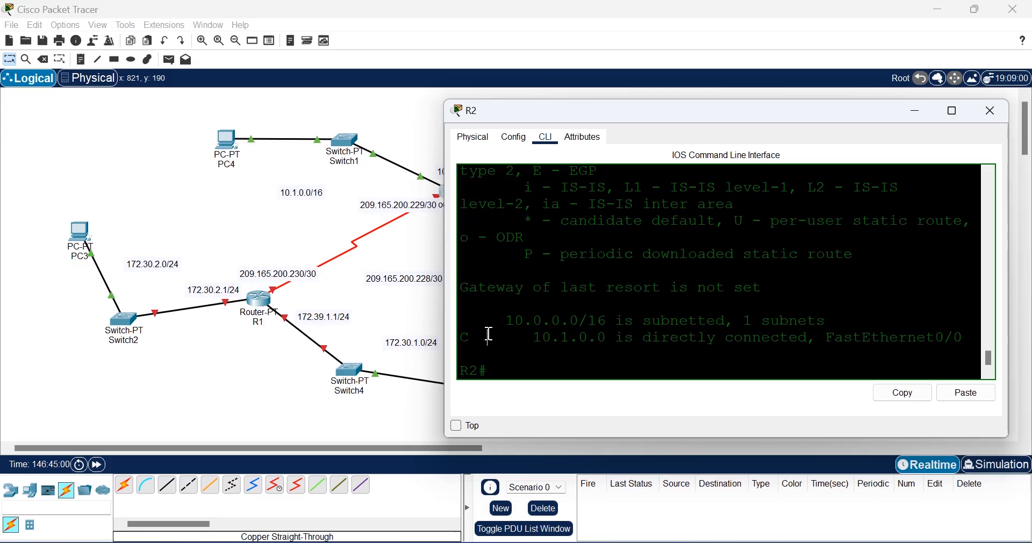
drag(488, 338, 459, 329)
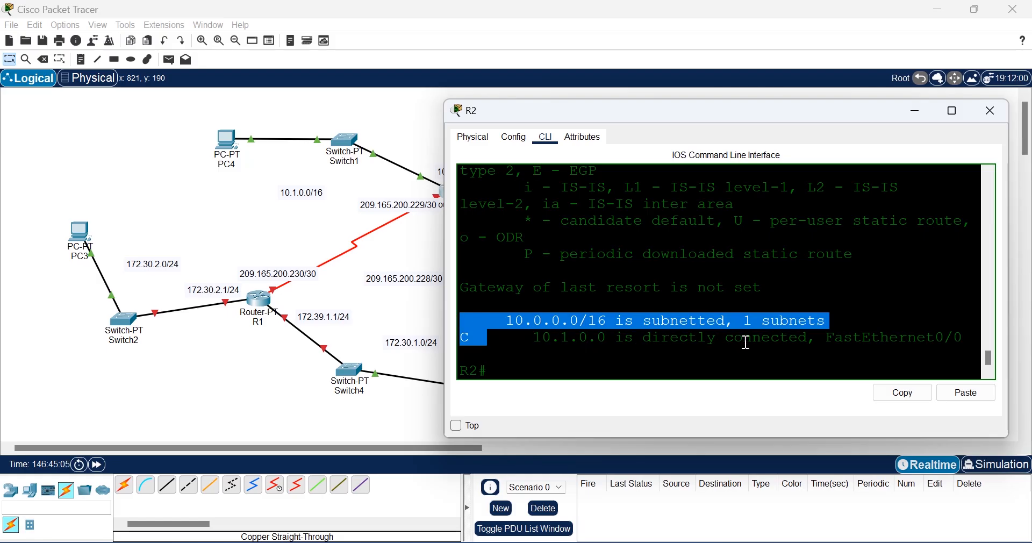
double_click(790, 344)
triple_click(954, 338)
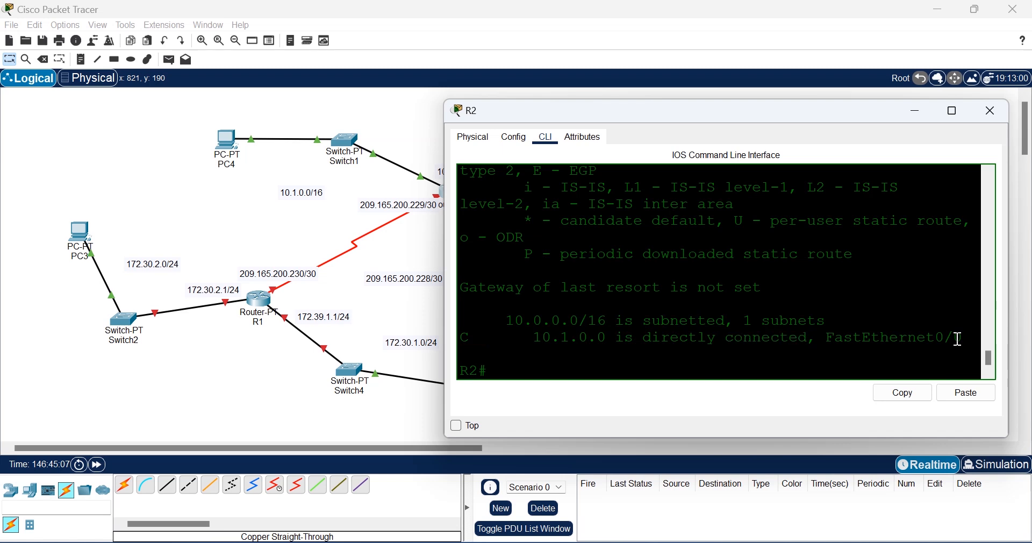
click(958, 338)
Step: Bring up router R1's command-line console from the topology
click(847, 269)
click(215, 376)
click(261, 301)
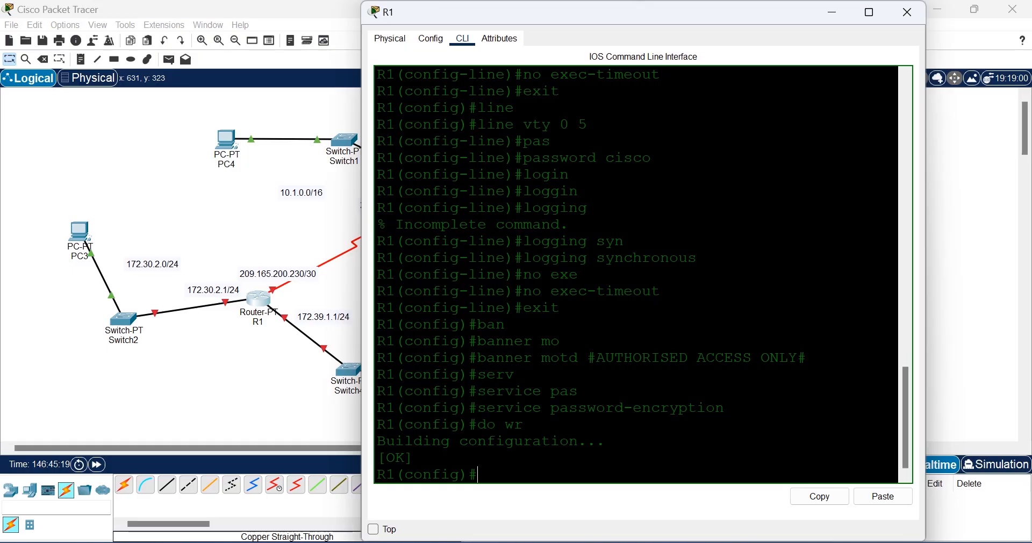
drag(661, 16, 744, 59)
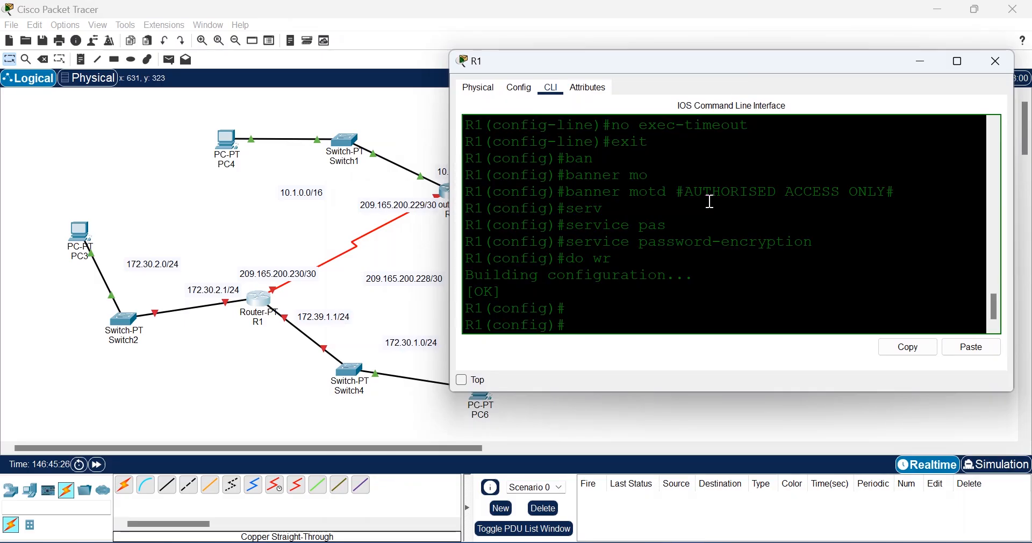
click(214, 368)
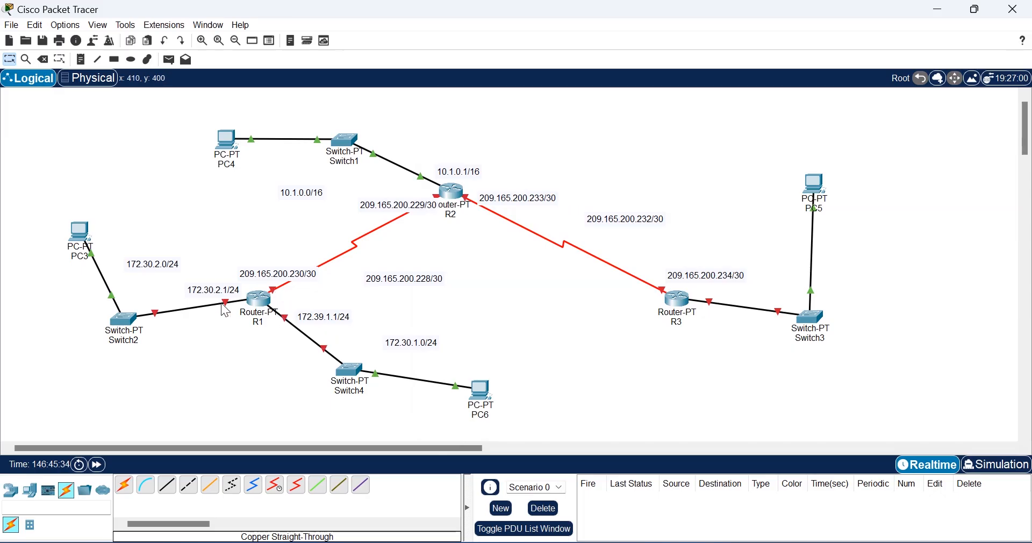
click(260, 300)
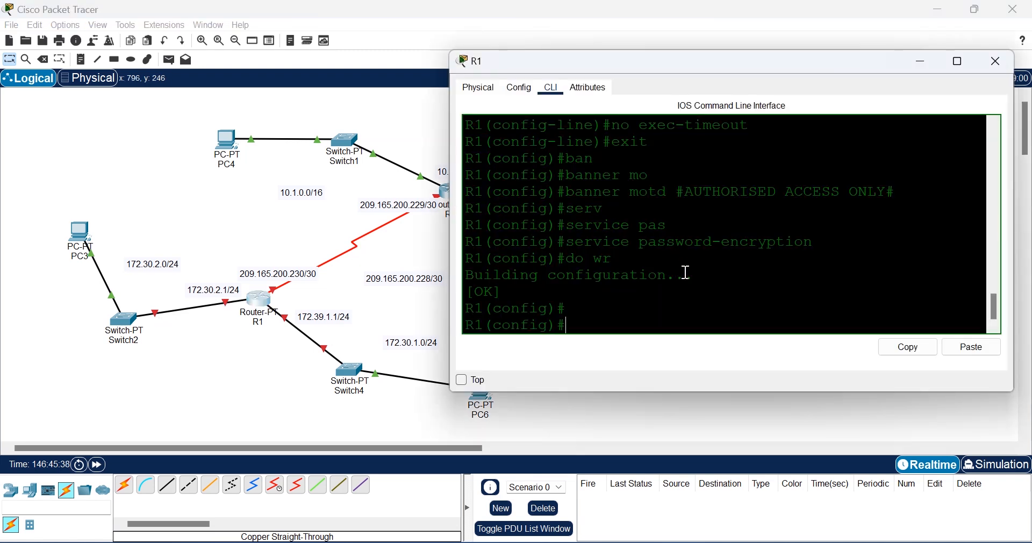
Step: Enter interface serial 2/0 on R1 and start the ip address command
text(inter)
key(Tab)
text(se)
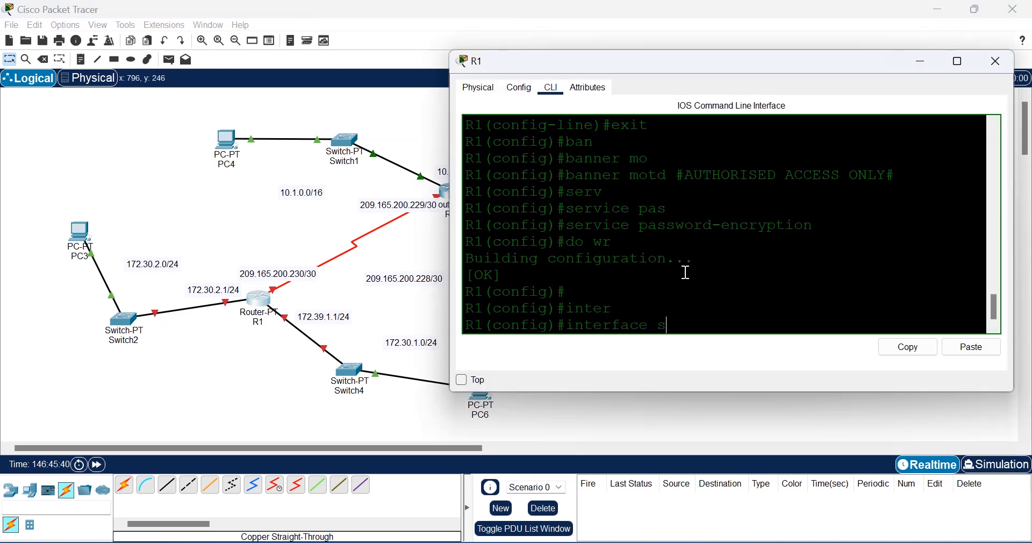
key(Tab)
text(2/0)
key(Return)
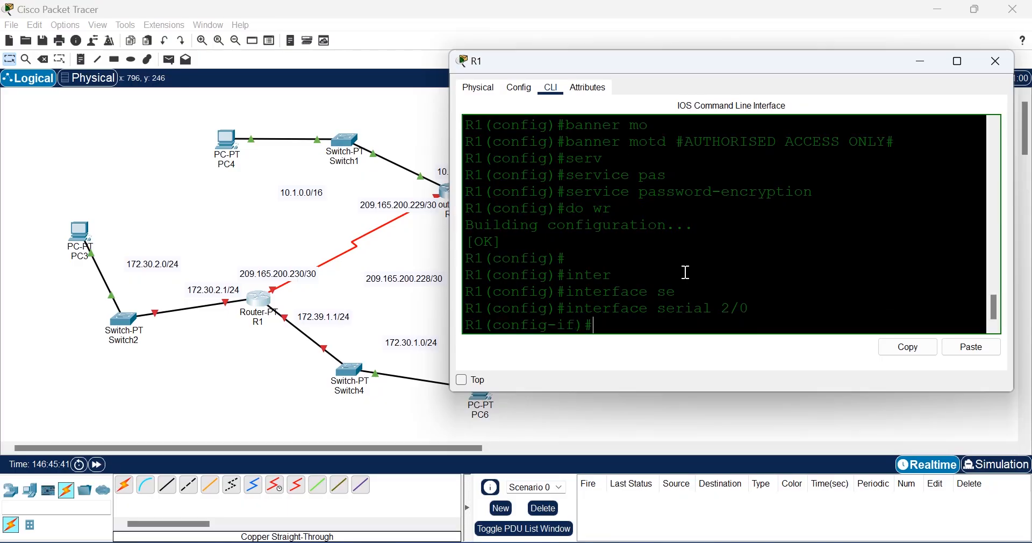
text(ip add)
key(Tab)
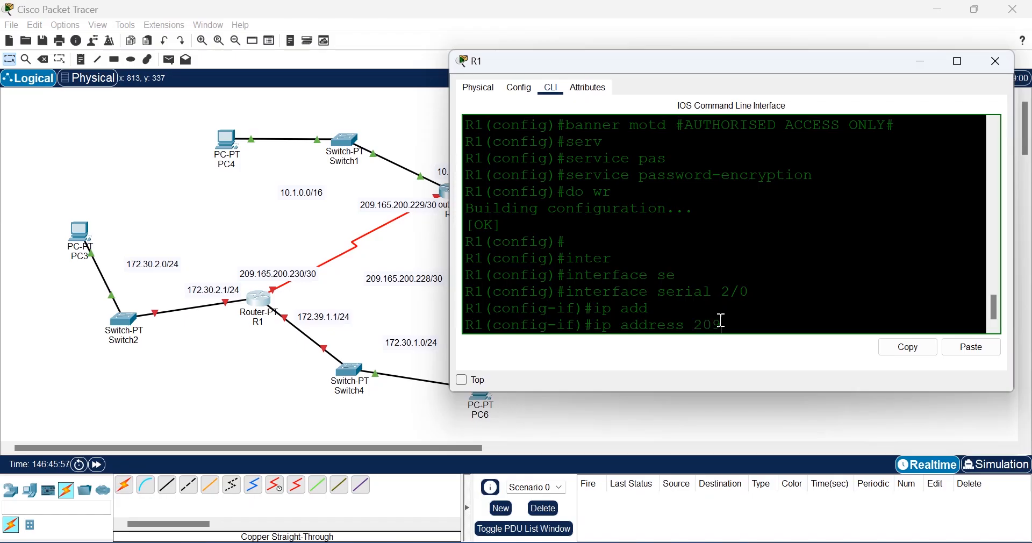
Step: Give R1's Serial2/0 209.165.200.230 255.255.255.252, enable it, and exit to global config
text(65.200.230 255.255.255.0)
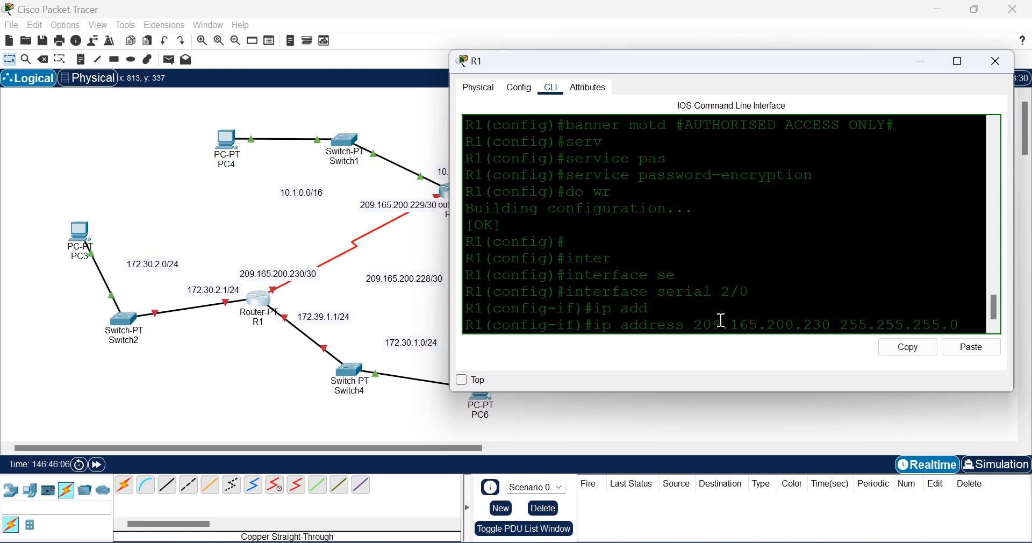
key(BackSpace)
text(252)
key(Return)
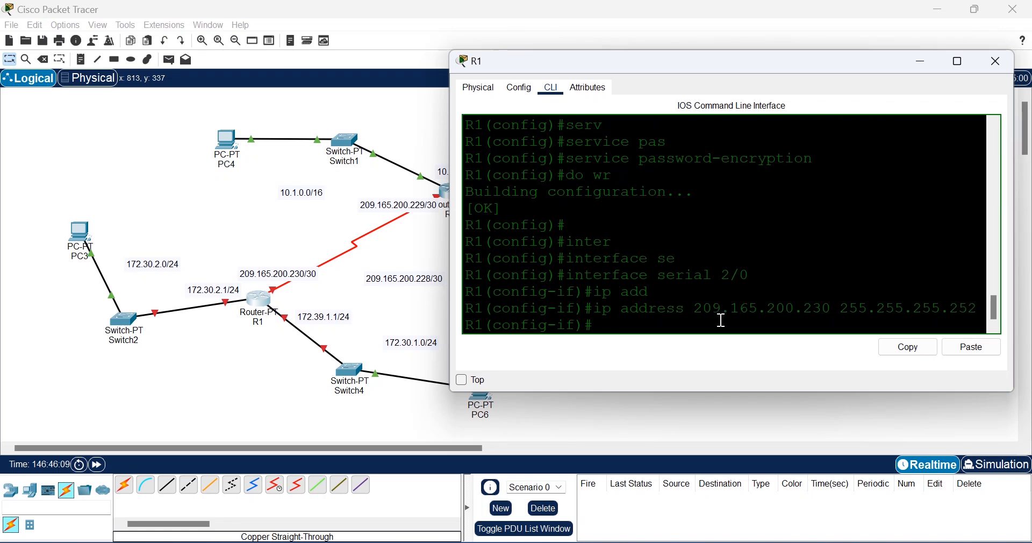
text(no shut)
key(Return)
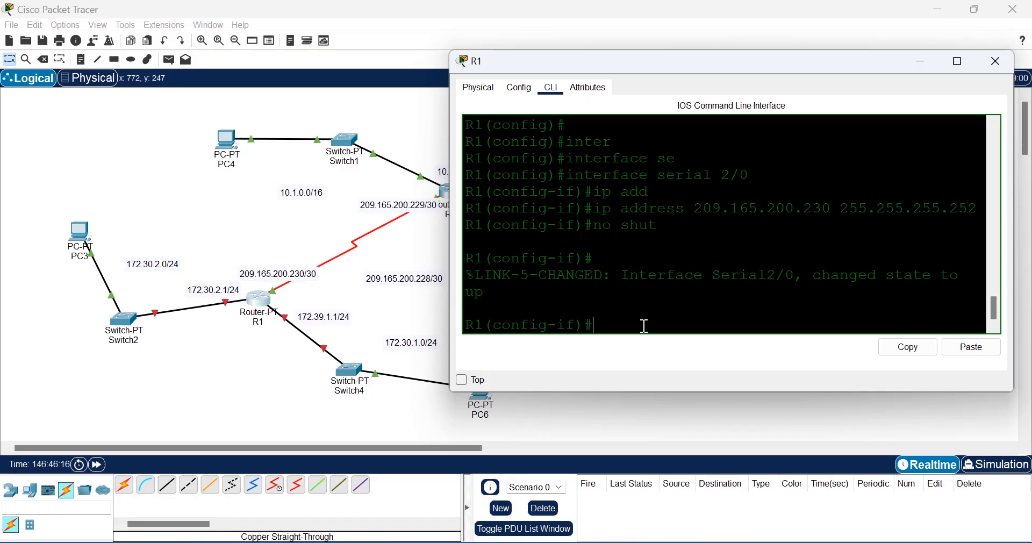
text(xit)
key(Return)
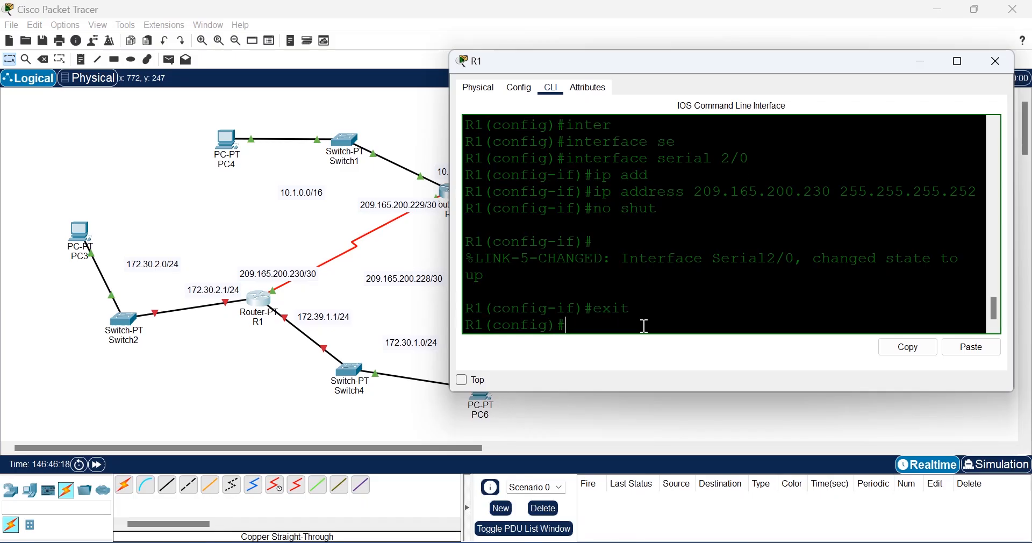
key(Return)
key(Return)
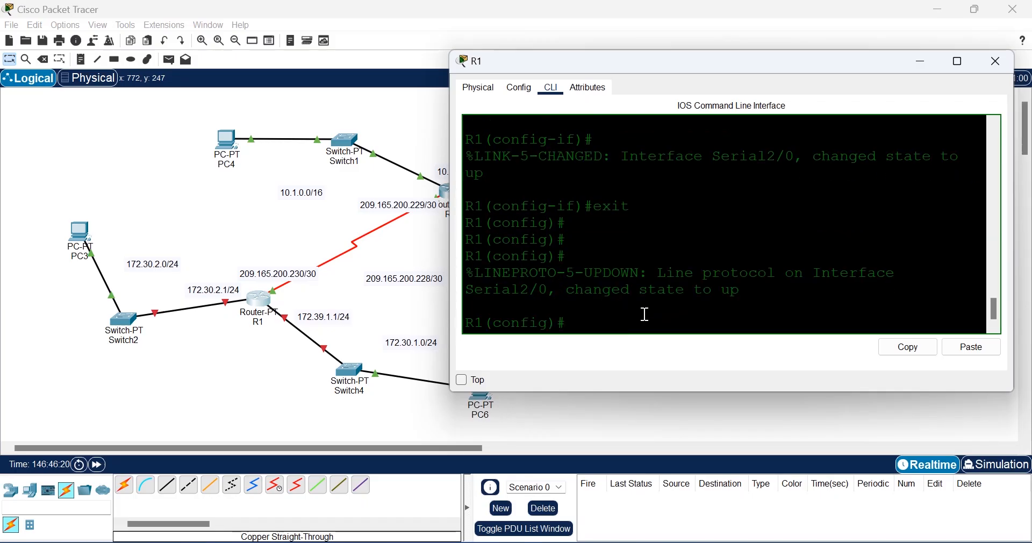
drag(737, 295, 634, 270)
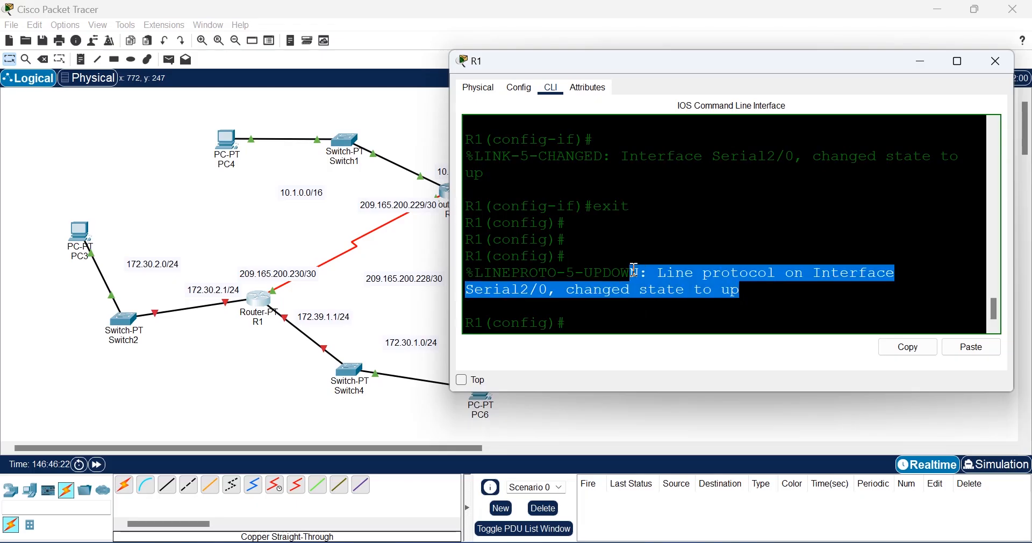
click(588, 302)
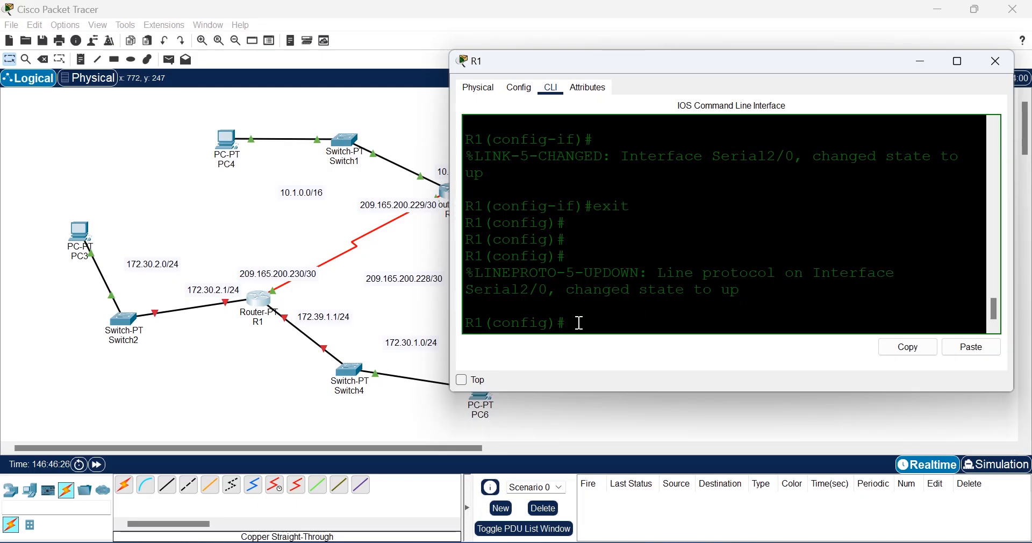
drag(754, 293, 473, 277)
drag(750, 291, 462, 271)
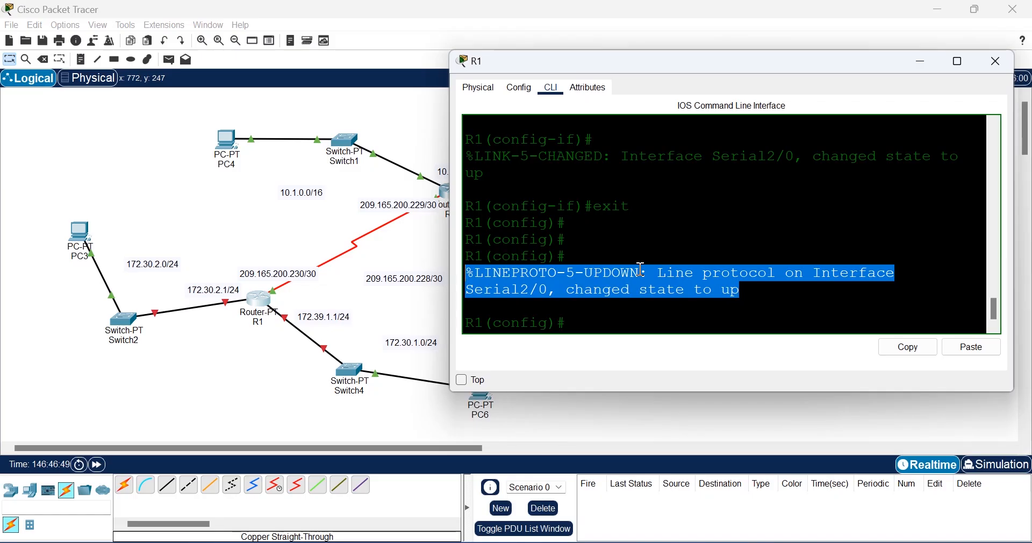
click(609, 324)
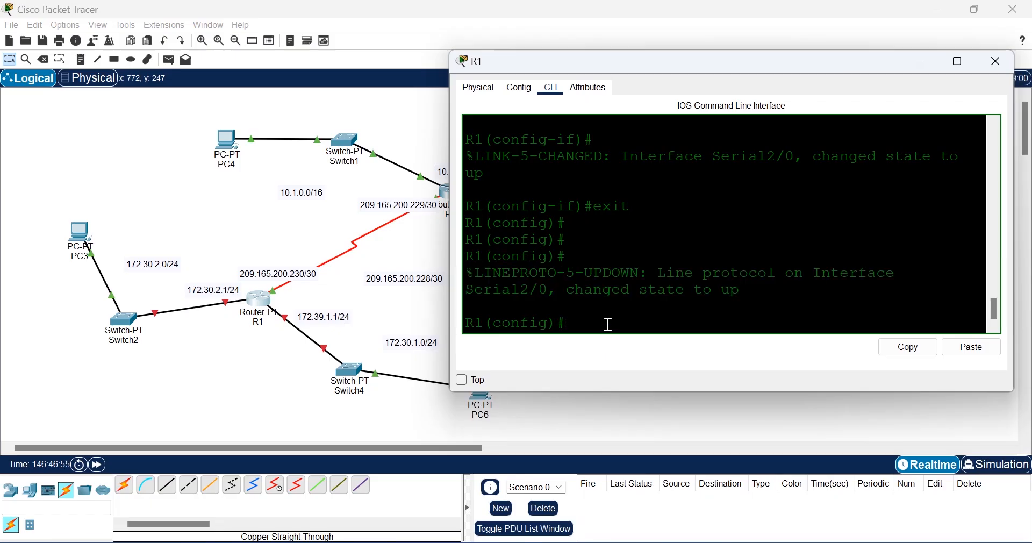
click(267, 352)
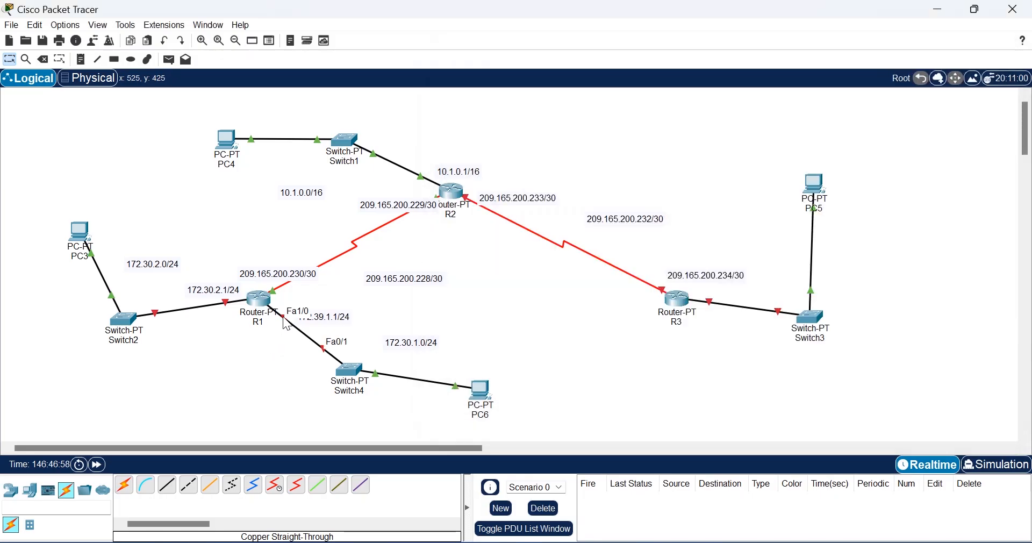
click(259, 300)
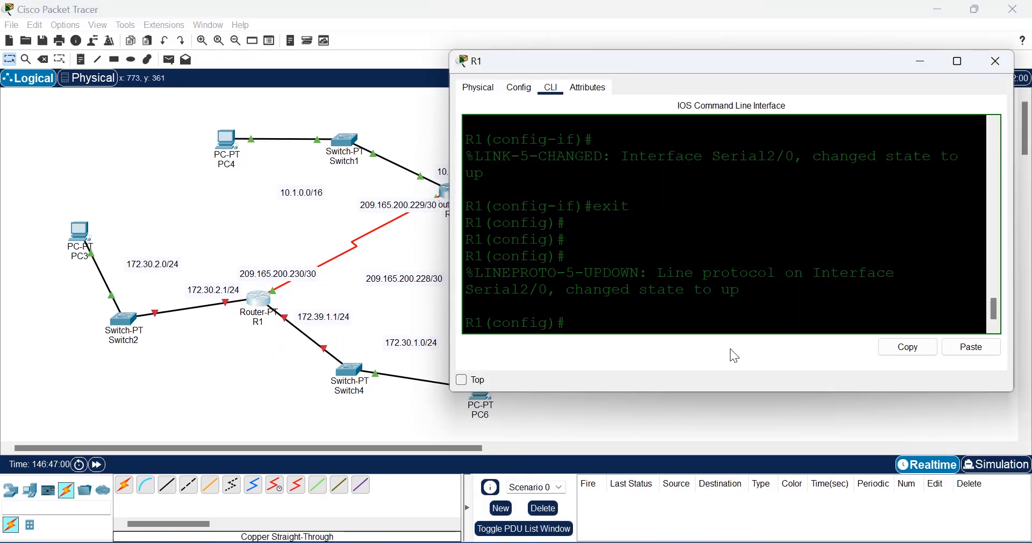
Step: Assign 172.39.1.1 255.255.255.0 to R1's FastEthernet1/0
text(inter)
key(Tab)
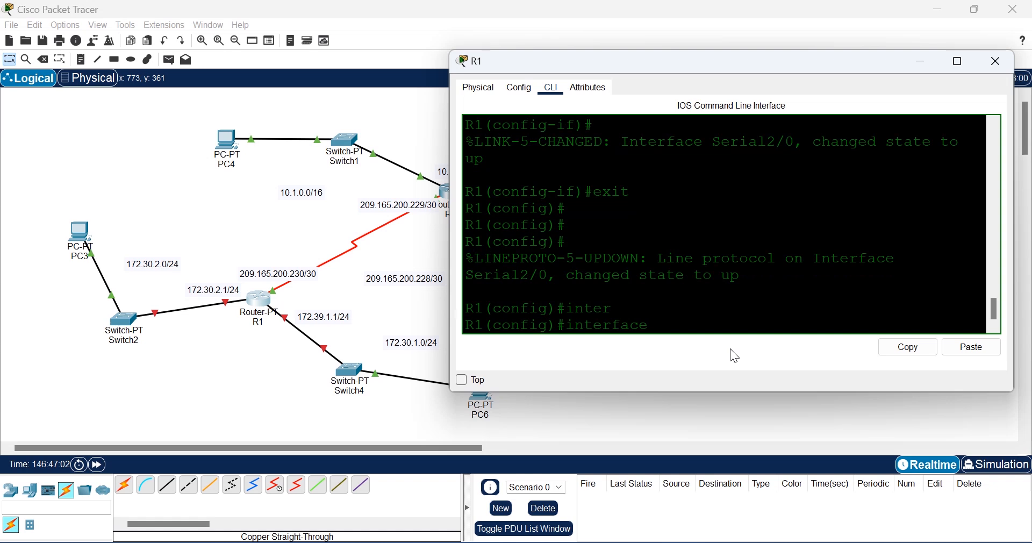
text(fas)
key(Tab)
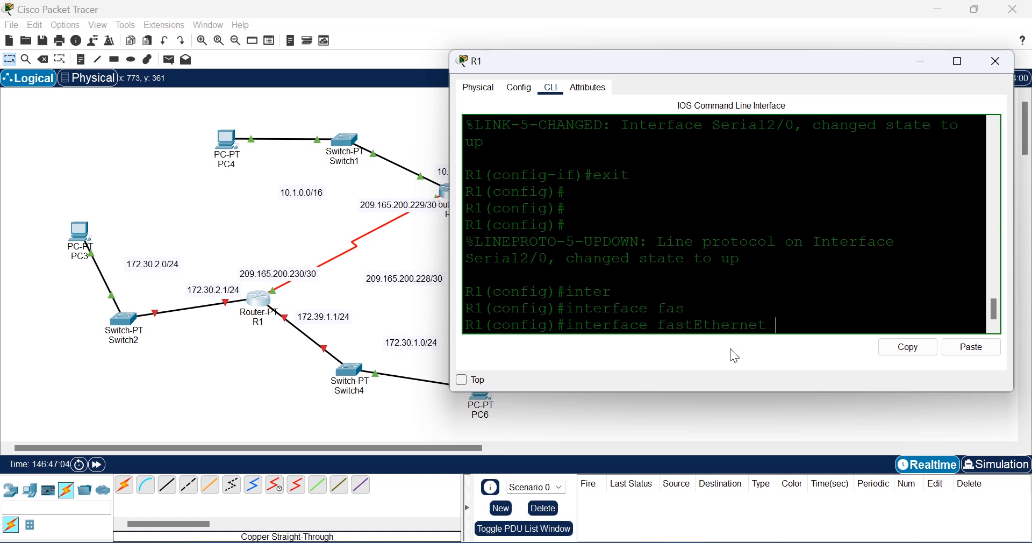
text(1/0)
key(Return)
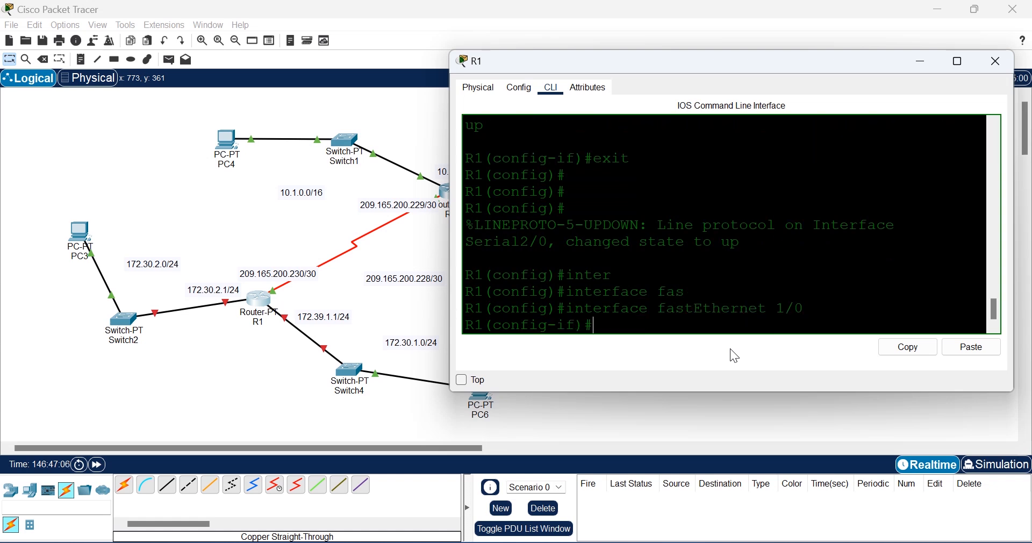
text(IP ADD)
key(Tab)
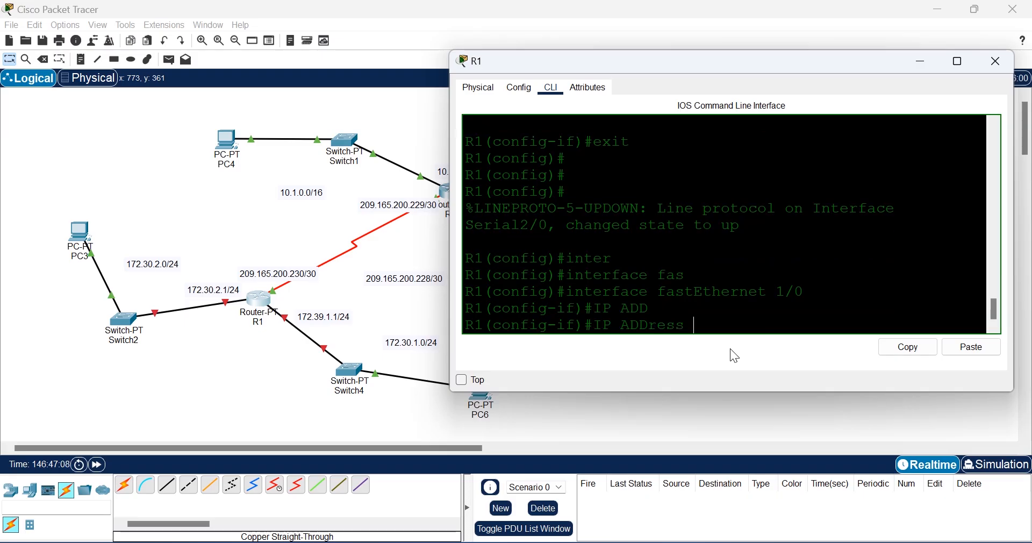
key(BackSpace)
key(BackSpace)
key(BackSpace)
key(BackSpace)
key(BackSpace)
key(BackSpace)
key(BackSpace)
key(BackSpace)
key(BackSpace)
key(BackSpace)
text(ip add)
key(Tab)
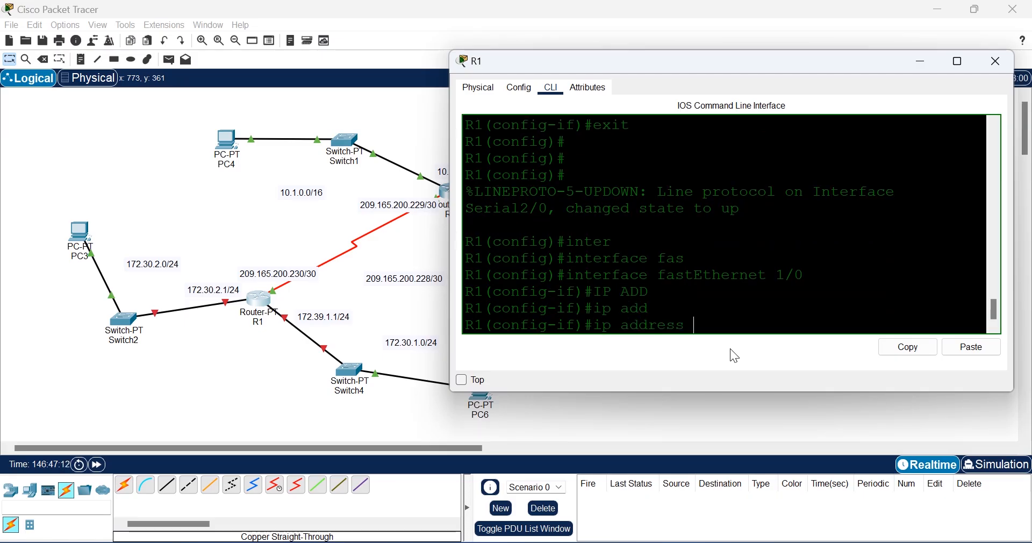
text(172)
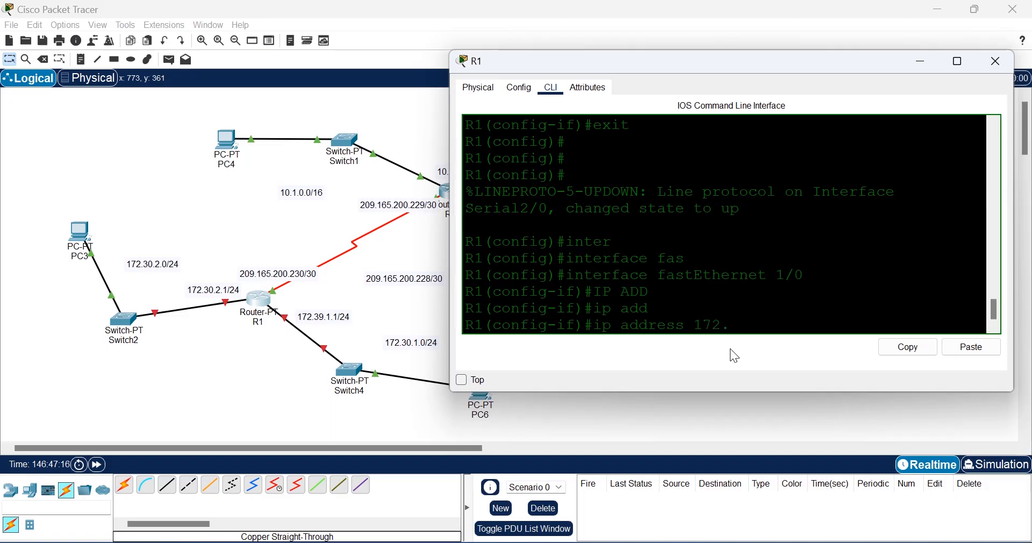
text(.39.1.1 255.255.255.0)
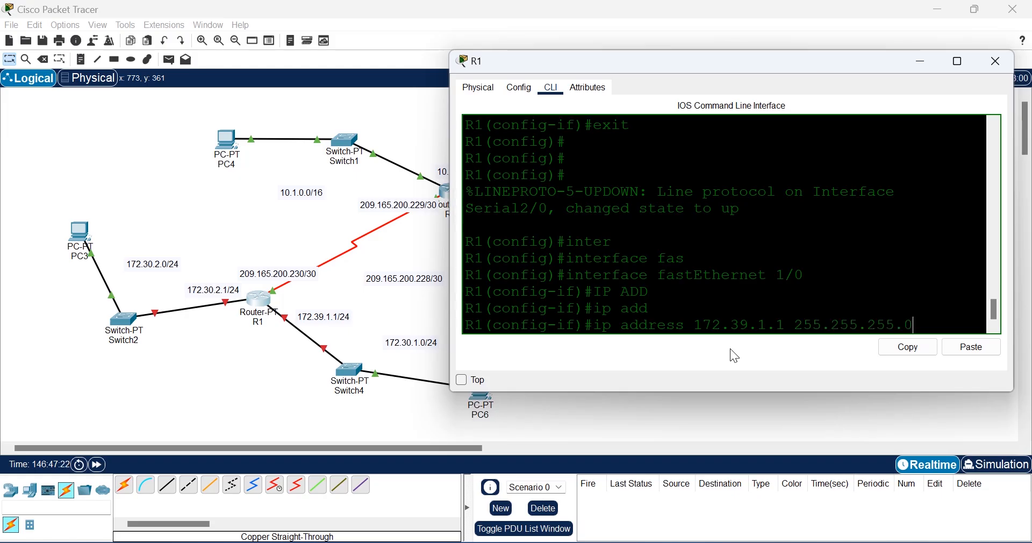
key(Return)
Step: Enable FastEthernet1/0 with no shutdown and return to global configuration
text(shu)
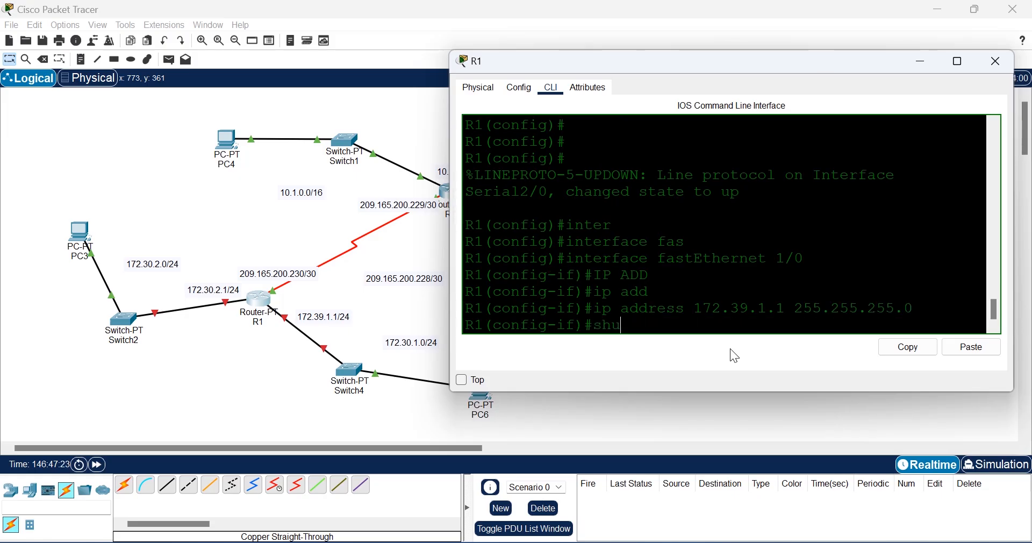
key(Tab)
key(BackSpace)
key(BackSpace)
key(BackSpace)
key(BackSpace)
key(BackSpace)
key(BackSpace)
key(BackSpace)
key(BackSpace)
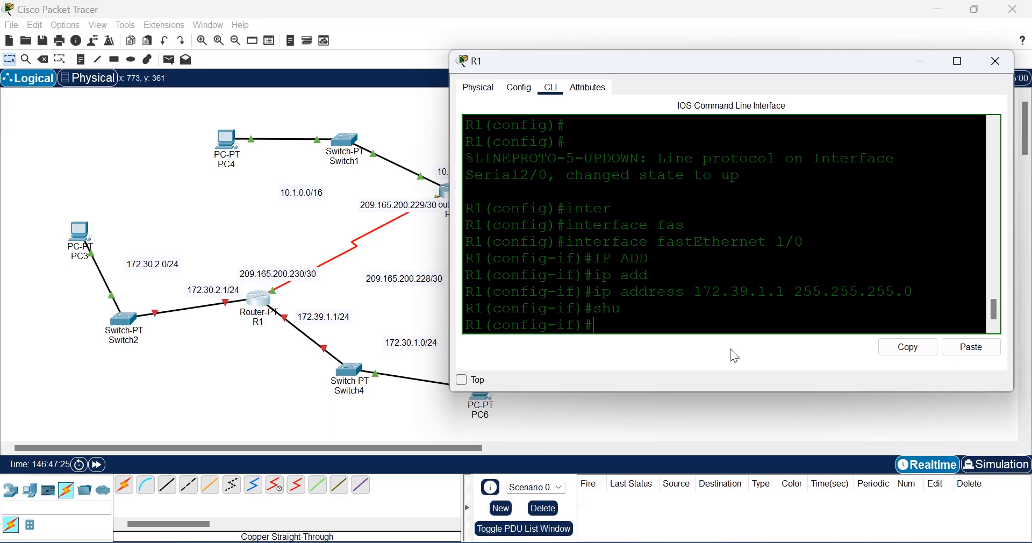
text(no shu)
key(Tab)
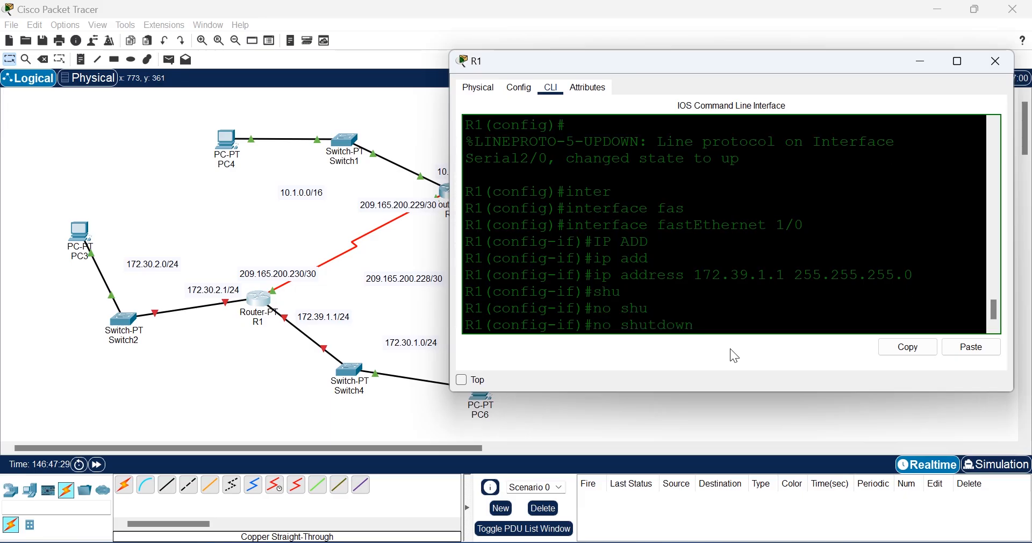
key(Return)
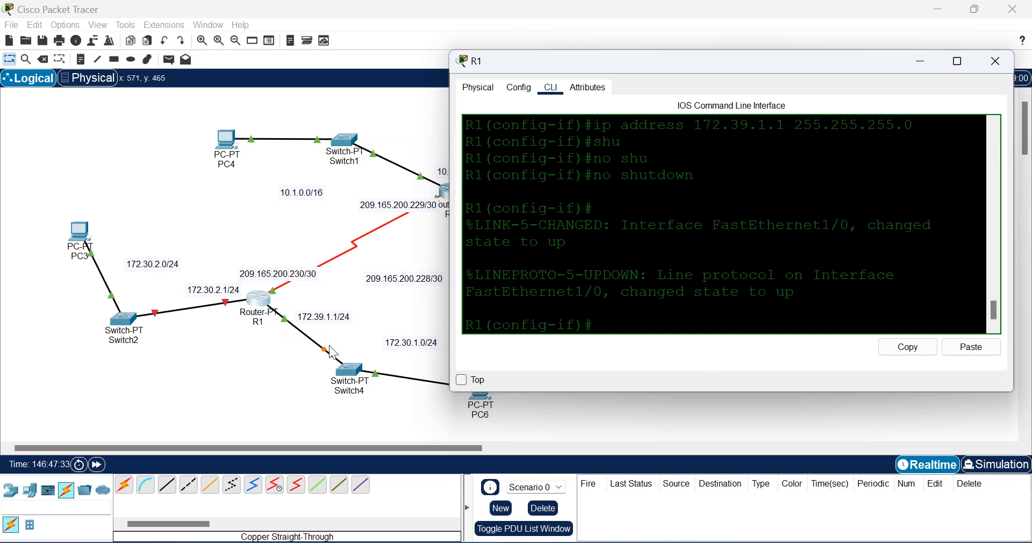
text(exit)
key(Return)
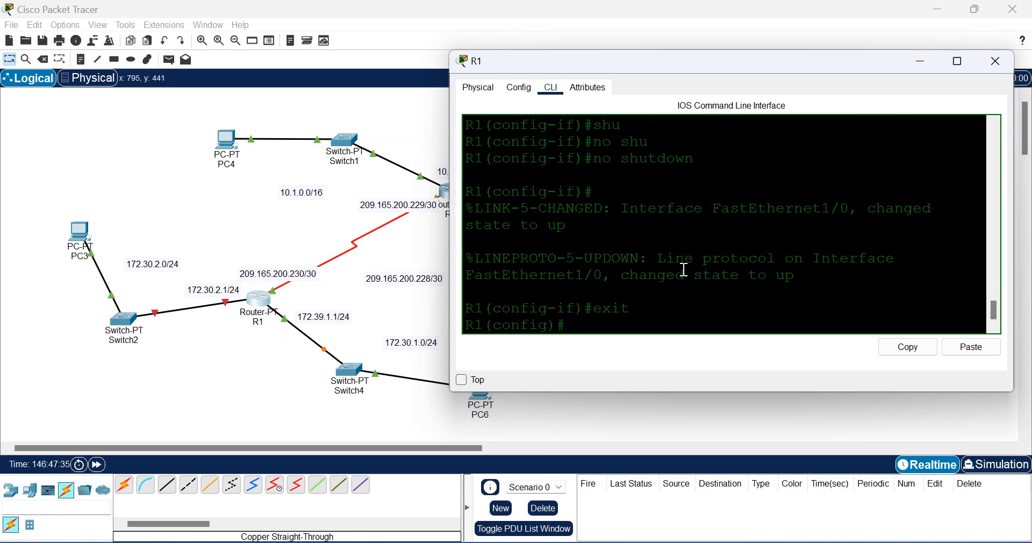
Step: Assign 172.30.2.1 255.255.255.0 to R1's FastEthernet0/0 and bring it up
text(inter)
key(Tab)
text(fas)
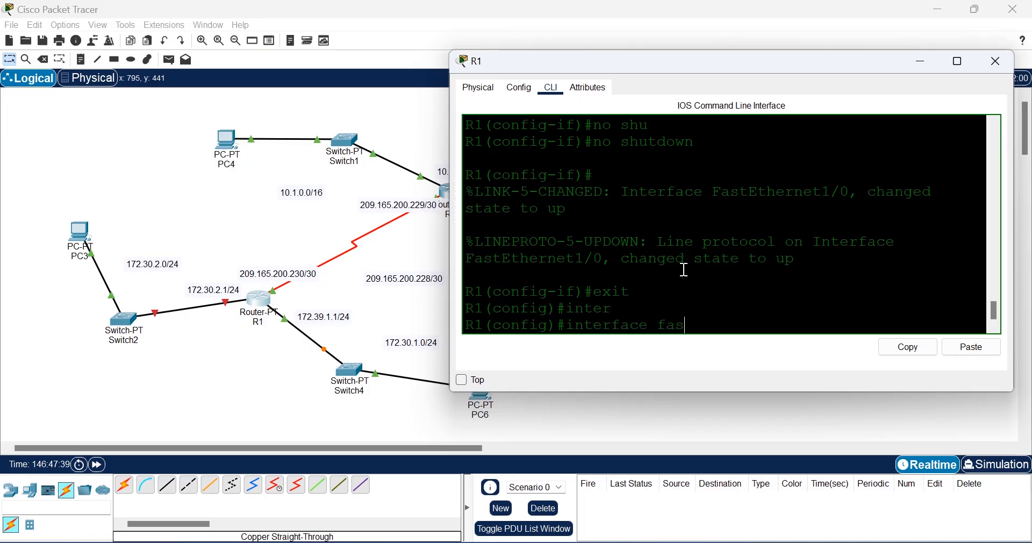
key(Tab)
text(0/0)
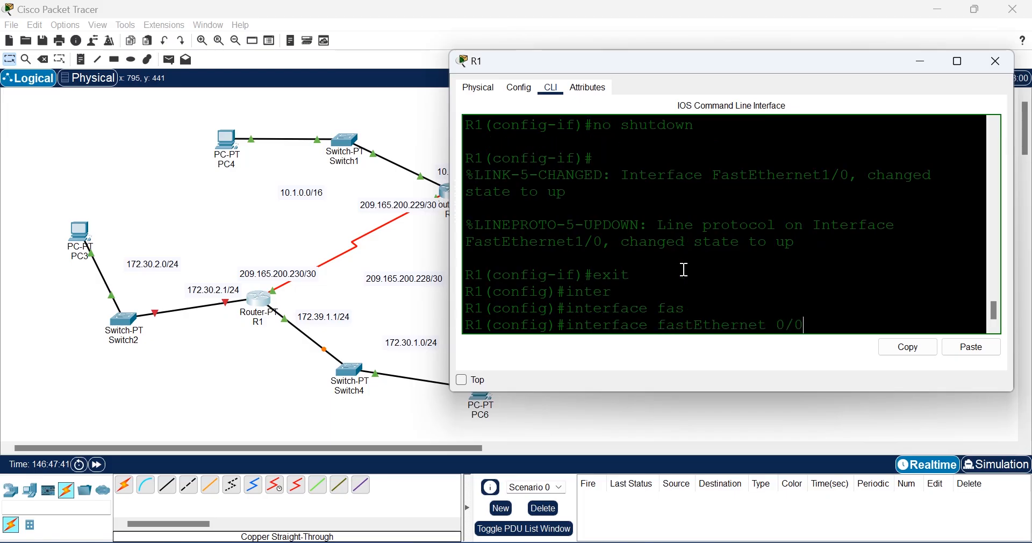
key(Return)
text(ip add)
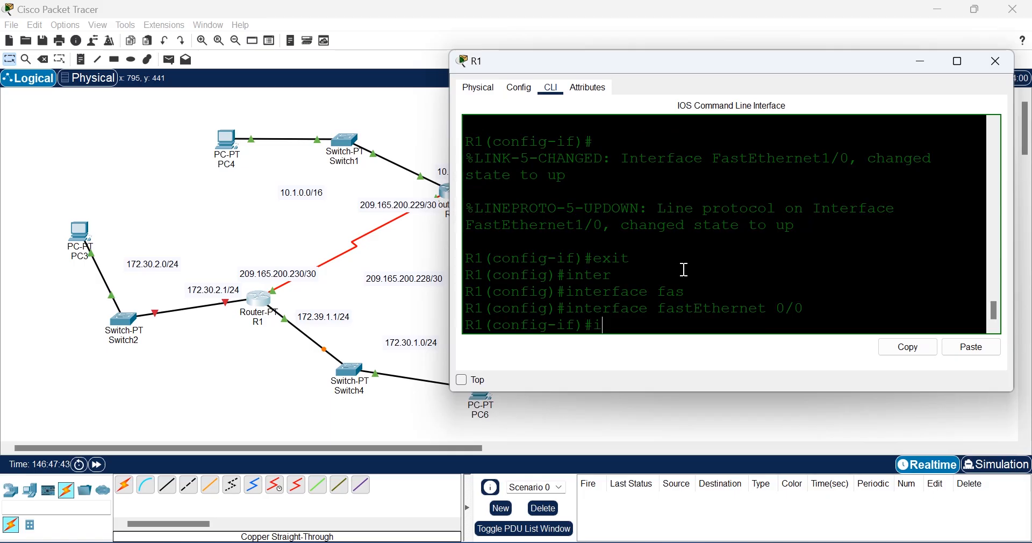
key(Tab)
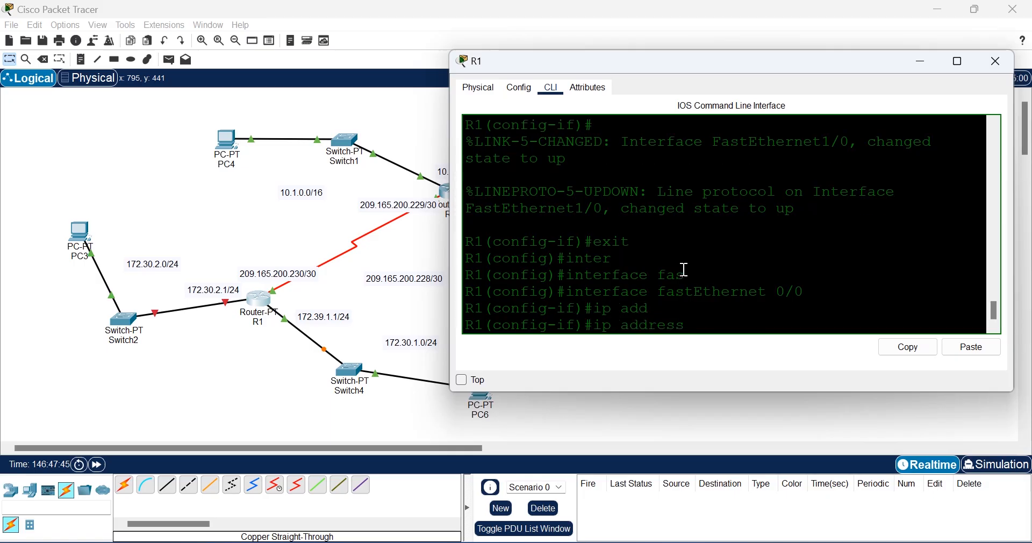
text(172.30.2.1 255.255.255.)
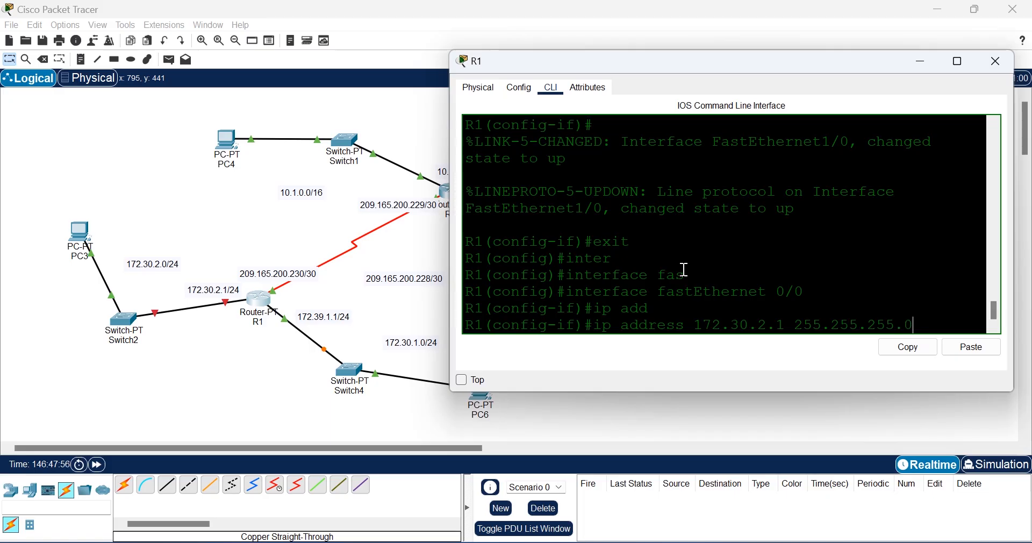
text(0)
key(Return)
text(no shut)
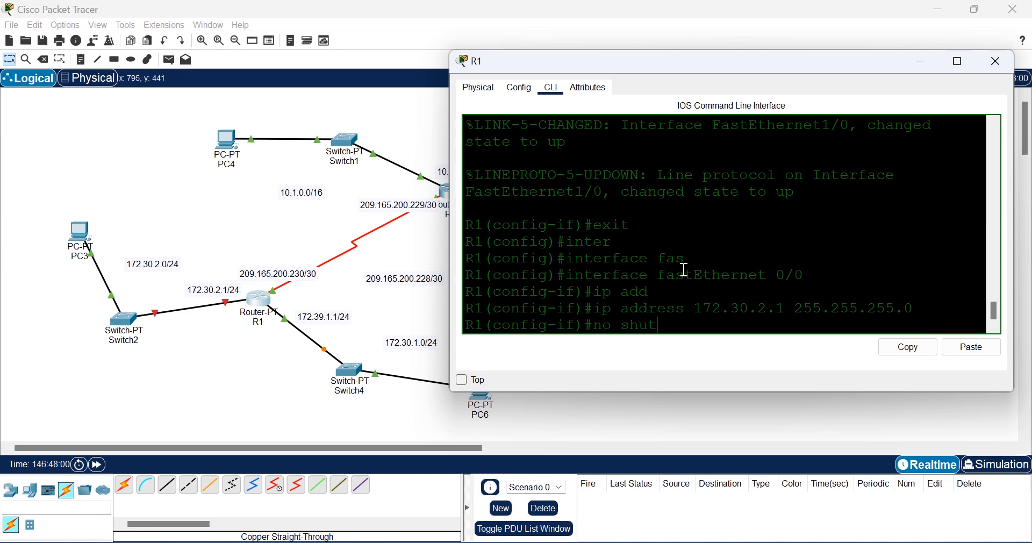
key(Return)
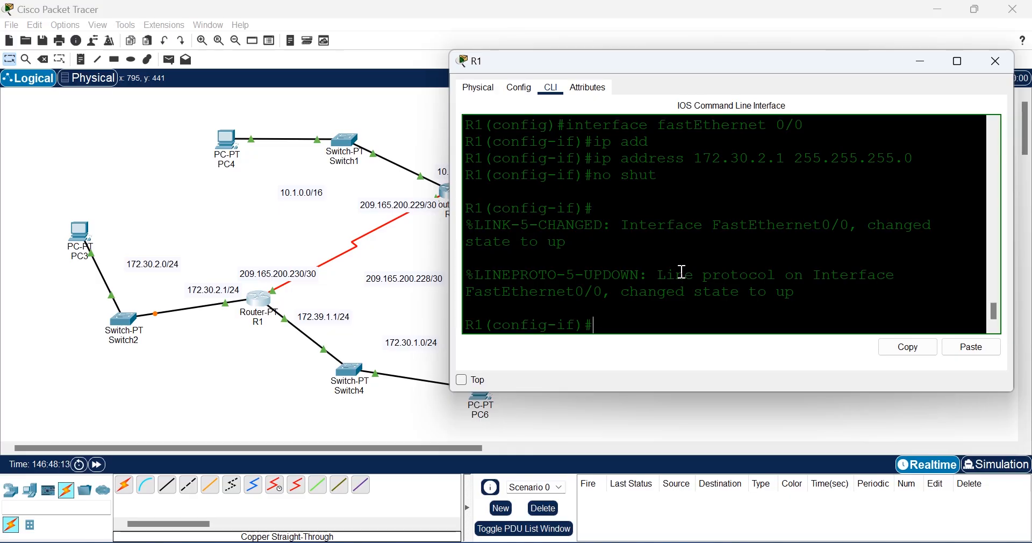
Step: Save R1's configuration with do wr and close its window
text(exit)
key(Return)
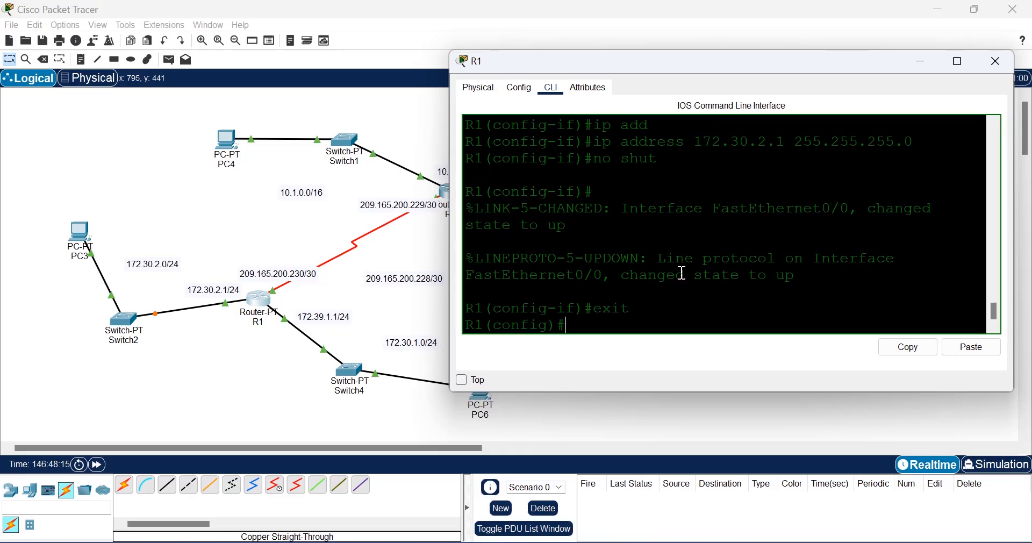
text(dow)
key(BackSpace)
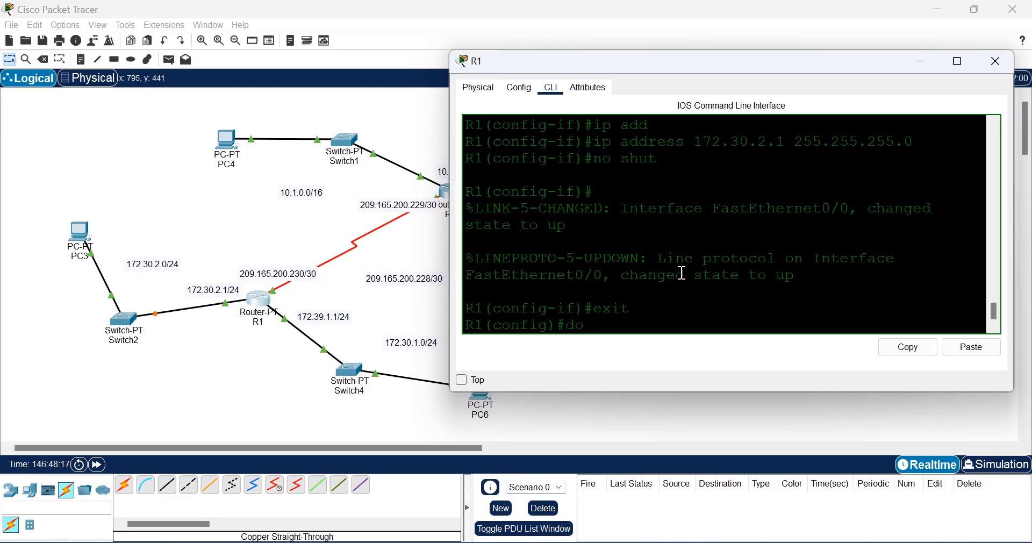
text(wr)
key(Return)
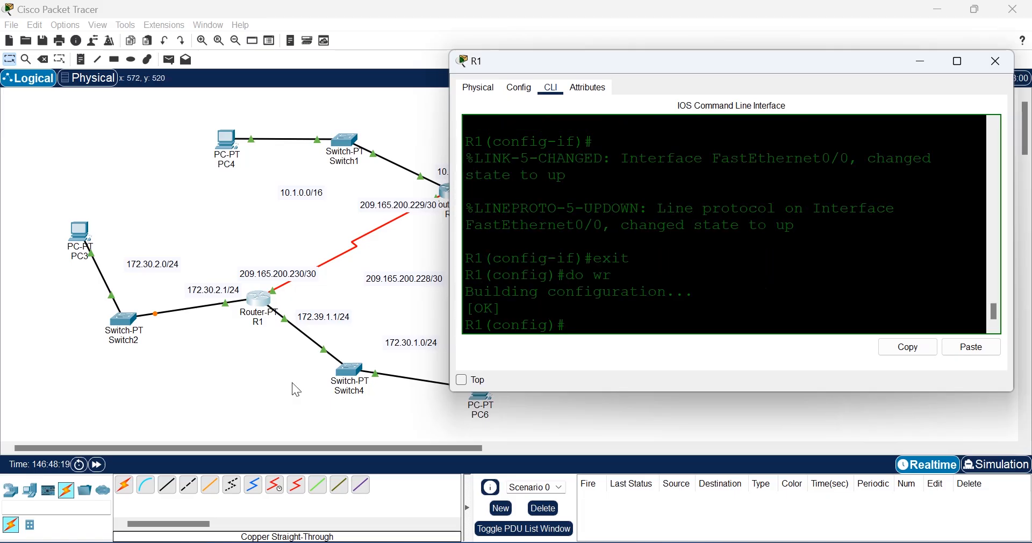
click(268, 393)
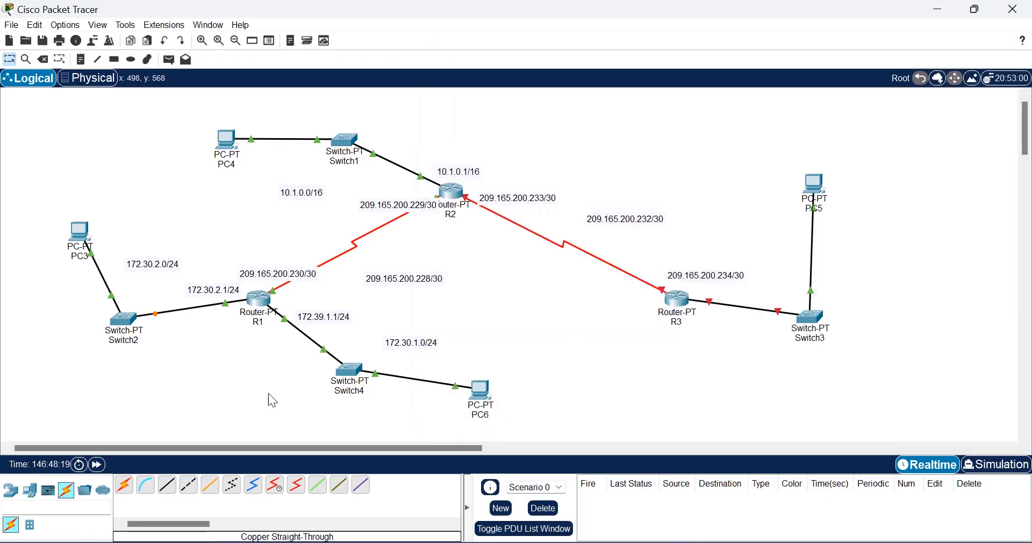
Step: Open R3's command line and enter Serial2/0 interface configuration
click(680, 299)
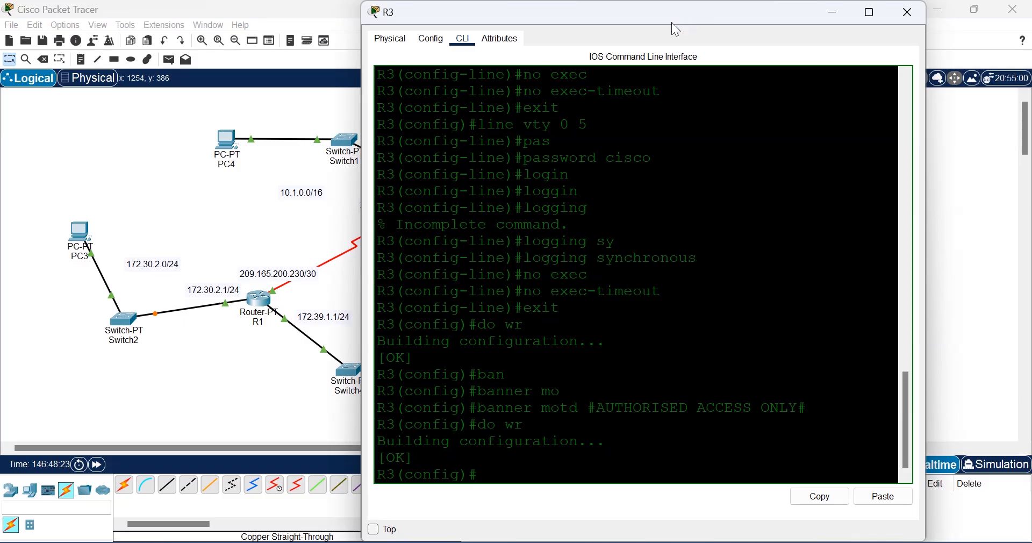
drag(657, 2, 349, 47)
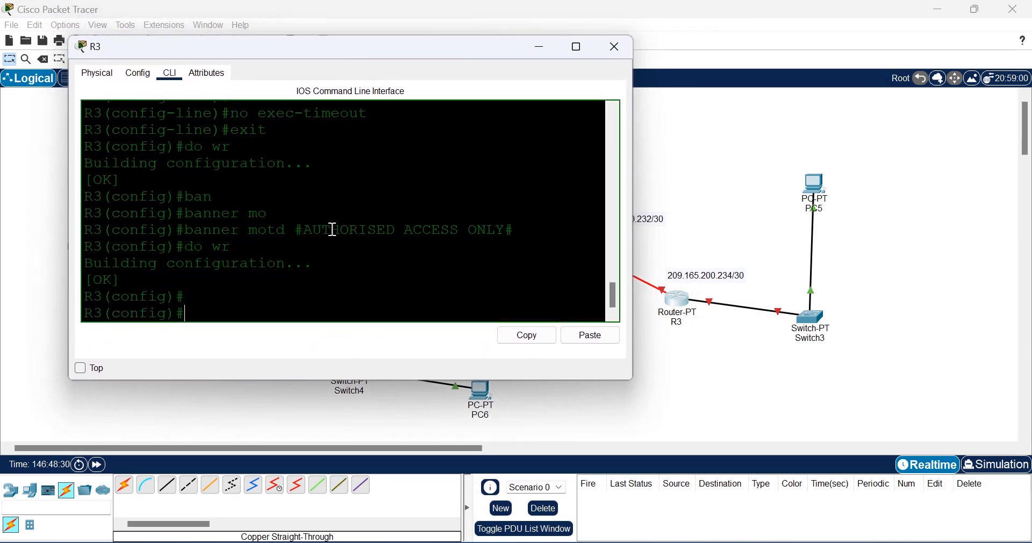
click(722, 411)
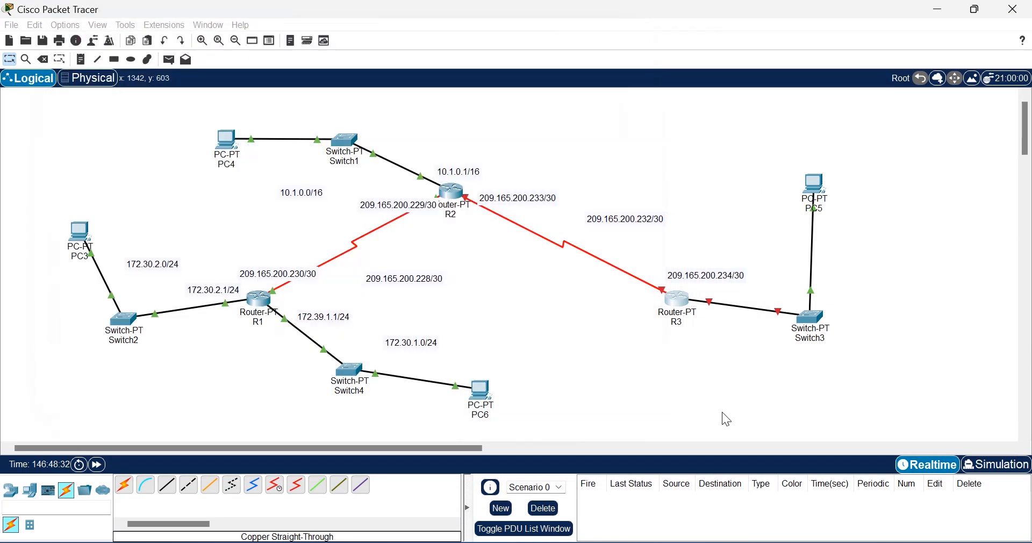
click(675, 301)
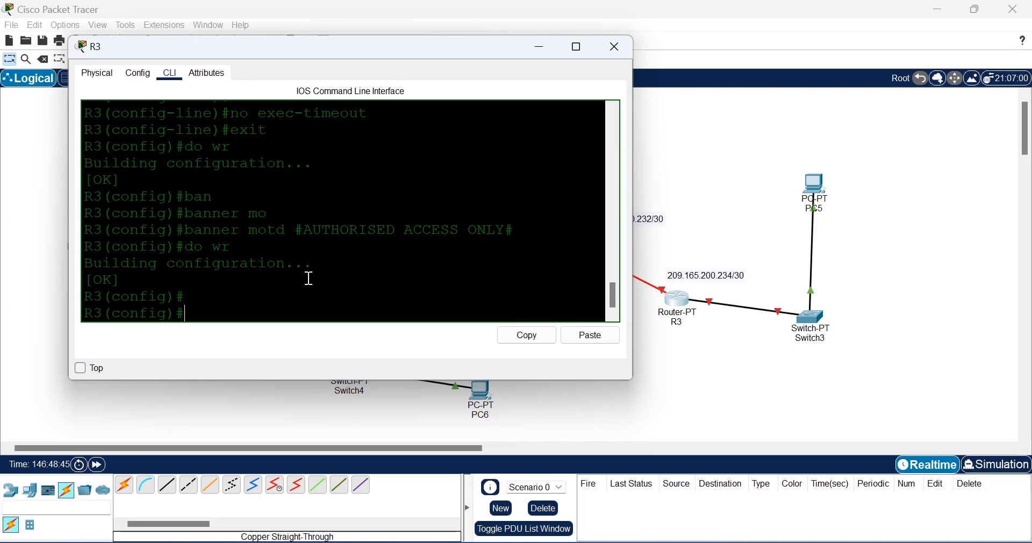
text(inter)
key(Tab)
text(se)
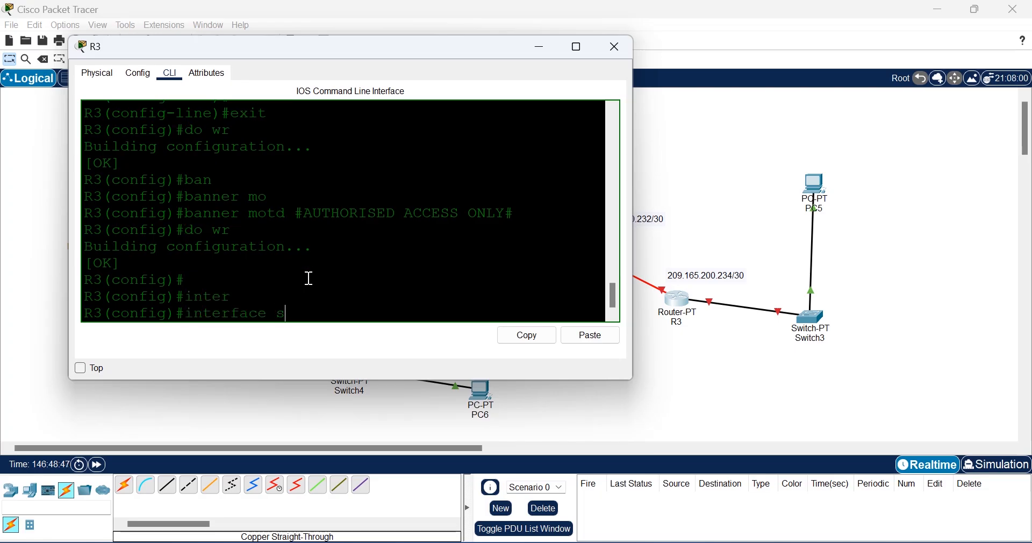
key(Tab)
text(2/0)
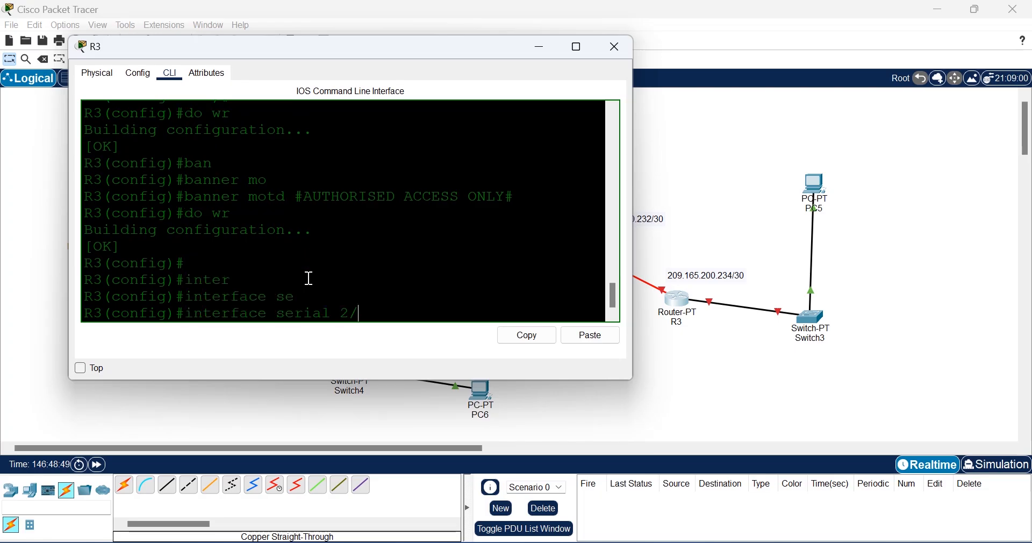
key(Return)
Step: Assign 209.165.200.234 255.255.255.252 to Serial2/0, enable it, and exit
text(ip ad)
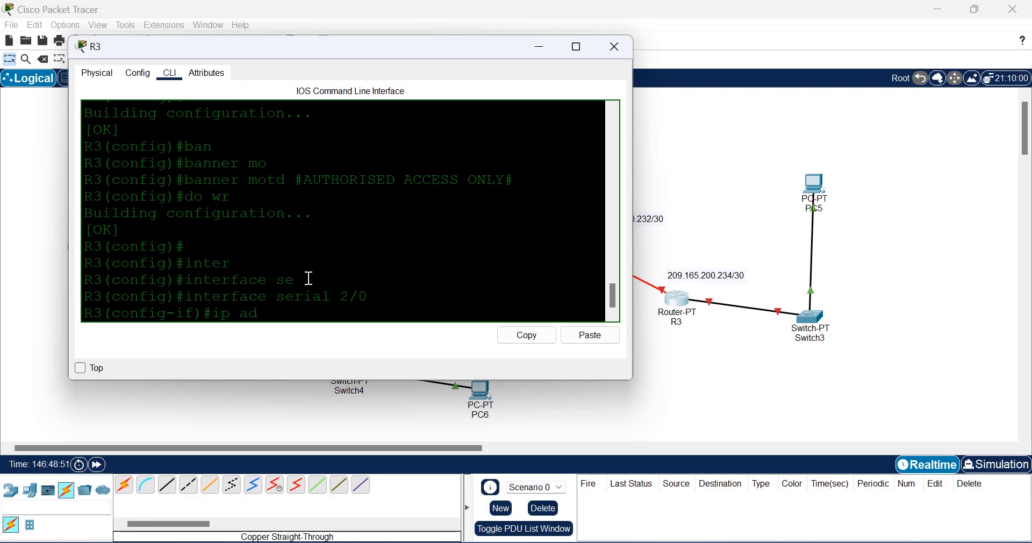
key(Tab)
text(2)
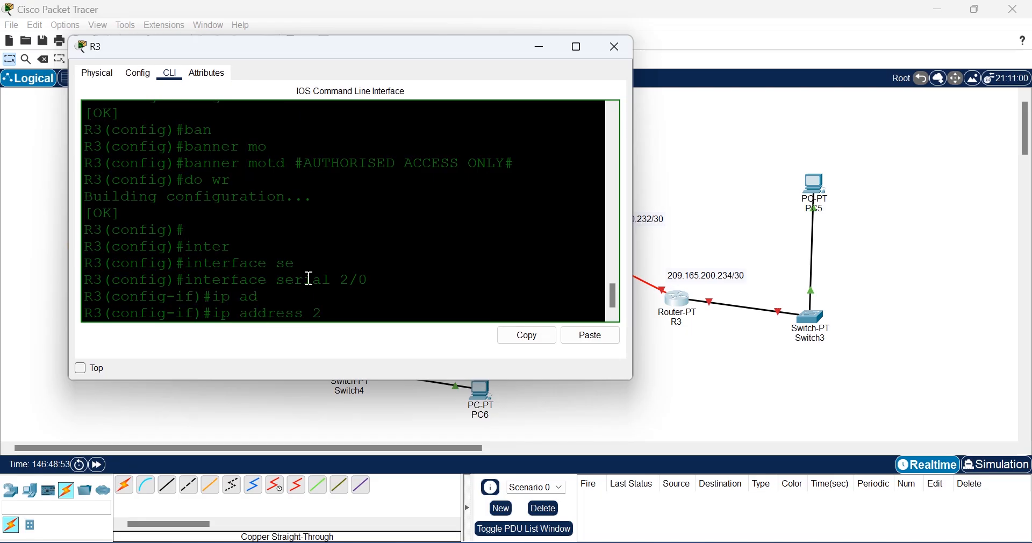
text(09.16)
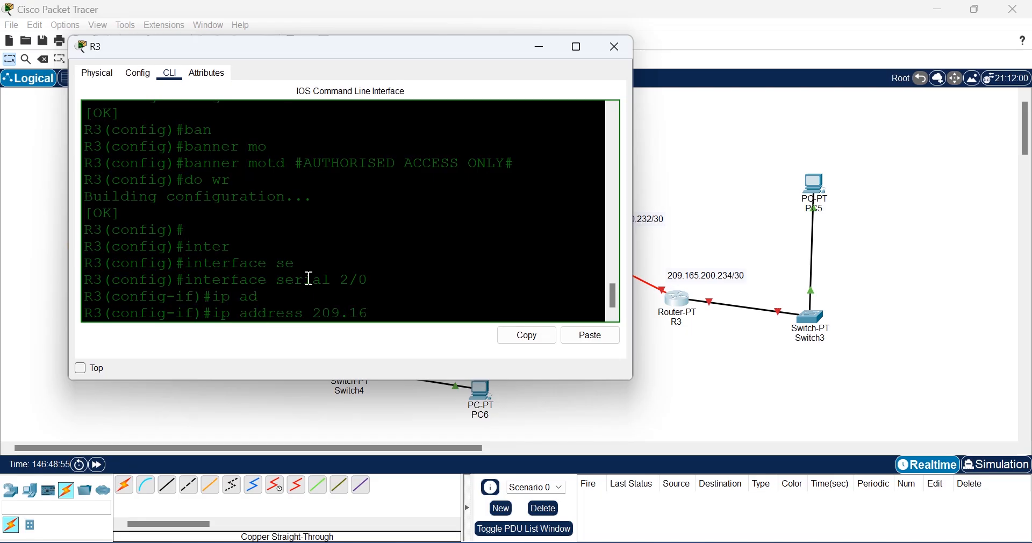
text(5.200.23)
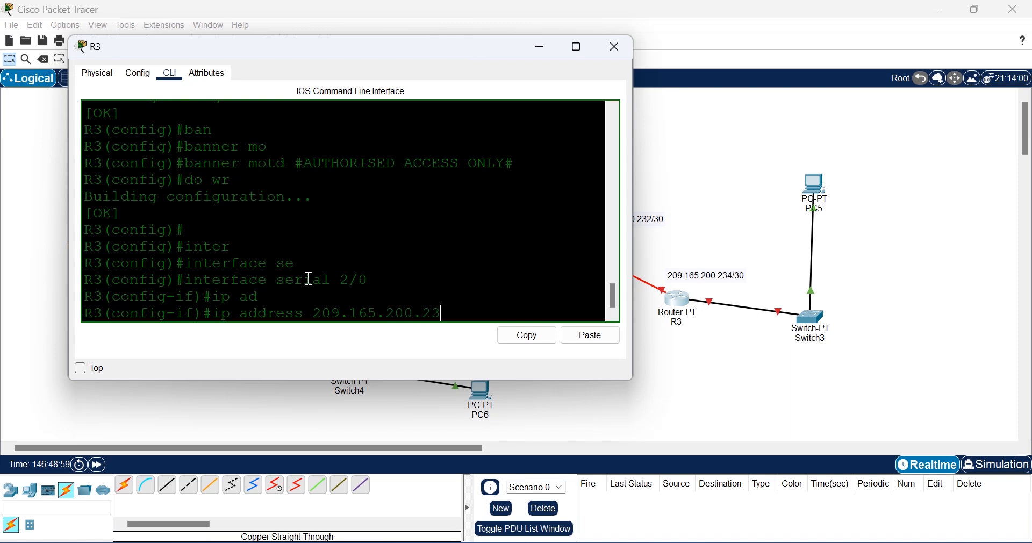
text(4 255.255.255.252)
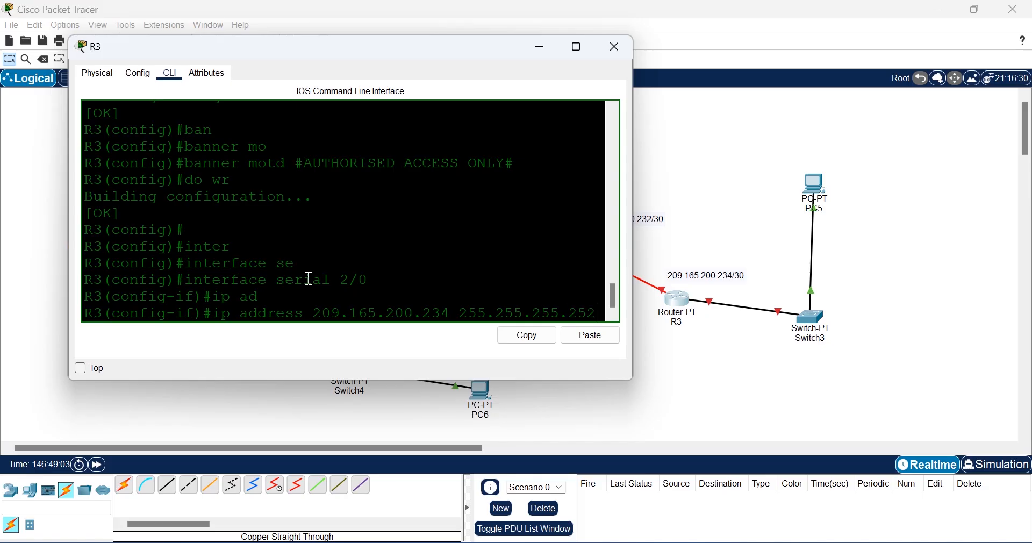
key(Return)
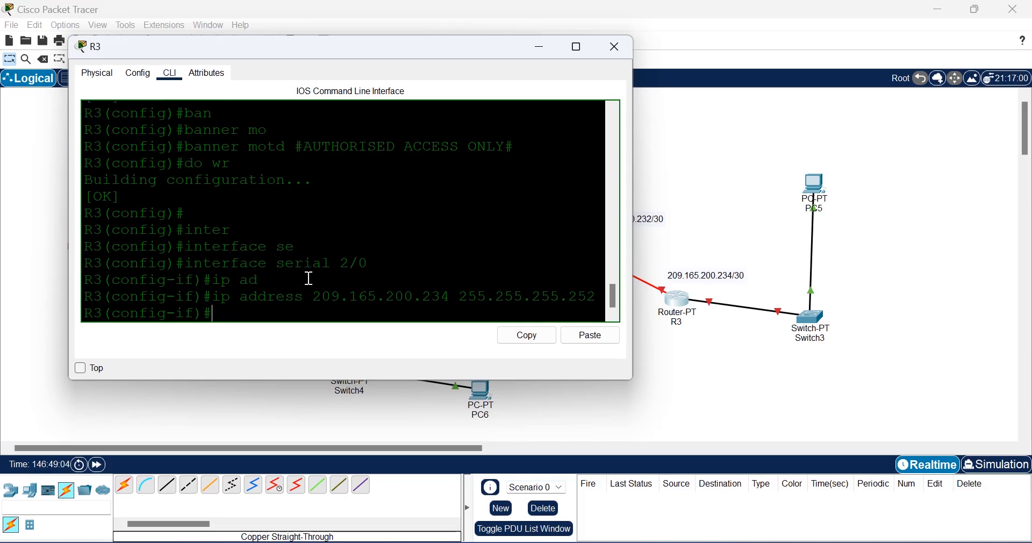
text(no shut)
key(Return)
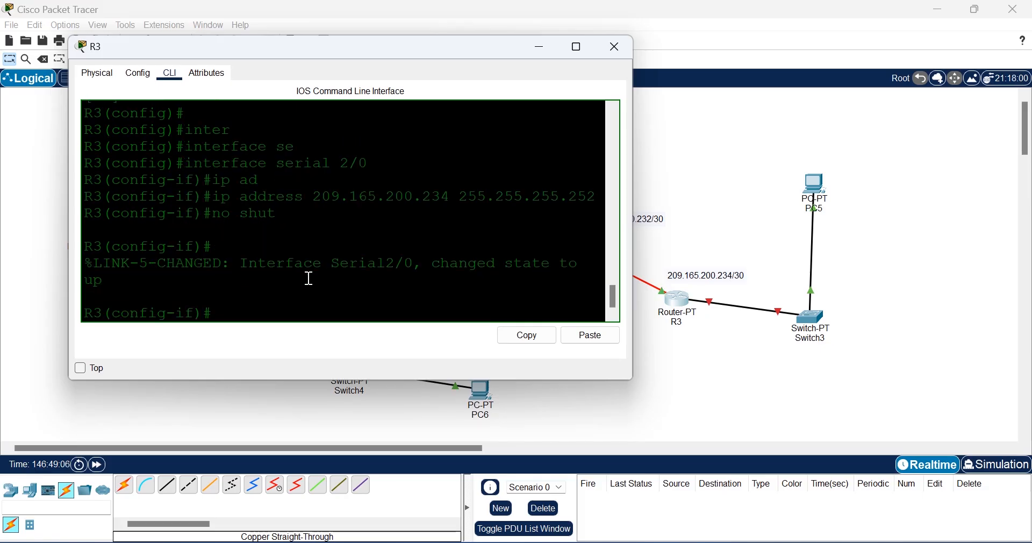
text(exit)
key(Return)
key(Return)
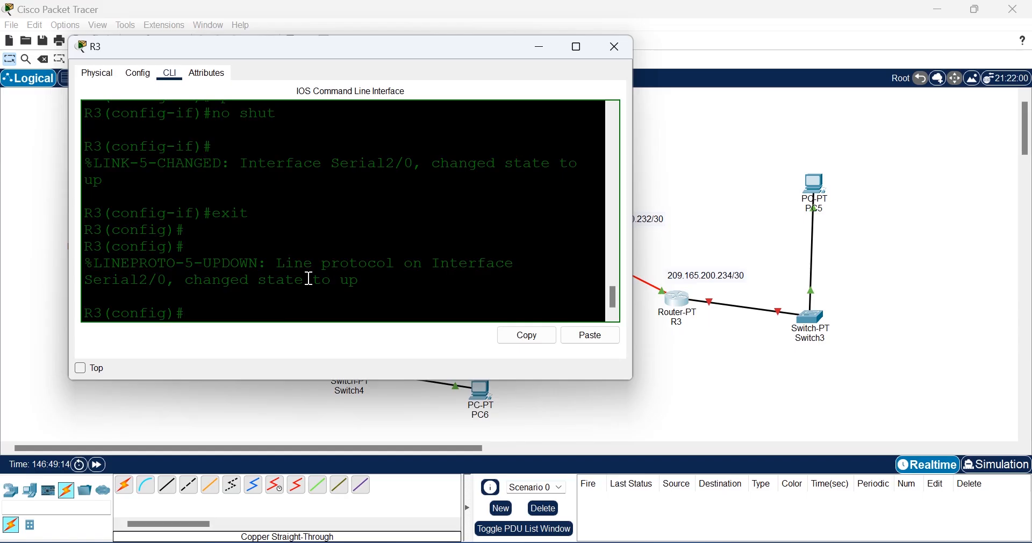
Step: Place a 192.168.2.0/24 note below the R3–Switch3 link
click(720, 337)
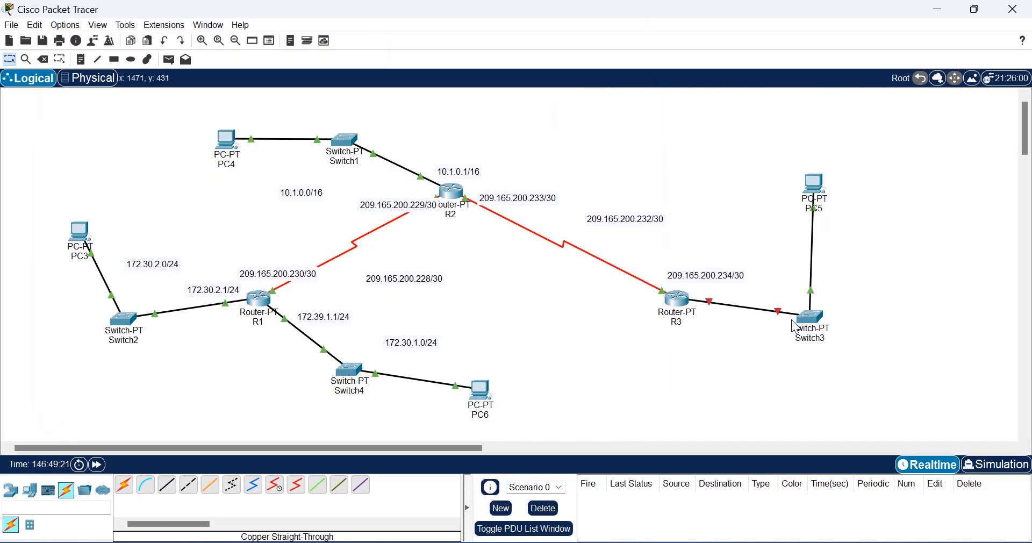
mouse_move(797, 328)
key(n)
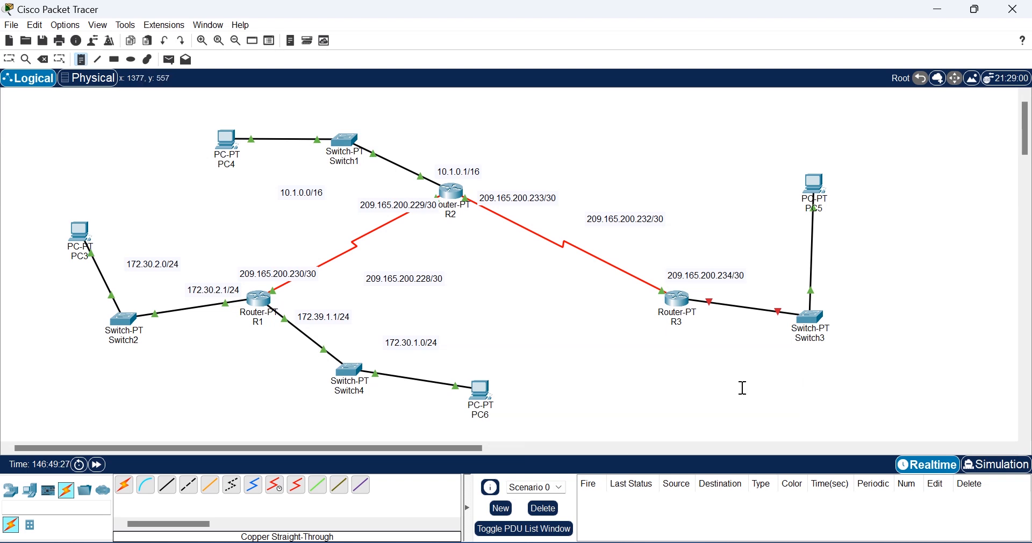
click(723, 354)
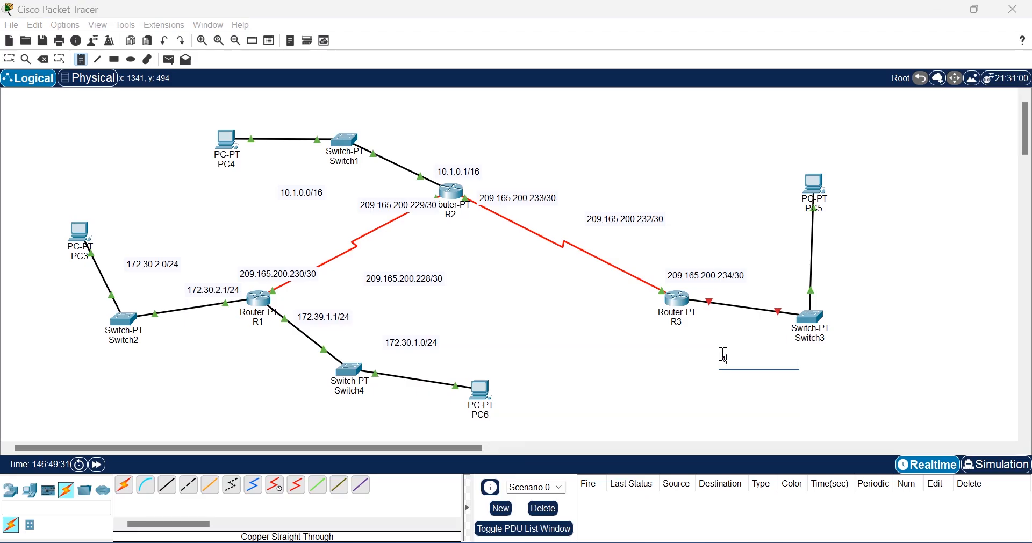
text(192.168.2.0/24)
Step: Add a 192.168.2.1/24 note for R3's side and reopen R3's CLI
click(710, 318)
text(192.)
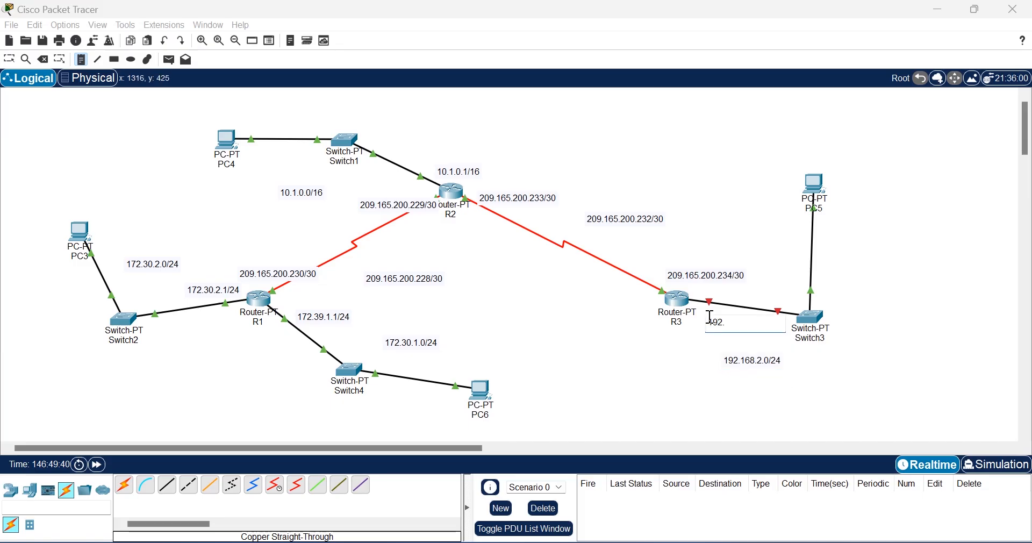
text(168.2.1/24)
click(701, 378)
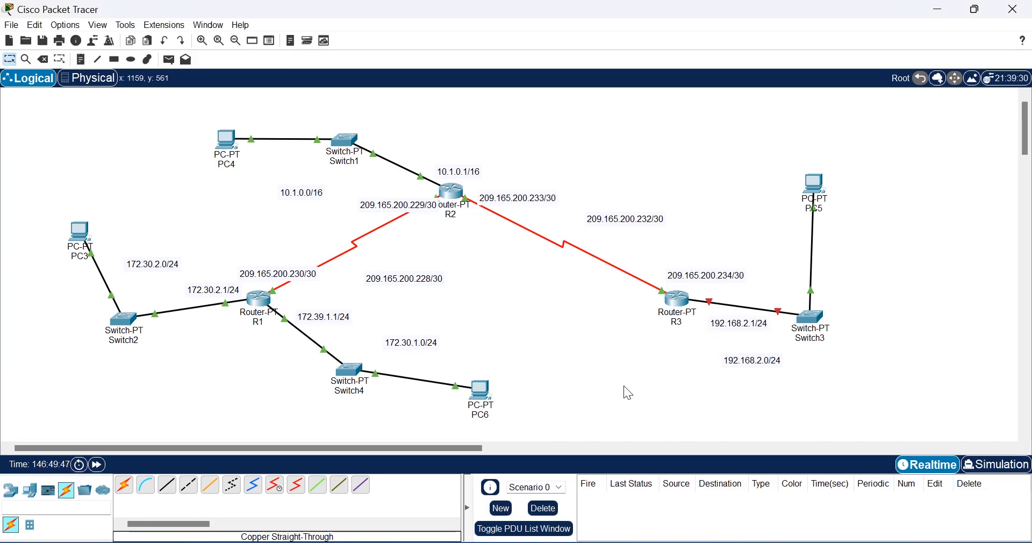
click(685, 308)
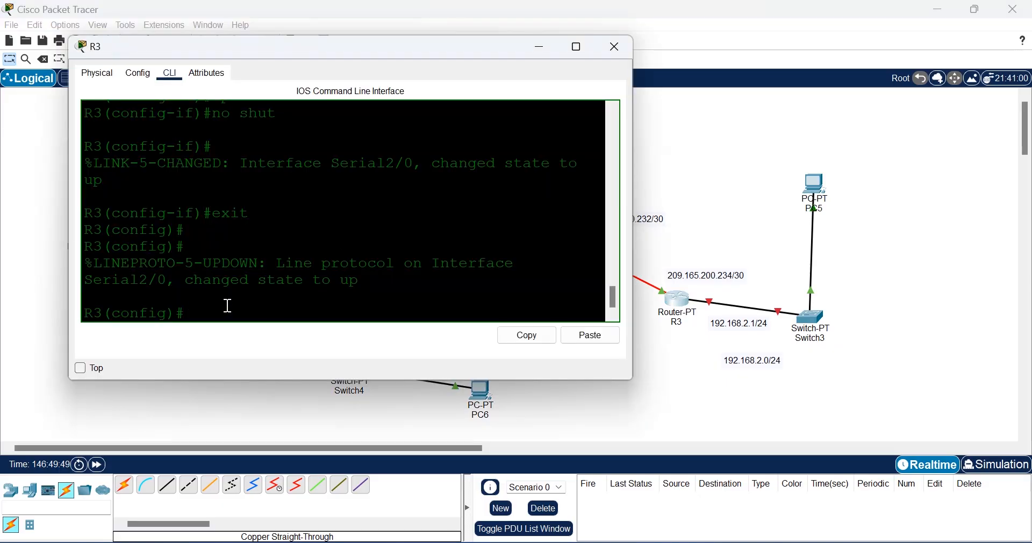
Step: Assign 192.168.2.1 255.255.255.0 to R3's FastEthernet0/0
click(685, 348)
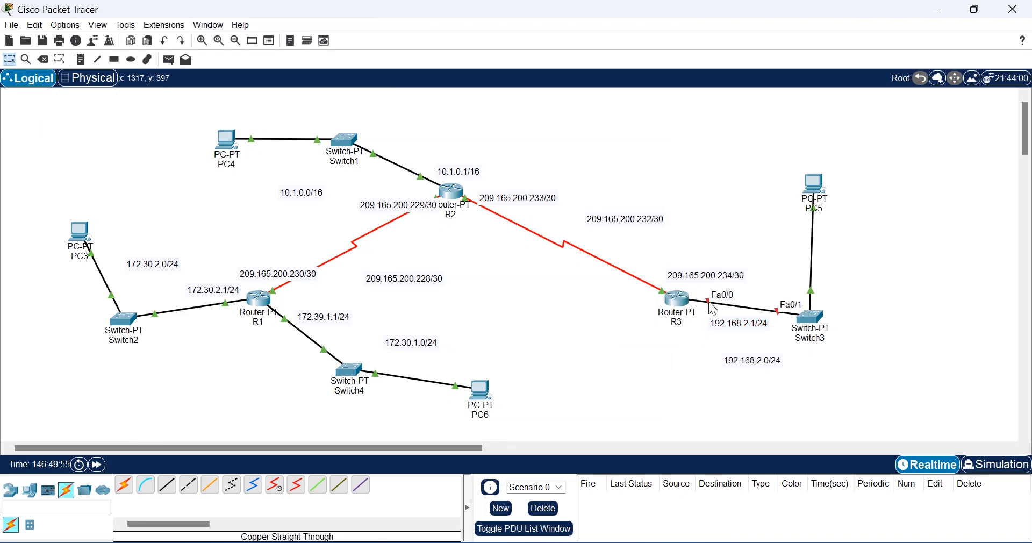
click(681, 305)
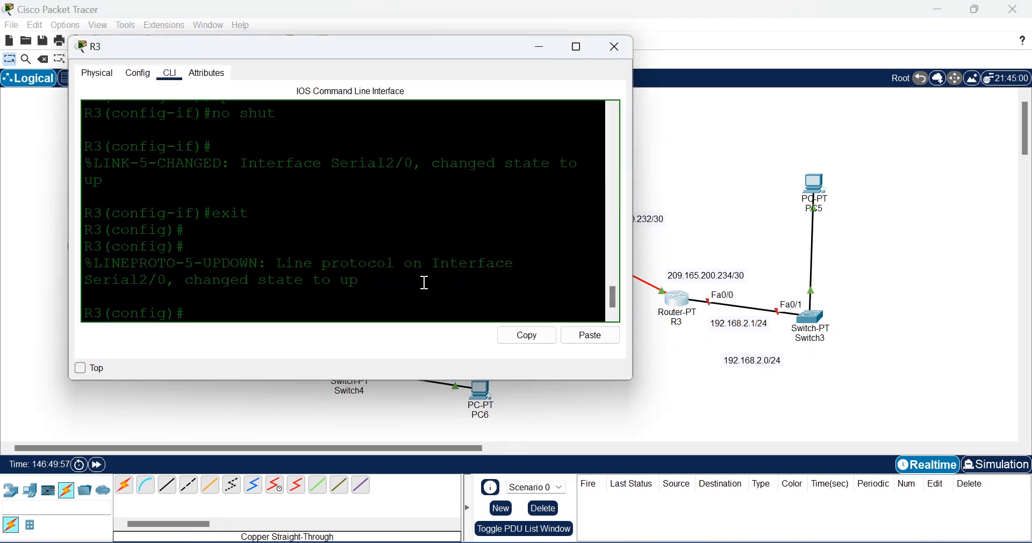
text(inter)
key(Tab)
text(fas)
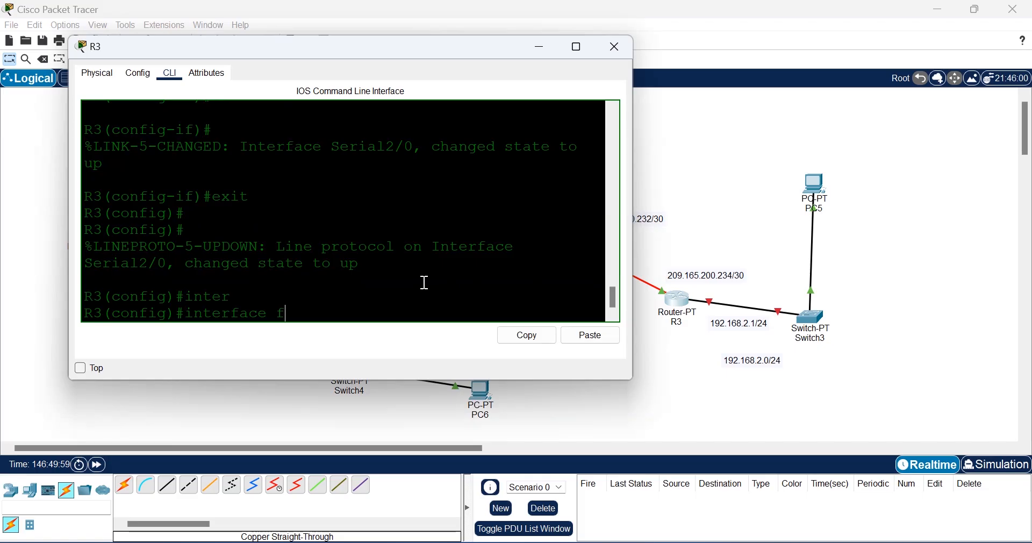
key(Tab)
text(0/0)
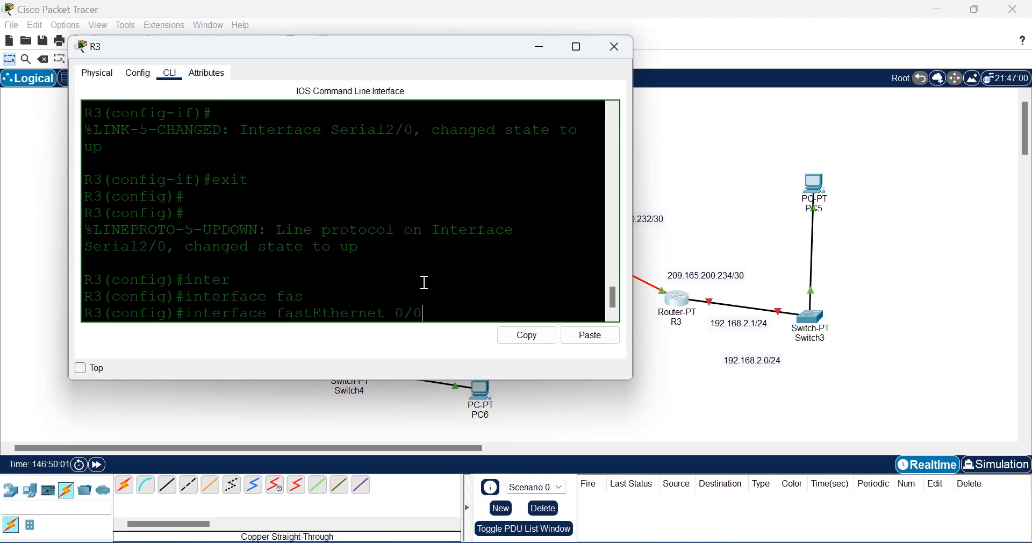
key(Return)
text(ip add)
key(Tab)
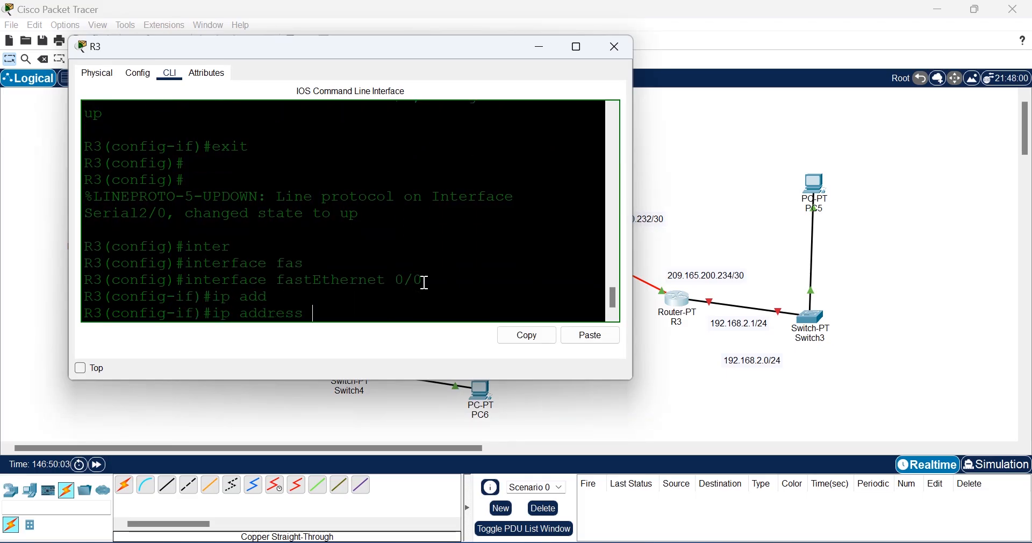
text(192.168)
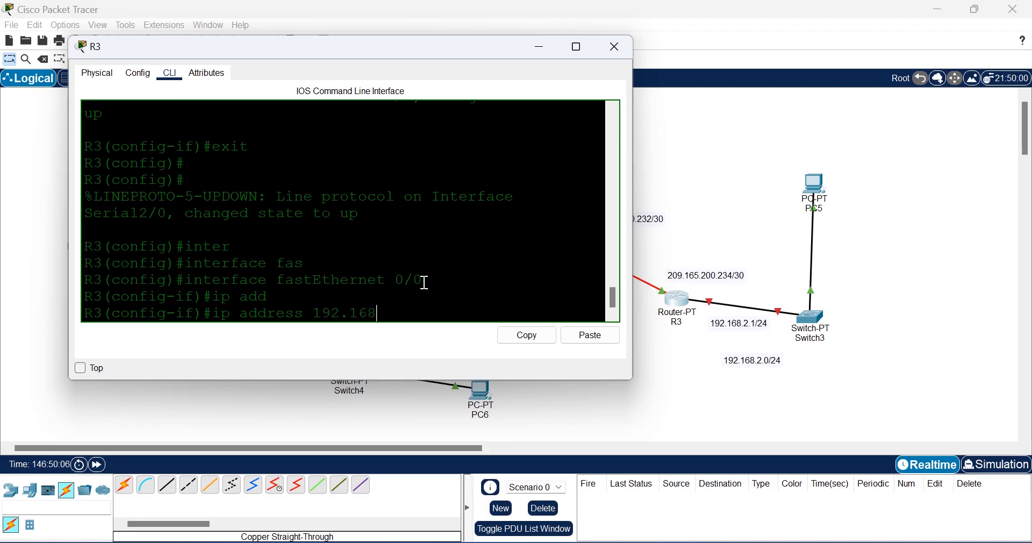
text(.2.1 255.255.255.0)
key(Return)
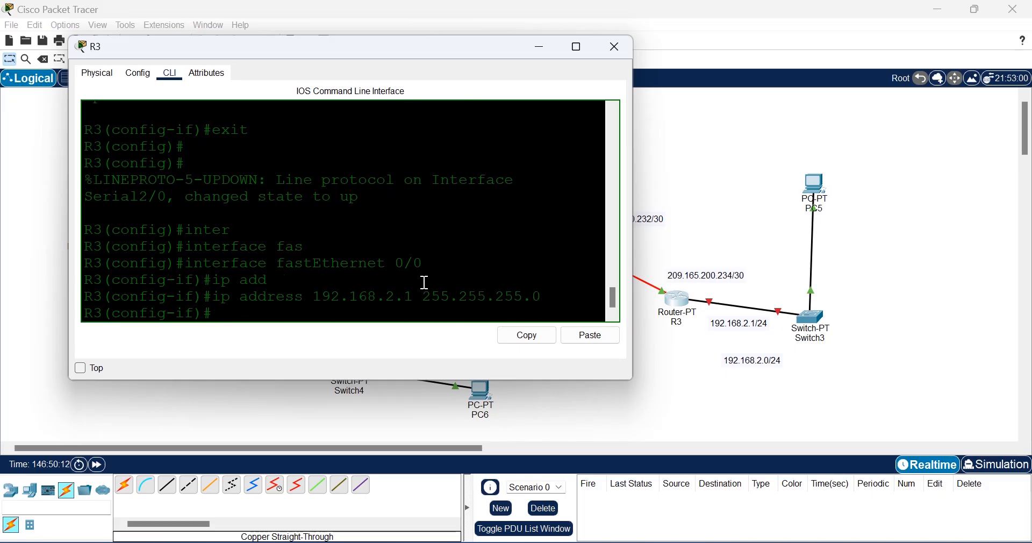
Step: Bring FastEthernet0/0 up, save R3's configuration with do wr, and return to the topology
text(no shut)
key(Return)
text(exit)
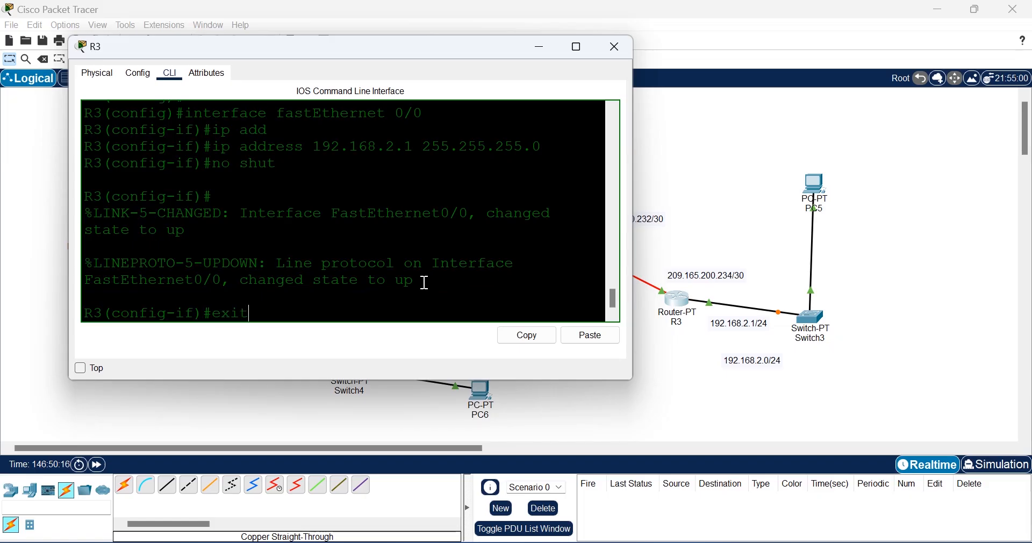
key(Return)
text(do w)
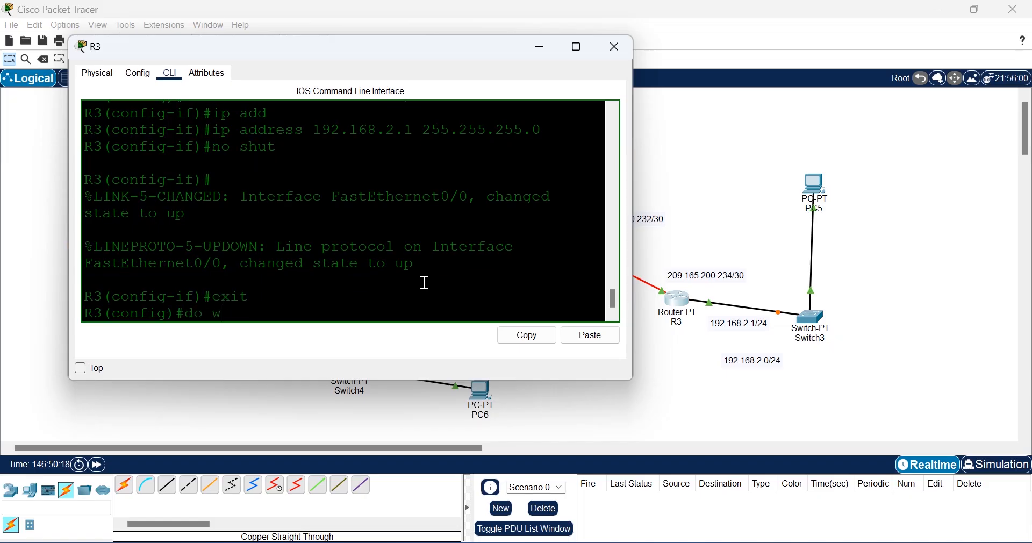
text(r)
key(Return)
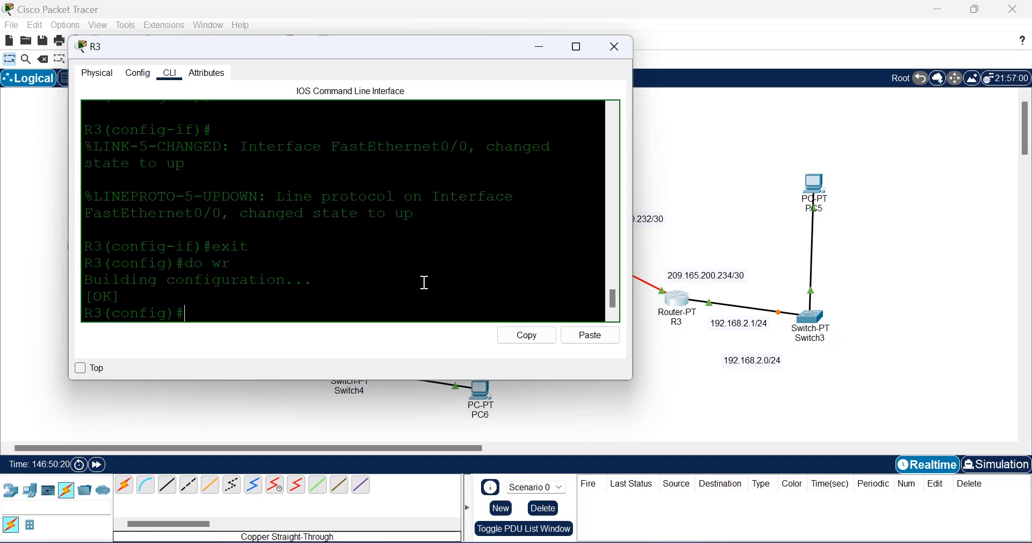
click(715, 396)
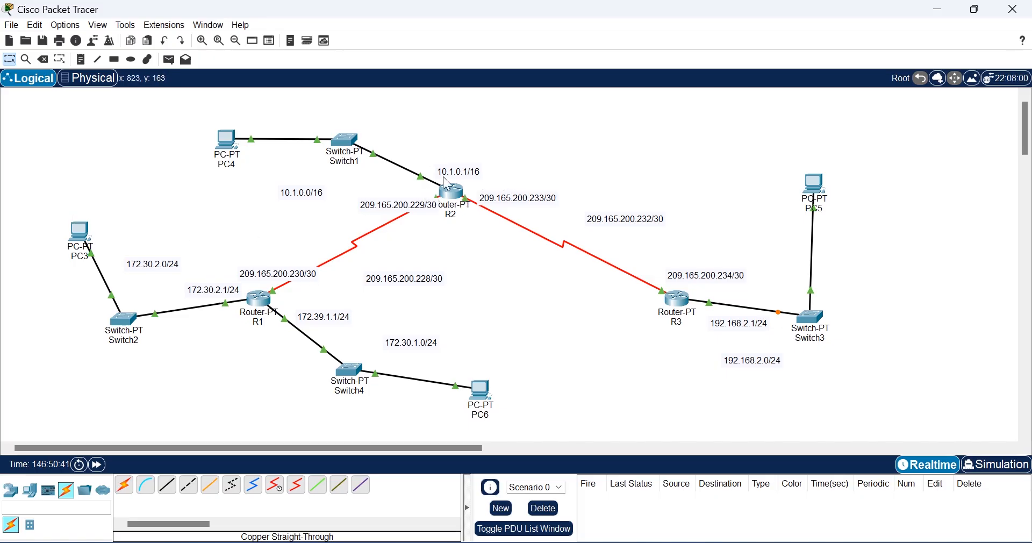
Step: Show R2's routing table and highlight its connected routes, including the 232 network
click(457, 193)
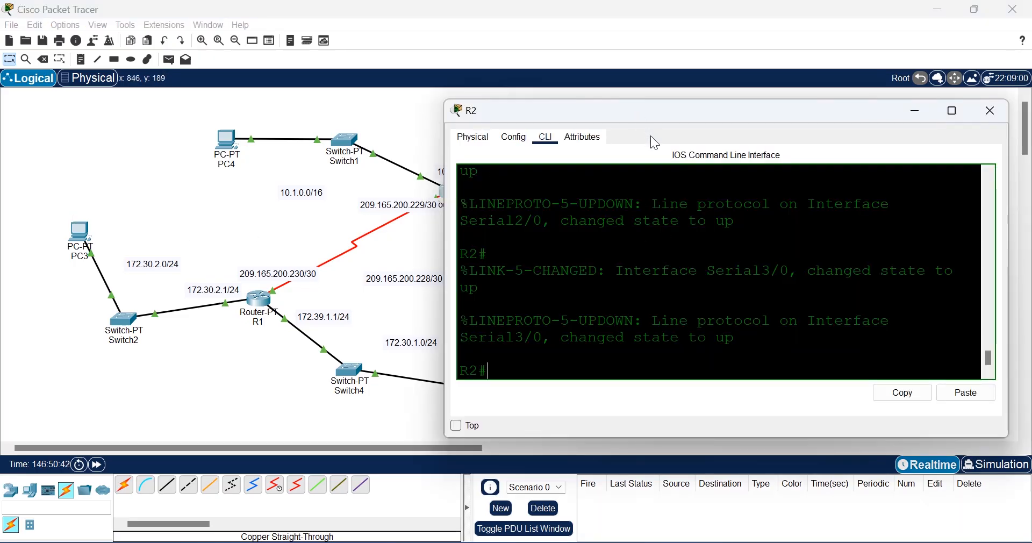
text(sh)
key(Tab)
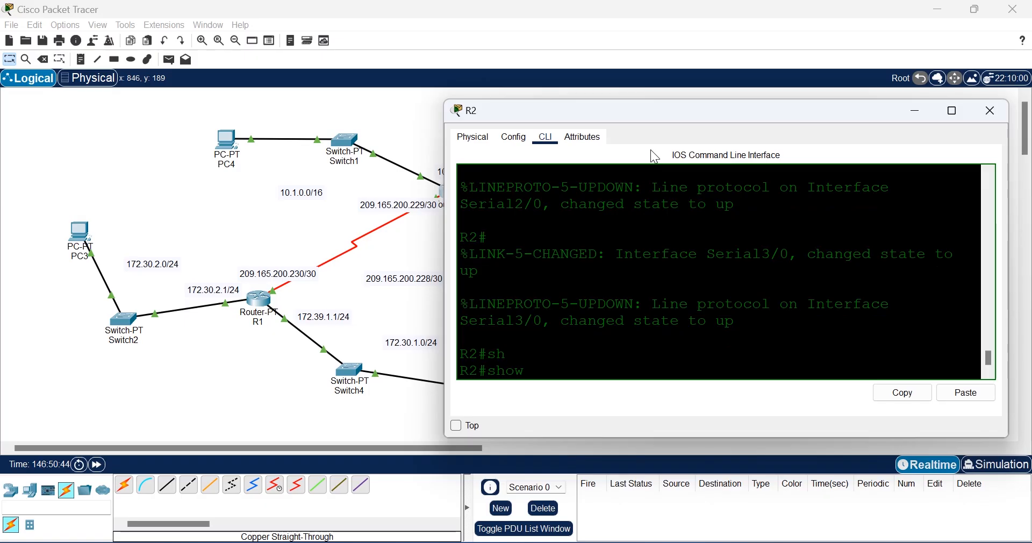
text(ip ro)
key(Return)
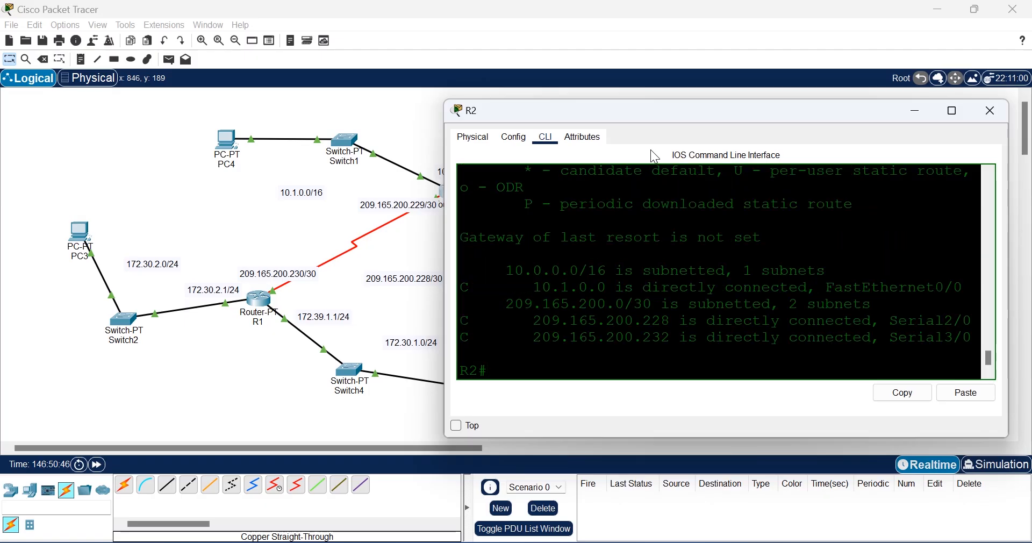
drag(490, 335, 463, 287)
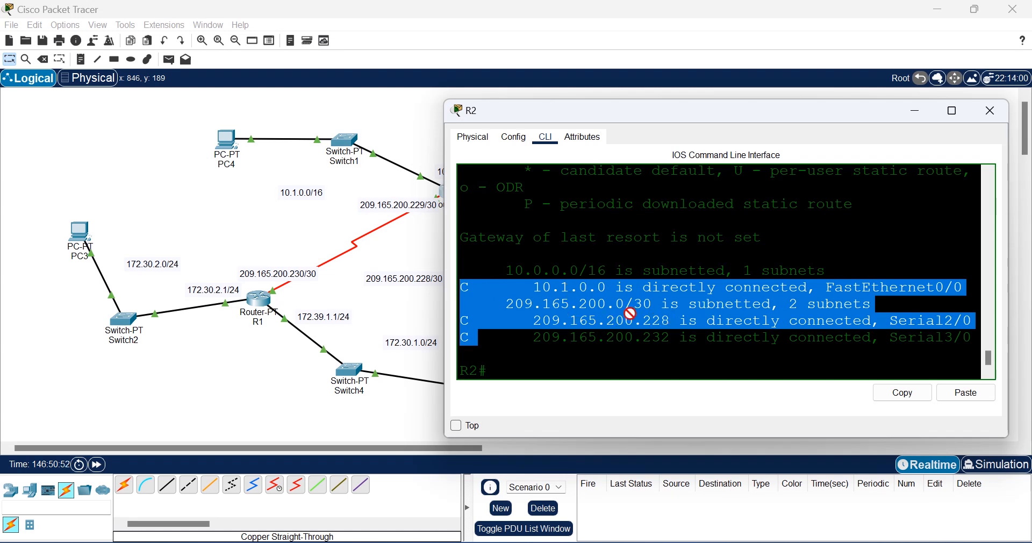
click(682, 342)
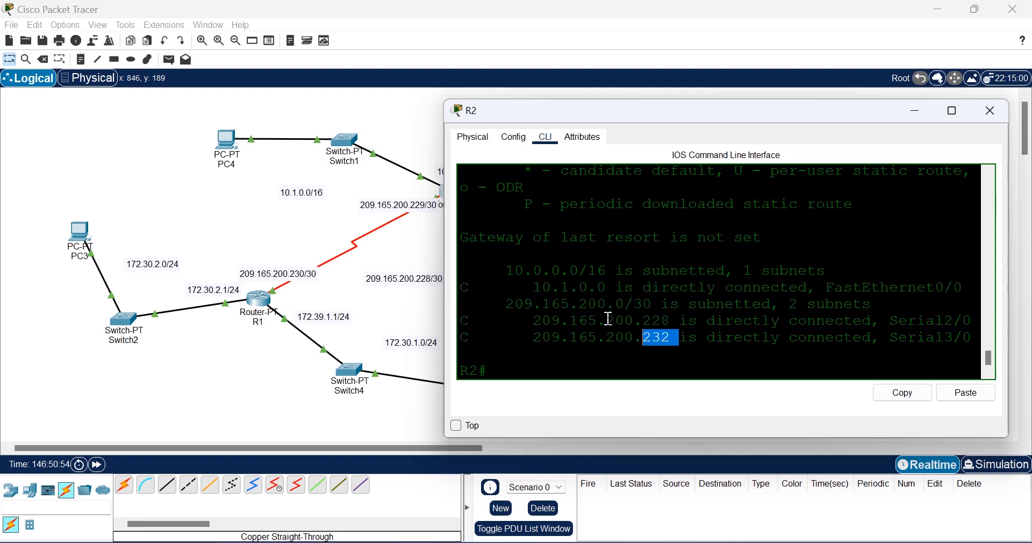
click(418, 225)
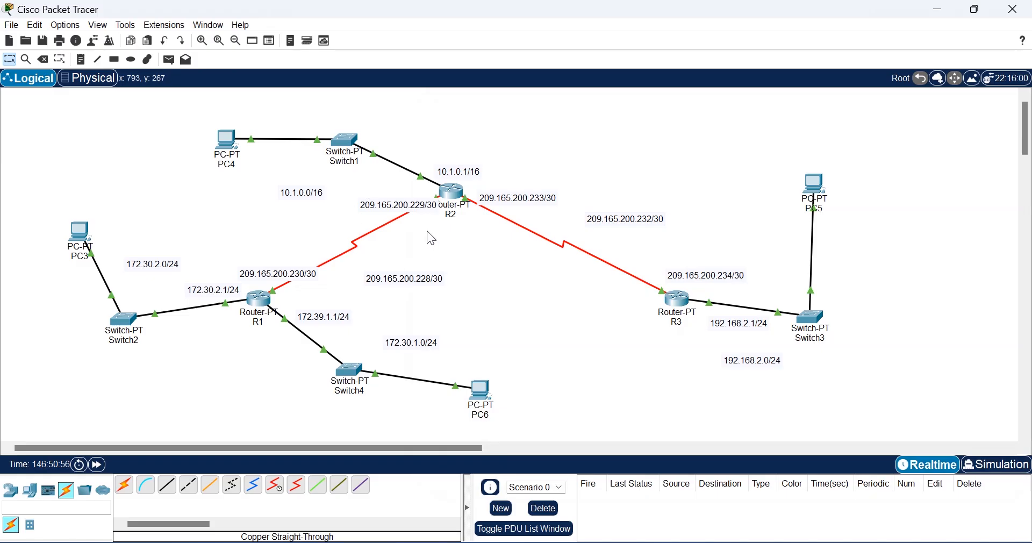
Step: Nudge the 10.1.0.0/16 network note slightly to the left
click(377, 279)
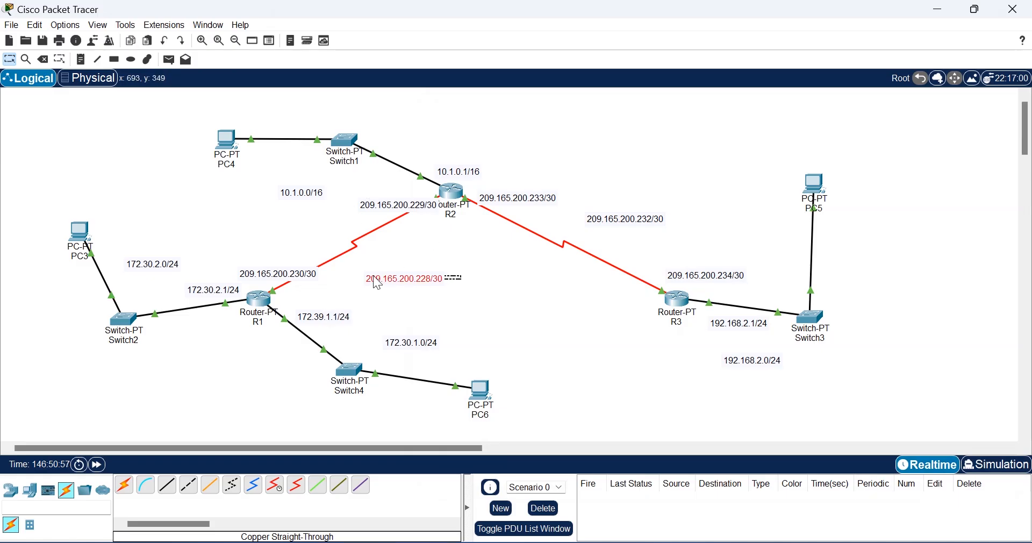
drag(329, 193, 302, 186)
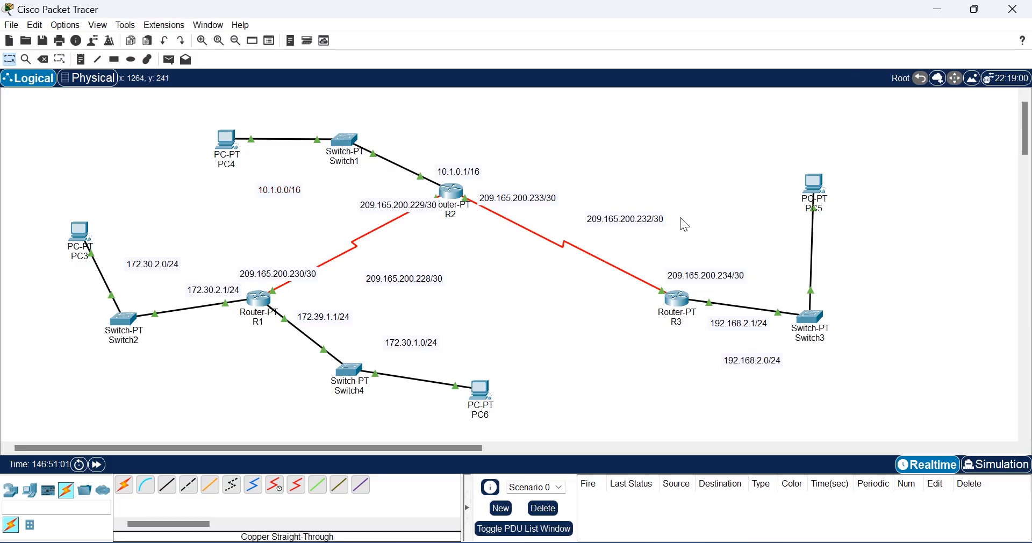
click(606, 220)
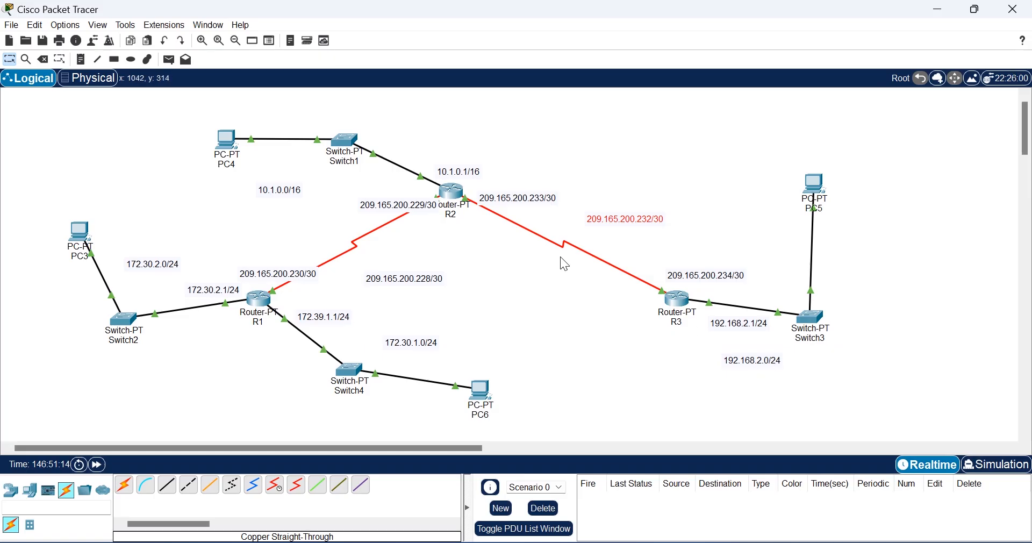
Step: Reopen R2's CLI and enter global configuration mode with configure terminal
click(458, 193)
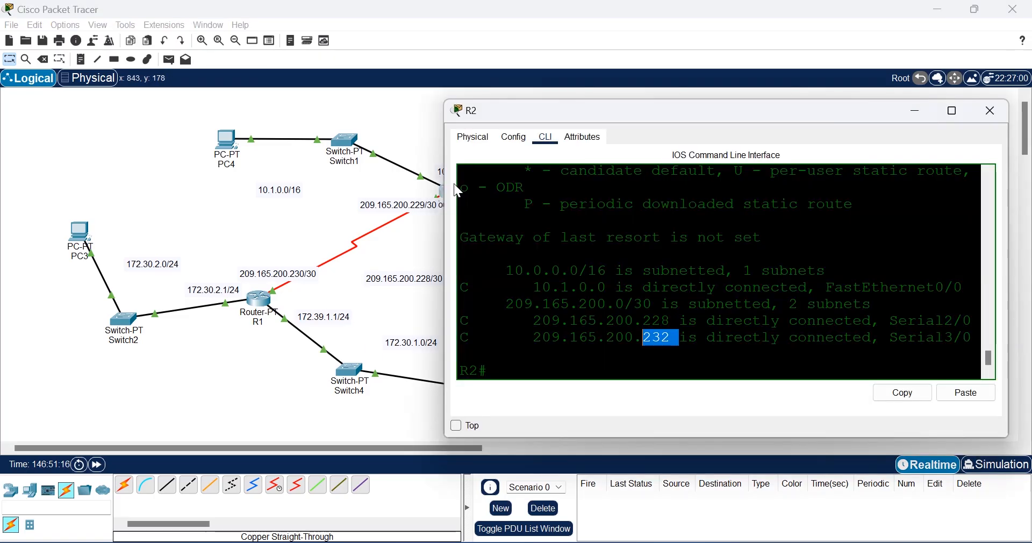
click(732, 340)
click(639, 363)
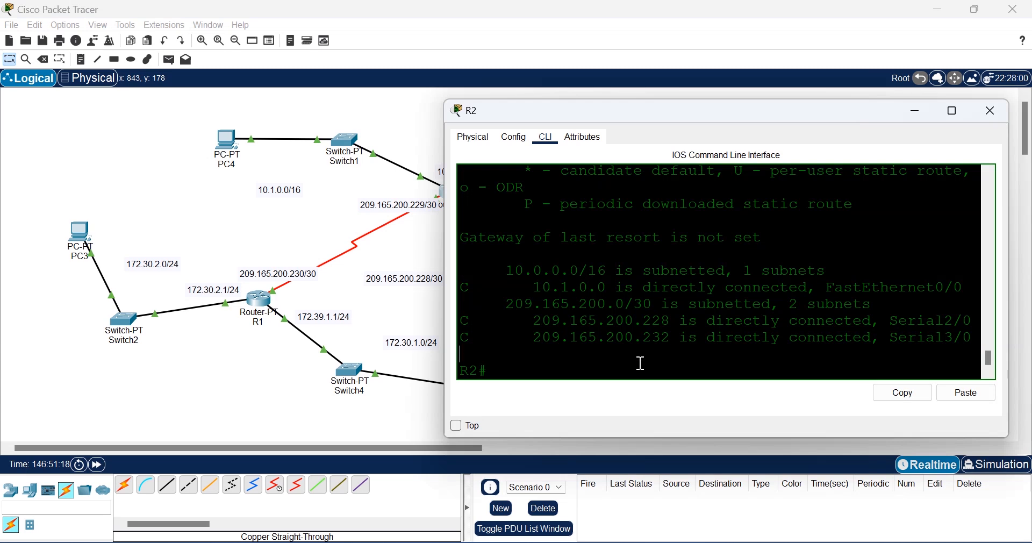
key(Return)
text(conf)
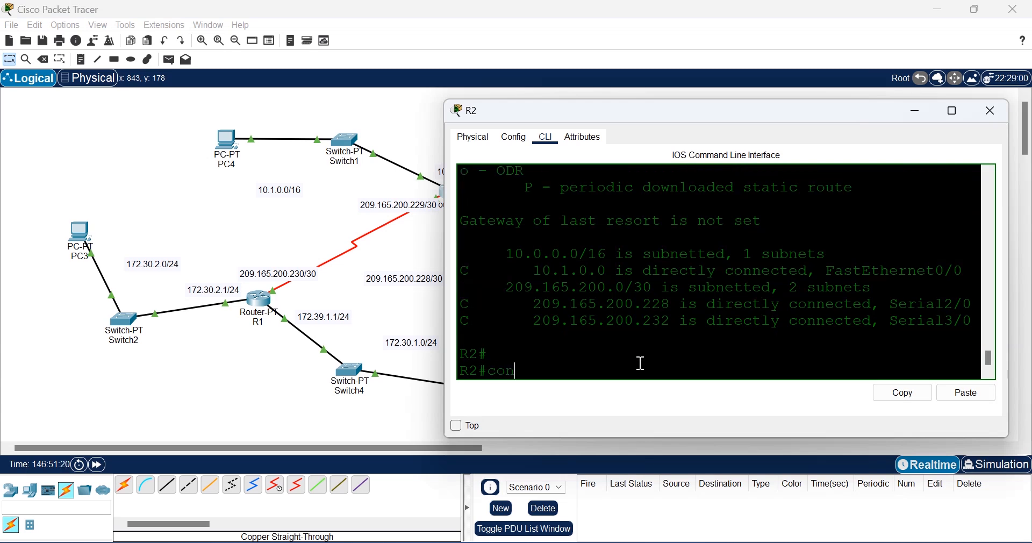
key(Tab)
text(t)
key(Return)
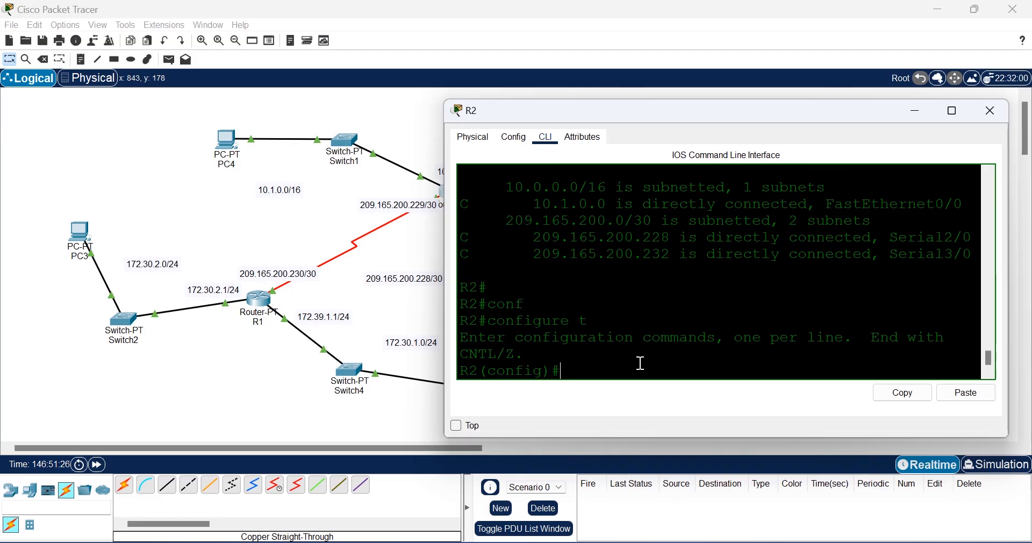
Step: Start router rip on R2 and set it to version 2
text(rou)
key(Tab)
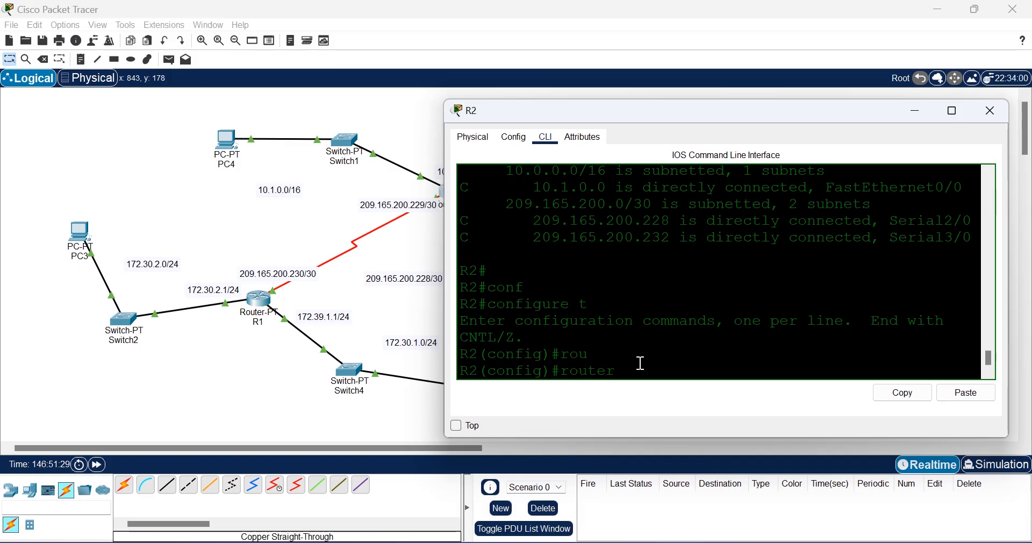
text(rip)
key(Tab)
key(Return)
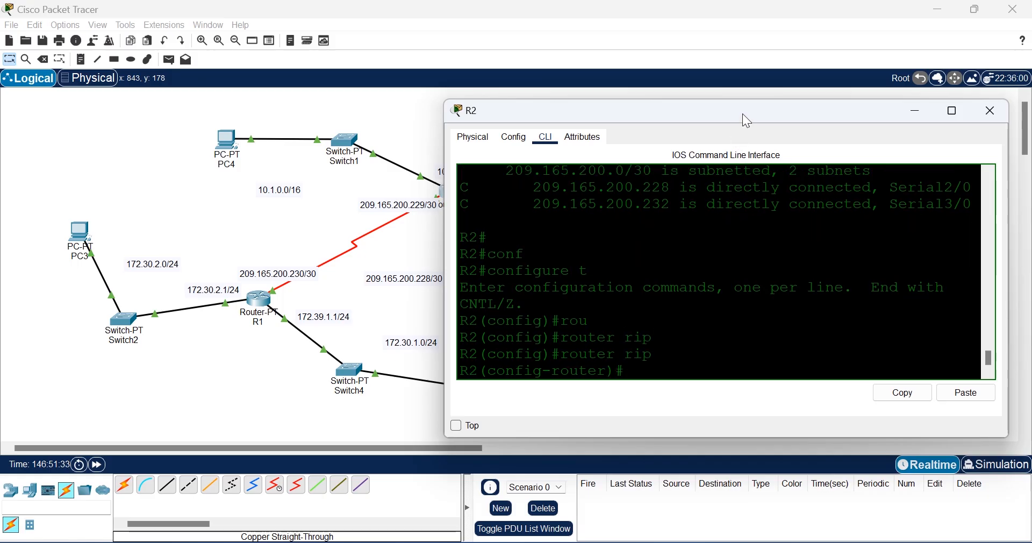
drag(743, 114, 741, 92)
text(ver)
key(Tab)
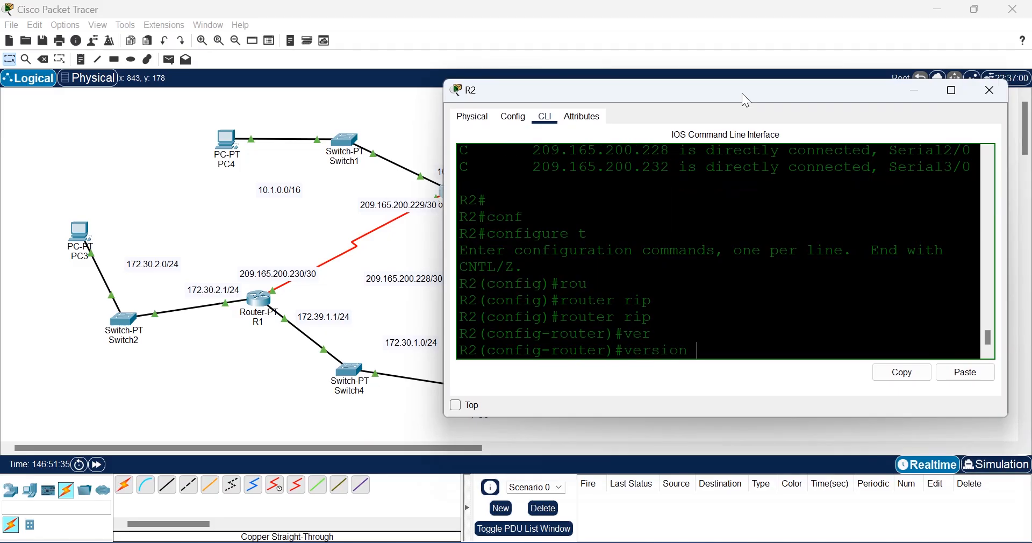
text(2)
key(Return)
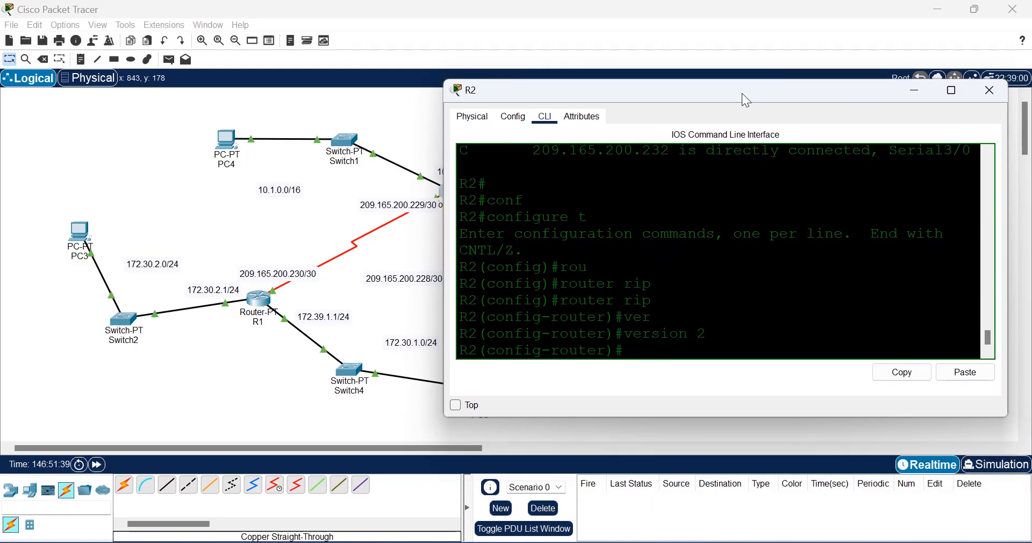
drag(742, 100, 736, 83)
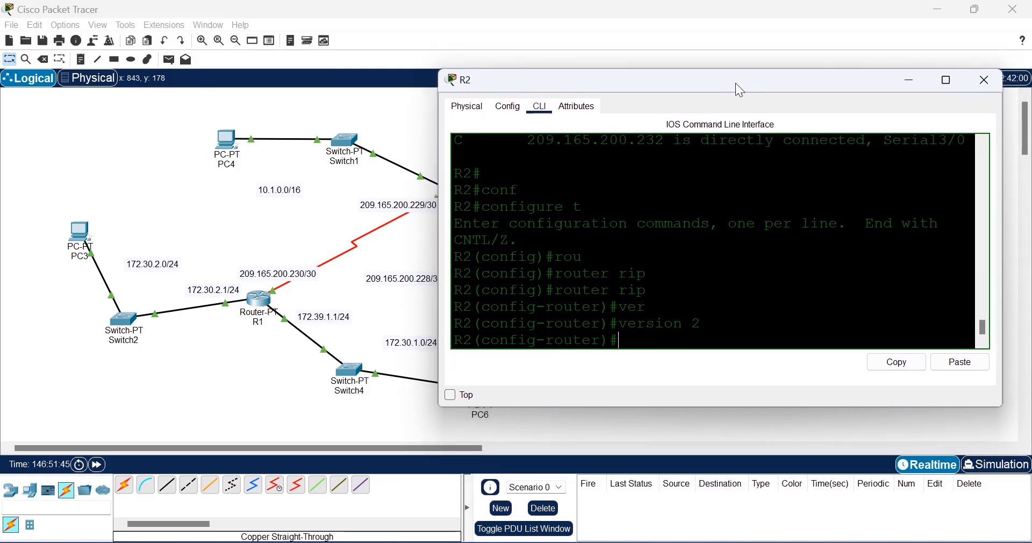
drag(737, 90, 840, 114)
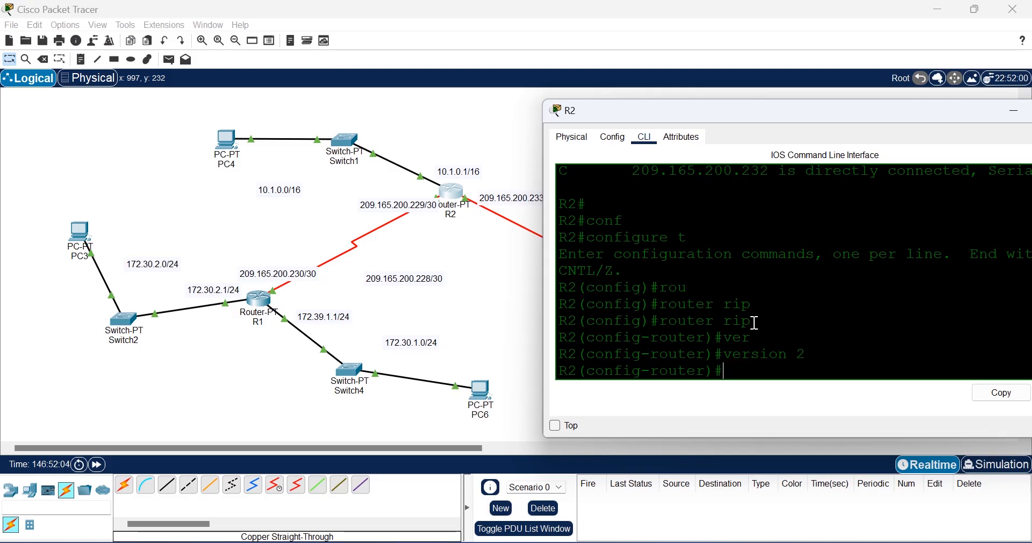
Step: Add RIP networks 209.165.200.228, 10.1.0.0 and 209.165.200.232 on R2
text(net)
key(Tab)
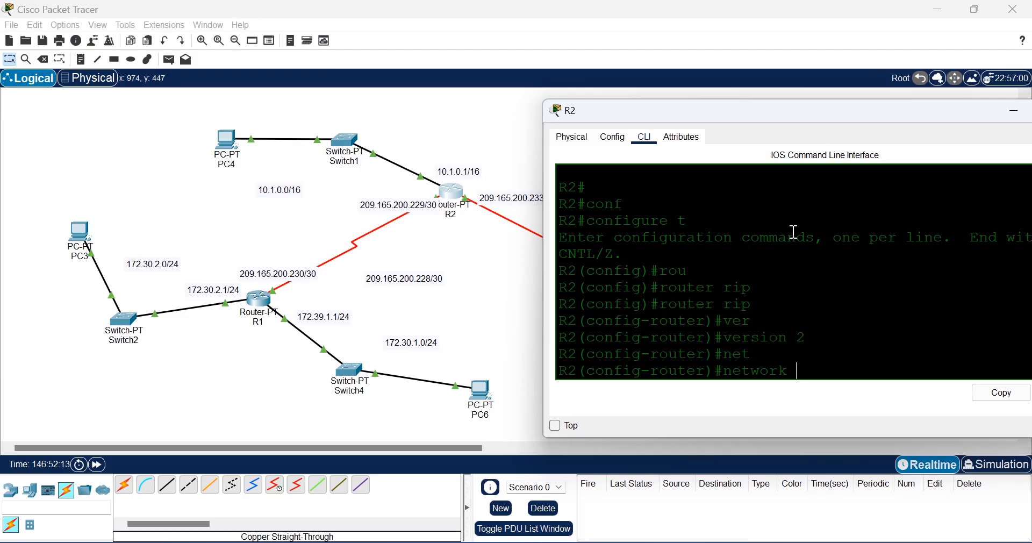
text(209.165.20)
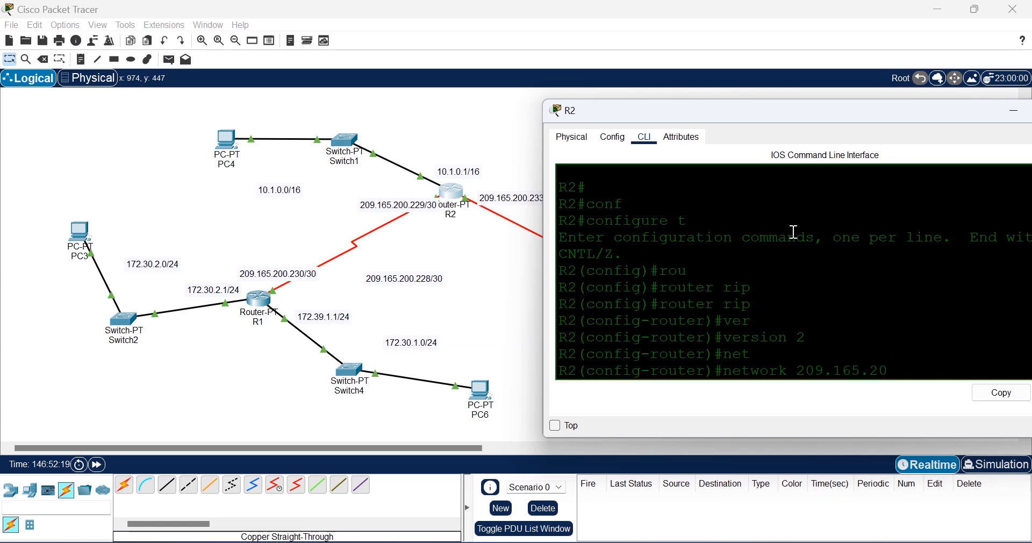
text(0.228)
drag(810, 119, 766, 100)
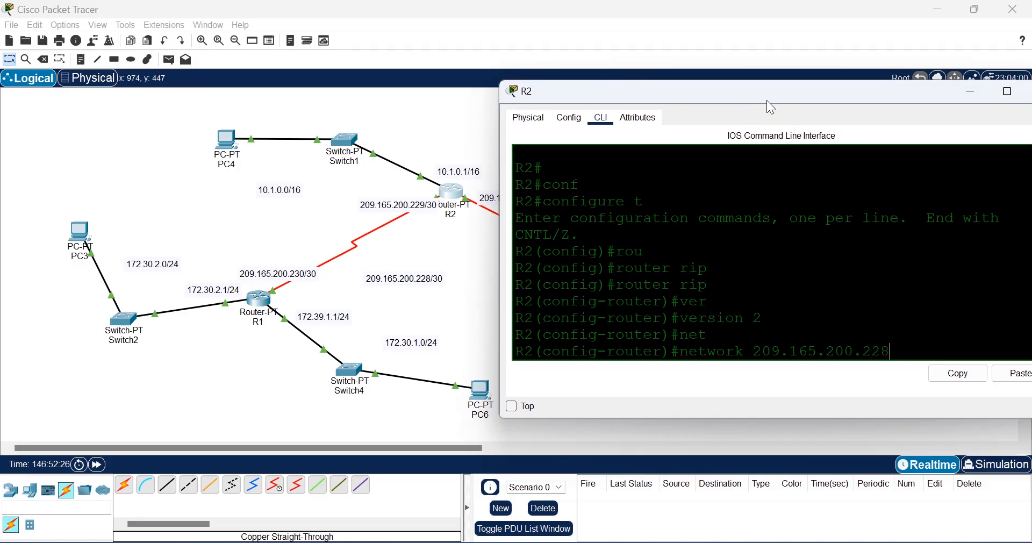
key(Return)
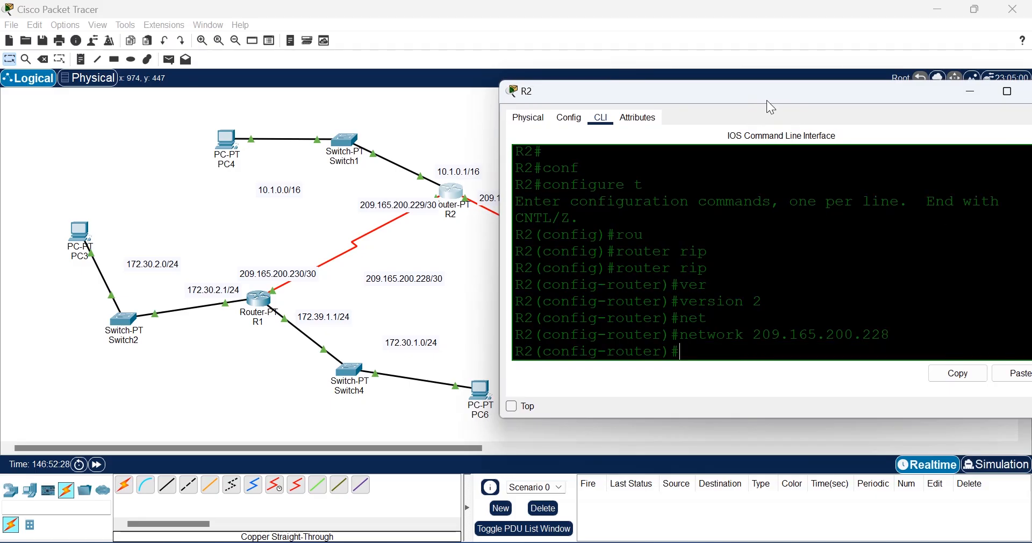
text(net)
key(Tab)
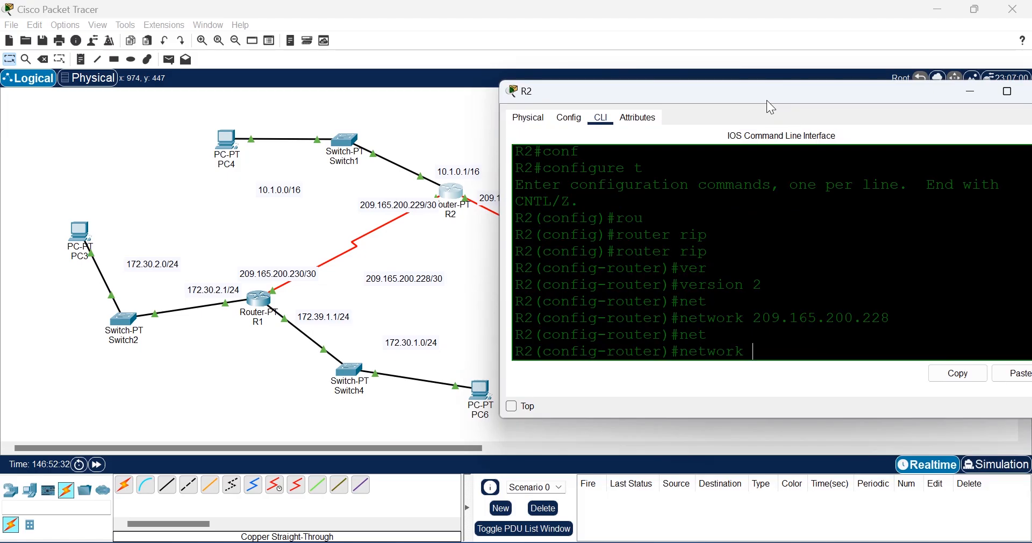
text(10.1.0.0)
key(Return)
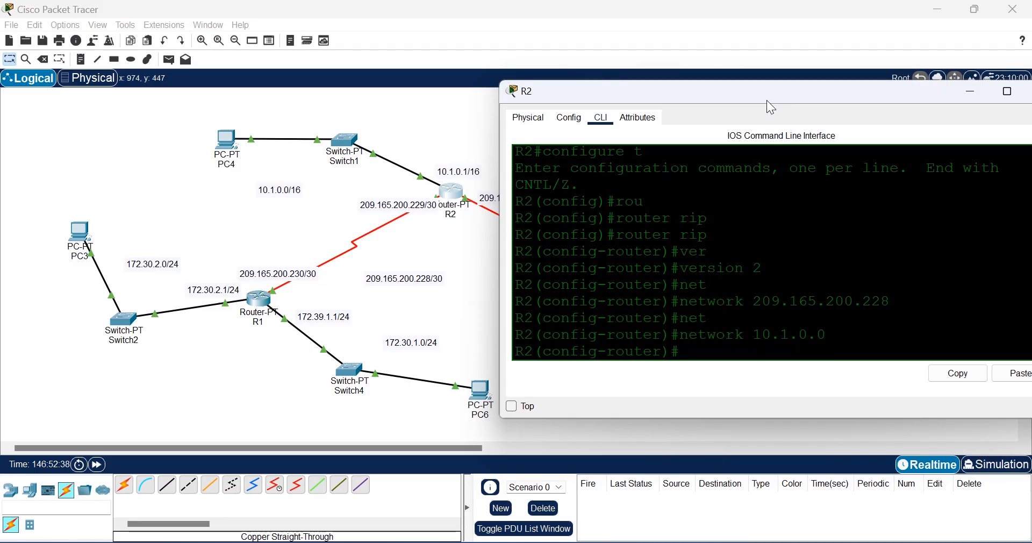
text(network)
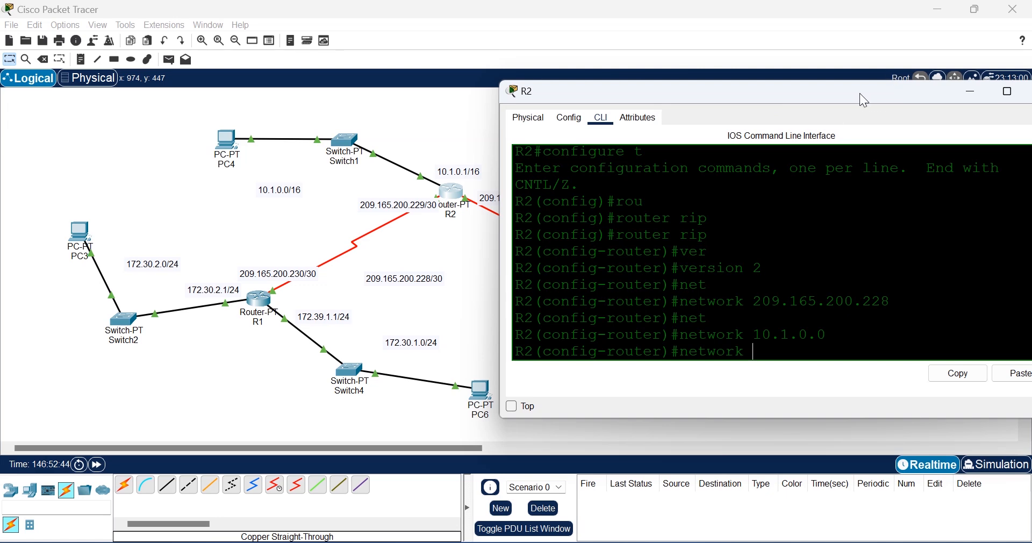
drag(856, 92, 763, 89)
text(209)
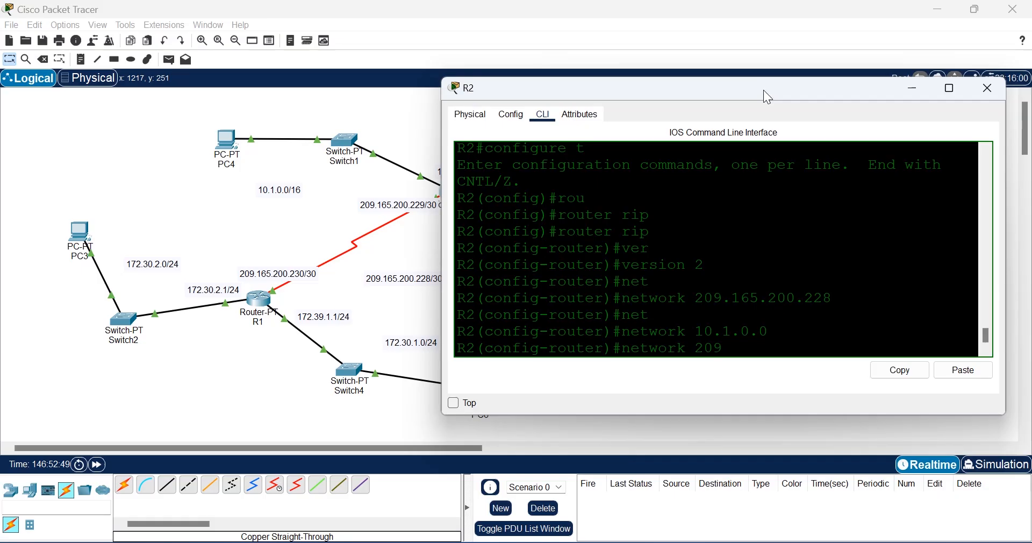
text(.165.200)
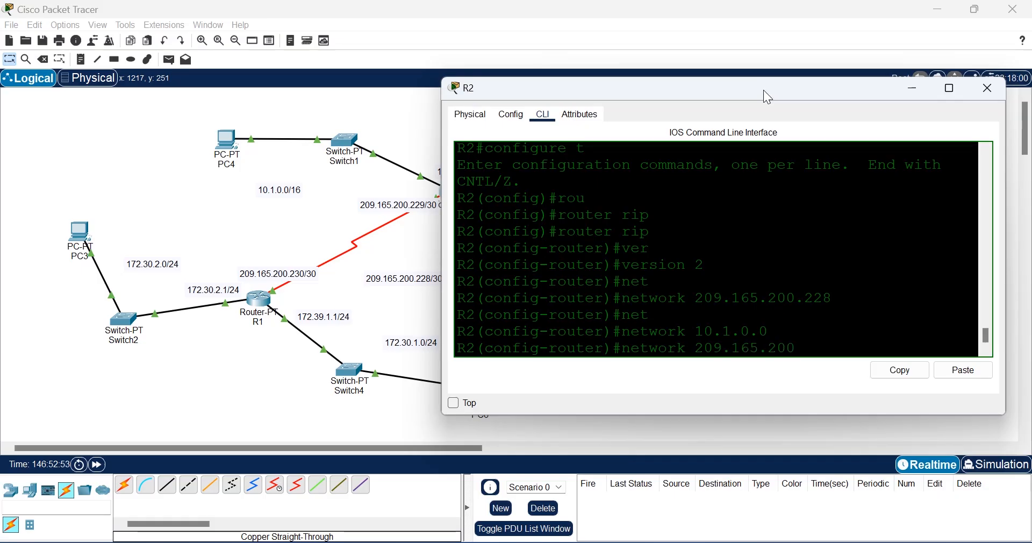
text(.232)
key(Return)
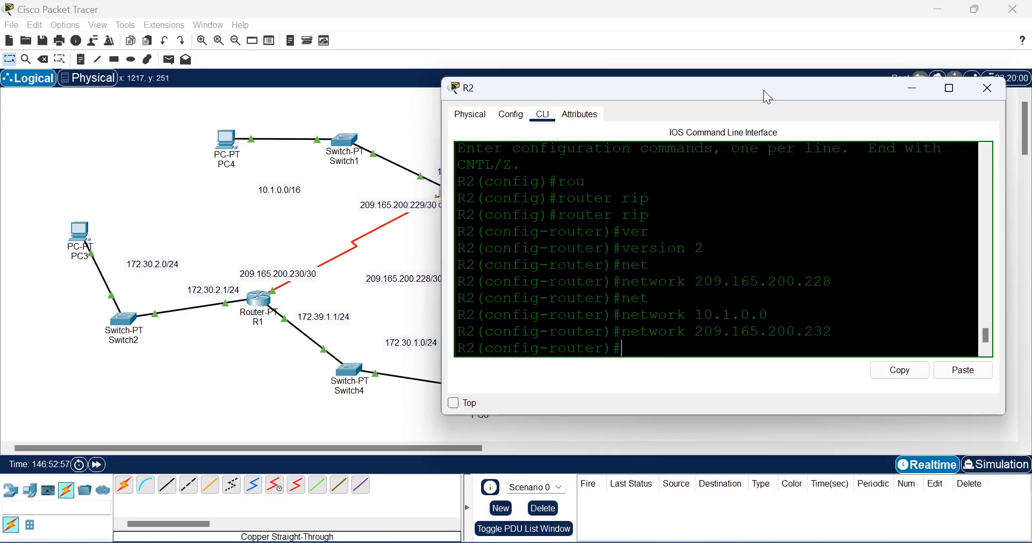
Step: Save R2's configuration with do wr and exit router configuration mode
text(do wr)
key(Return)
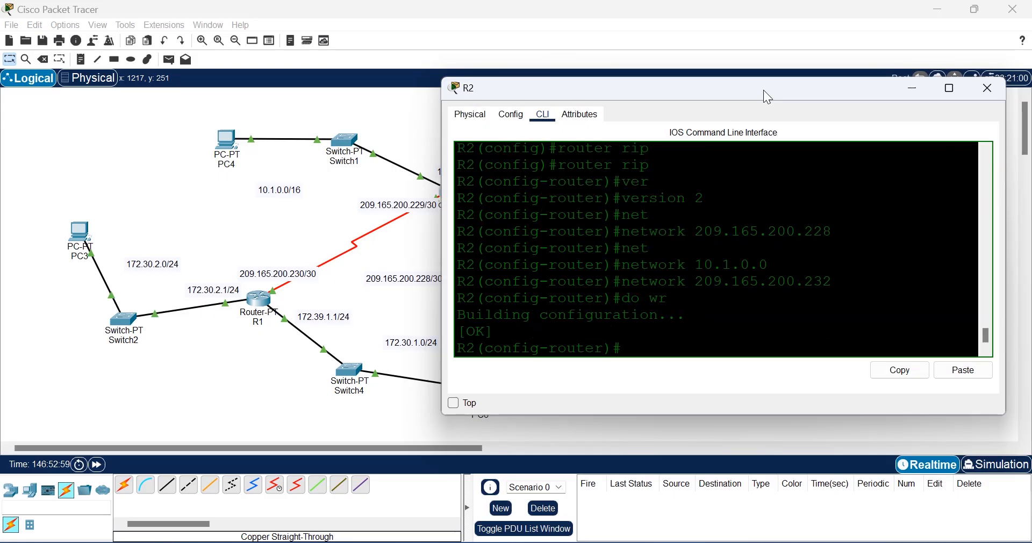
text(exit)
key(Return)
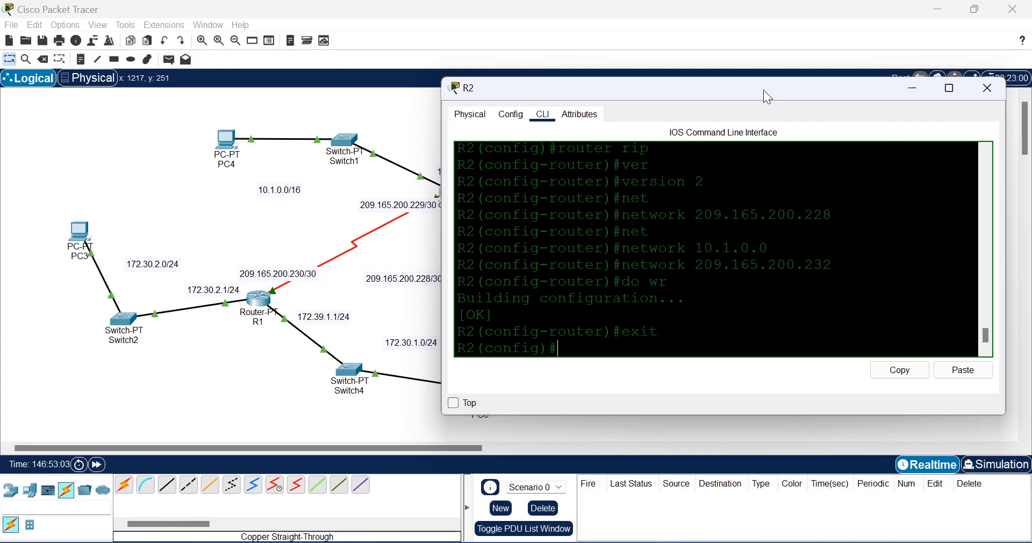
Step: Exit to R2's privileged prompt and display its routing table with show ip route
text(exit)
key(Return)
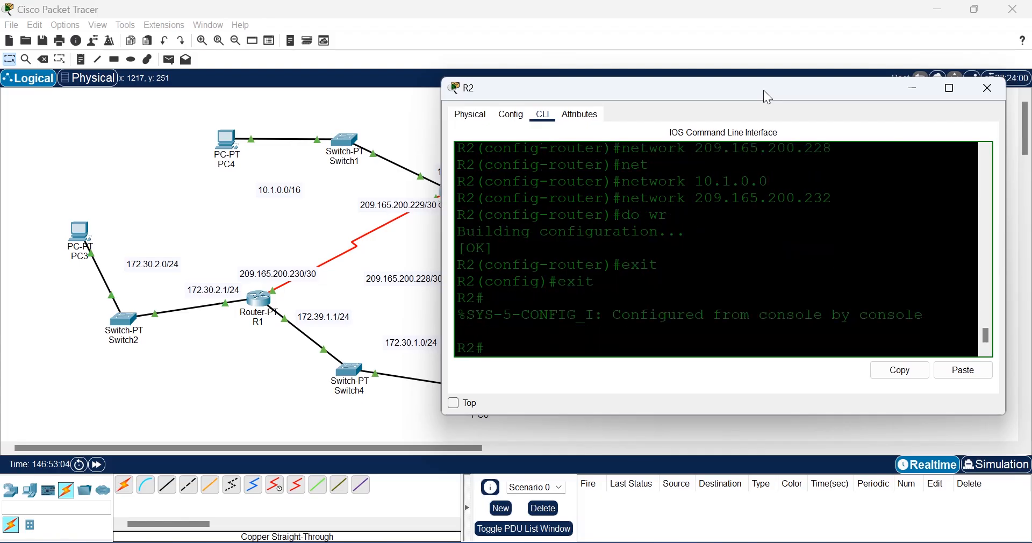
text(sho)
key(Tab)
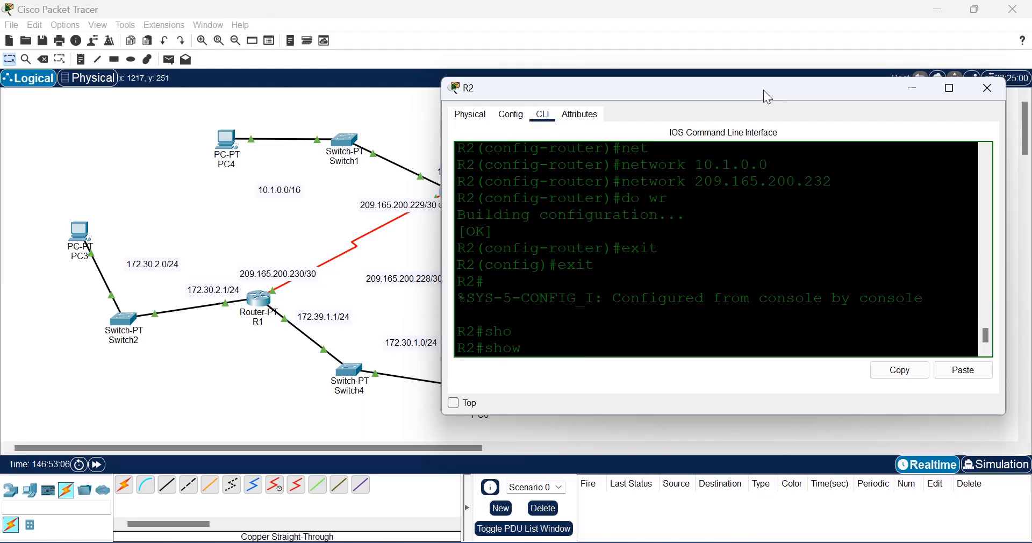
text(ip ro)
key(Tab)
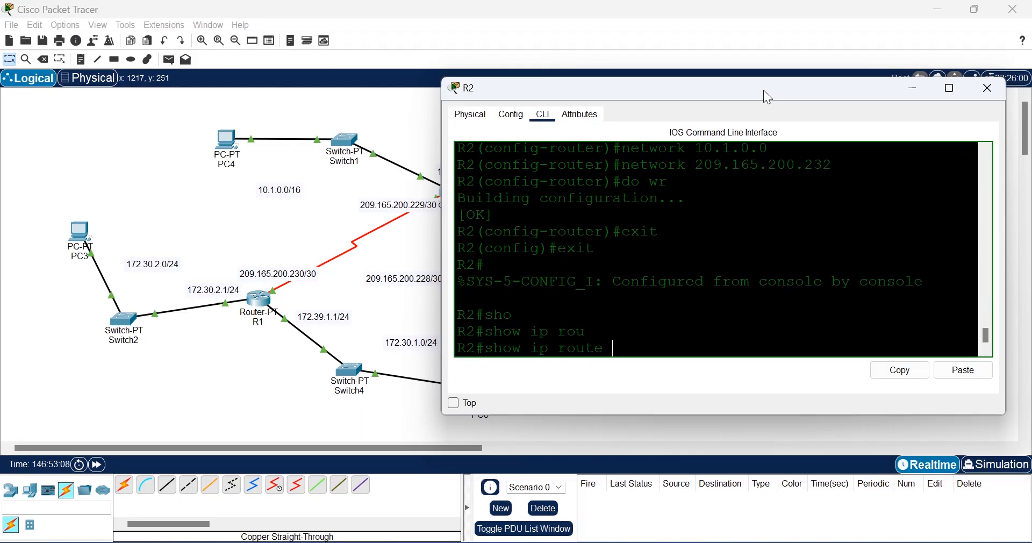
key(Return)
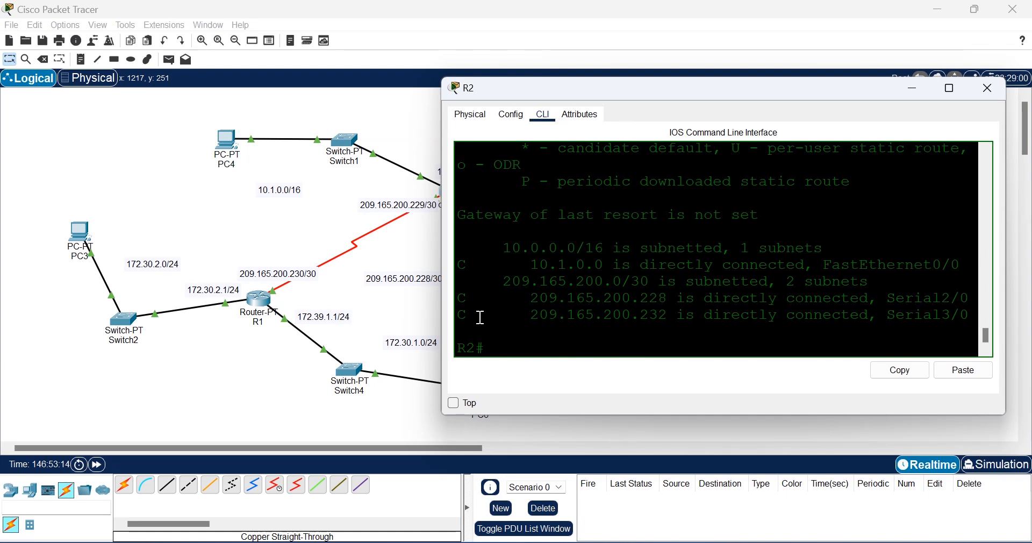
Step: Review R2's three directly connected routes, then bring up router R1's window
drag(481, 317, 461, 263)
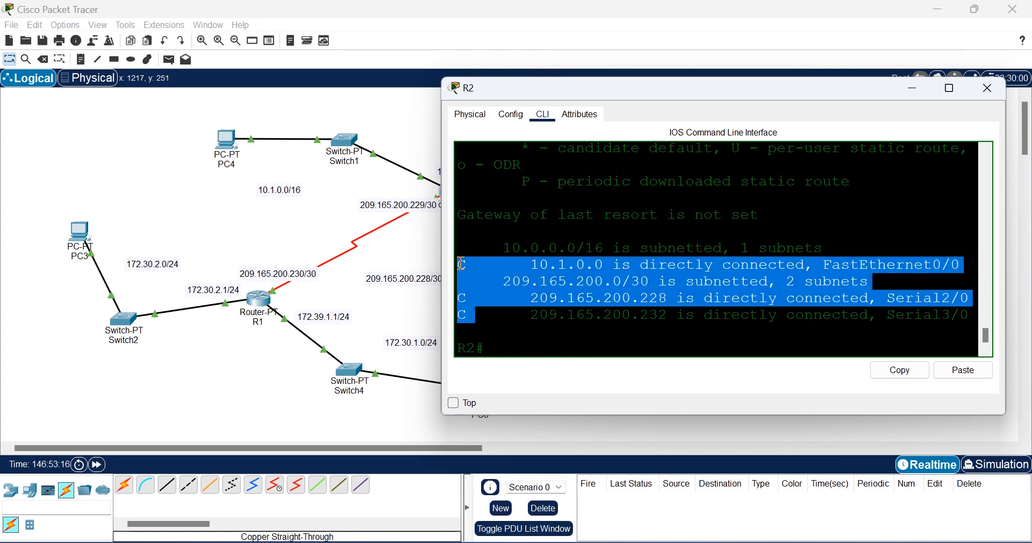
click(511, 332)
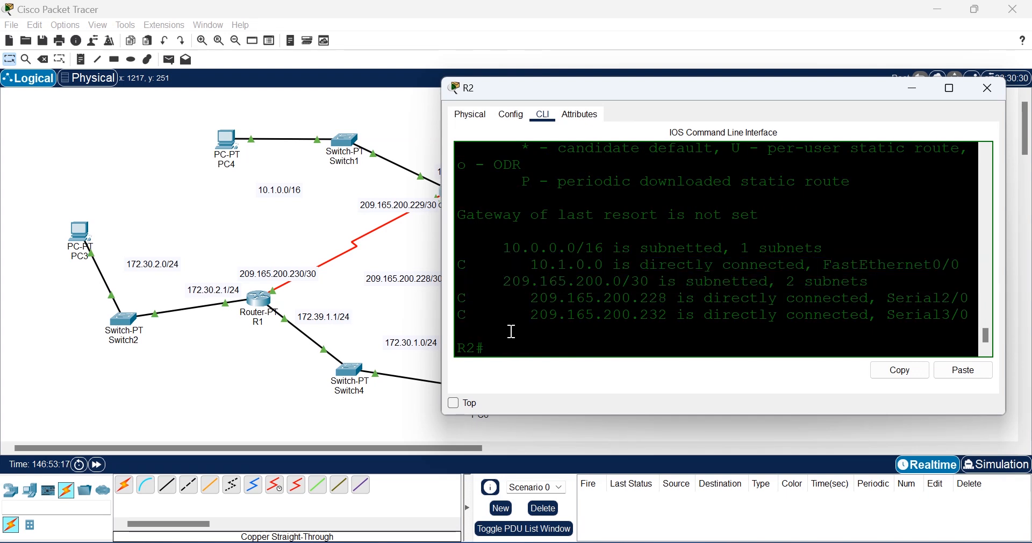
click(263, 304)
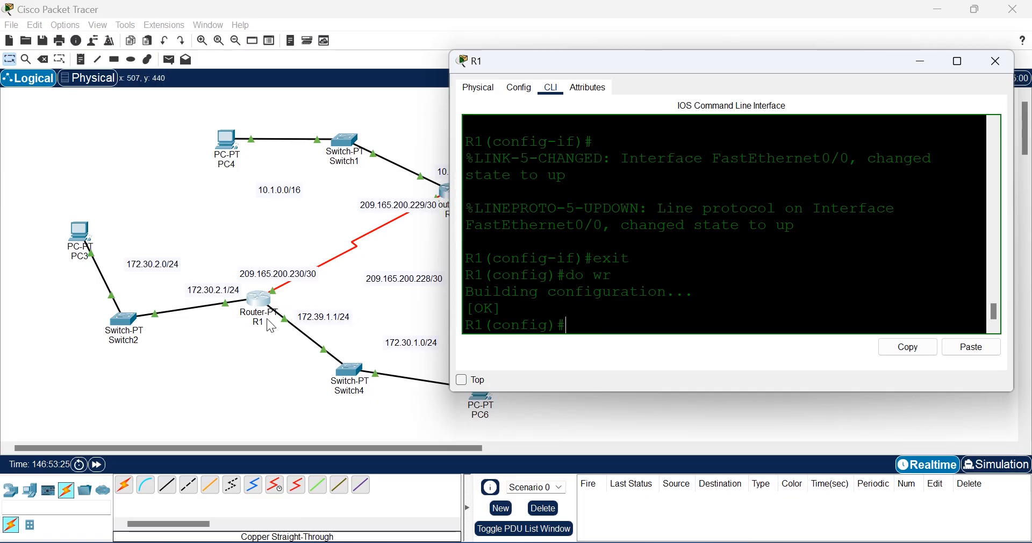
Step: Show R1's routing table: connected 172.30.2.0, 172.39.1.0 and 209.165.200.228 only
text(do s)
key(BackSpace)
key(BackSpace)
key(BackSpace)
key(BackSpace)
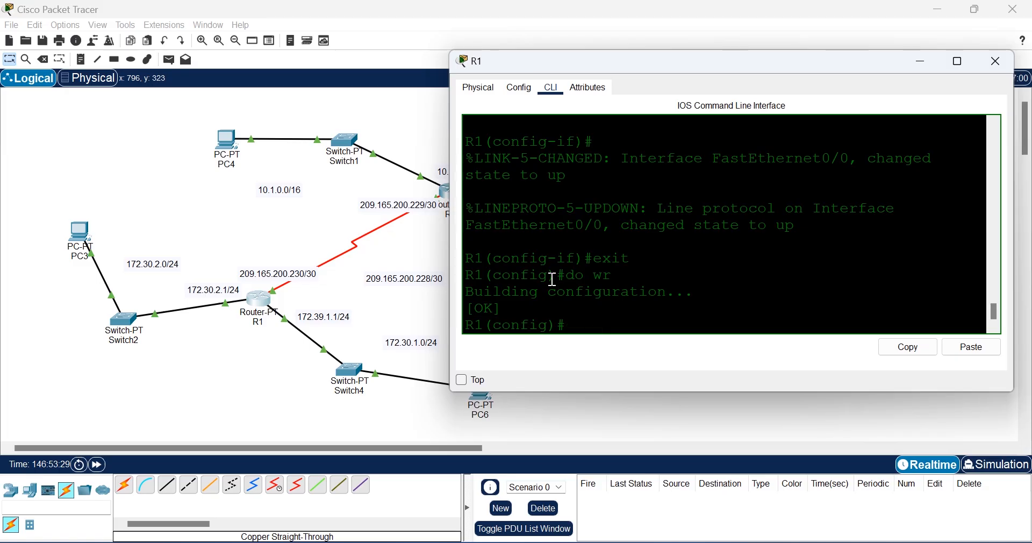
text(exit)
key(Return)
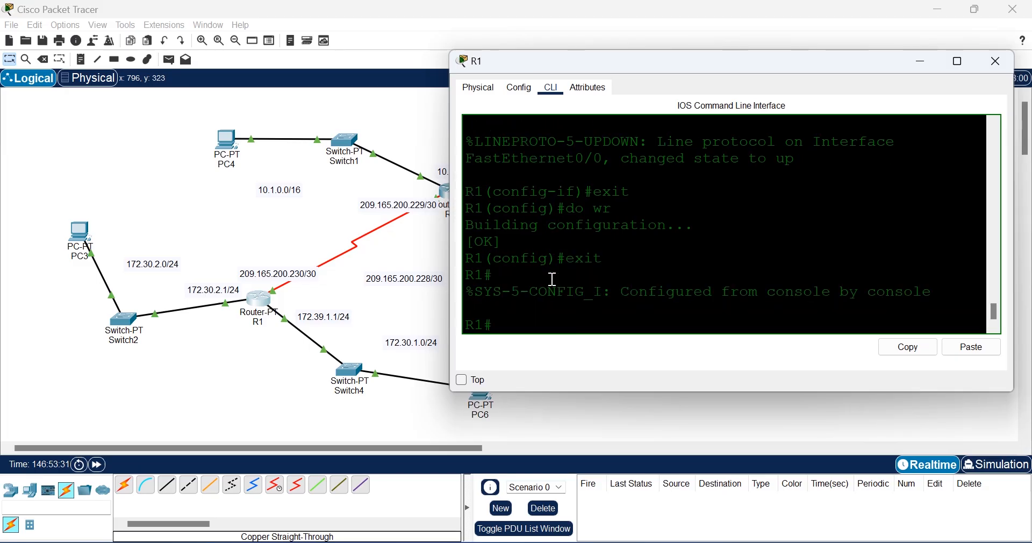
text(sho)
key(Tab)
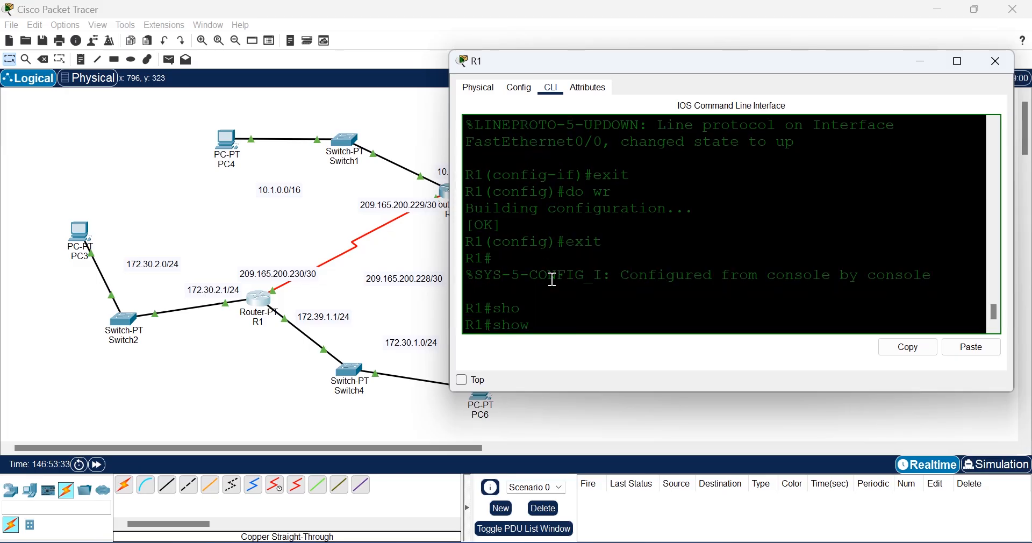
text(ip rou)
key(Tab)
key(Return)
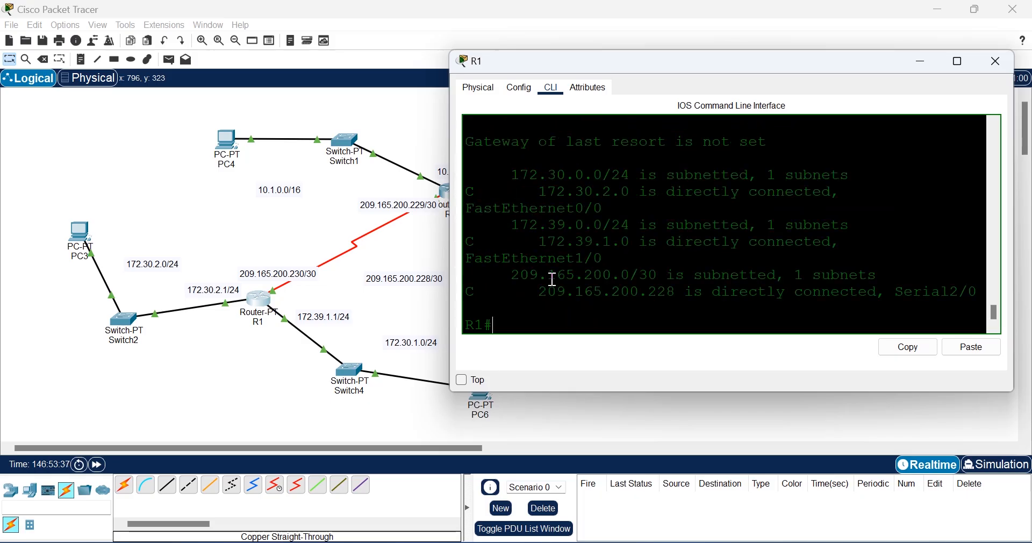
drag(482, 291, 471, 182)
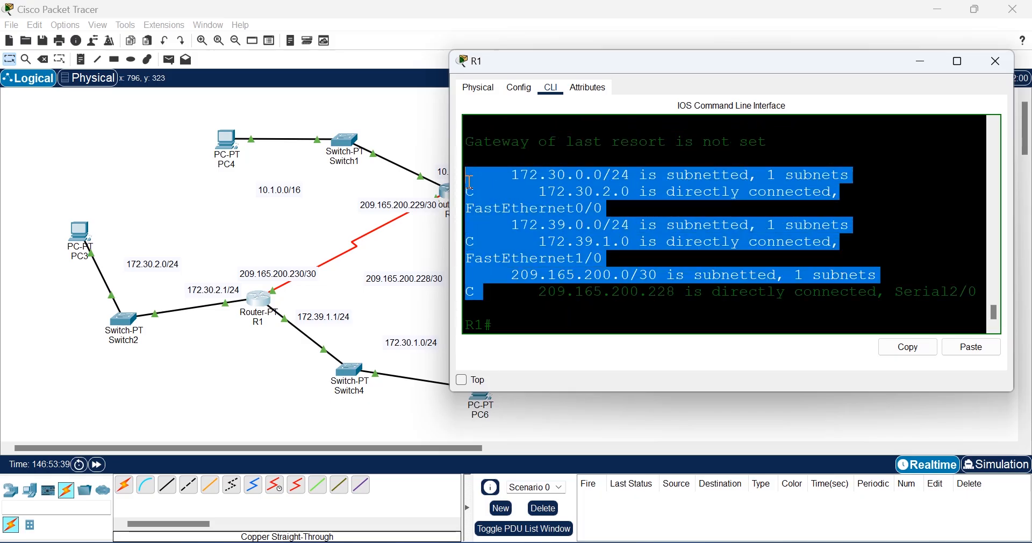
click(521, 322)
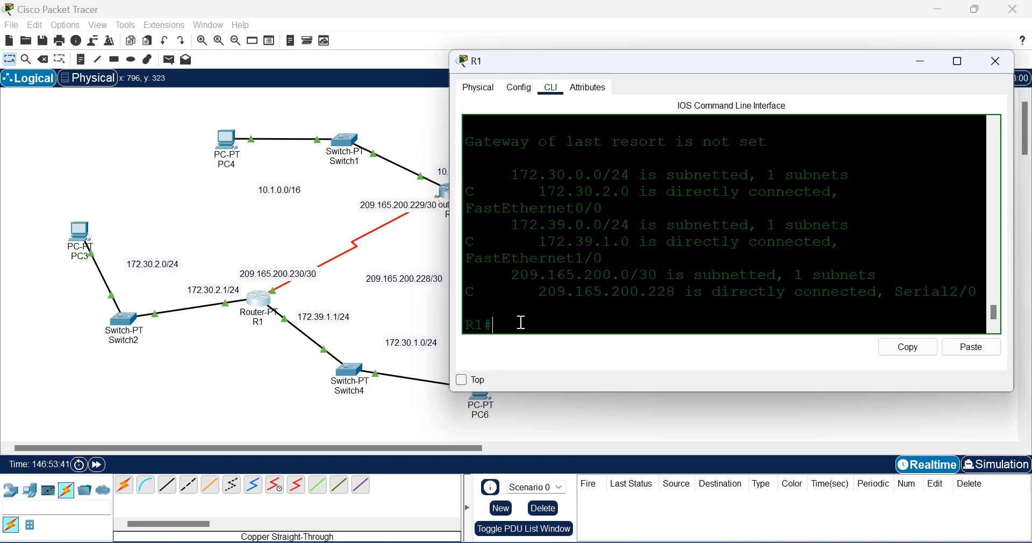
Step: Enter global configuration on R1 and enable RIP version 2
text(ccoonf)
key(Tab)
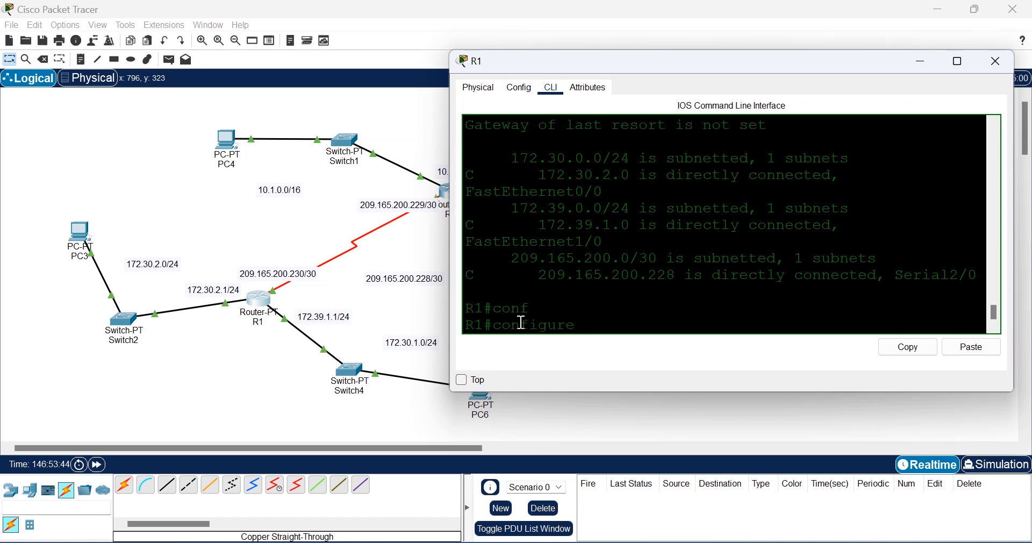
text(ter)
key(Tab)
key(Return)
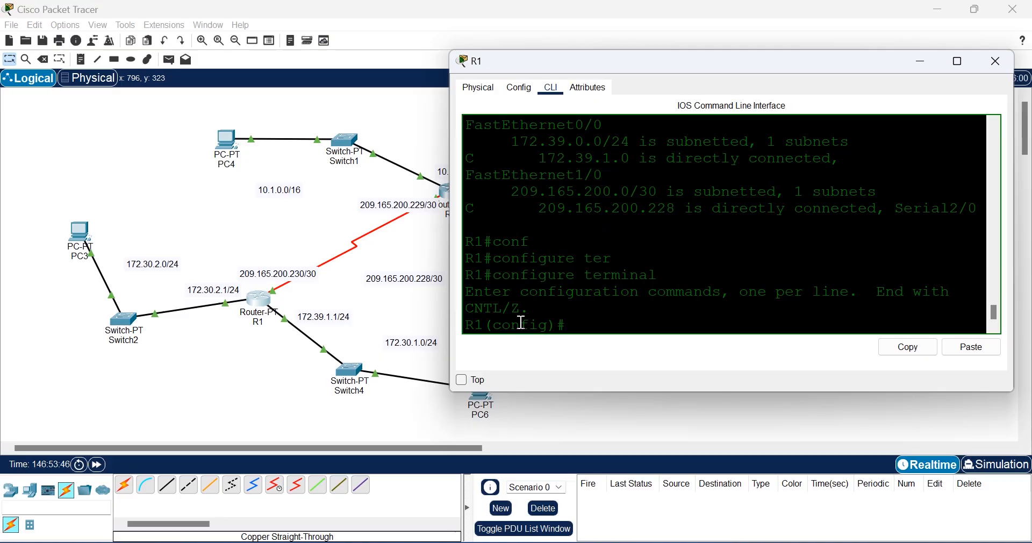
text(rou)
key(Tab)
text(rip)
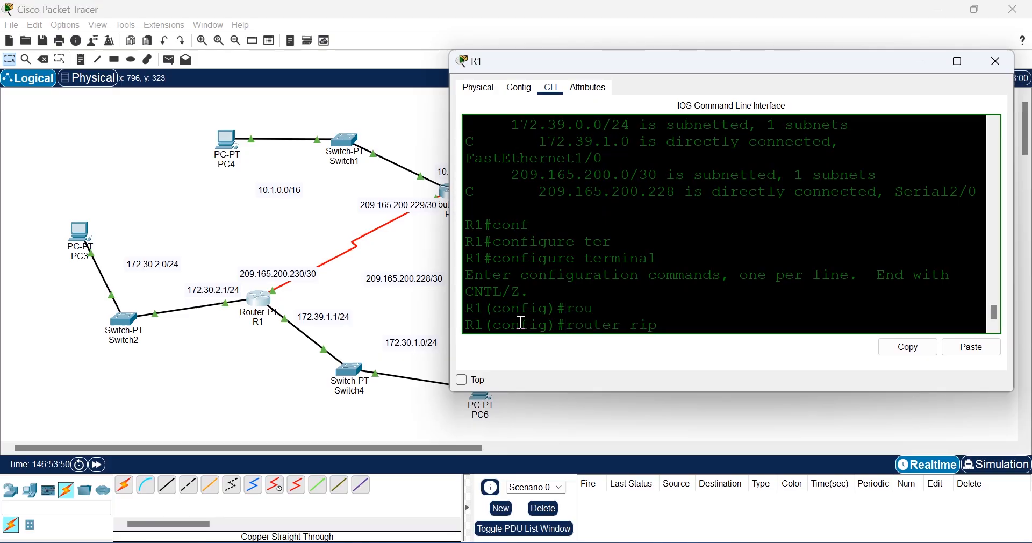
key(Return)
text(ver)
key(Tab)
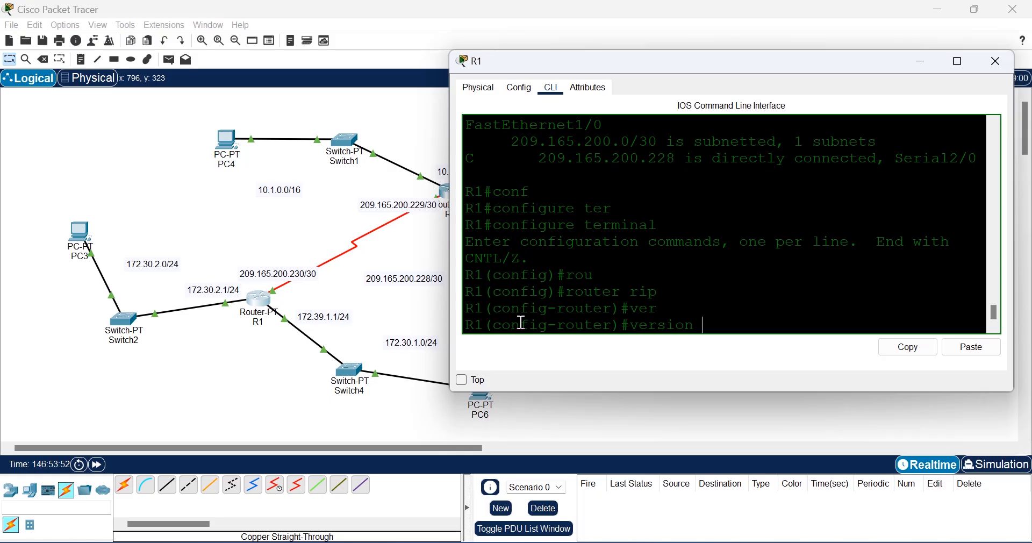
text(2)
key(Return)
Step: Add RIP networks 172.30.2.0 and 172.30.1.0 on R1
text(net)
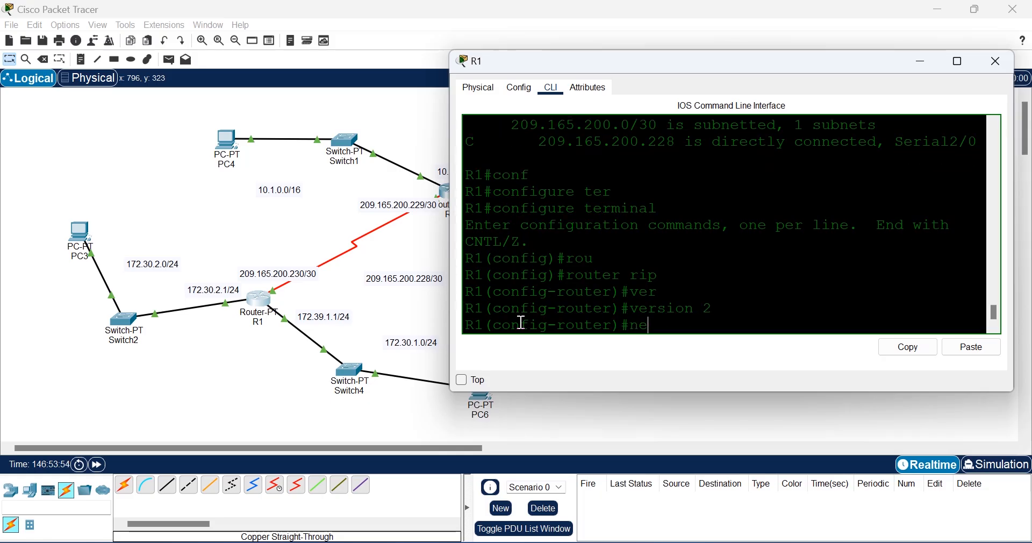
key(Tab)
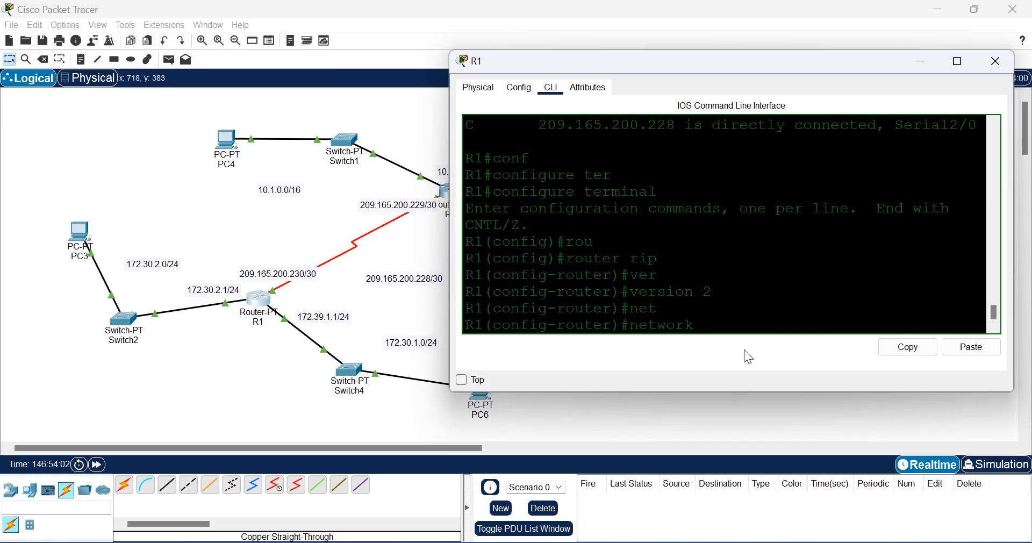
text(172.30.2.0)
key(Return)
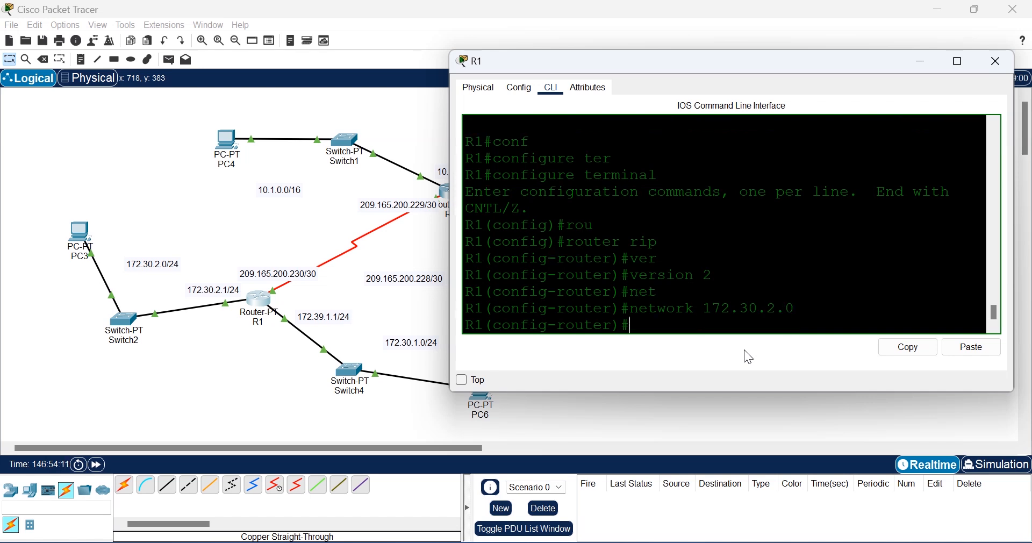
text(net)
key(Tab)
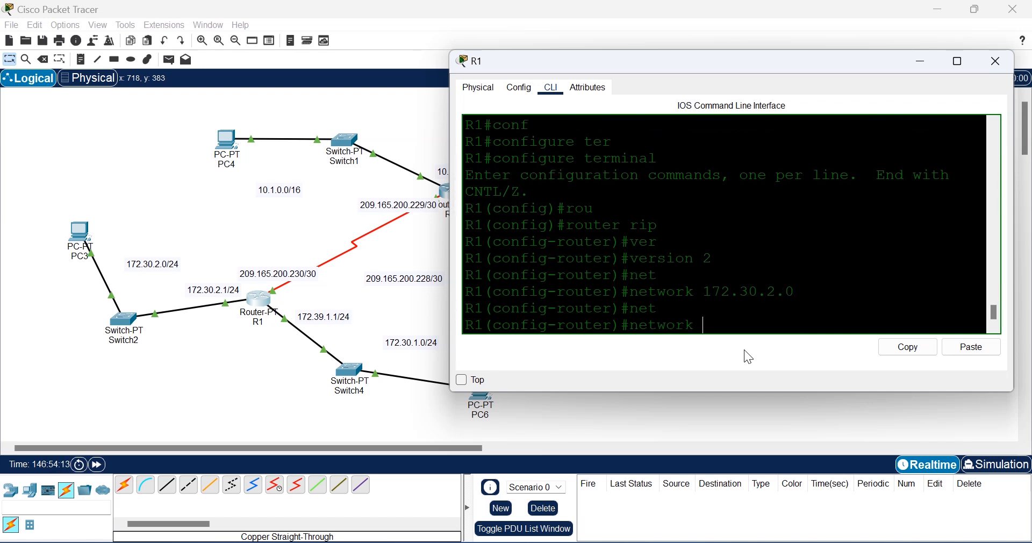
text(172.)
text(.0)
key(Return)
Step: Correct R1's link label from 172.39.1.1/24 to 172.30.1.1/24
click(318, 321)
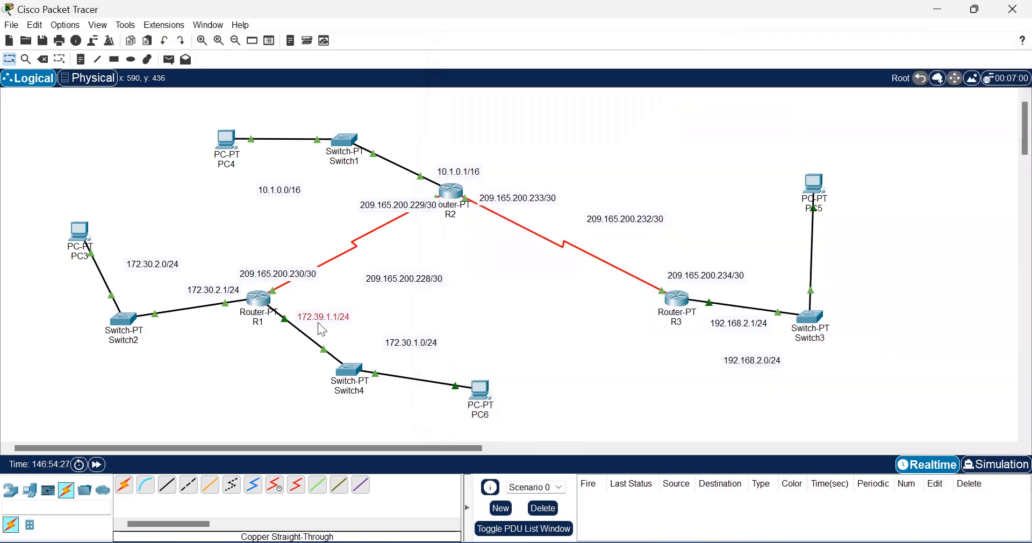
click(318, 317)
key(BackSpace)
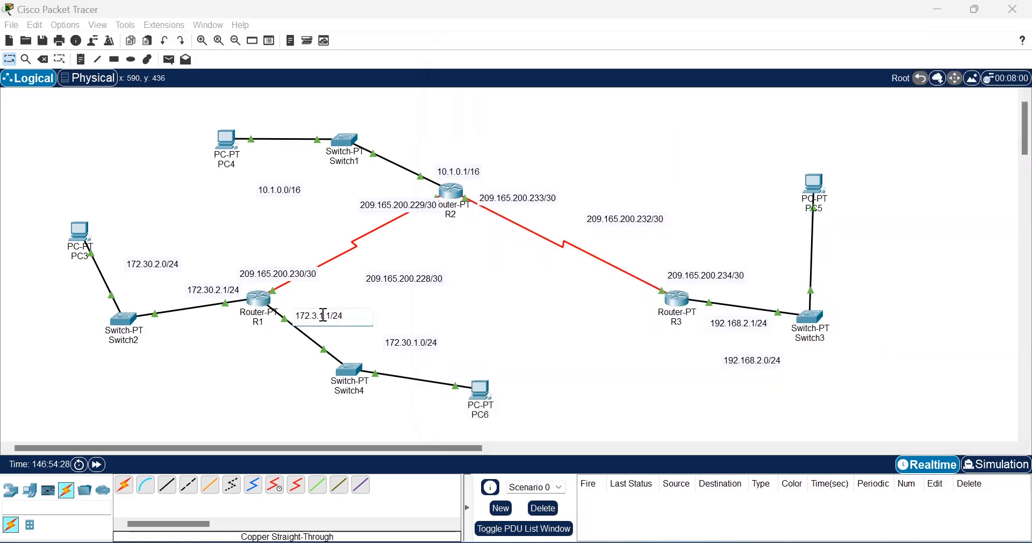
text(0)
click(587, 332)
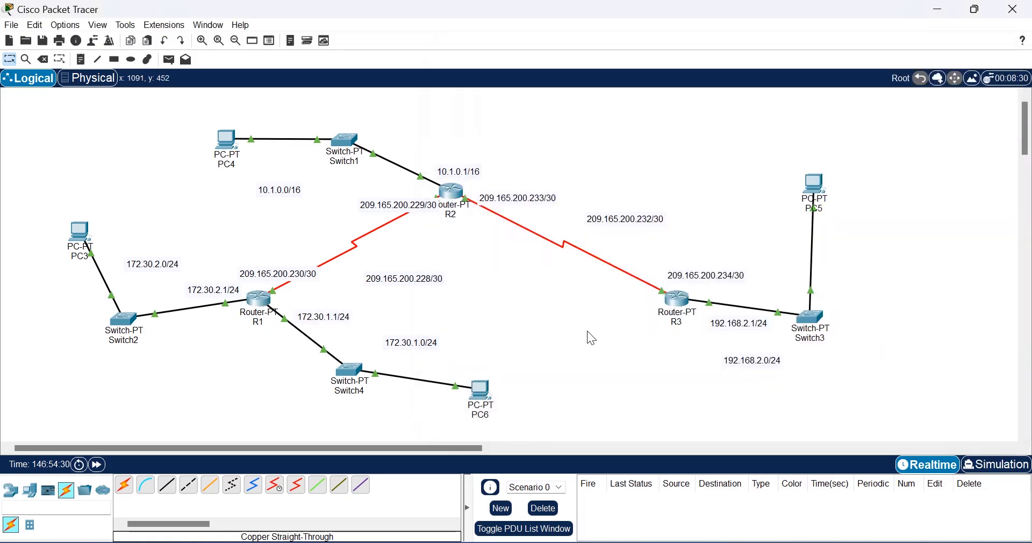
Step: Add RIP network 209.165.200.228 on R1
click(264, 294)
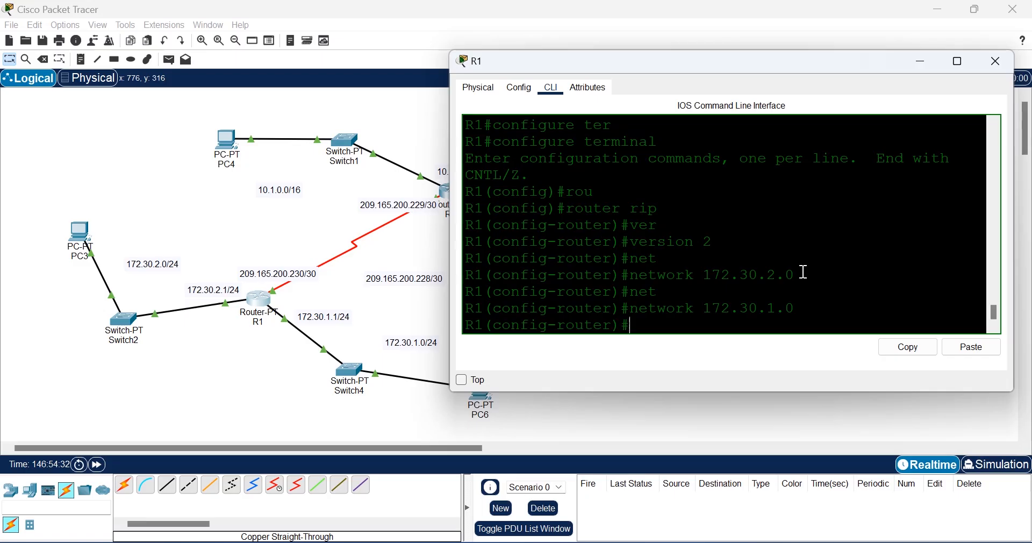
text(net)
key(Tab)
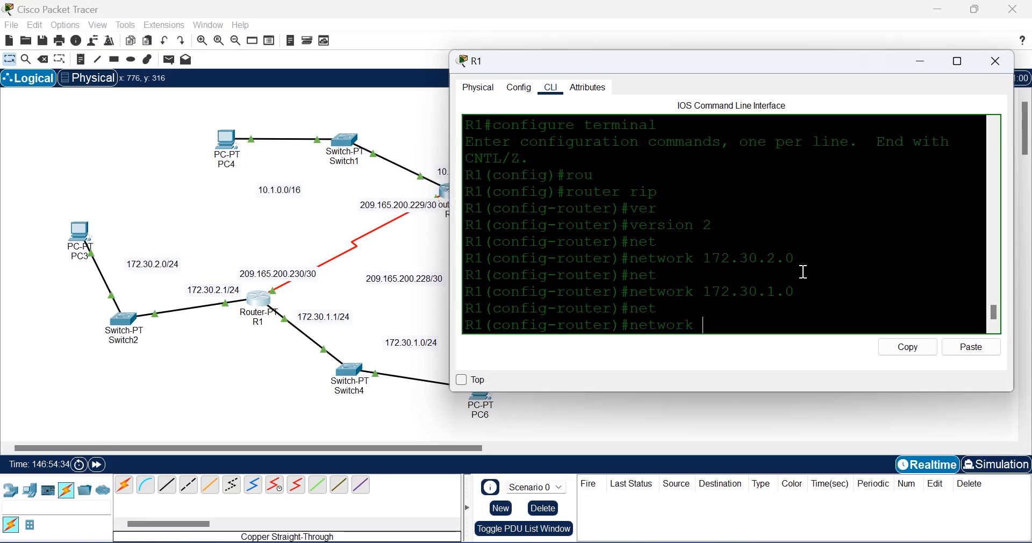
text(209.165.200)
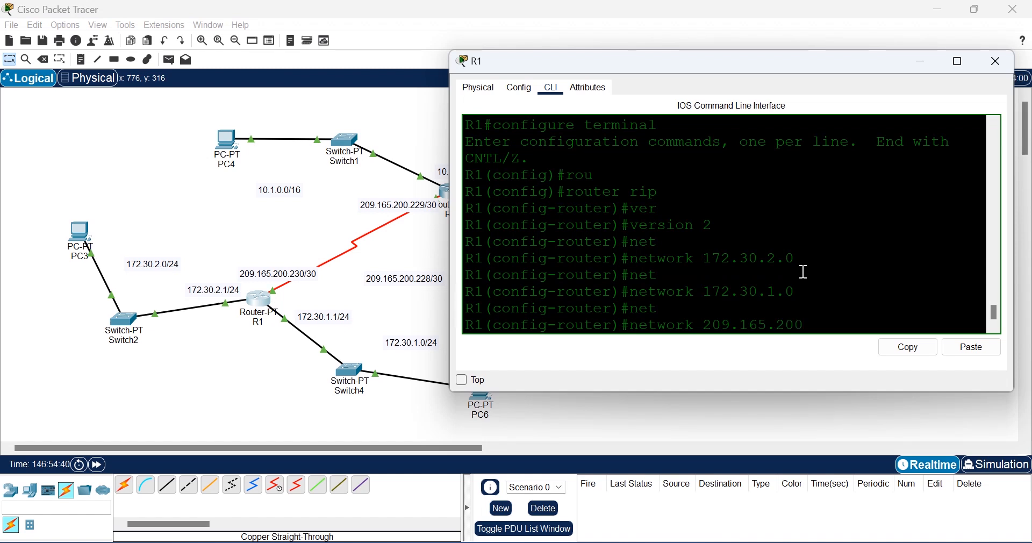
text(.230)
key(BackSpace)
key(BackSpace)
text(28)
key(Return)
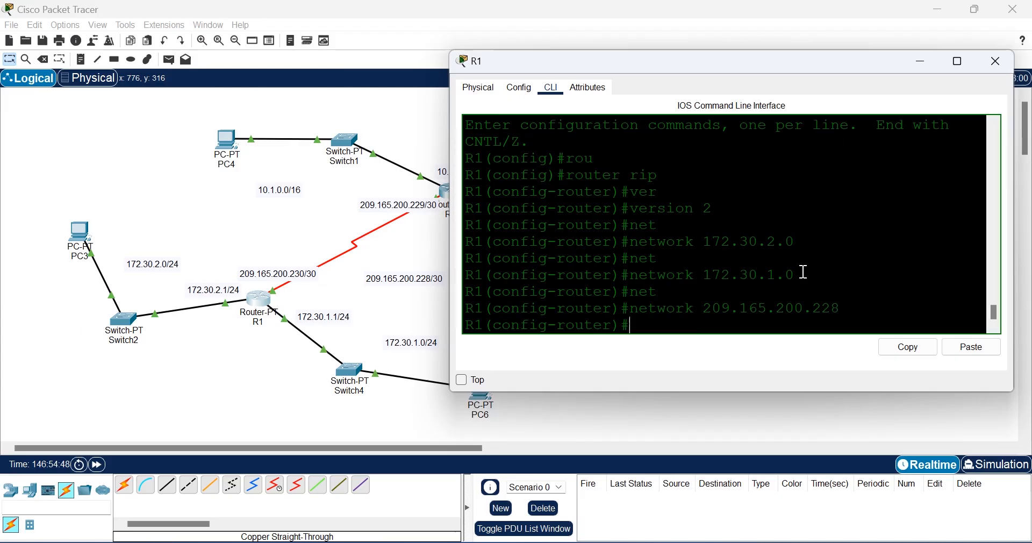
Step: Save R1's configuration with do wr and exit twice to the R1# prompt
text(dow)
key(BackSpace)
text(wr)
key(Return)
text(ei)
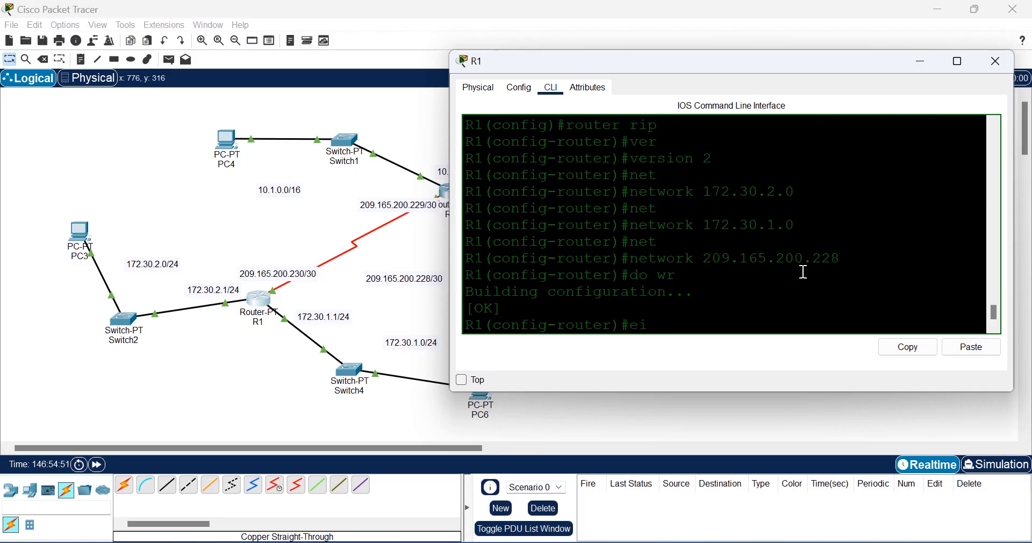
key(BackSpace)
text(xi)
key(Return)
text(exit)
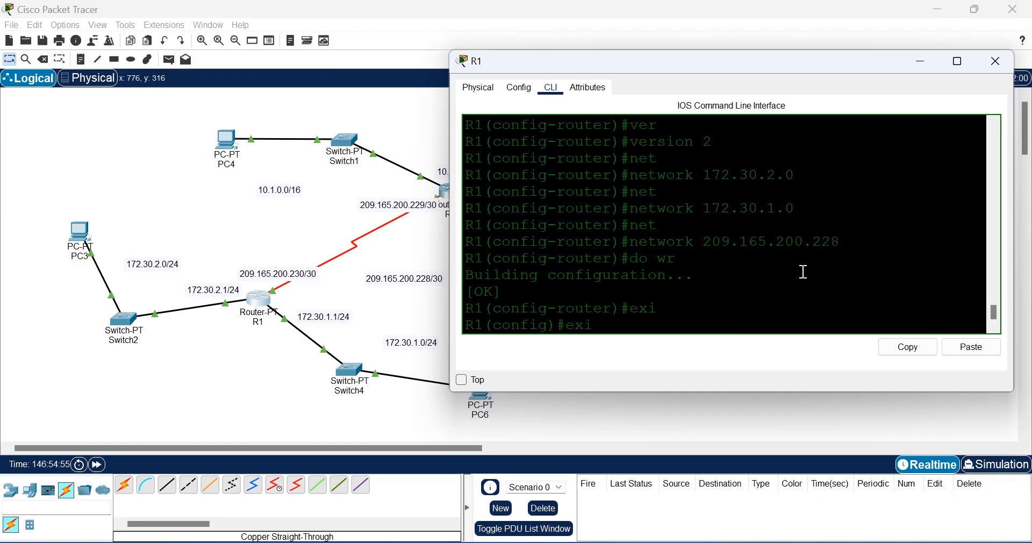
key(Return)
Step: Display R1's routing table and point out the RIP route with its next-hop address
text(sh)
key(Tab)
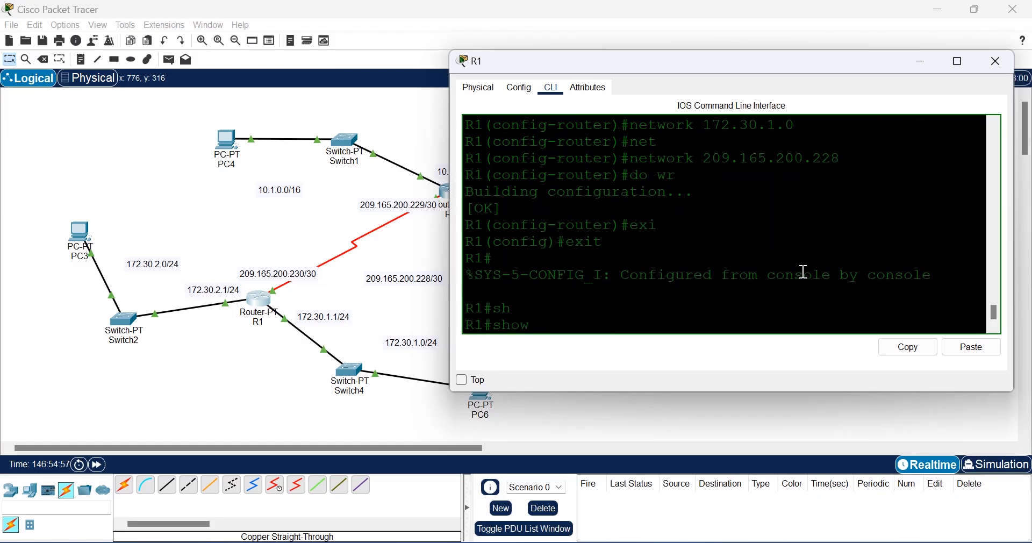
text(ip route)
key(Return)
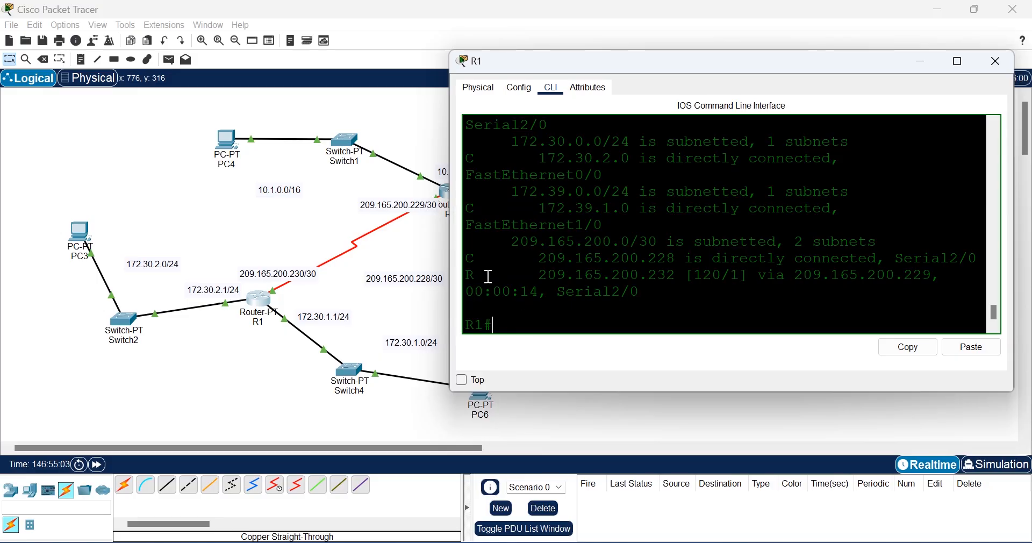
drag(483, 276, 467, 274)
drag(942, 275, 794, 278)
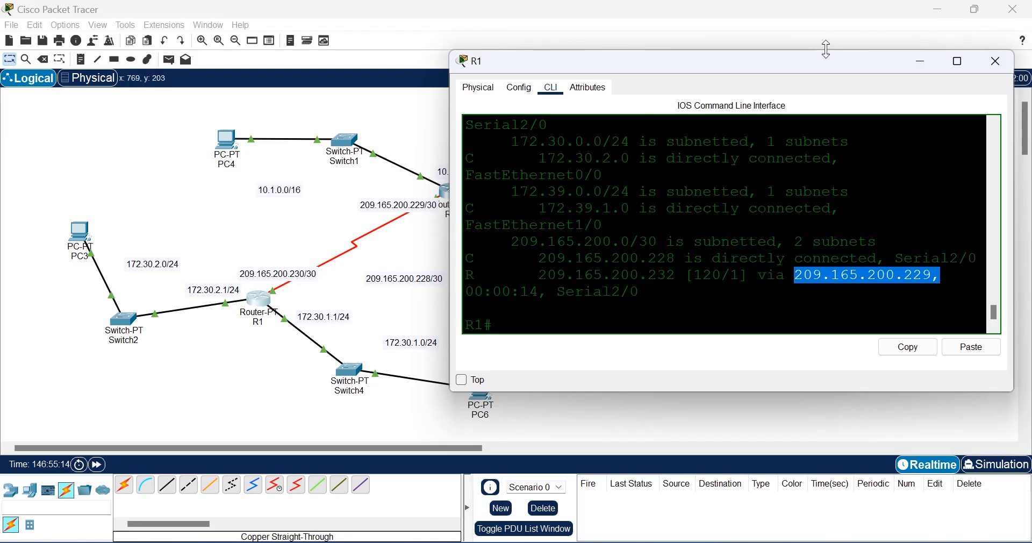
Step: Rerun show ip route, check the RIP route to 10.0.0.0/8, and close R1's window
drag(818, 55, 753, 308)
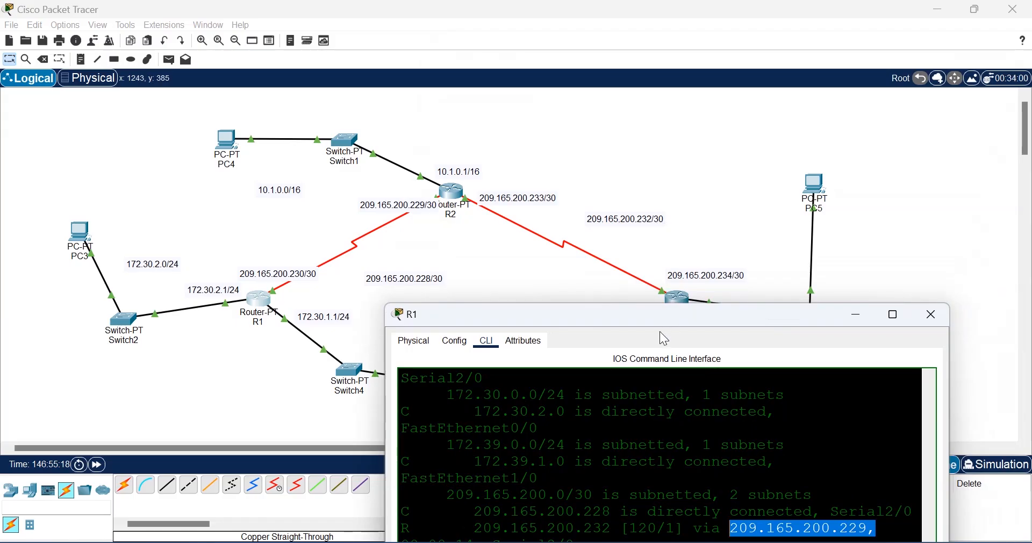
drag(664, 324, 724, 155)
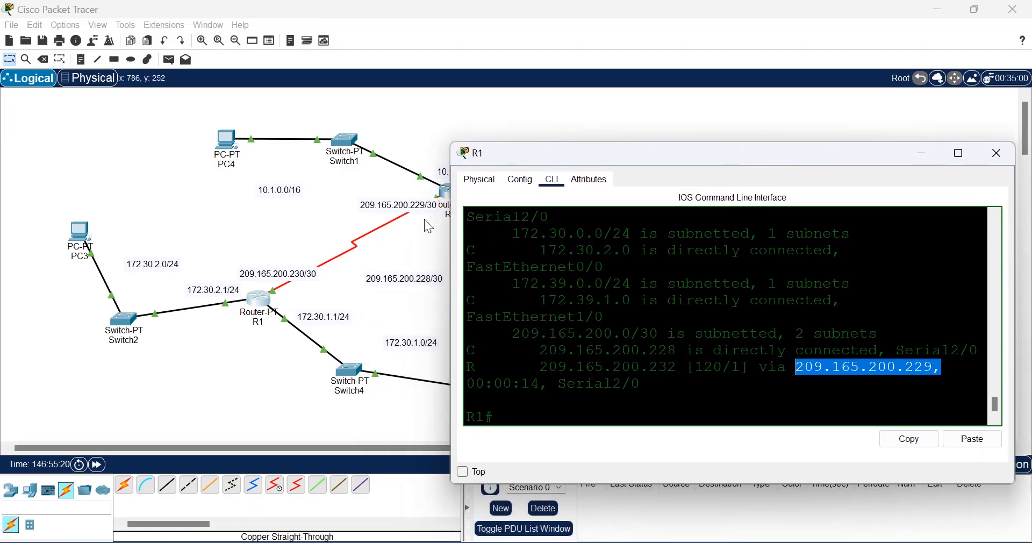
click(673, 332)
key(Up)
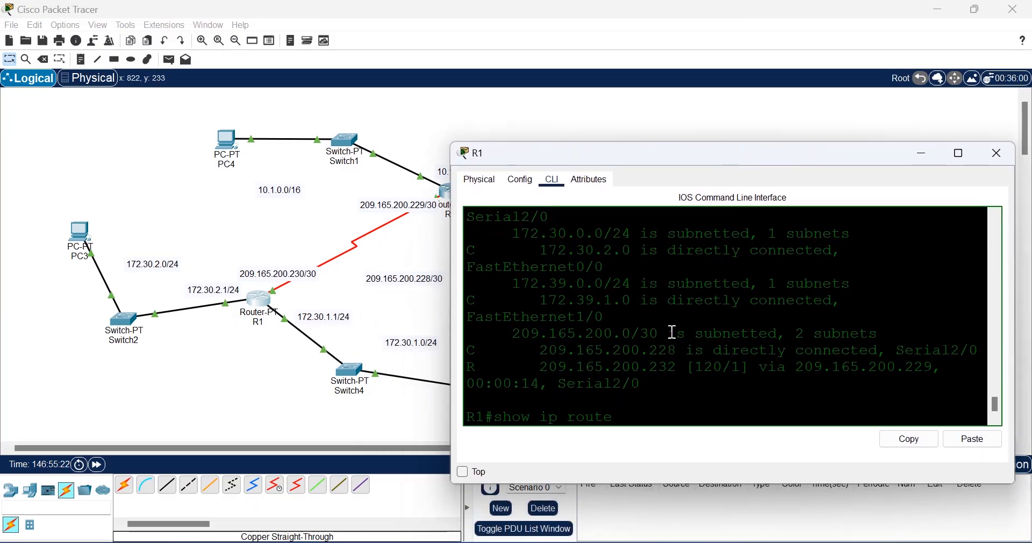
key(Return)
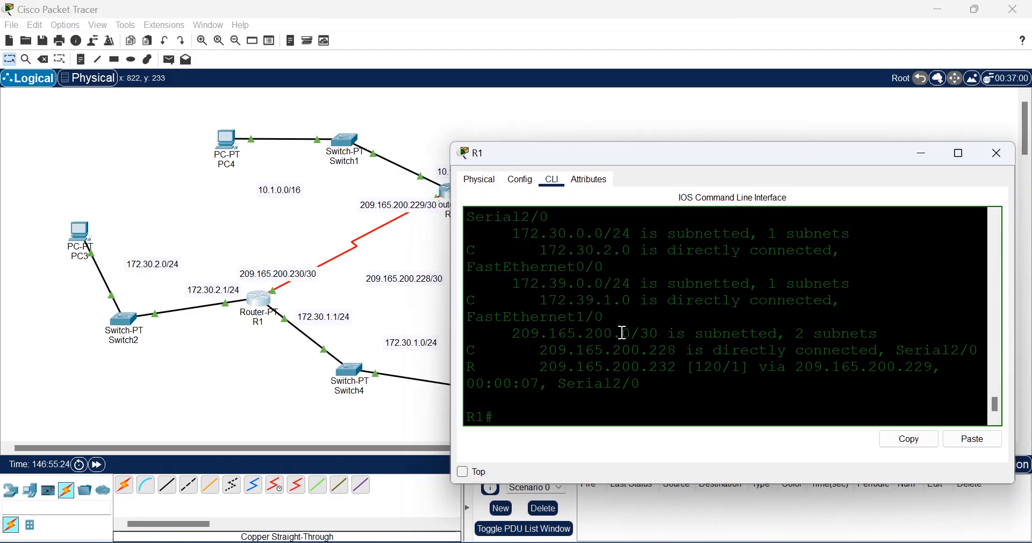
scroll(672, 334, up, 1)
scroll(623, 333, up, 3)
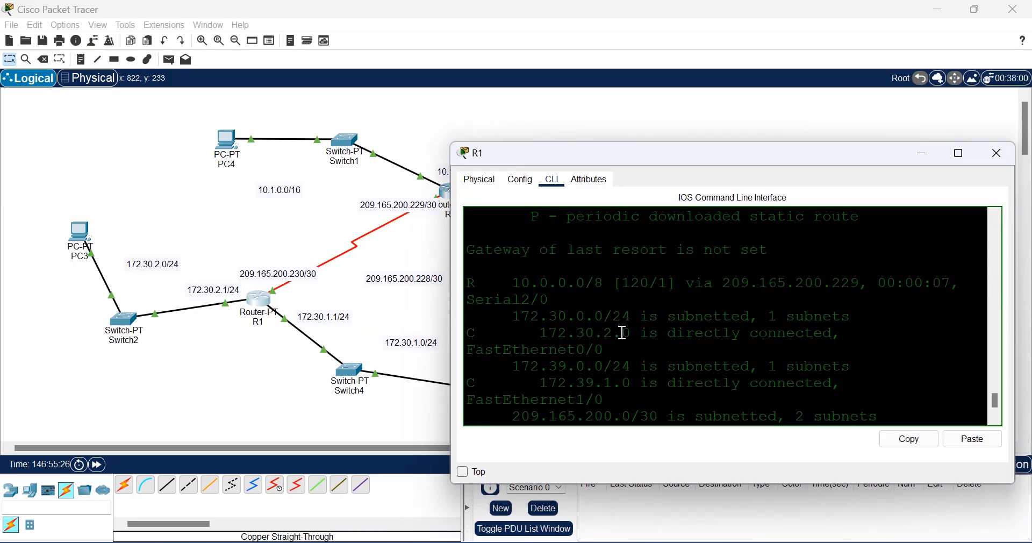
drag(503, 286, 440, 279)
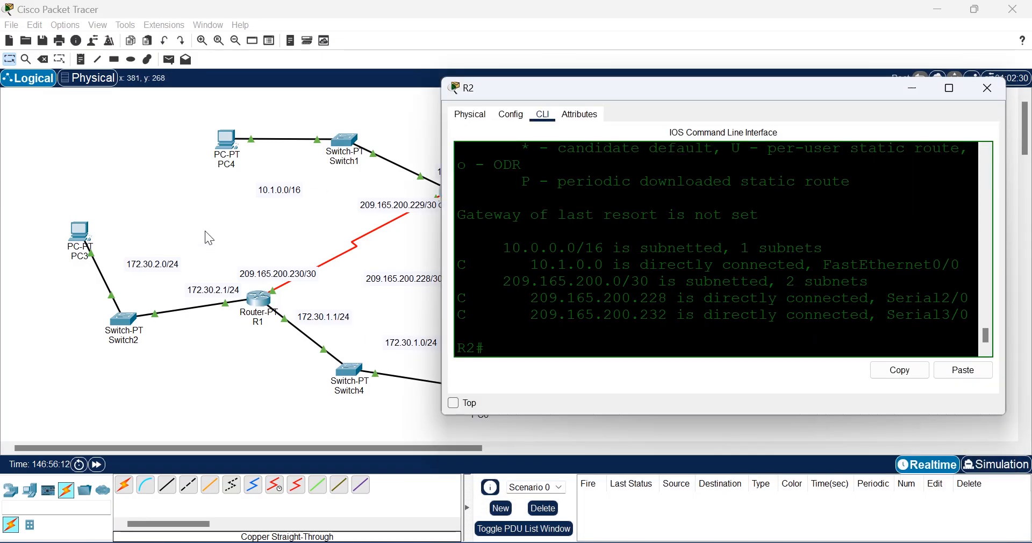
click(206, 231)
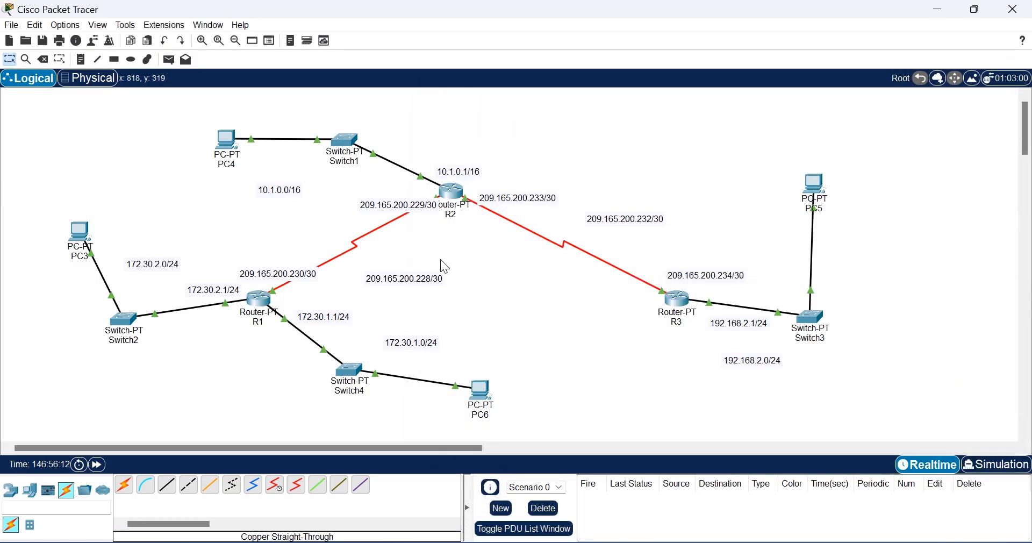
Step: Open router R3 and enable RIP version 2
click(679, 301)
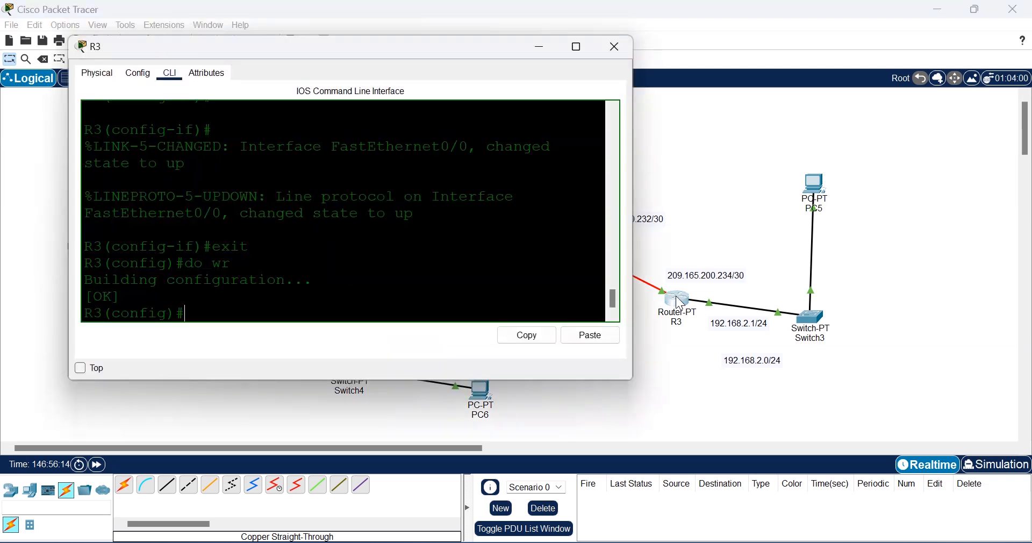
drag(335, 47, 654, 100)
text(rou)
key(Tab)
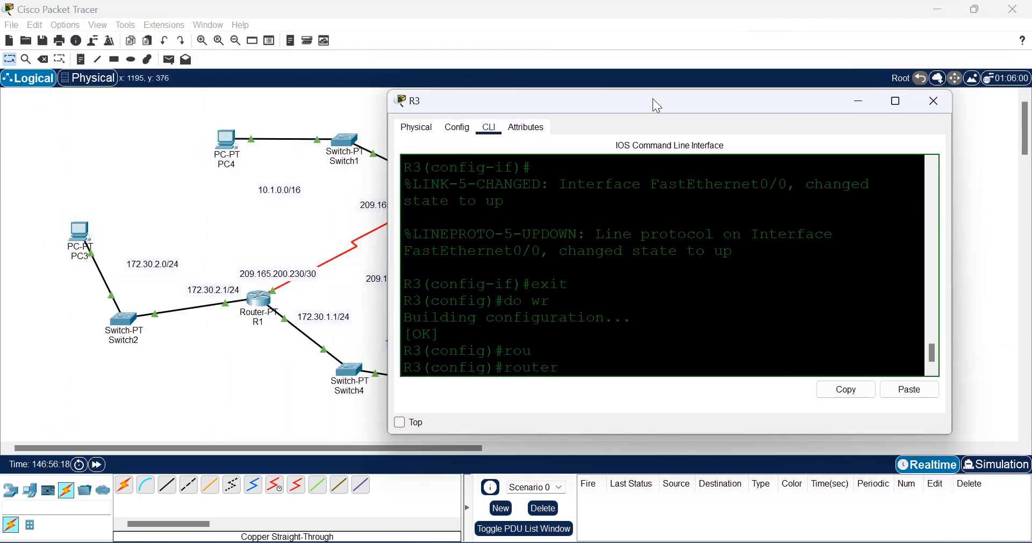
text(ri)
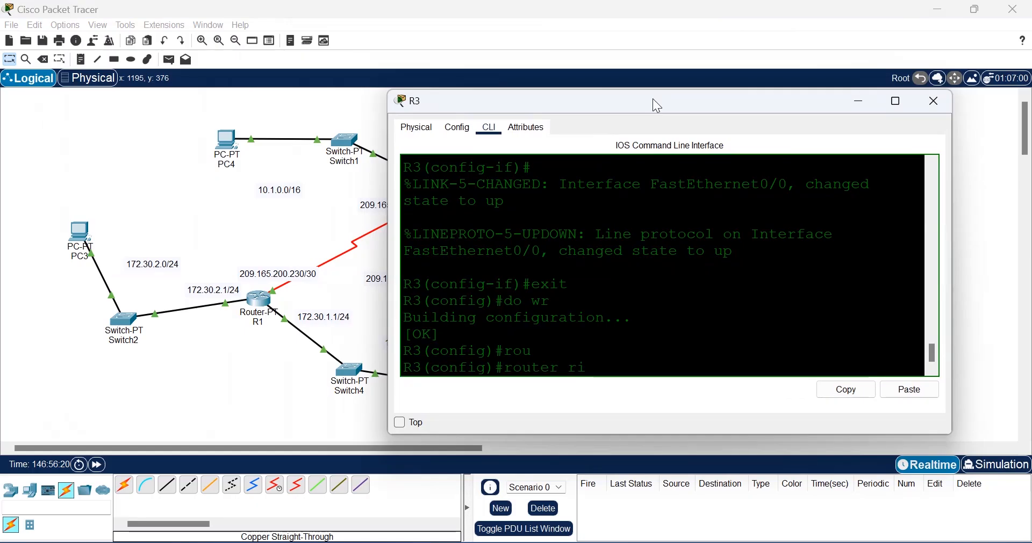
text(p)
key(Return)
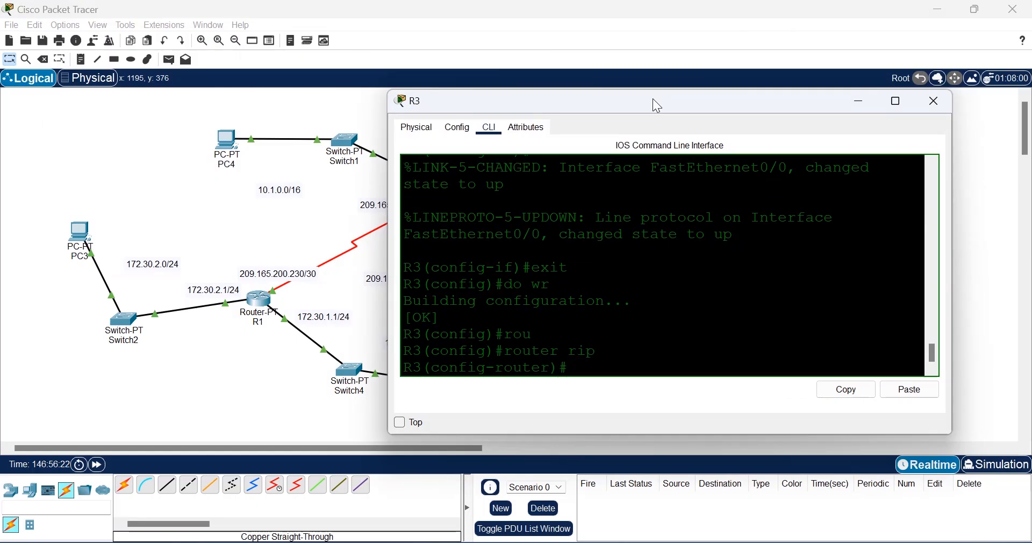
text(ver)
key(Tab)
text(2)
key(Return)
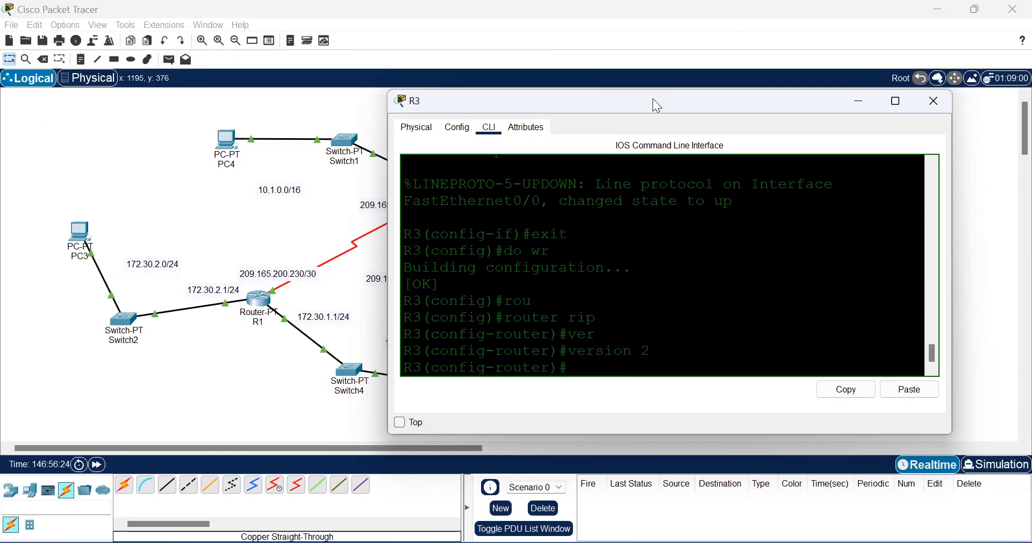
Step: Add RIP networks 192.168.2.0 and 209.165.200.232 on R3
text(net)
key(Tab)
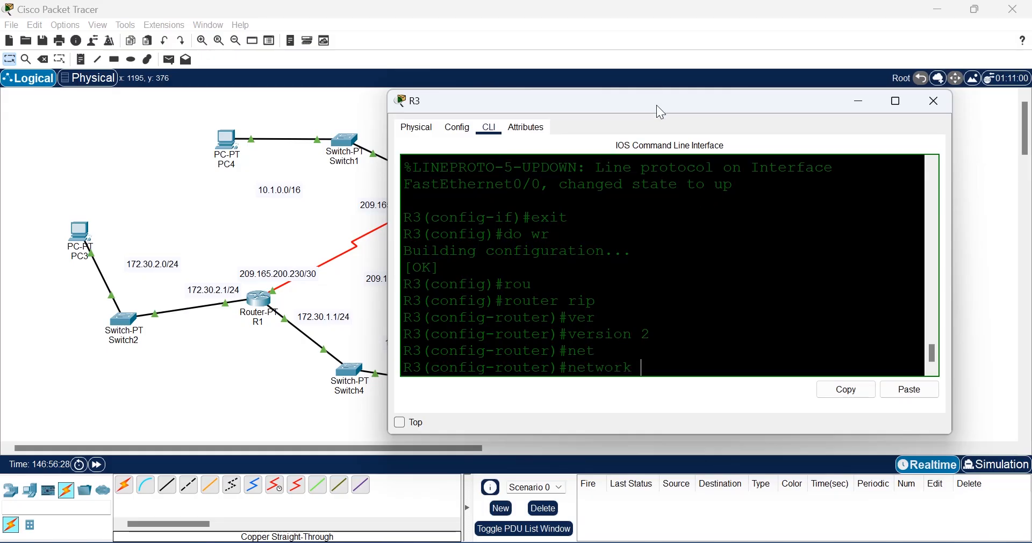
drag(656, 104, 336, 193)
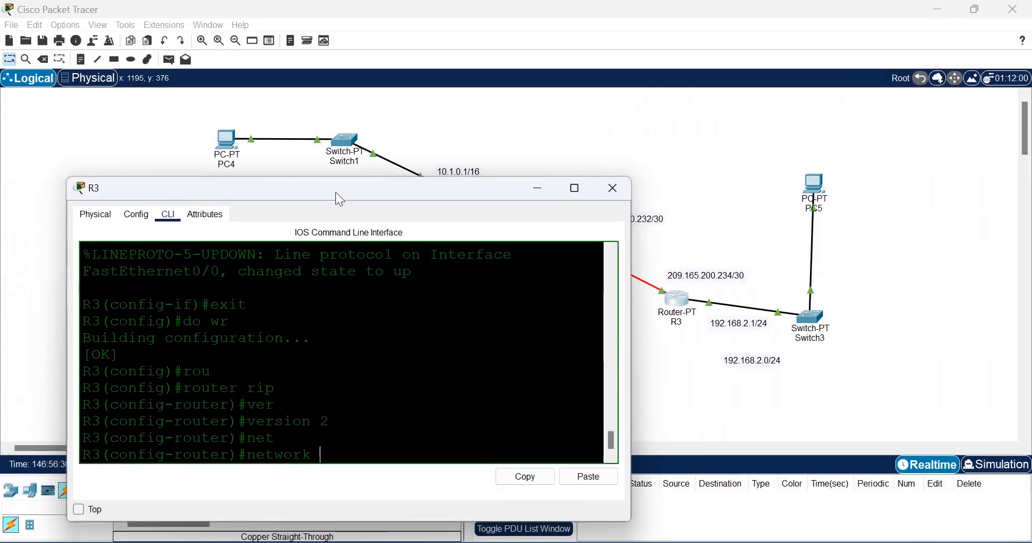
text(192.168.2.0)
key(Return)
text(ne)
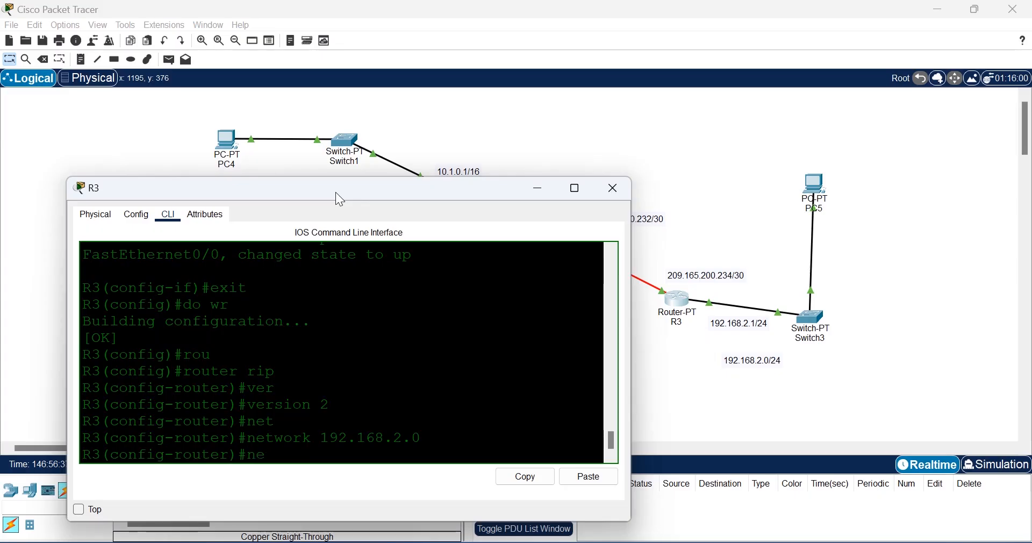
key(Tab)
drag(340, 200, 329, 113)
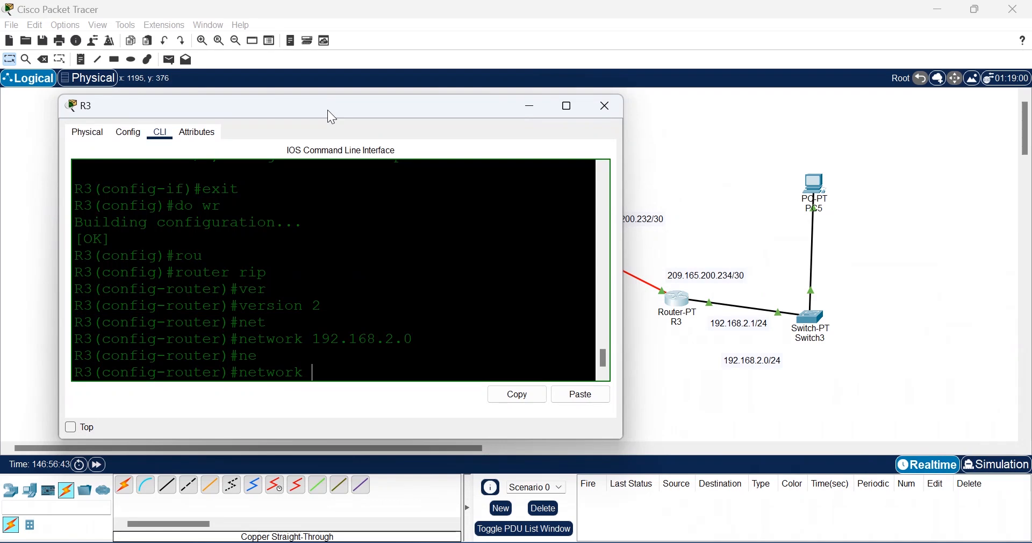
text(209.)
text(165.200)
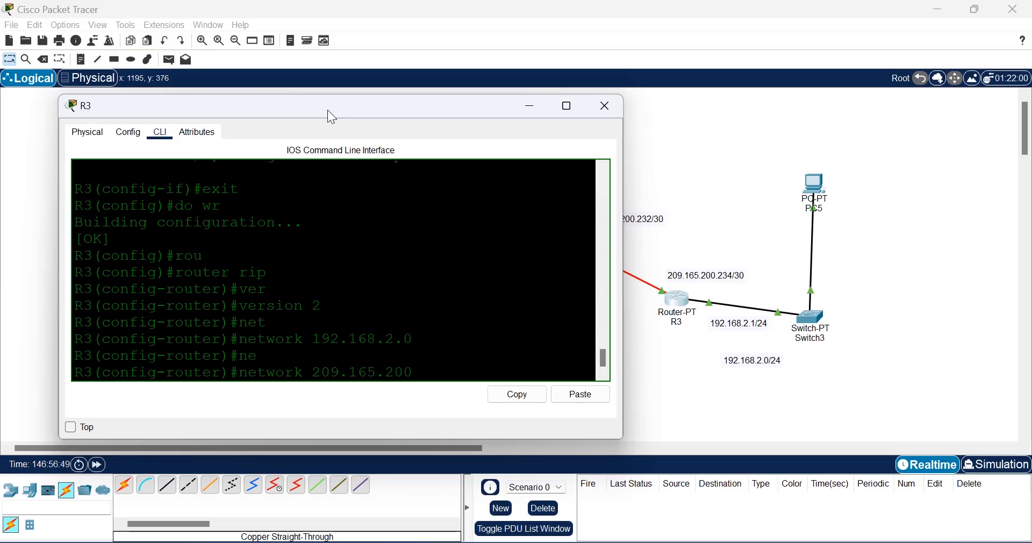
text(.232)
key(Return)
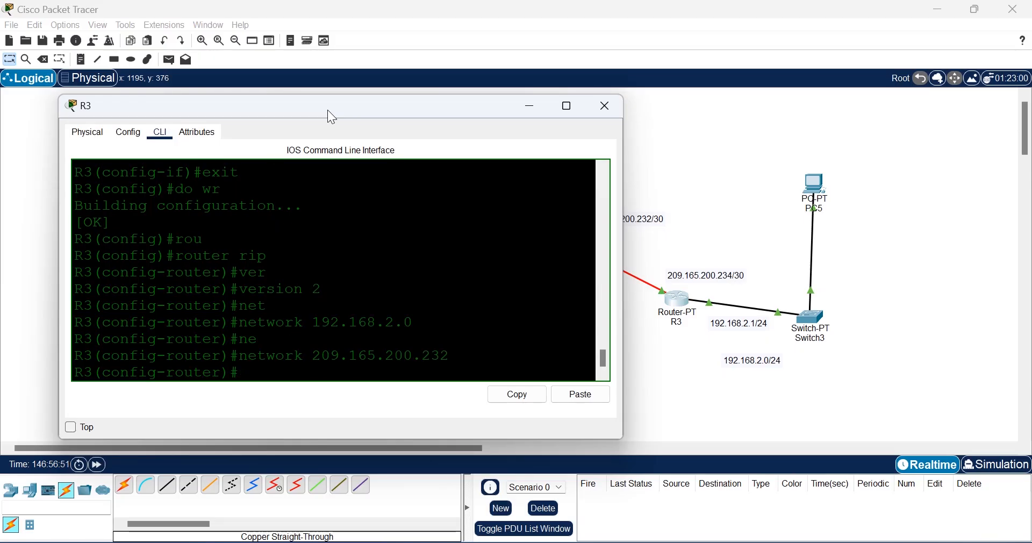
Step: Save R3's configuration with do wr and exit back to the privileged prompt
text(net)
key(Tab)
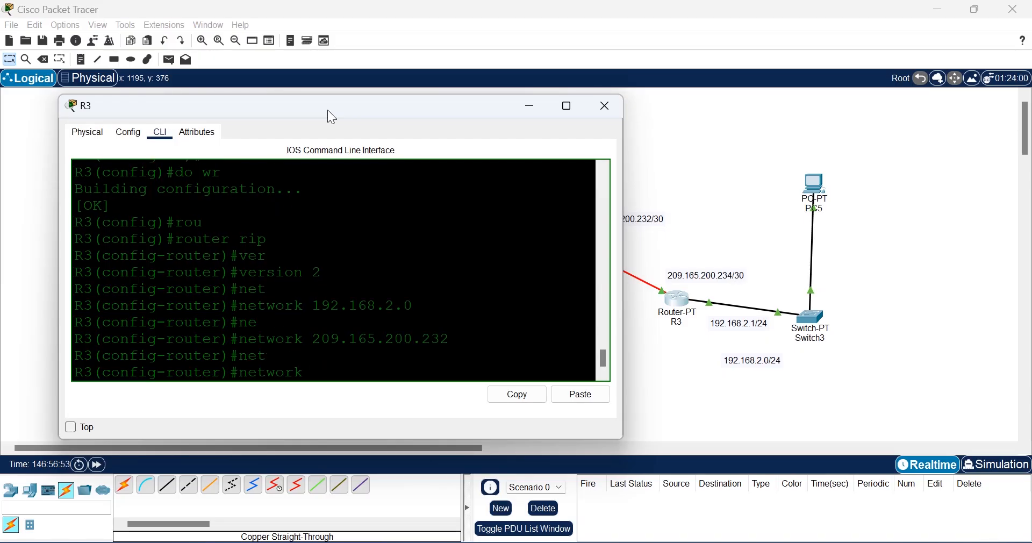
drag(330, 101, 553, 139)
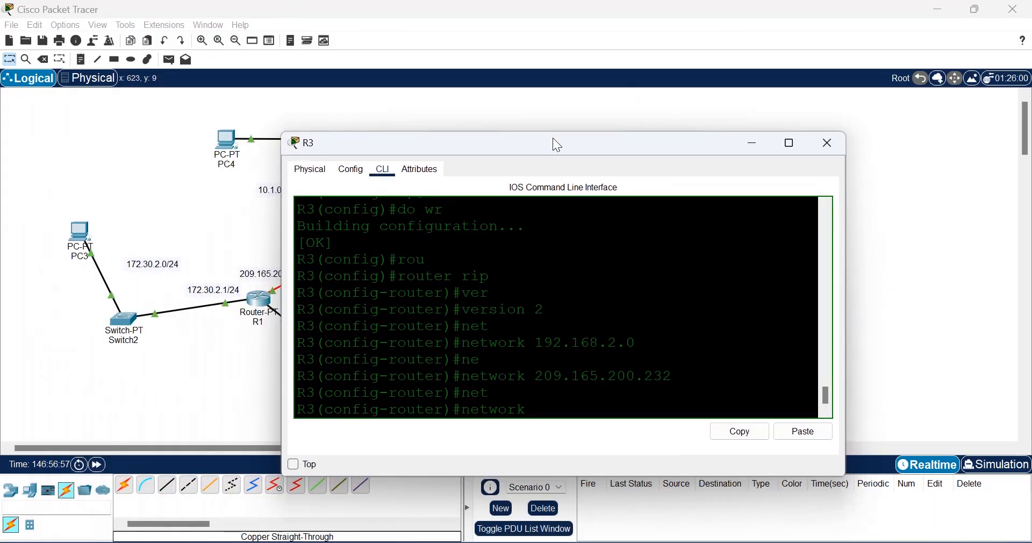
key(BackSpace)
key(BackSpace)
key(BackSpace)
key(BackSpace)
key(BackSpace)
key(BackSpace)
key(BackSpace)
text(do wr)
key(Return)
text(exit)
key(Return)
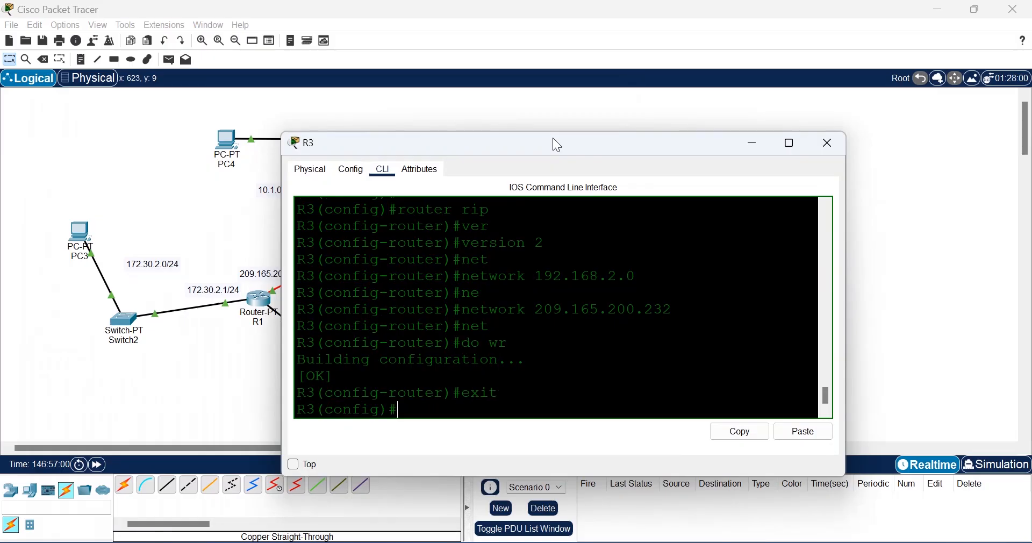
text(exit)
key(Return)
text(sh)
key(Tab)
Step: Show R3's RIP routes: 209.165.200.228, 172.30.0.0/16 and 10.0.0.0/8, then reveal the topology
text(ip)
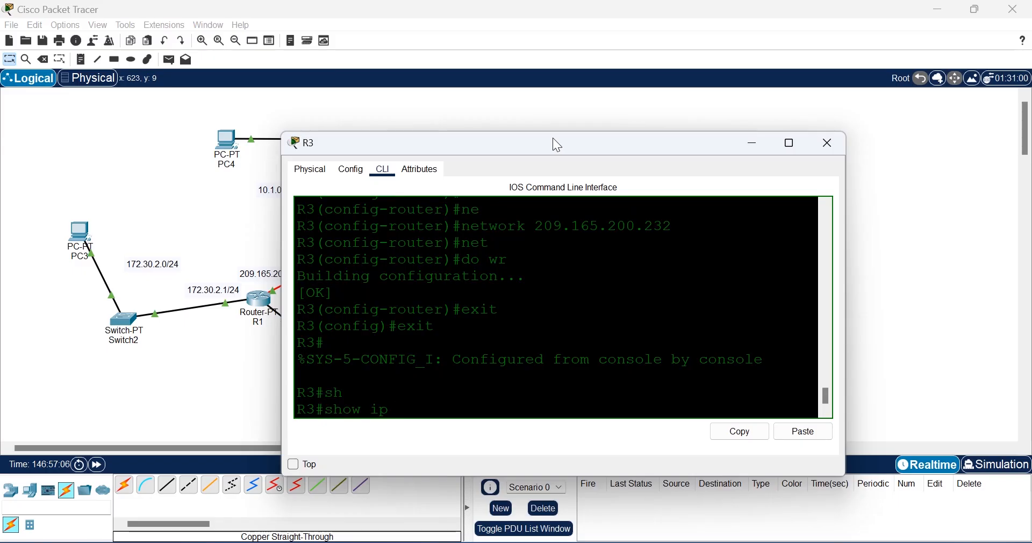
text( route)
key(Return)
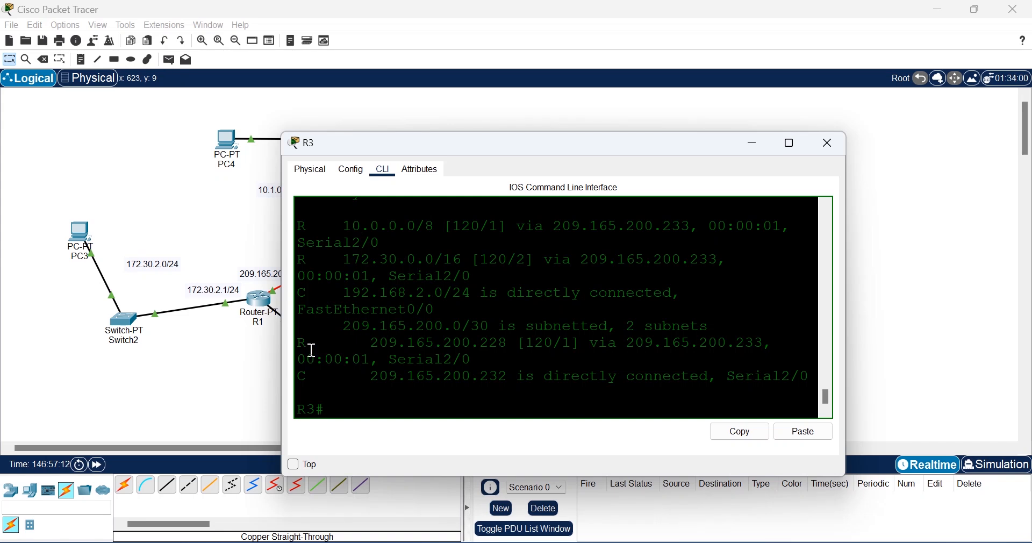
drag(309, 345, 302, 342)
drag(312, 265, 290, 265)
drag(313, 225, 284, 223)
click(218, 233)
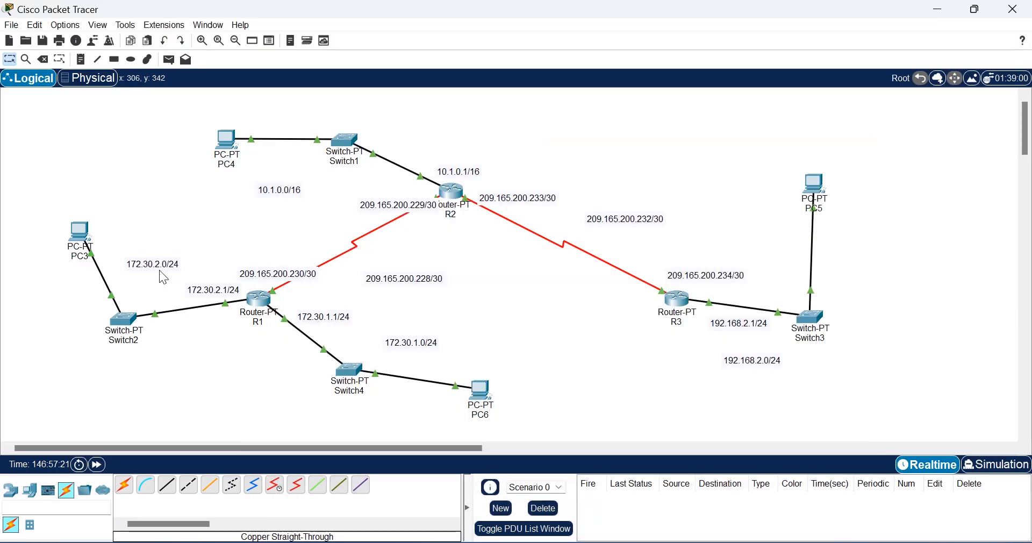
click(680, 306)
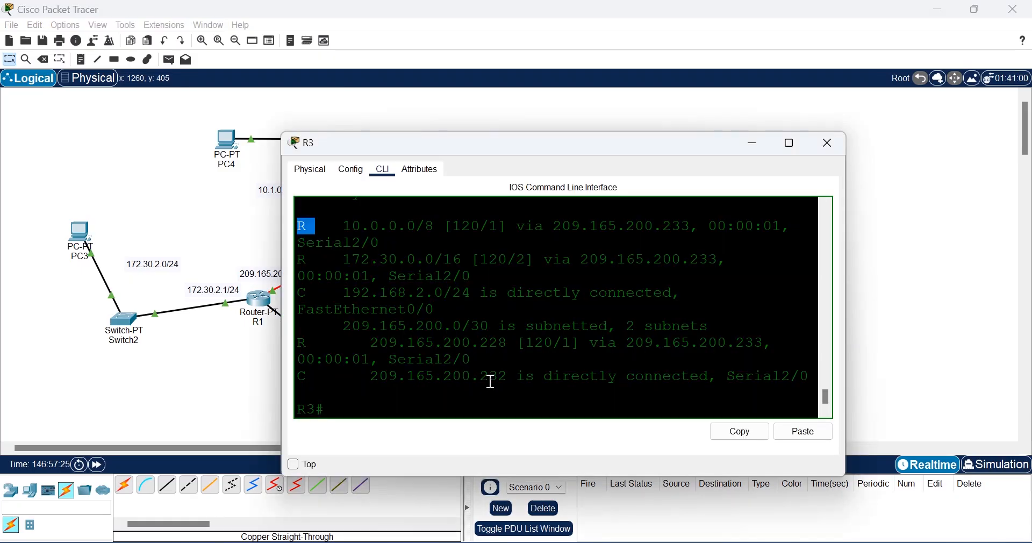
click(228, 380)
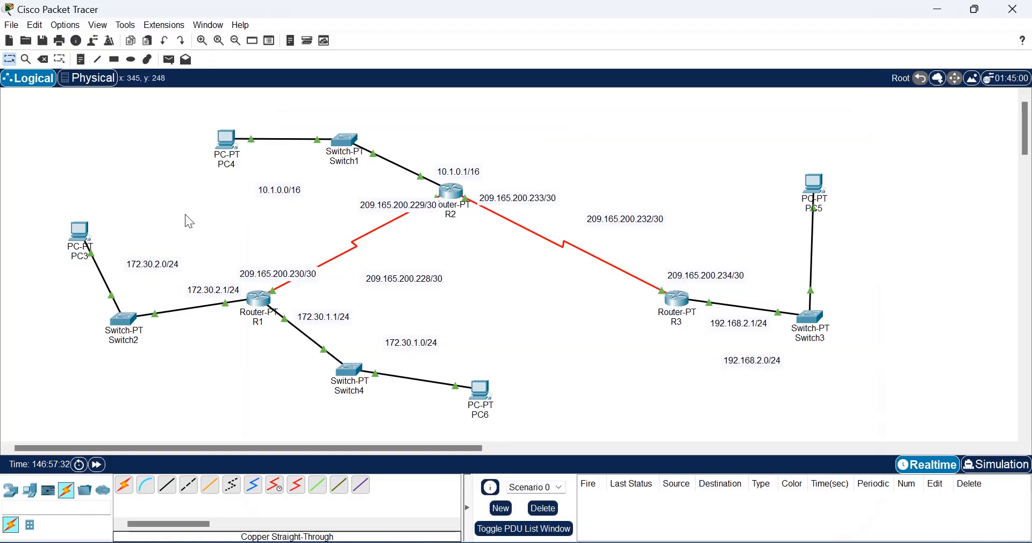
Step: Look over PC4's Desktop, close it, then bring up PC3's Desktop applications
click(225, 156)
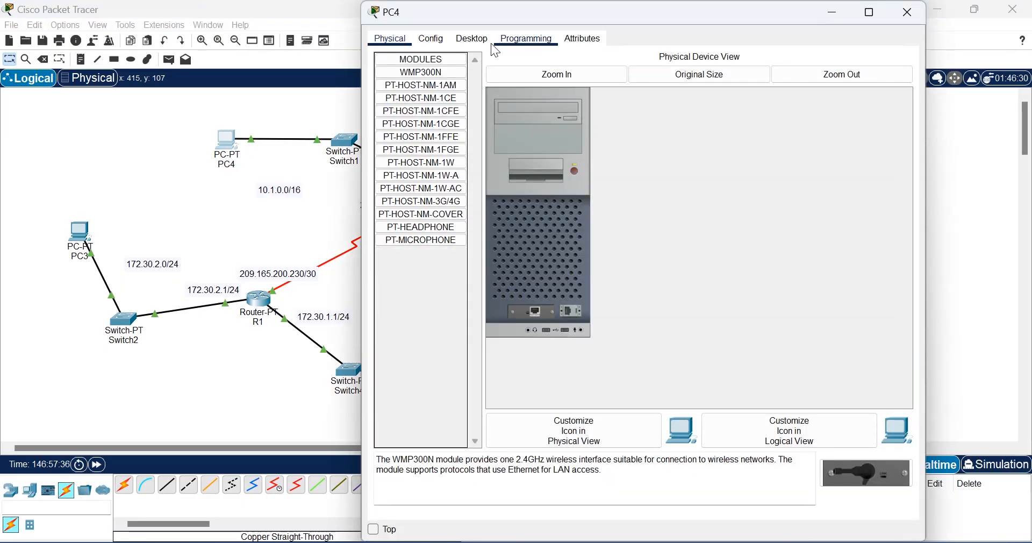
click(487, 42)
drag(592, 10, 576, 67)
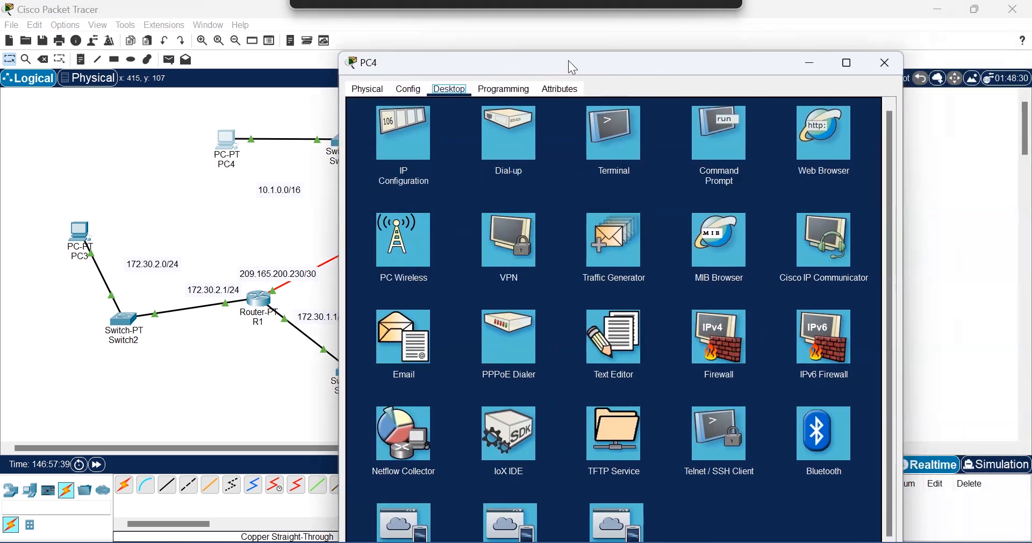
click(880, 77)
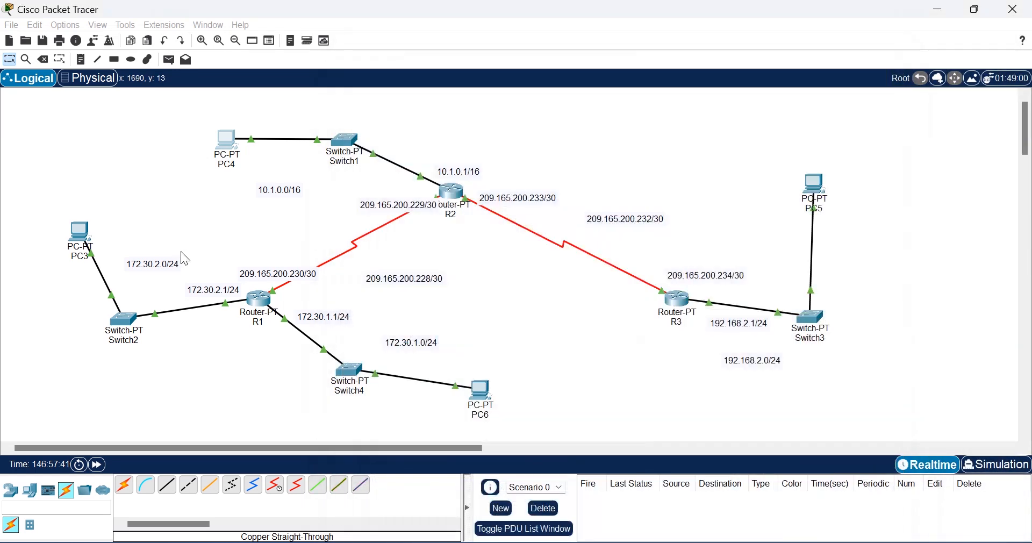
click(81, 241)
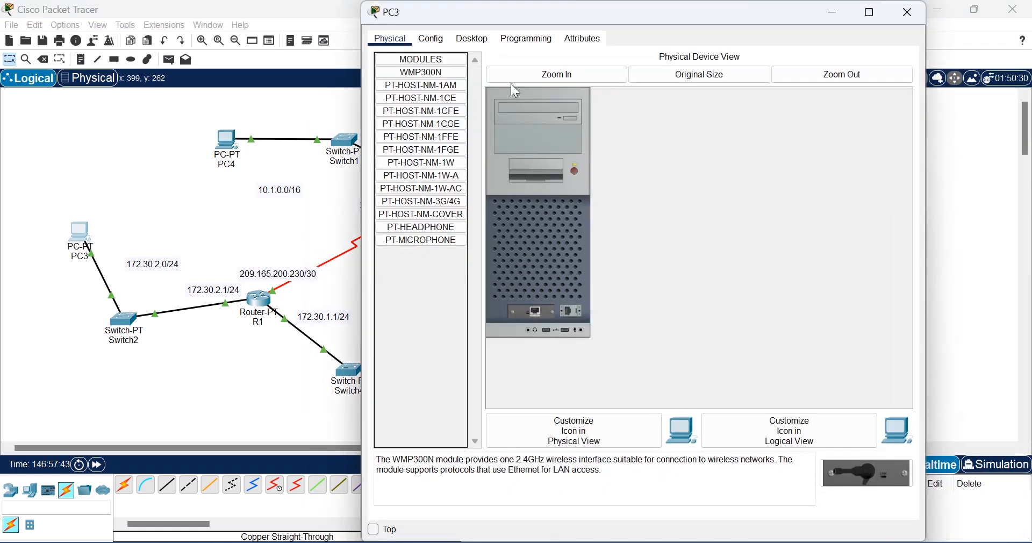
click(462, 39)
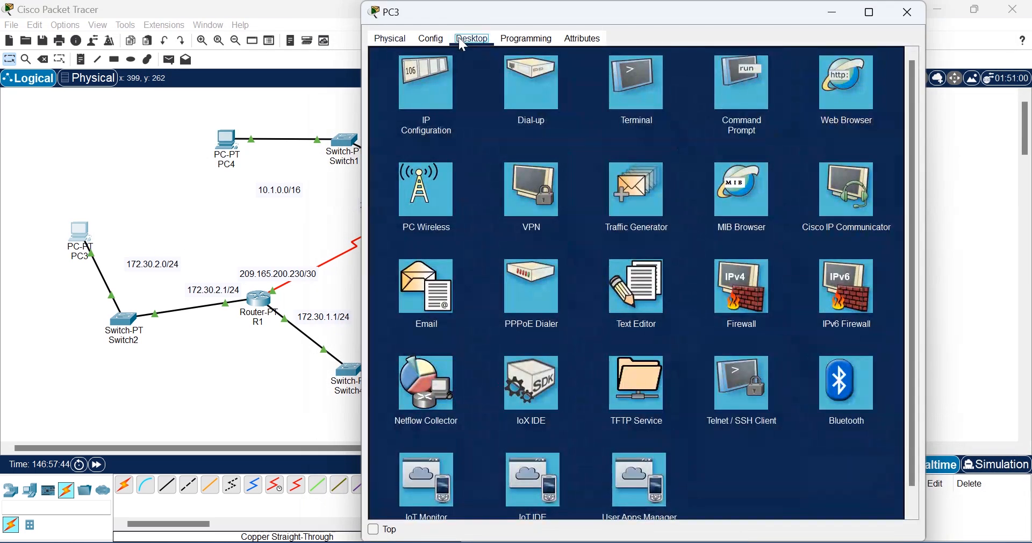
Step: In PC3's IP Configuration enter IPv4 172.30.2.2, mask 255.255.255.0 and gateway 172.30.2.1
click(434, 91)
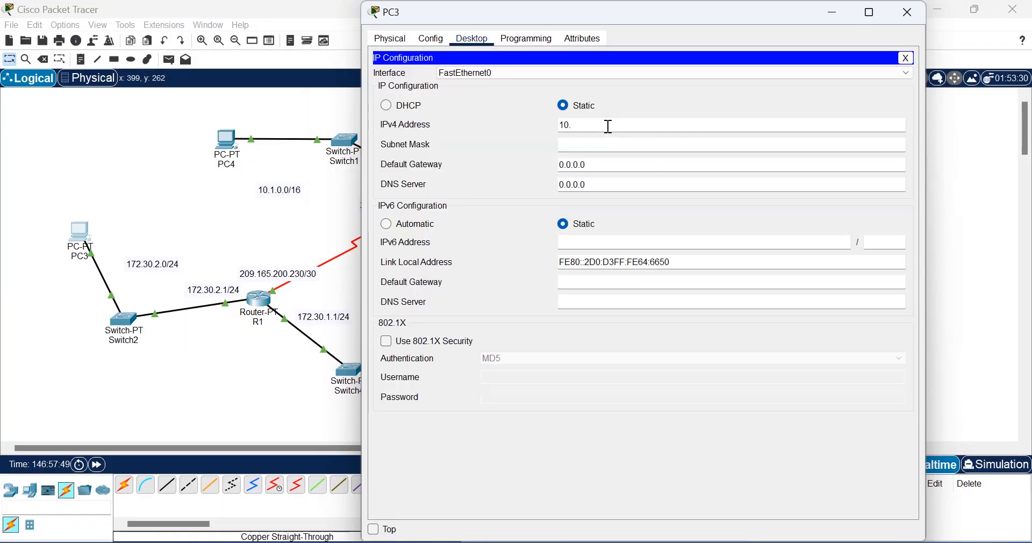
key(BackSpace)
key(BackSpace)
key(BackSpace)
text(172)
text(.30.2.2)
click(596, 141)
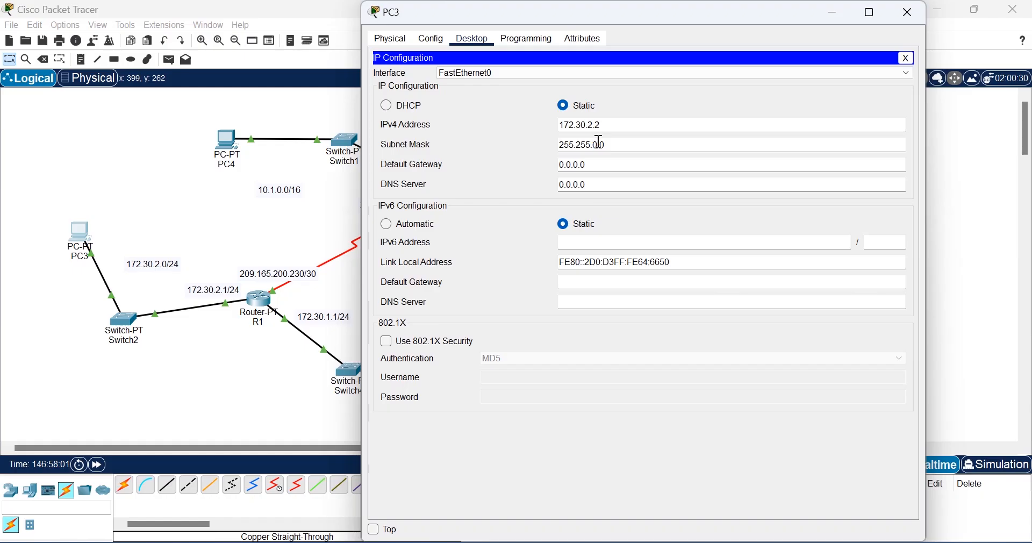
text(255.)
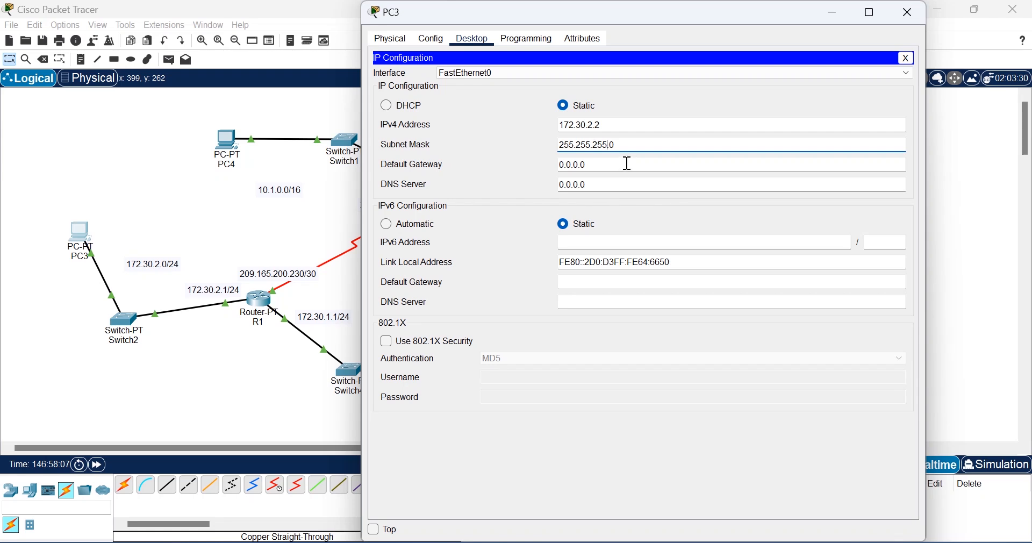
key(Tab)
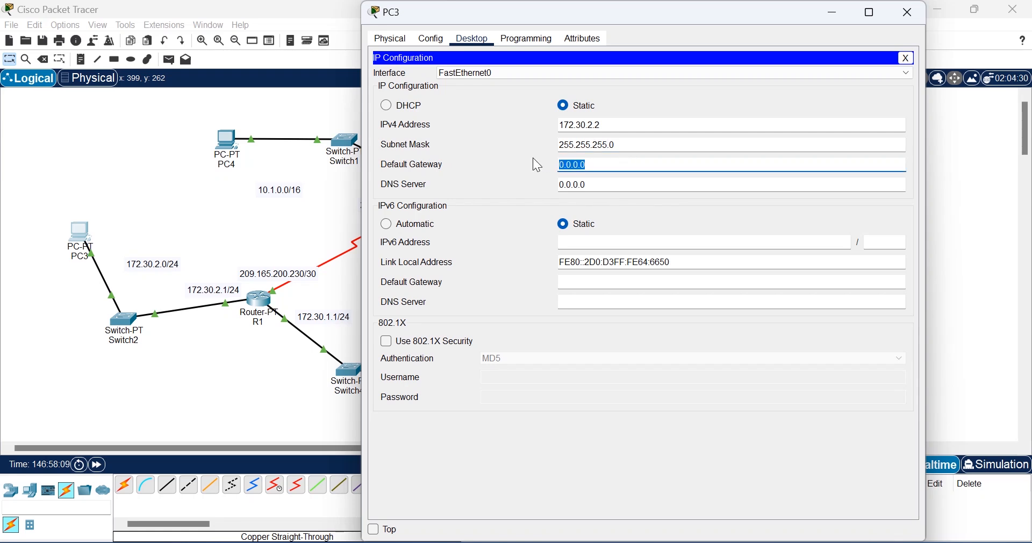
text(172)
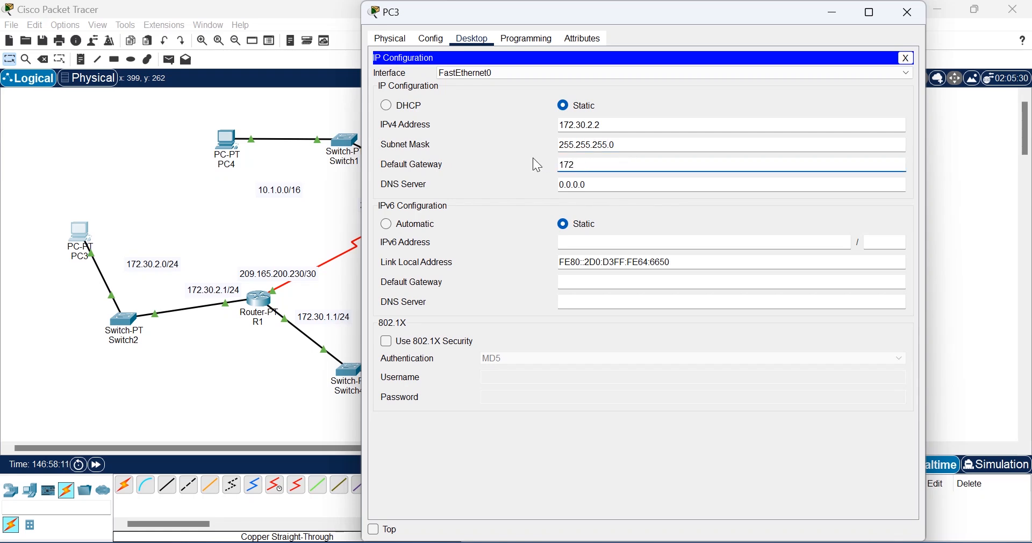
text(.30.)
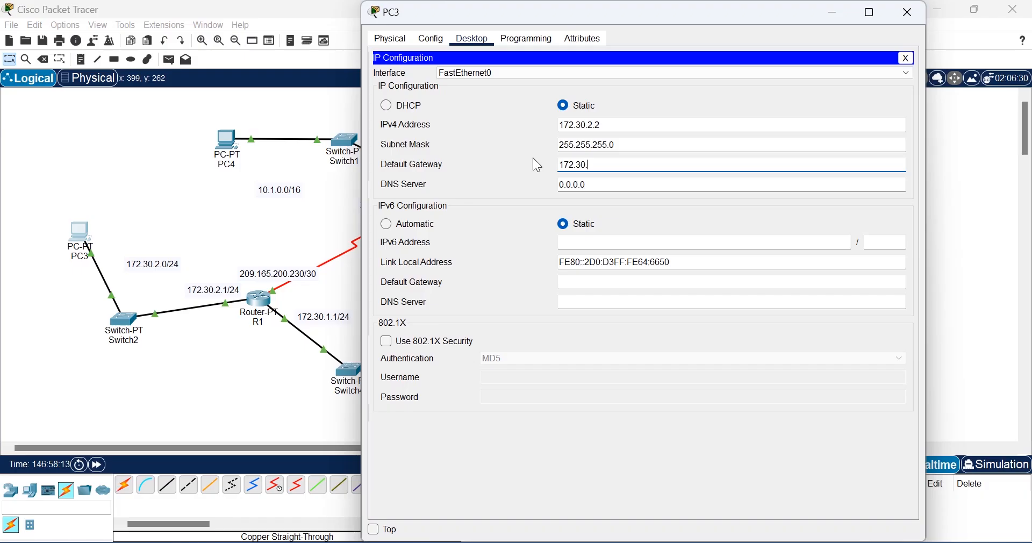
text(2.1)
click(654, 186)
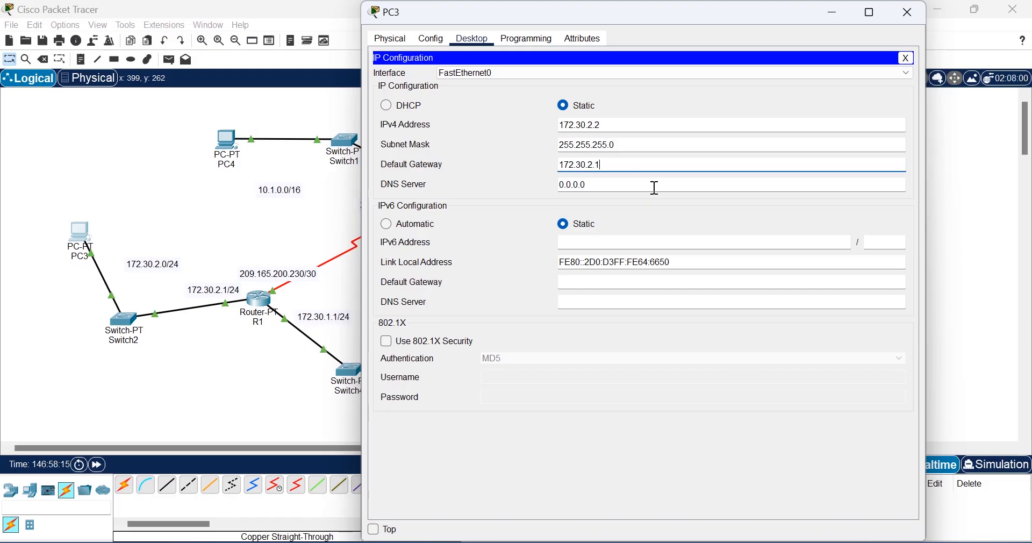
Step: Close PC3 and enter 192.168.2.2 as PC5's IPv4 address
click(912, 19)
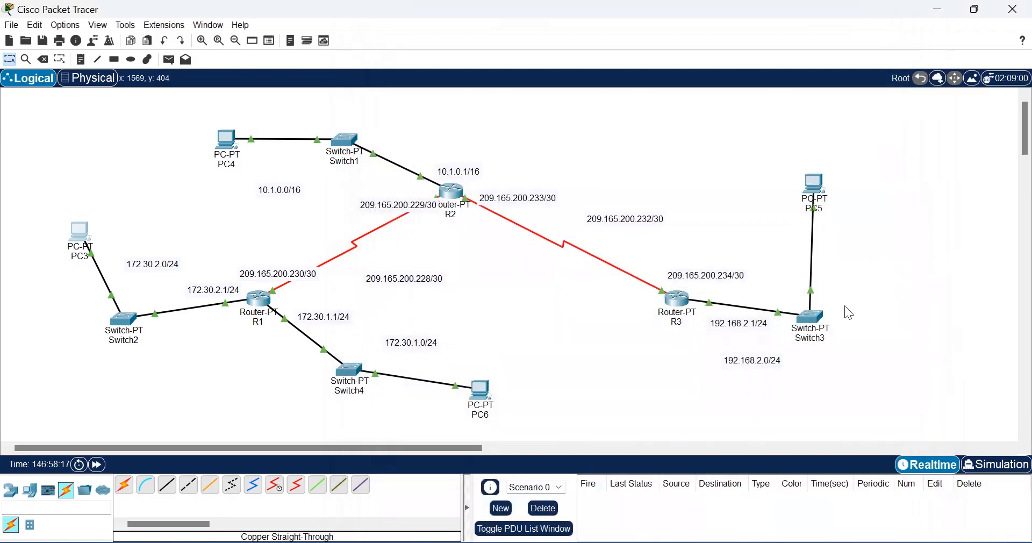
click(818, 187)
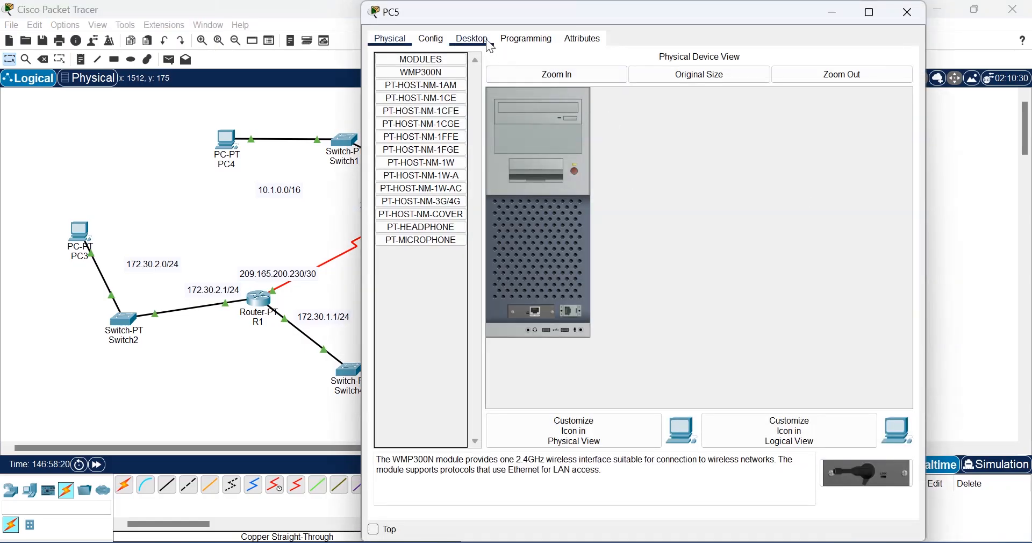
click(483, 39)
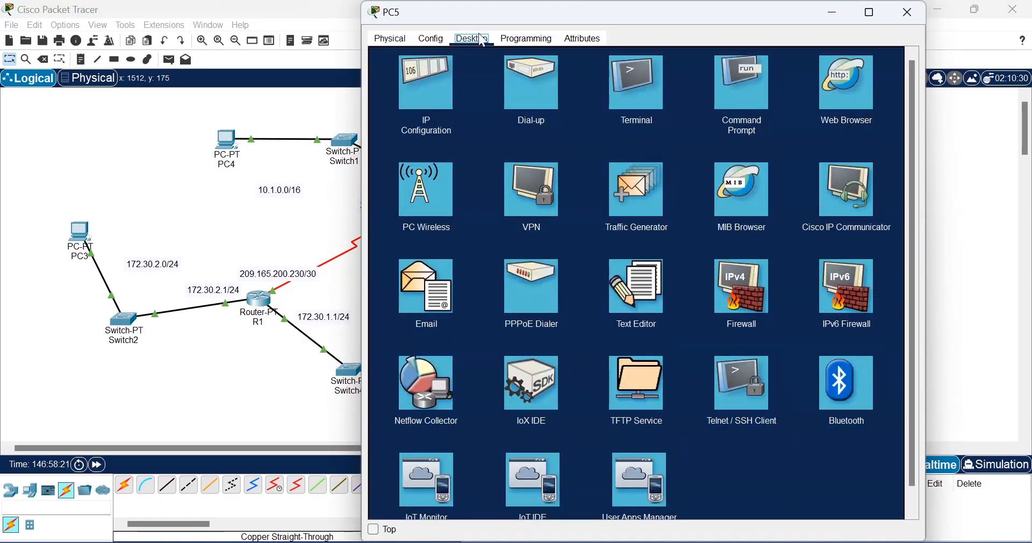
click(425, 100)
click(600, 120)
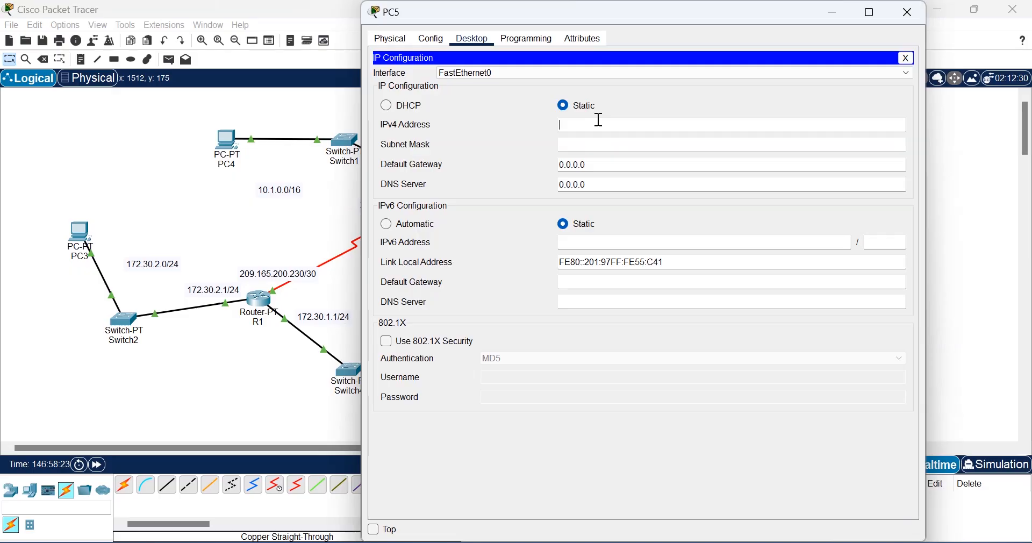
text(192.168.)
drag(624, 15, 355, 80)
text(2)
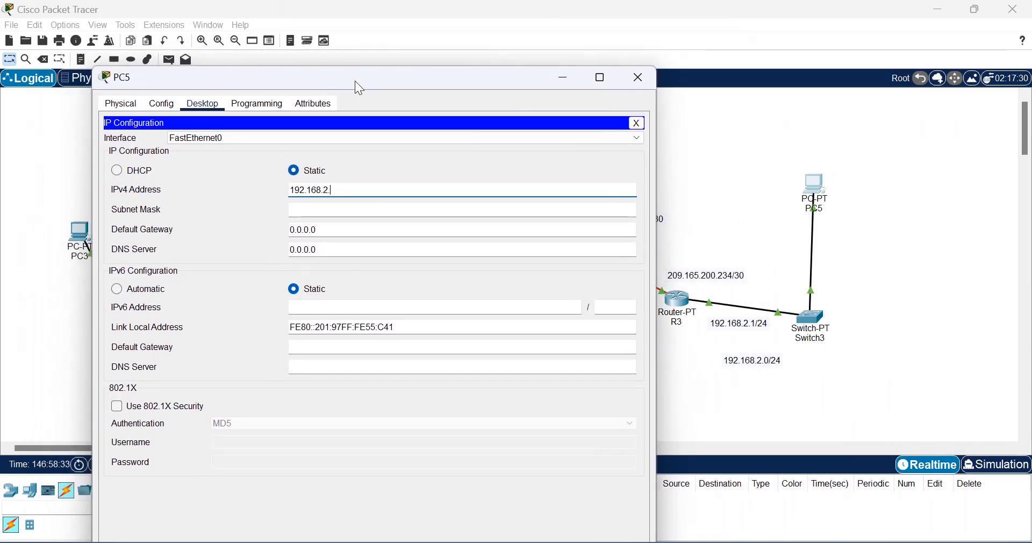
text(.2)
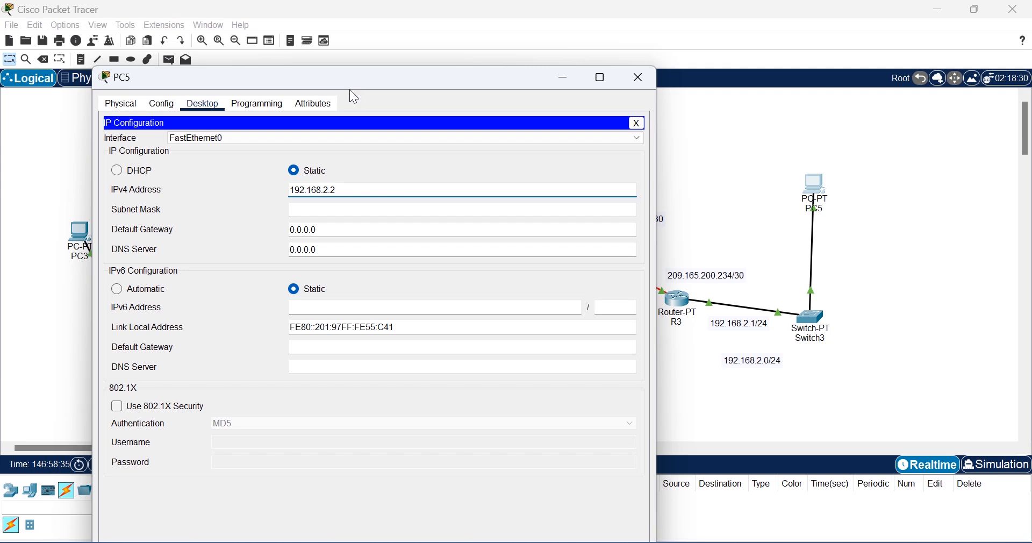
Step: Fill in PC5's mask 255.255.255.0 and gateway 192.168.2.1, then close its window
click(321, 209)
drag(339, 229, 215, 233)
text(192)
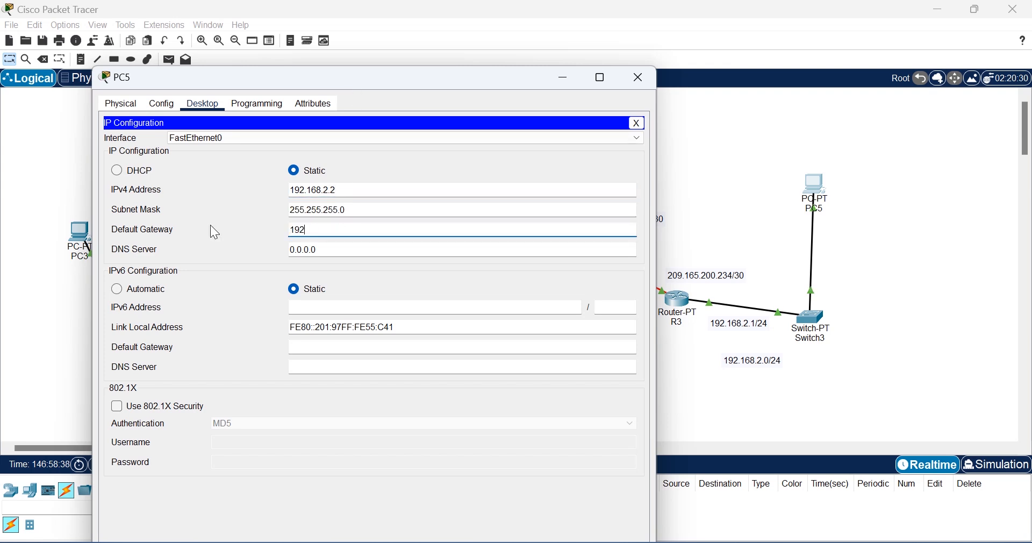
text(.168.2.1)
click(644, 76)
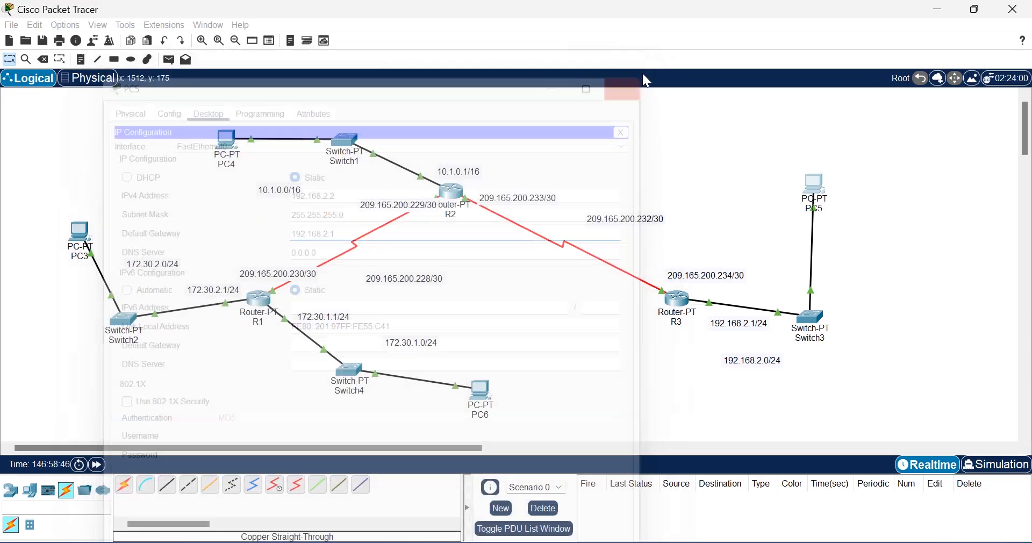
Step: Ping PC5 at 192.168.2.2 from PC3's command prompt
click(82, 235)
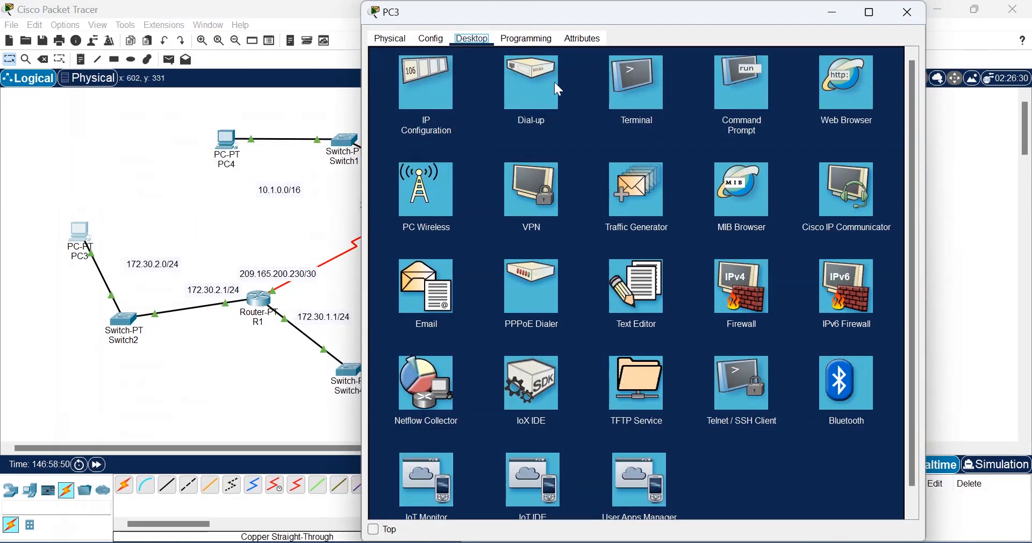
click(745, 90)
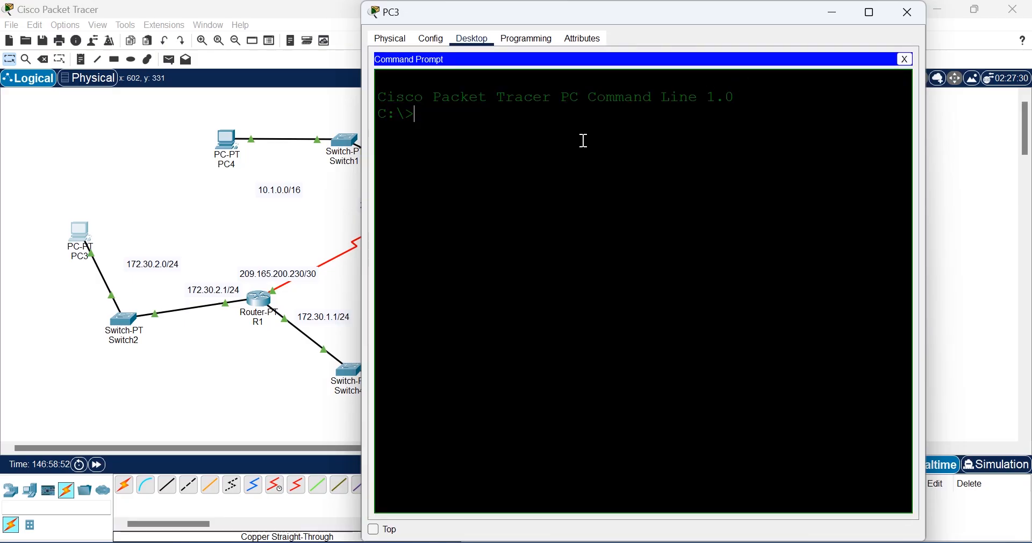
text(ping192)
drag(672, 11, 440, 56)
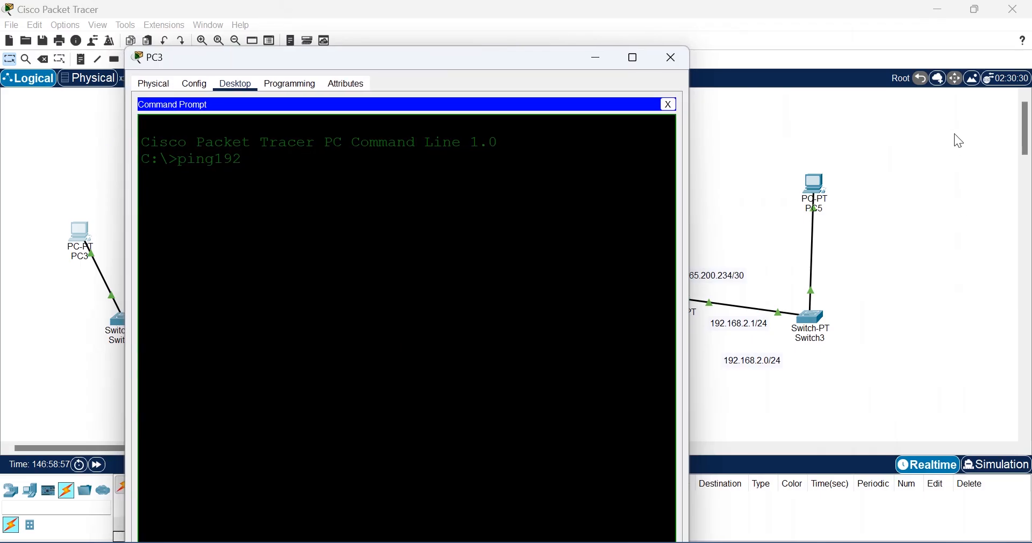
key(BackSpace)
key(BackSpace)
key(BackSpace)
text(192.168.2.2.)
key(BackSpace)
key(Return)
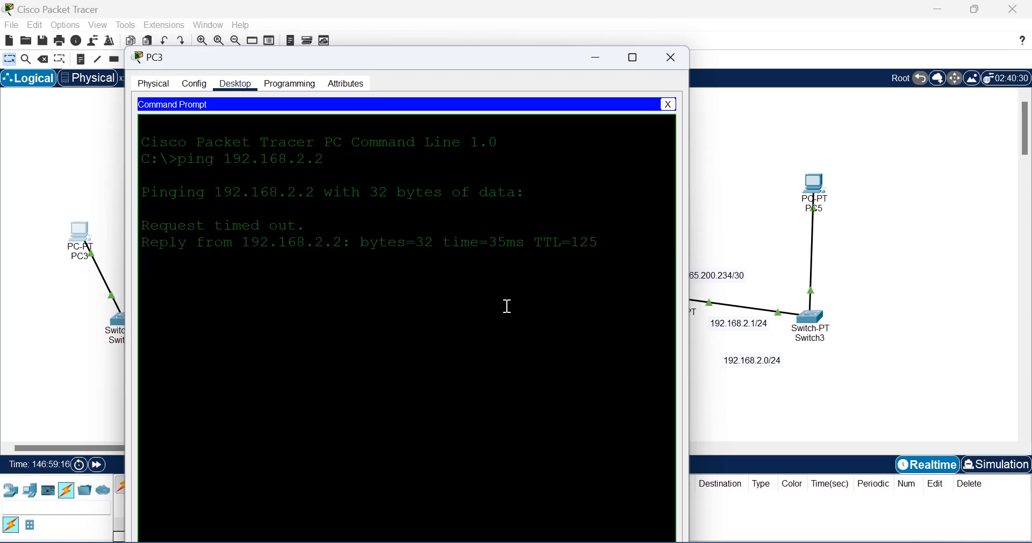
Step: Repeat the ping to 192.168.2.2 and close PC3's window
key(Up)
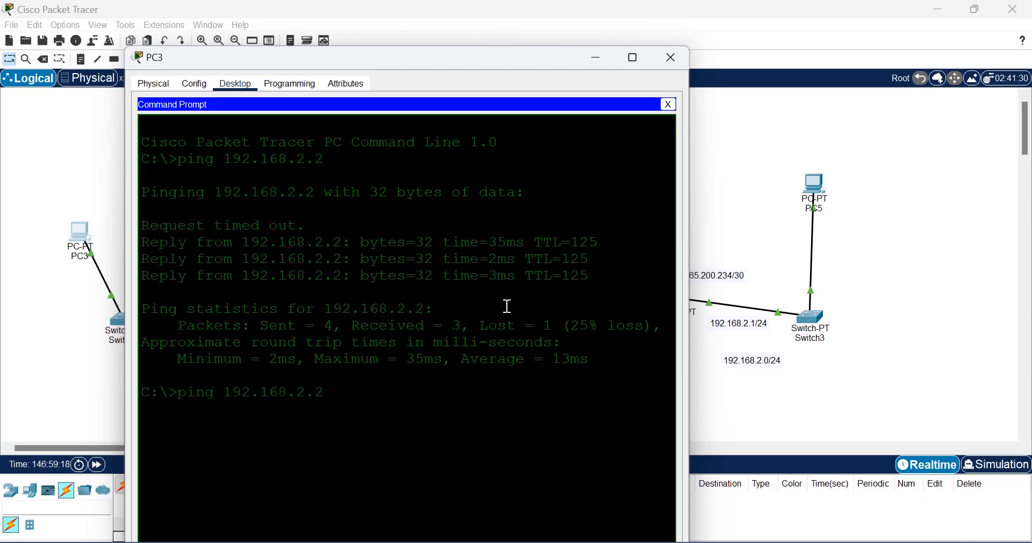
key(Return)
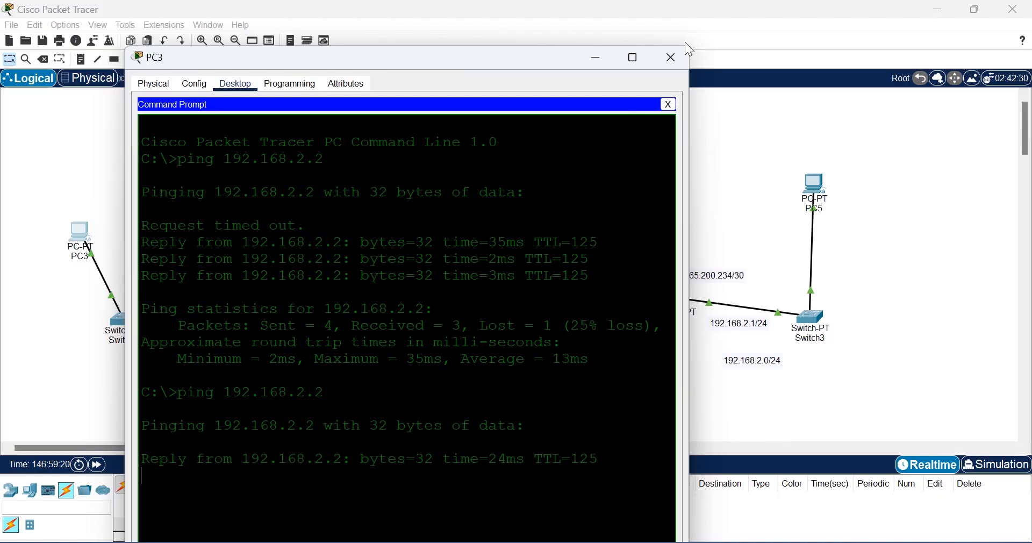
click(670, 65)
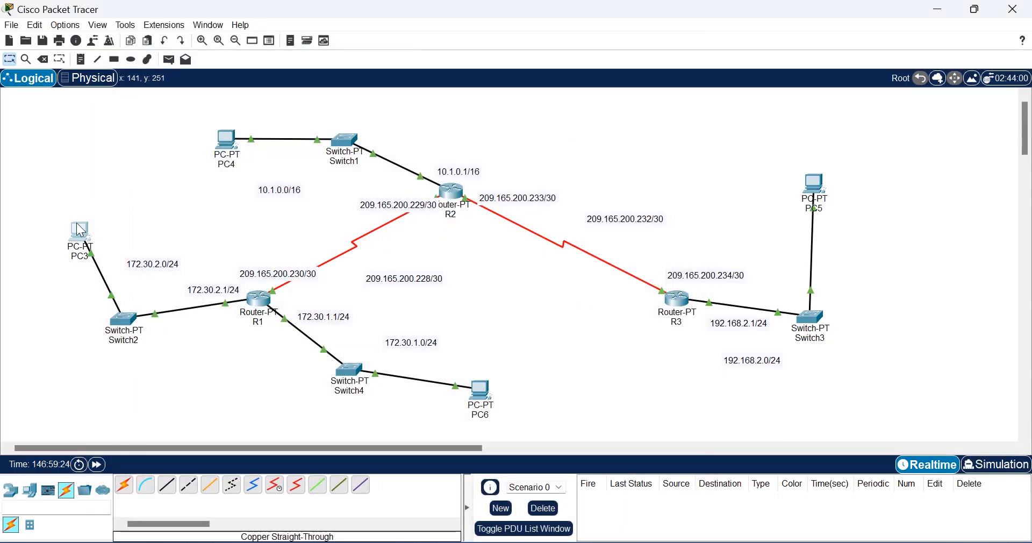
Step: Check PC3's IP configuration to confirm its address 172.30.2.2
click(81, 230)
click(405, 87)
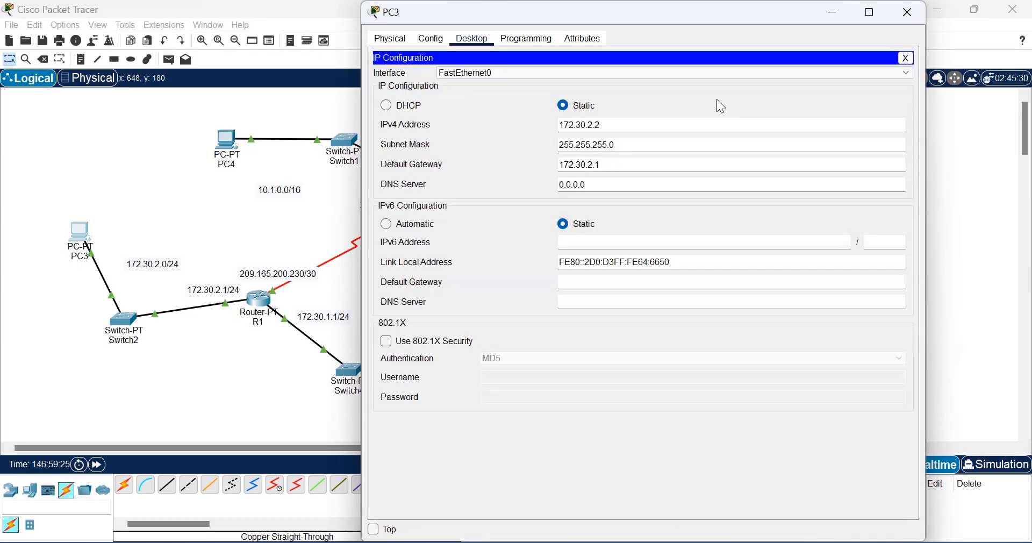
click(911, 13)
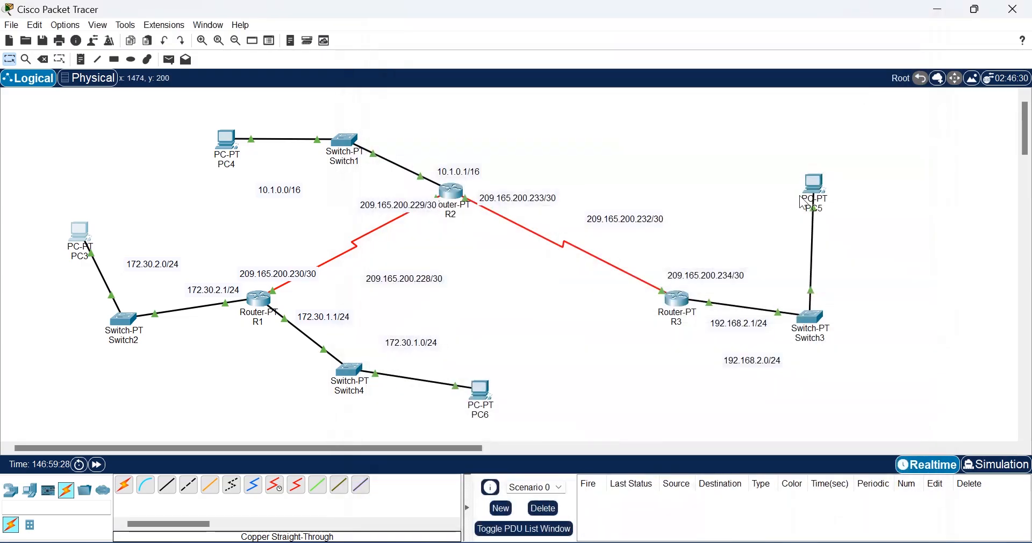
Step: From PC5's command prompt, ping 172.20.2.2
click(815, 185)
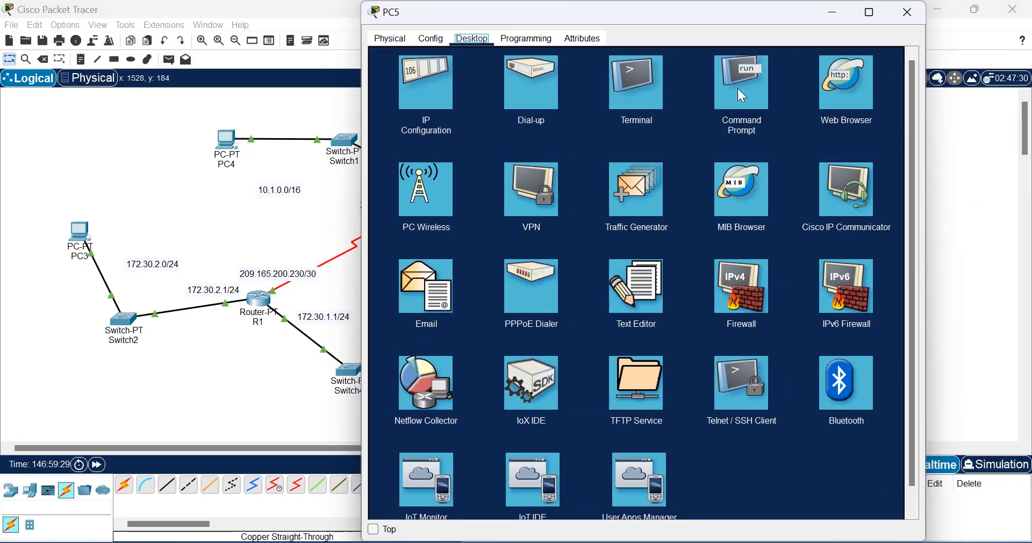
click(741, 86)
text(p)
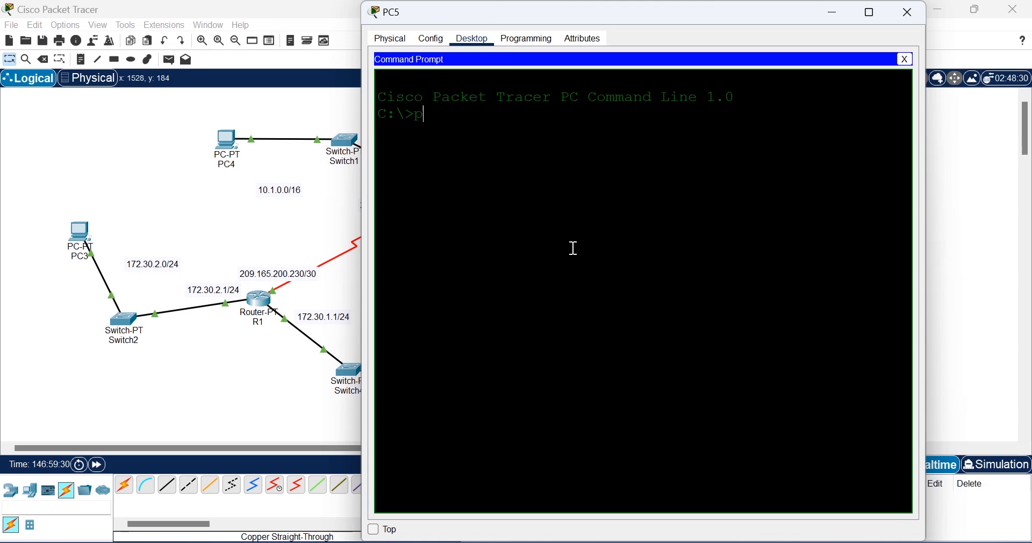
text(ing 172.20.2.2)
key(Return)
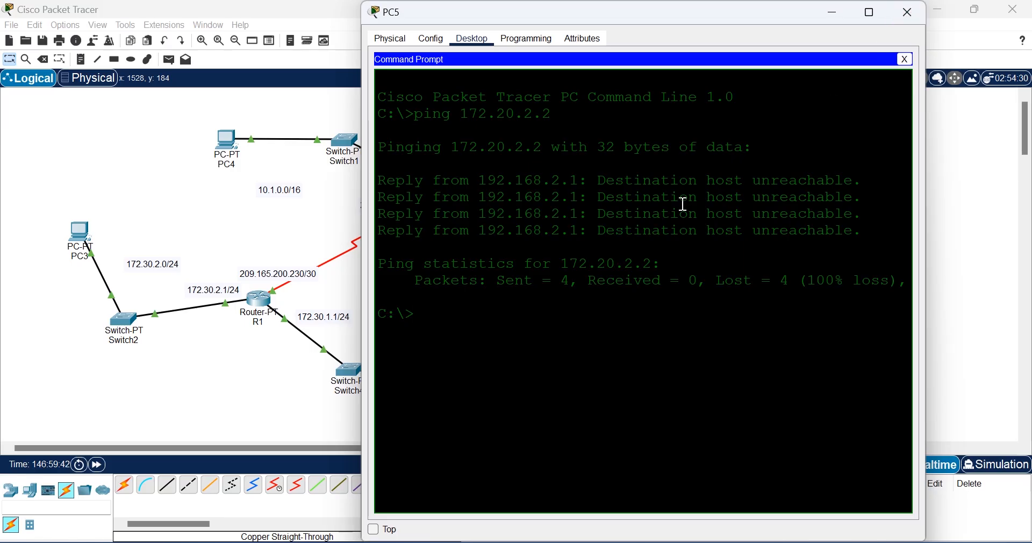
Step: Start typing a tracert command to 172 in PC5's prompt
text(race)
key(BackSpace)
key(BackSpace)
key(BackSpace)
text(racer)
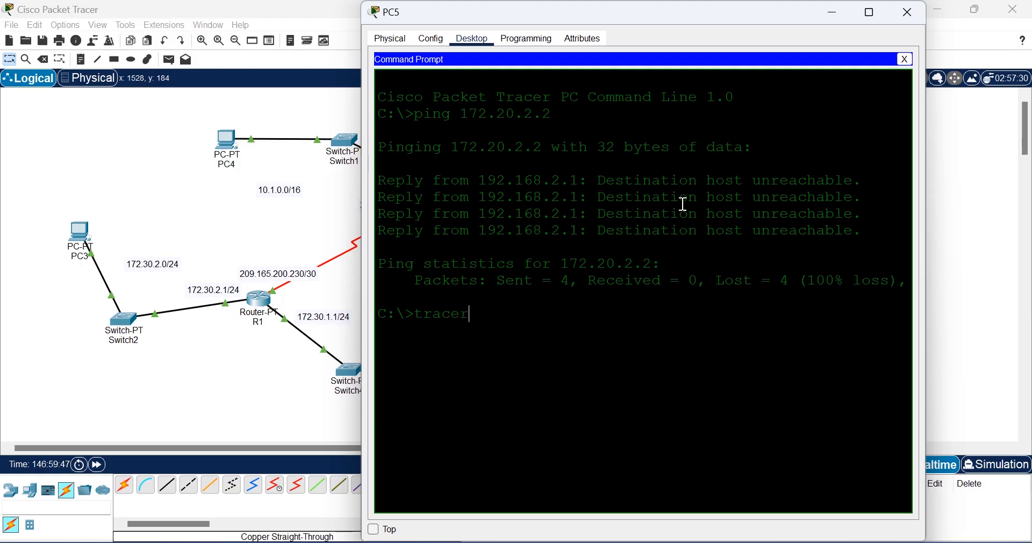
text(t 172)
Step: Run tracert 172.30.2.2 and review the four traced hops
text(.30.2.2)
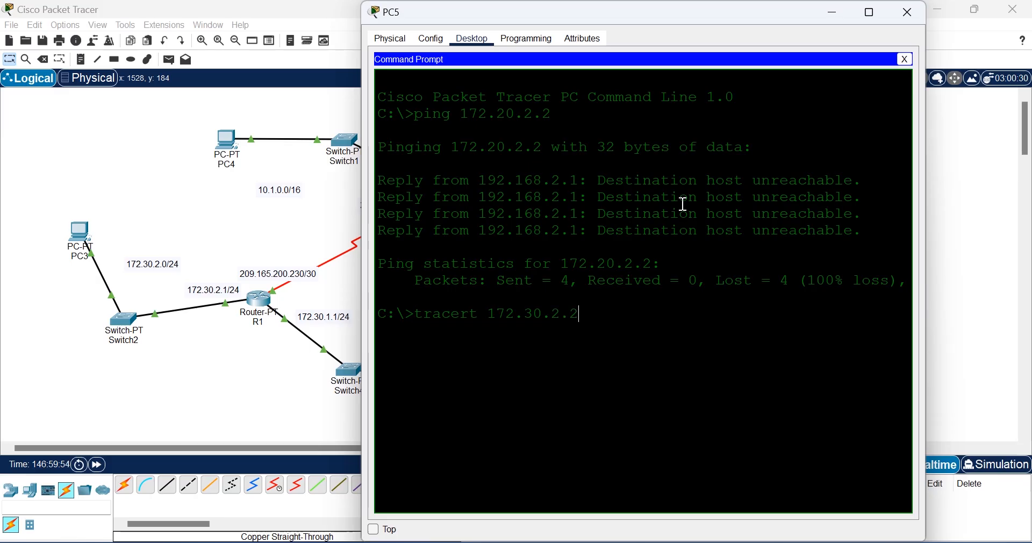
key(Return)
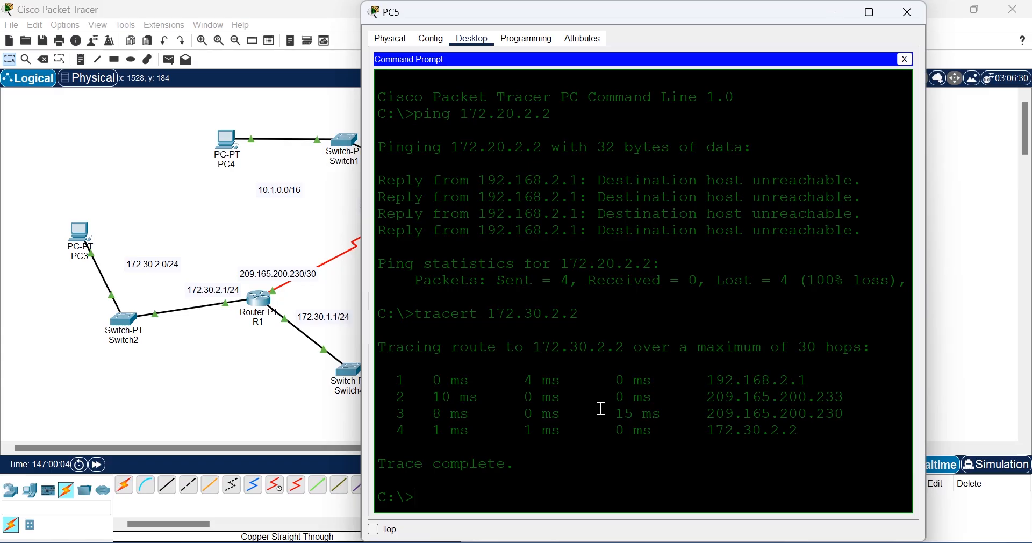
drag(516, 114, 491, 114)
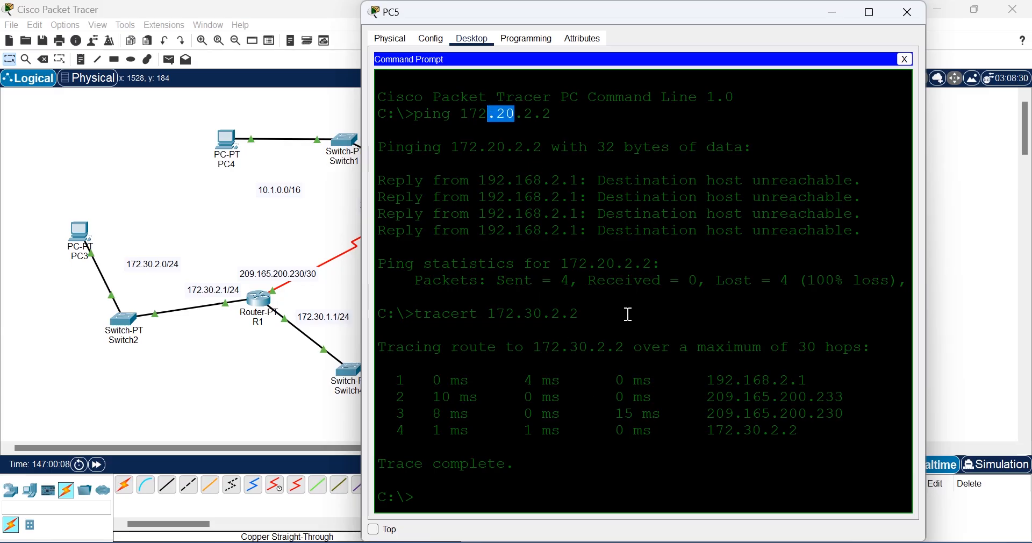
drag(802, 431, 480, 367)
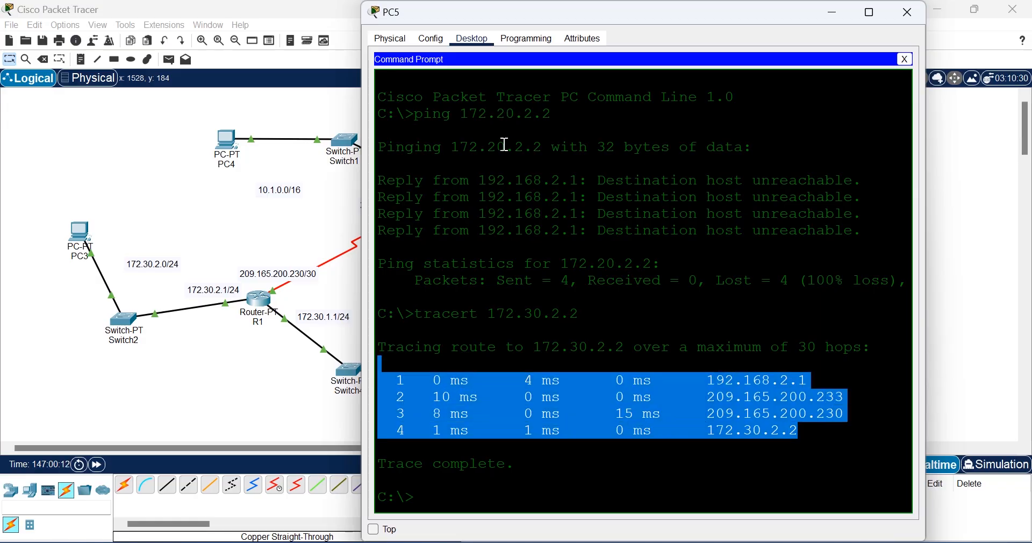
mouse_move(506, 147)
mouse_down()
mouse_move(478, 146)
mouse_move(490, 146)
mouse_up()
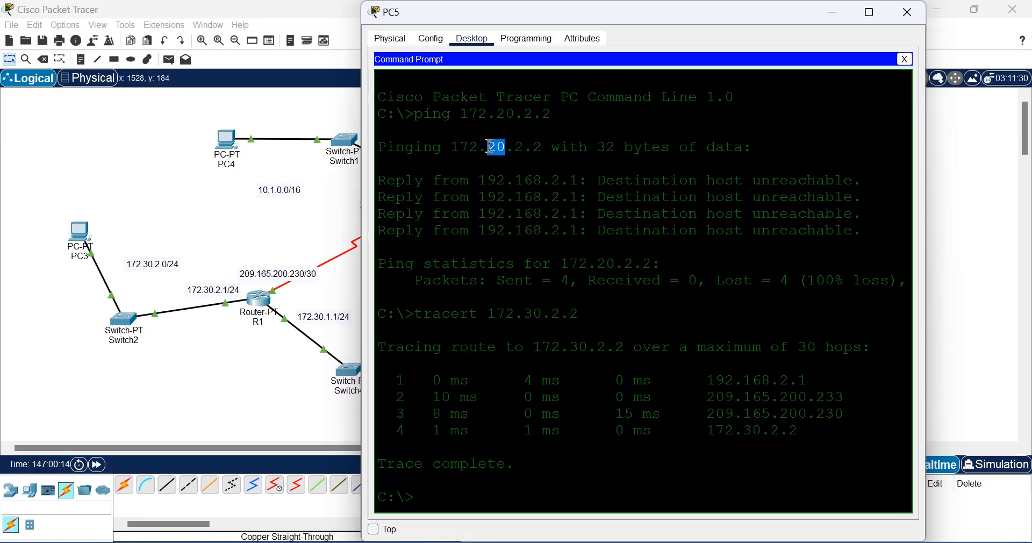
click(504, 155)
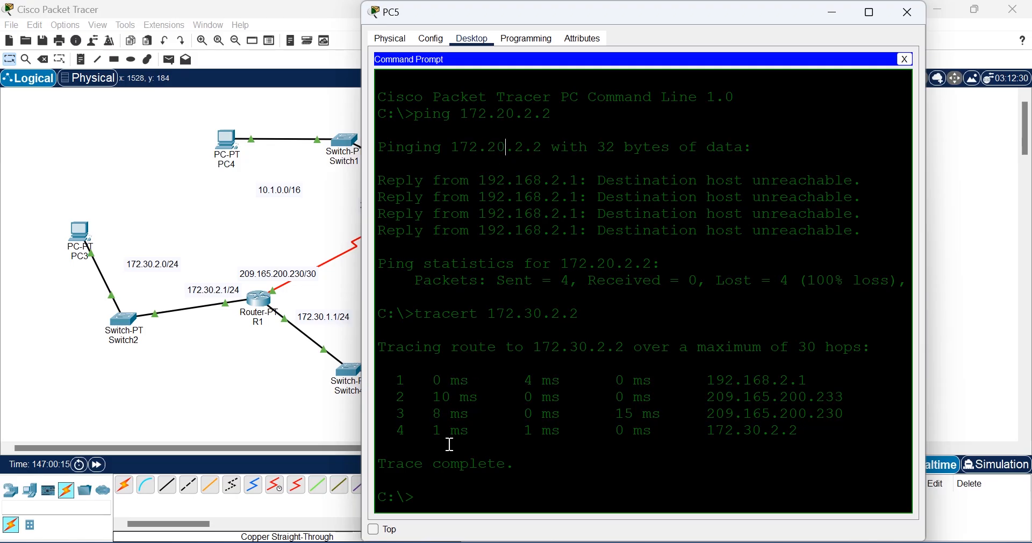
Step: Correct the earlier ping to 172.30.2.2, run it, and close PC5's window
key(Up)
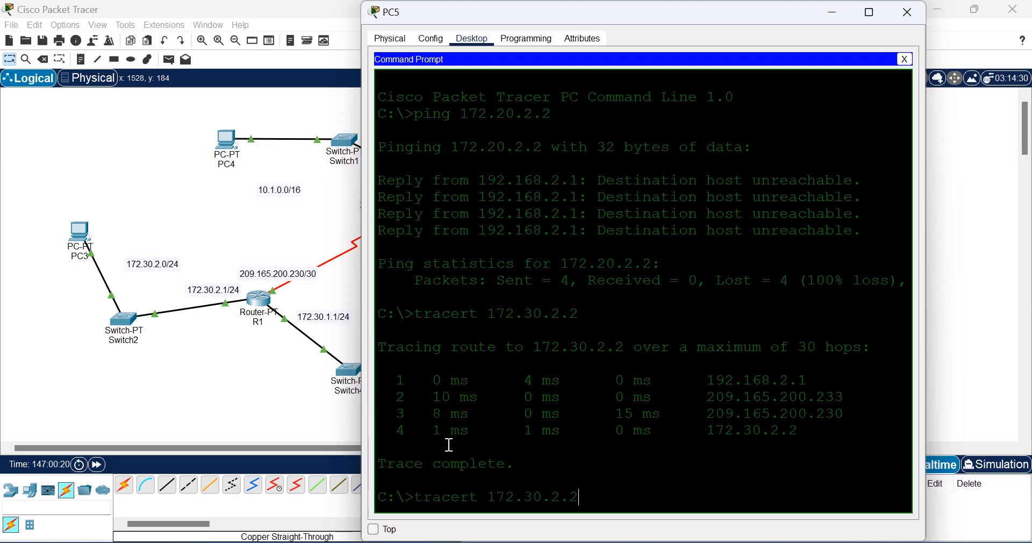
key(Up)
key(Left)
key(Left)
key(Left)
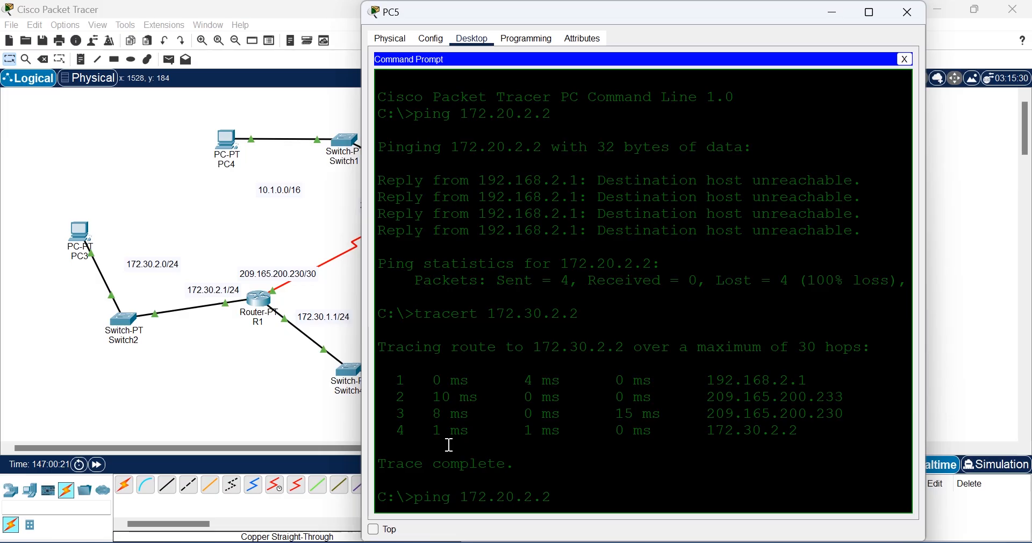
key(BackSpace)
text(3)
key(Return)
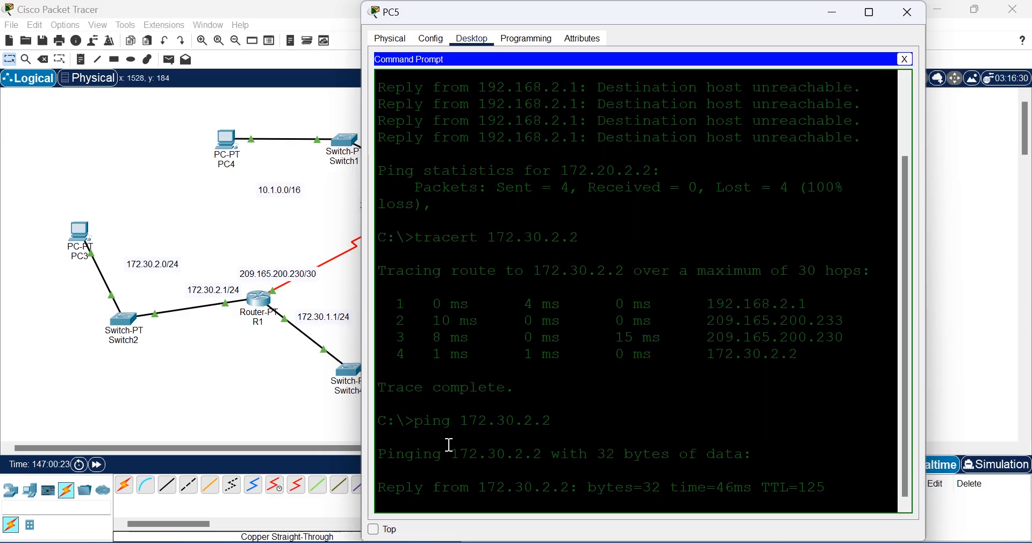
click(905, 20)
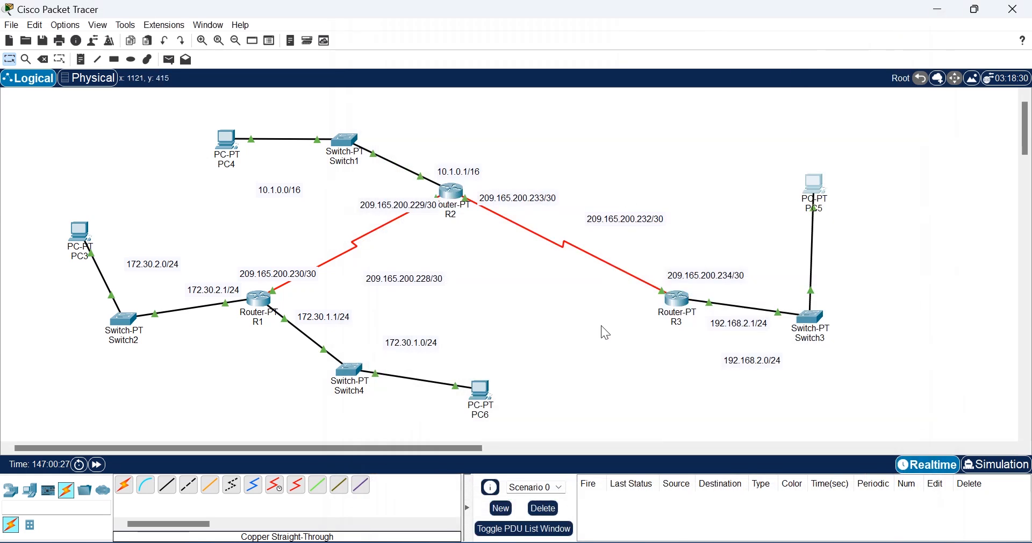